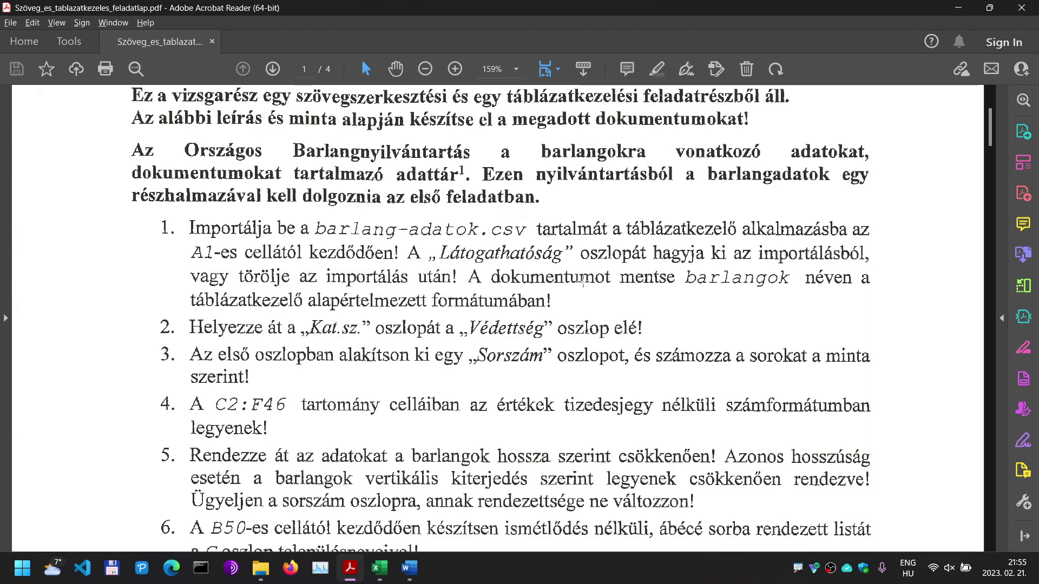
# Step: Check task 1 in the exam PDF for the required workbook name and source file type, comparing it with the open Excel workbook
pyautogui.doubleClick(686, 276)
pyautogui.click(380, 568)
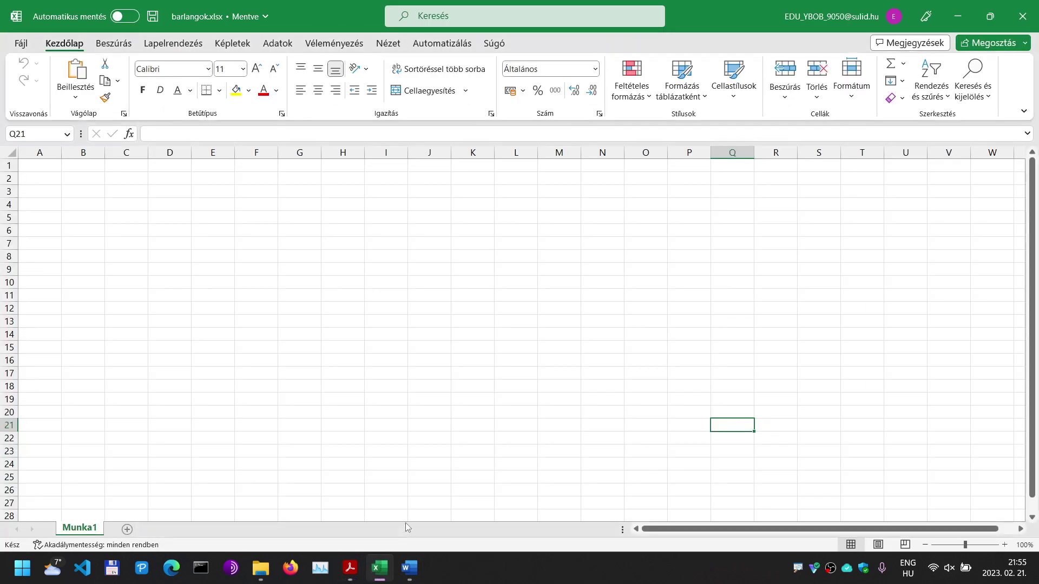
pyautogui.click(260, 215)
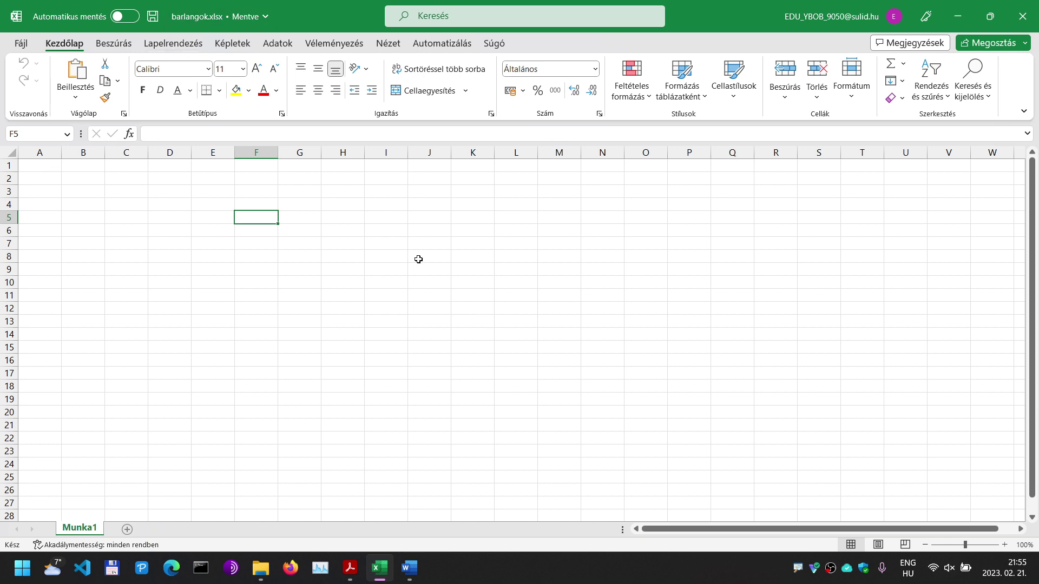
pyautogui.moveTo(384, 578)
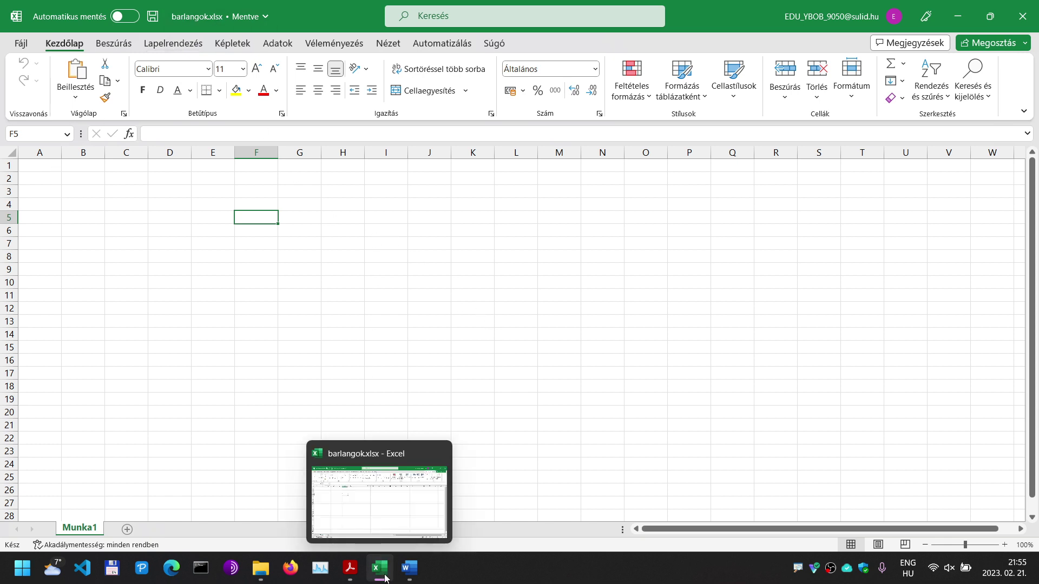
pyautogui.click(463, 226)
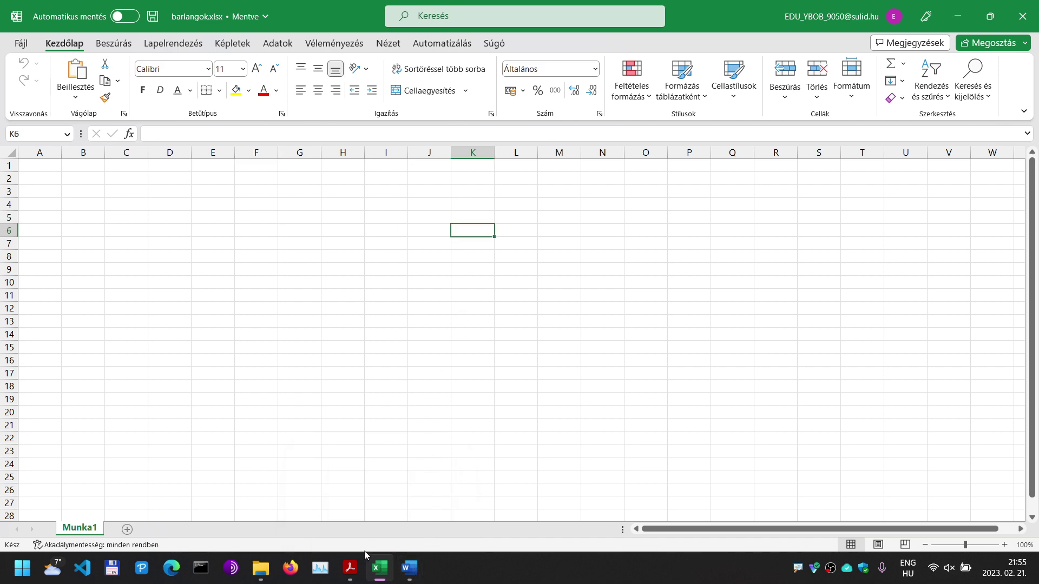
pyautogui.click(350, 568)
pyautogui.moveTo(482, 231); pyautogui.dragTo(537, 237)
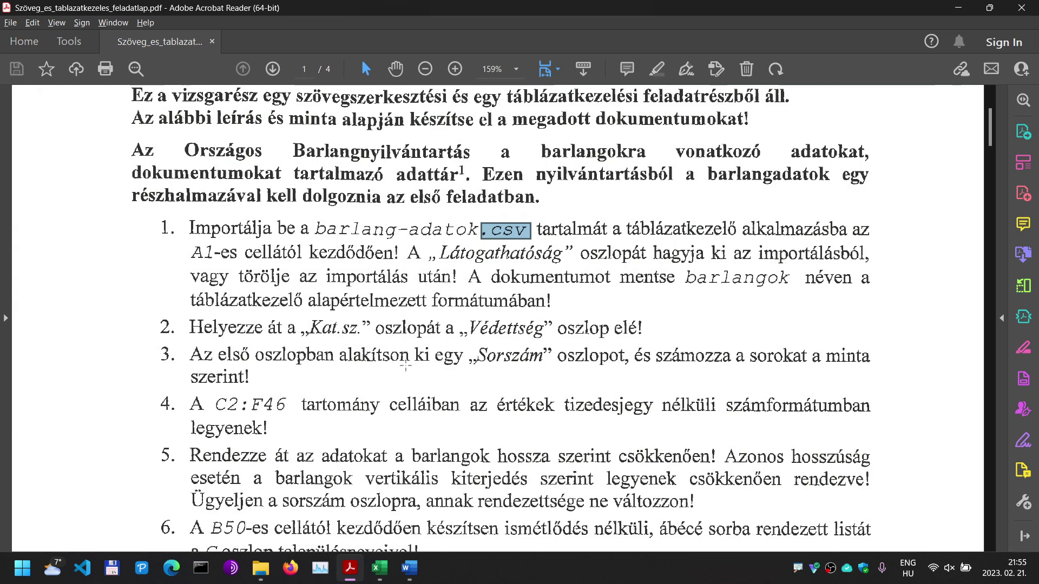
pyautogui.click(380, 569)
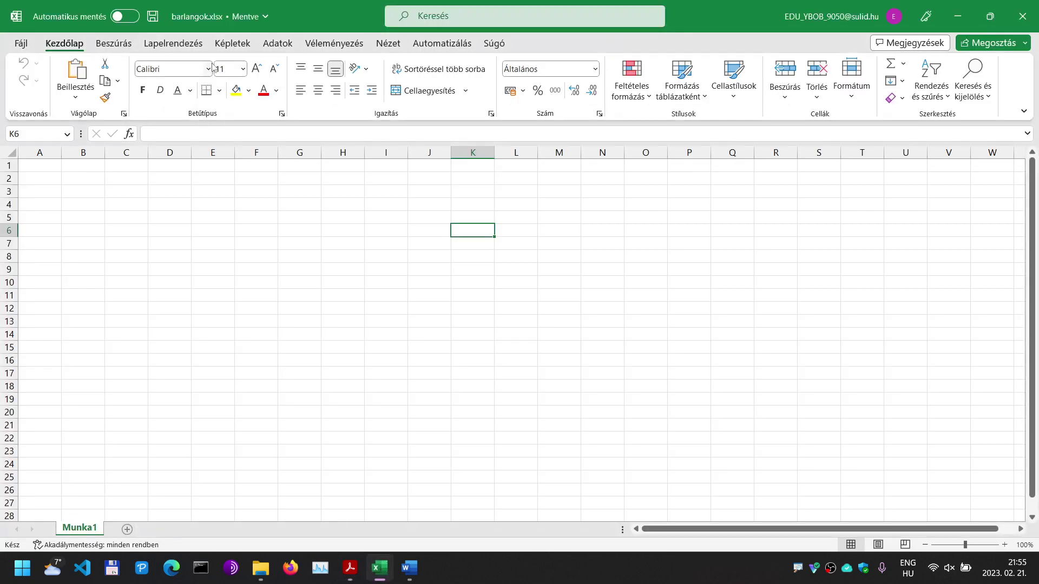
pyautogui.click(277, 46)
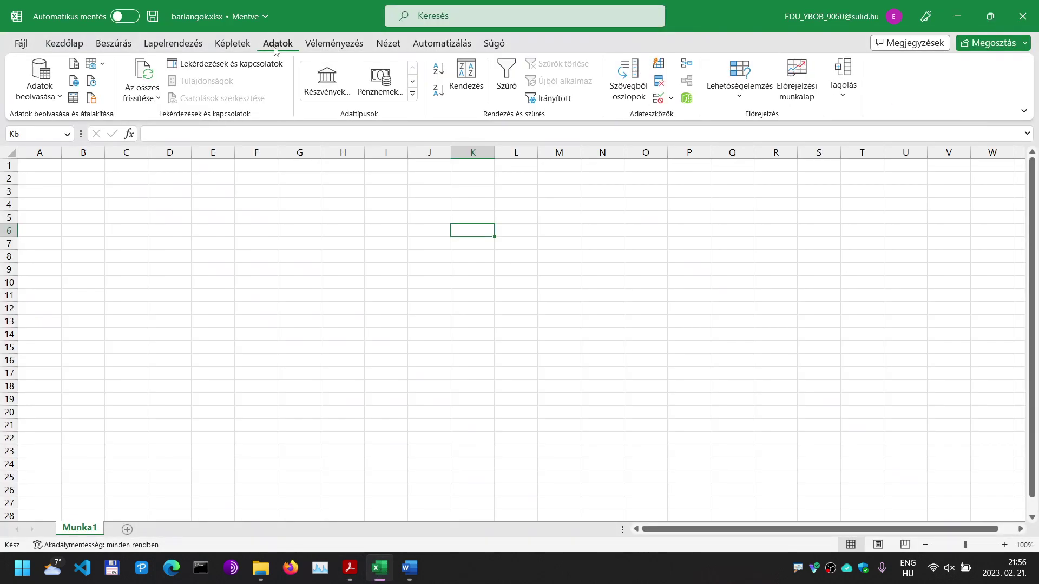
pyautogui.click(50, 108)
pyautogui.moveTo(76, 128)
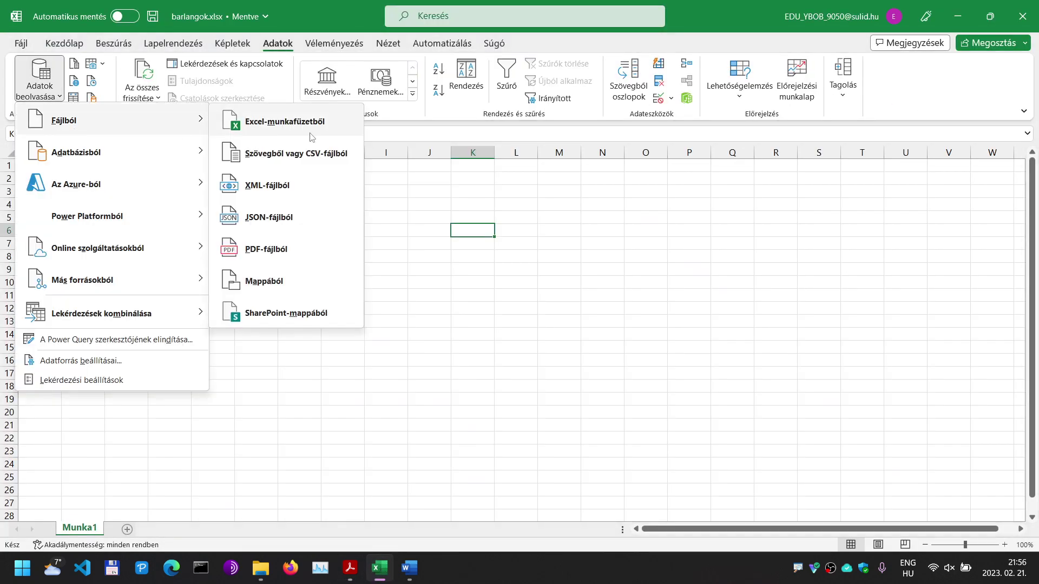
pyautogui.click(311, 152)
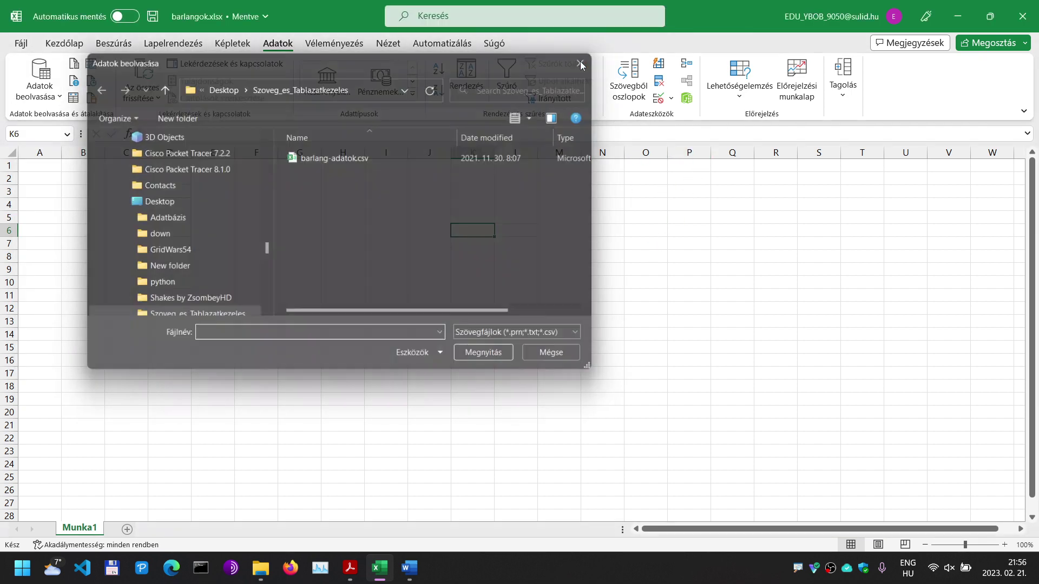
pyautogui.click(581, 65)
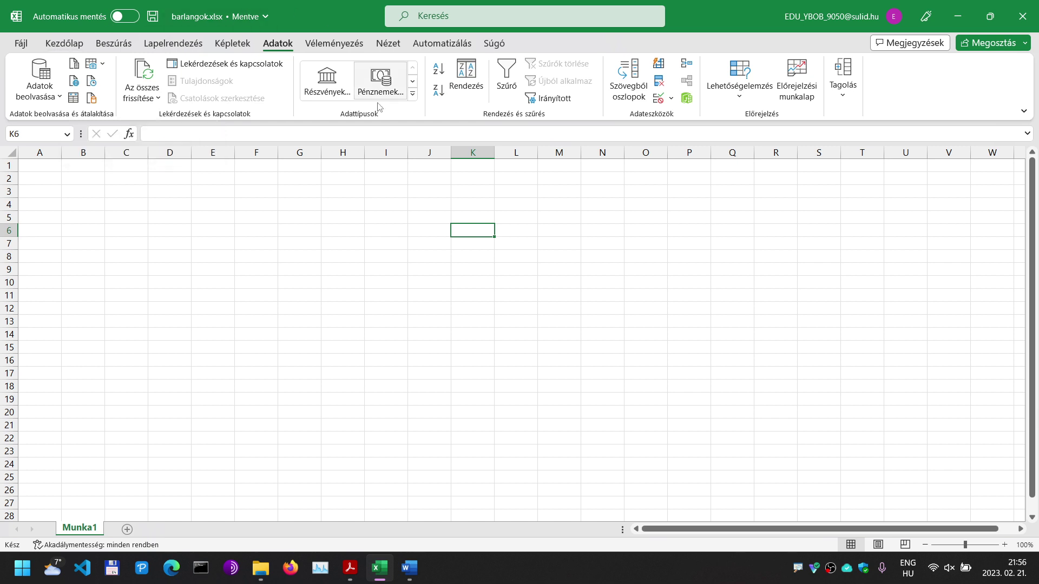
# Step: Search Excel's commands for "impor", start the import from a text file, and choose barlang-adatok.csv as the source
pyautogui.click(489, 18)
pyautogui.write('imp')
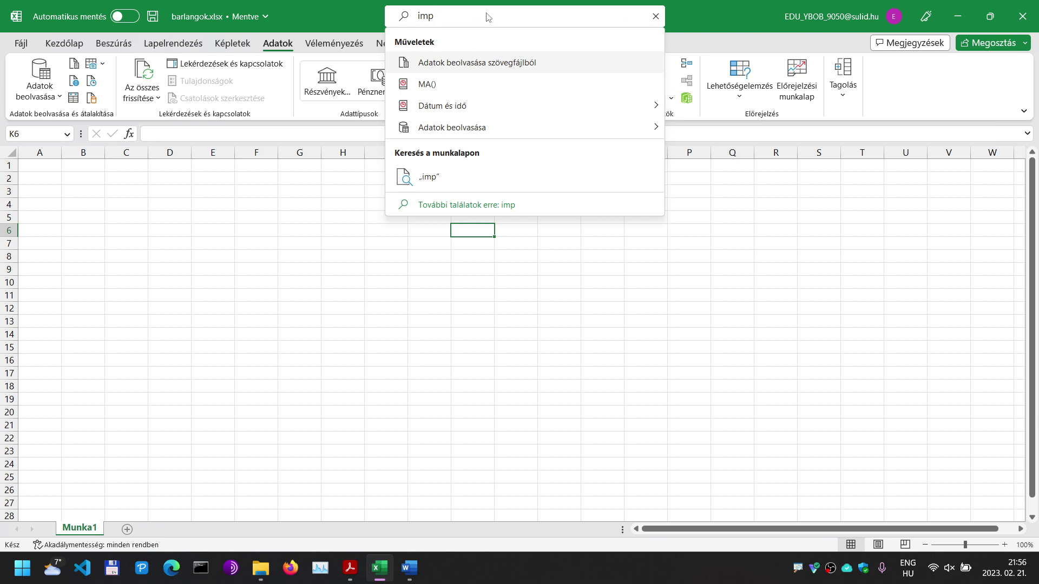
pyautogui.write('or')
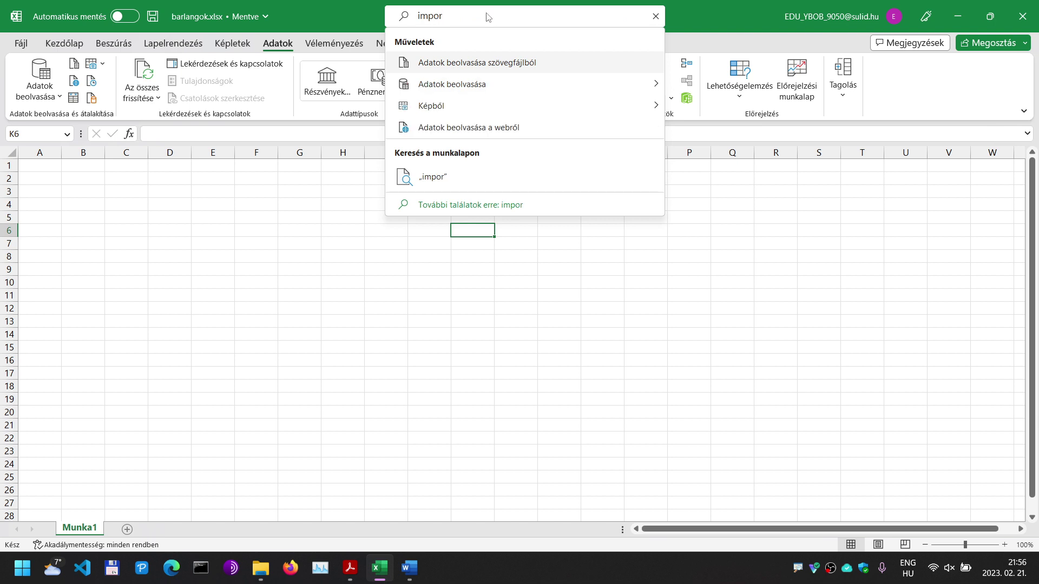
pyautogui.click(485, 69)
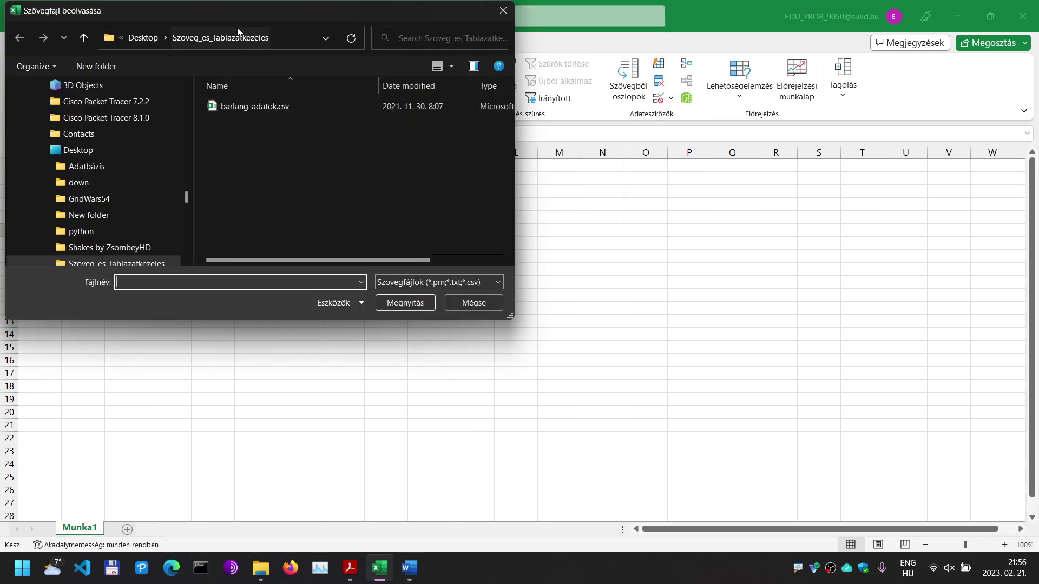
pyautogui.moveTo(240, 15); pyautogui.dragTo(279, 63)
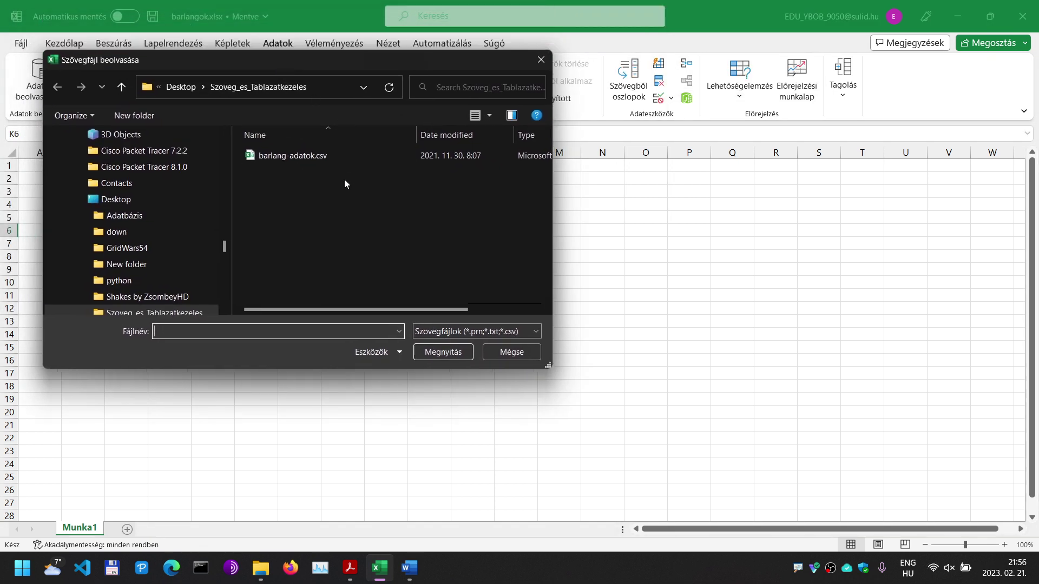
pyautogui.doubleClick(274, 155)
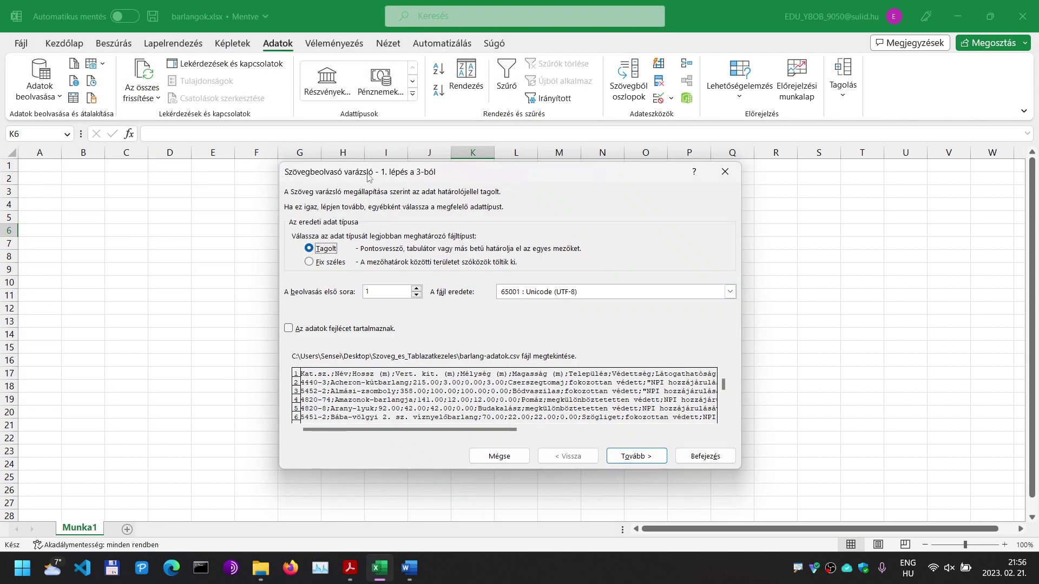
# Step: Mark the delimited source data as containing headers and continue to the delimiter settings
pyautogui.moveTo(368, 170); pyautogui.dragTo(318, 190)
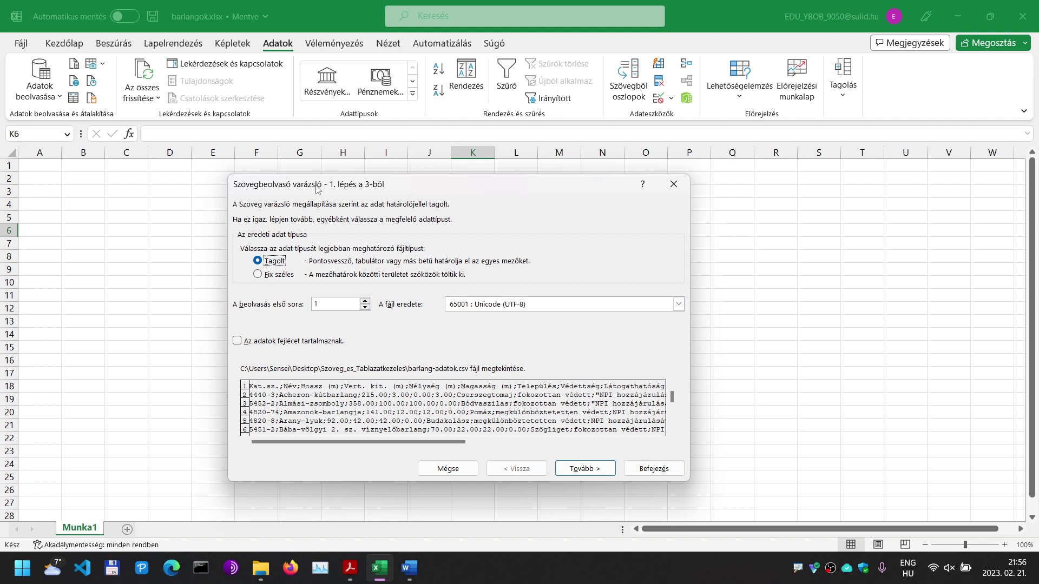
pyautogui.moveTo(373, 189)
pyautogui.mouseDown()
pyautogui.moveTo(480, 182)
pyautogui.moveTo(382, 181)
pyautogui.mouseUp()
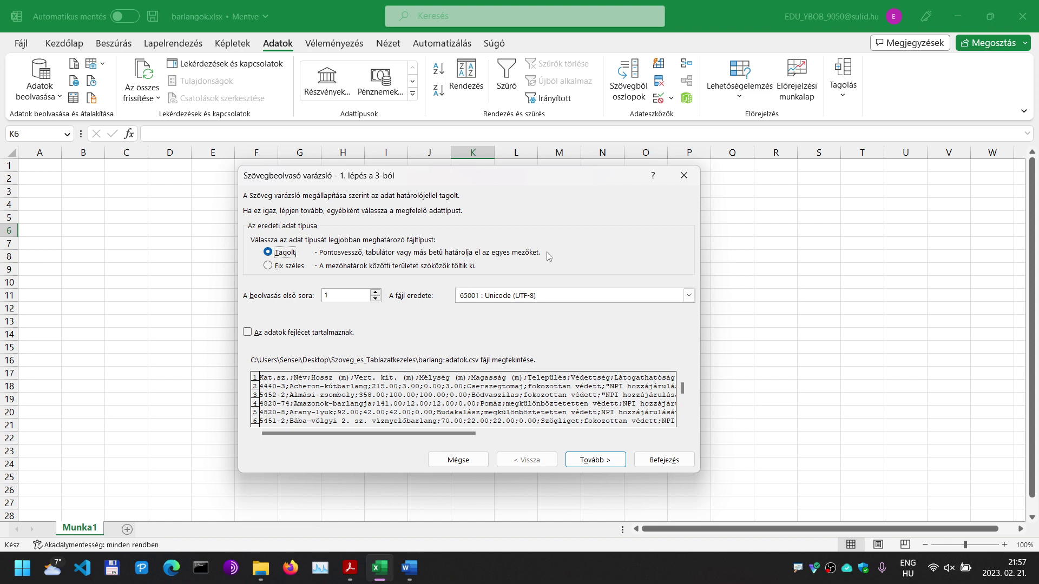
pyautogui.click(264, 333)
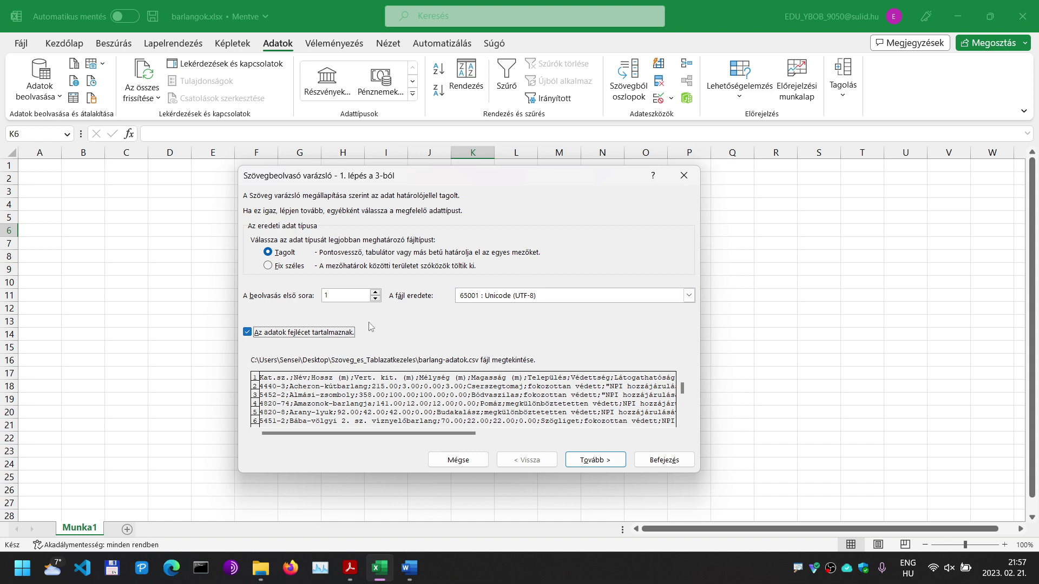
pyautogui.click(595, 460)
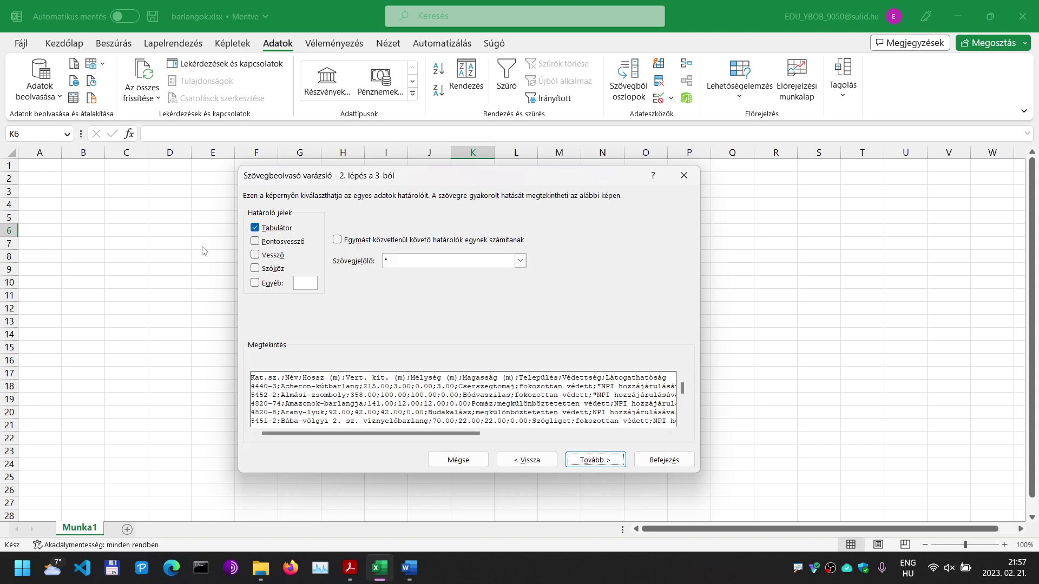
# Step: Use the semicolon instead of the tab as delimiter and check the column split through to the last column
pyautogui.click(287, 242)
pyautogui.click(279, 228)
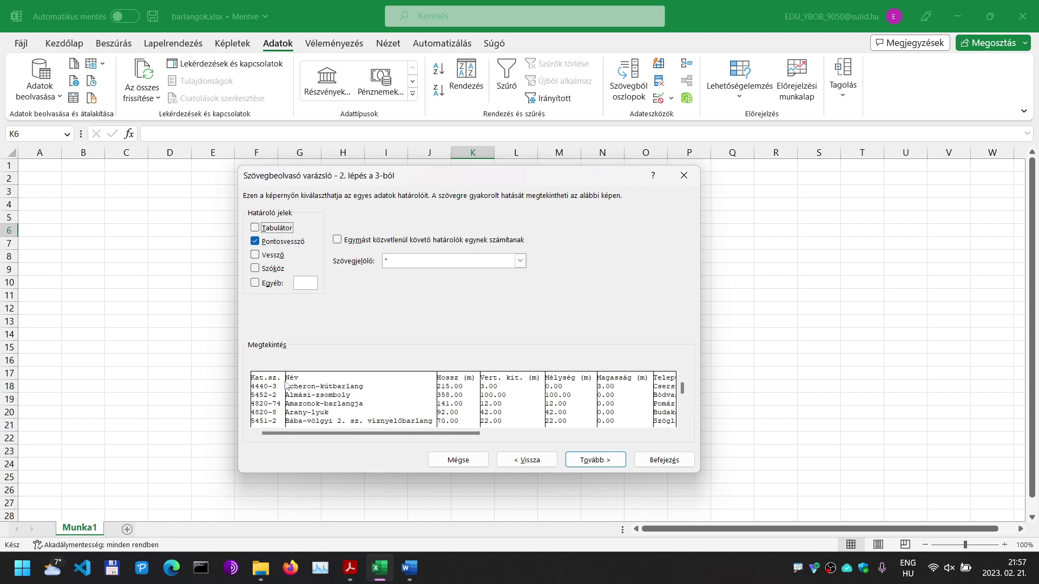
pyautogui.moveTo(464, 433); pyautogui.dragTo(682, 437)
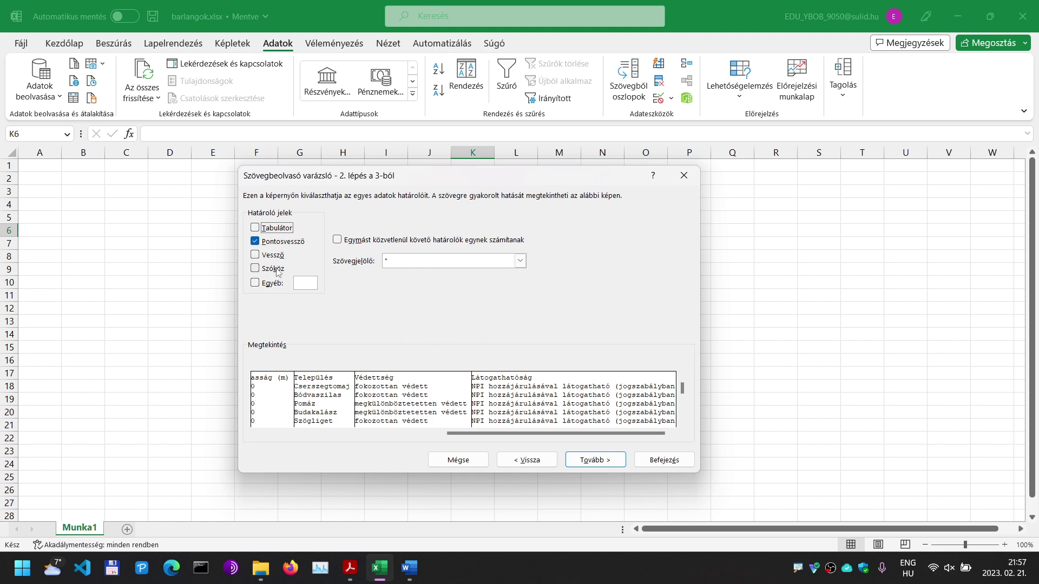
# Step: Continue to the column data formats and set the Kat.sz. column to text
pyautogui.click(596, 461)
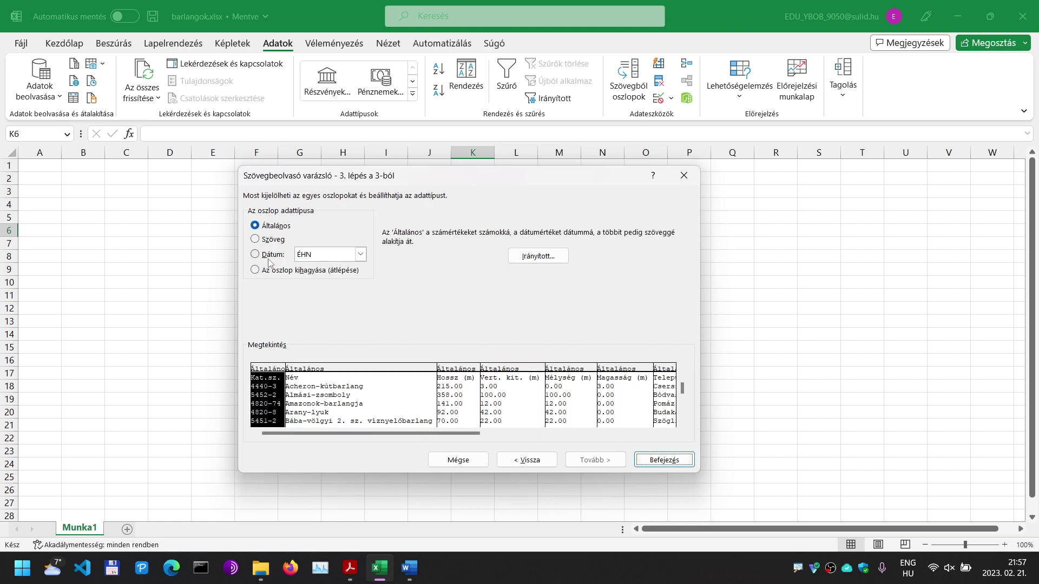
pyautogui.click(276, 393)
pyautogui.click(275, 240)
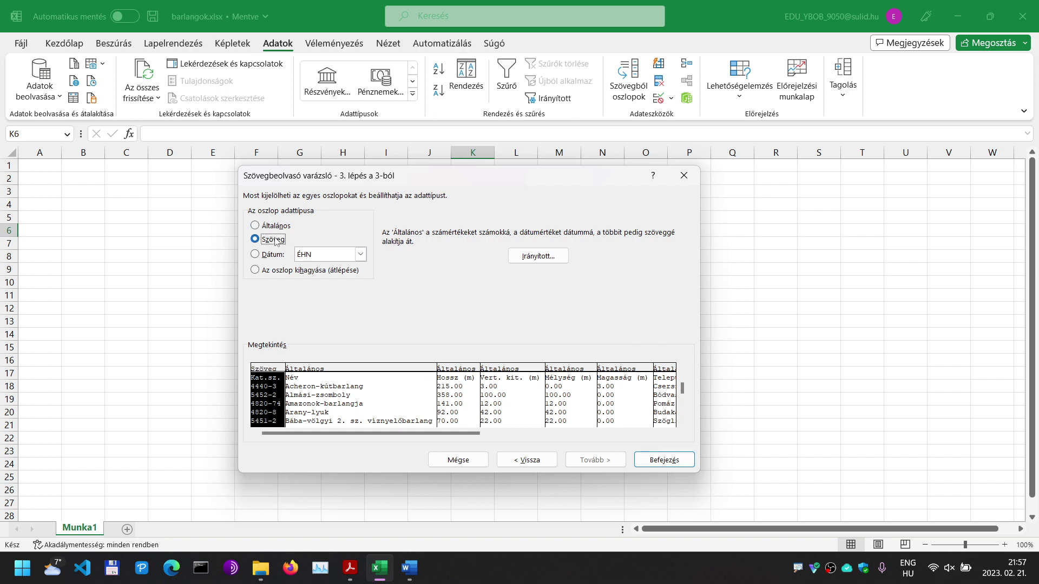
# Step: Examine the data formats and decimal notation of the Név, Hossz, Vert. kit., Mélység and Magasság columns in the import preview
pyautogui.click(336, 393)
pyautogui.click(458, 403)
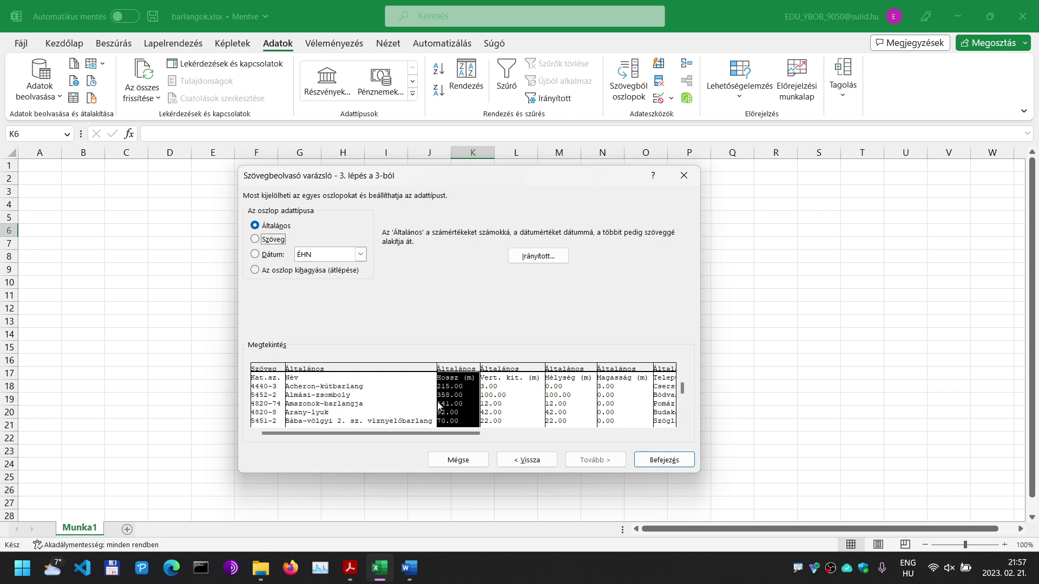
pyautogui.click(494, 398)
pyautogui.click(627, 400)
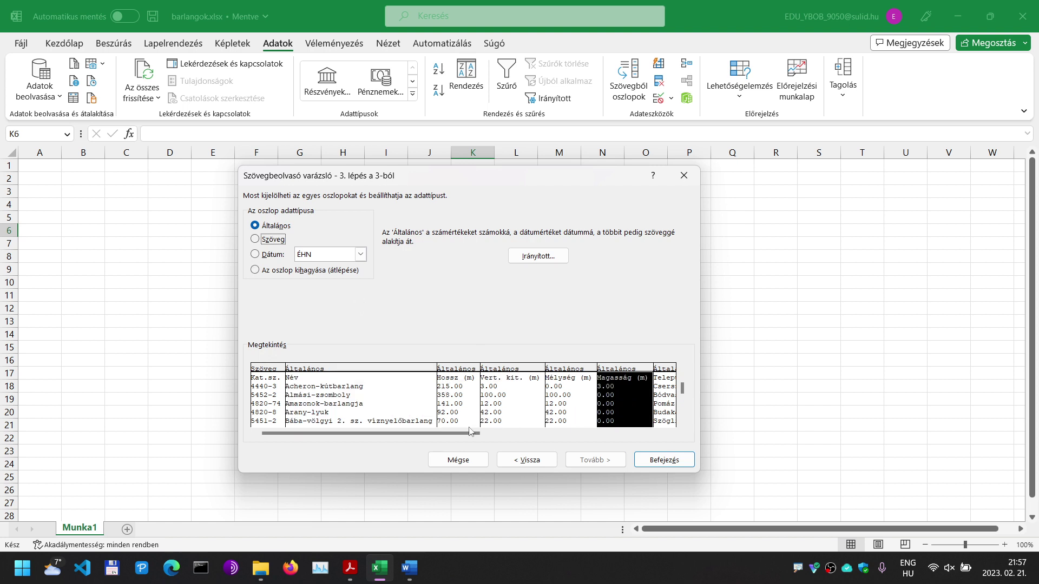
pyautogui.moveTo(473, 433)
pyautogui.mouseDown()
pyautogui.moveTo(659, 438)
pyautogui.moveTo(453, 436)
pyautogui.mouseUp()
pyautogui.click(535, 400)
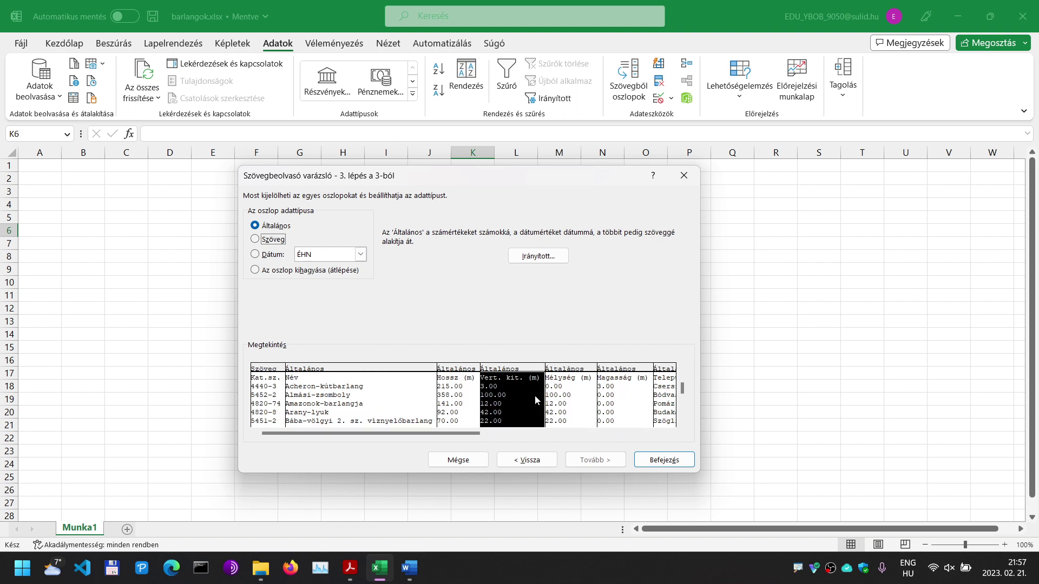
pyautogui.click(464, 399)
pyautogui.click(510, 391)
pyautogui.click(566, 394)
pyautogui.click(609, 391)
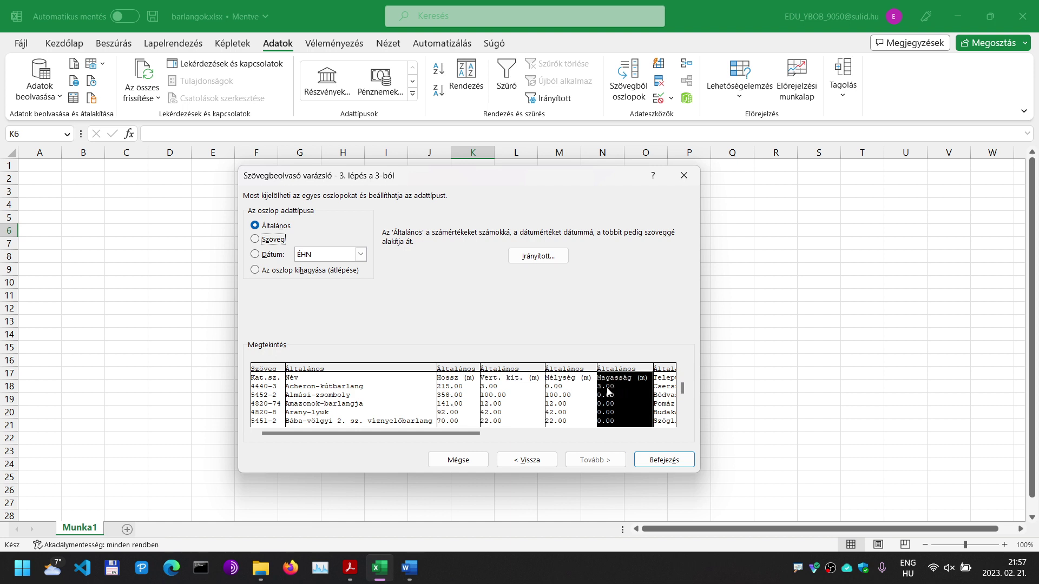
pyautogui.click(523, 395)
pyautogui.click(461, 396)
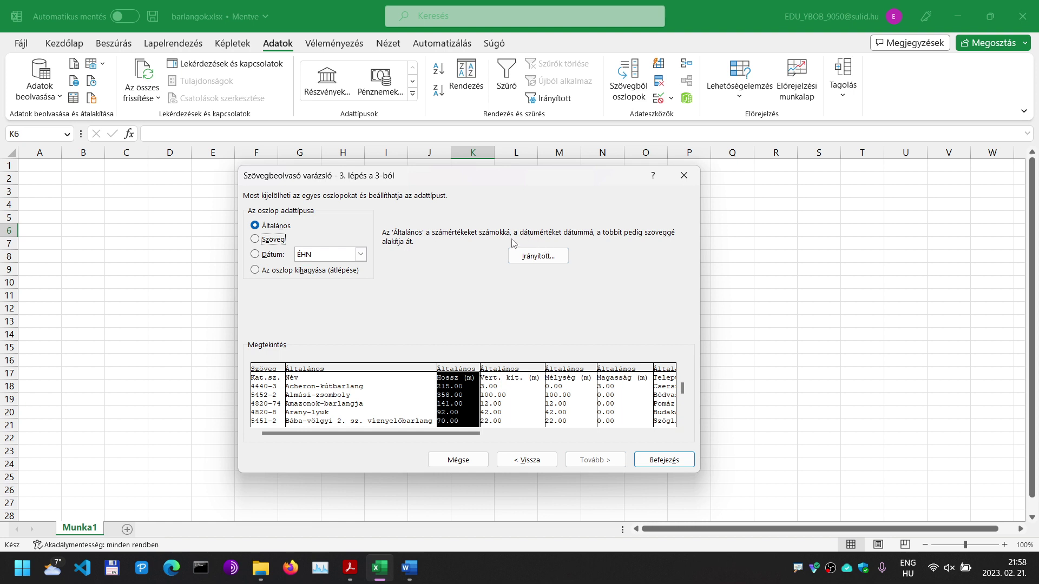
# Step: Set the decimal separator for the imported numbers to a period in the advanced text import settings
pyautogui.click(545, 259)
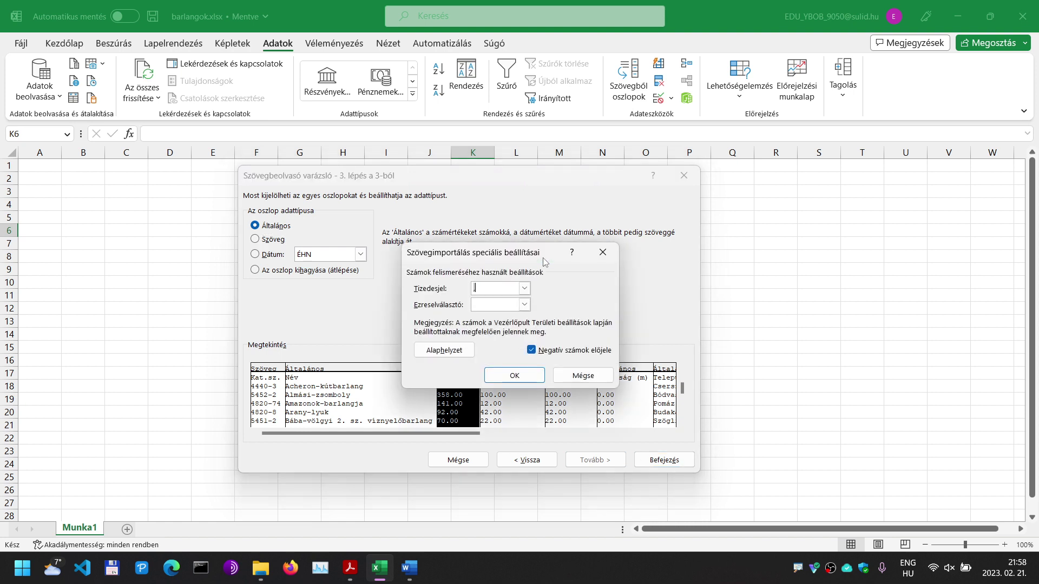
pyautogui.click(524, 289)
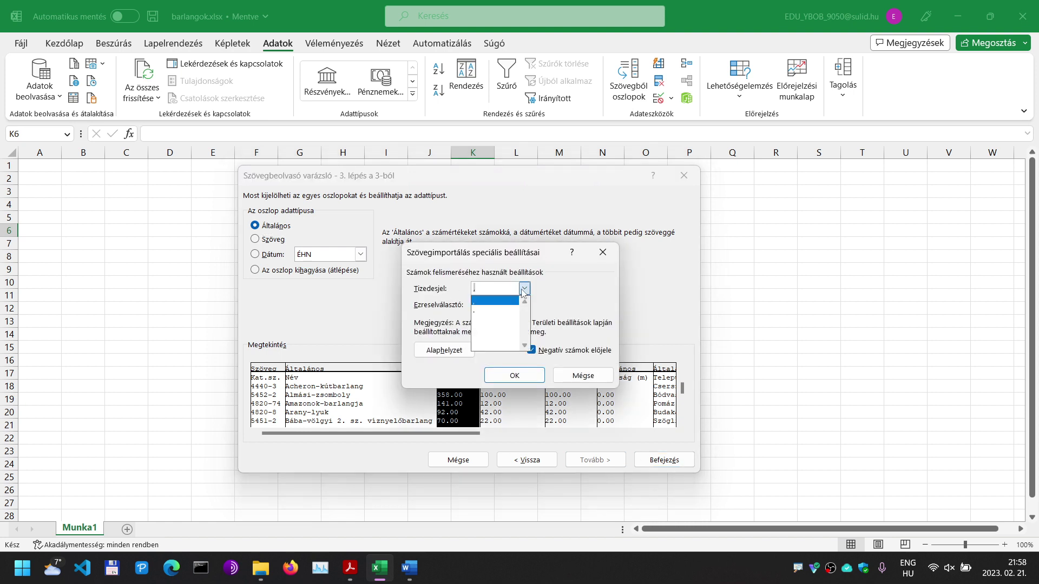
pyautogui.click(489, 314)
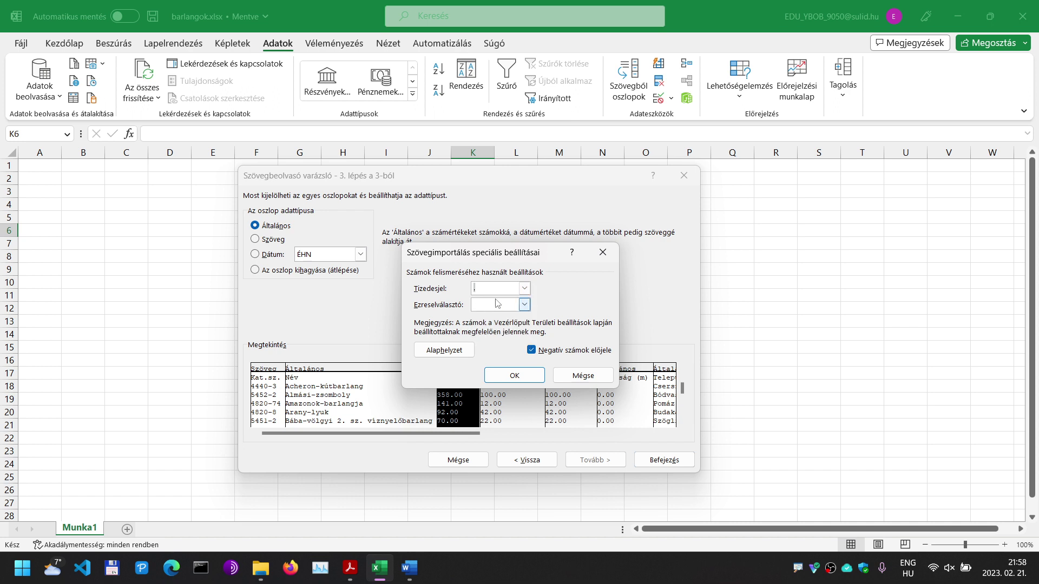
pyautogui.click(523, 377)
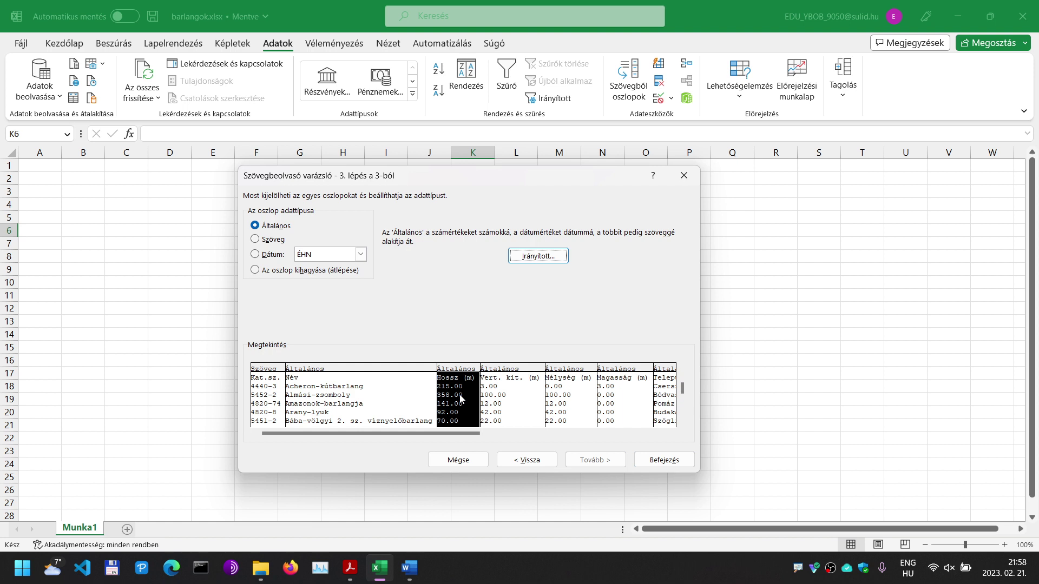
# Step: Exclude the Látogathatóság column from the import by setting it to be skipped
pyautogui.moveTo(476, 433); pyautogui.dragTo(661, 434)
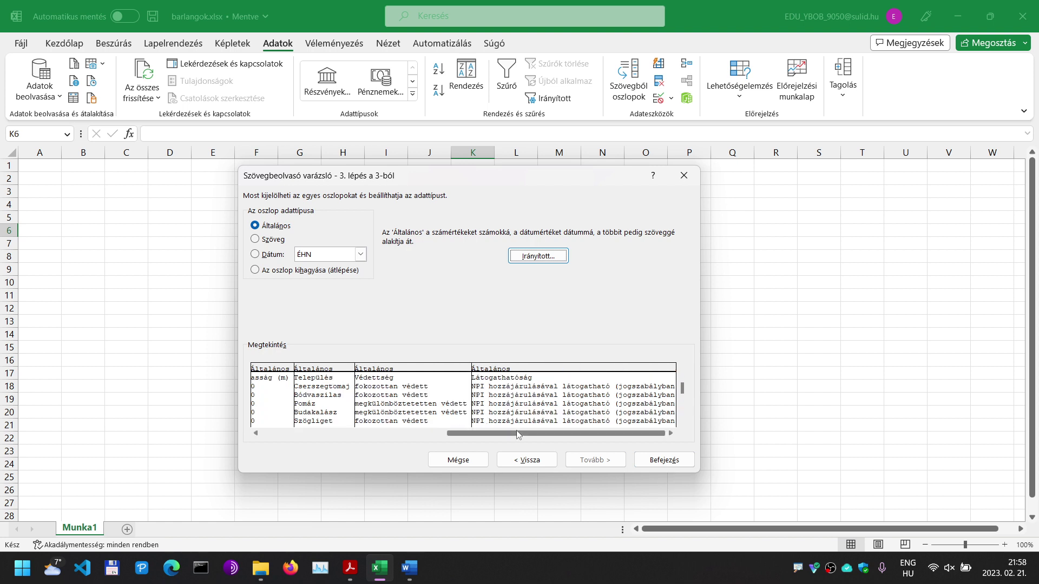
pyautogui.click(487, 396)
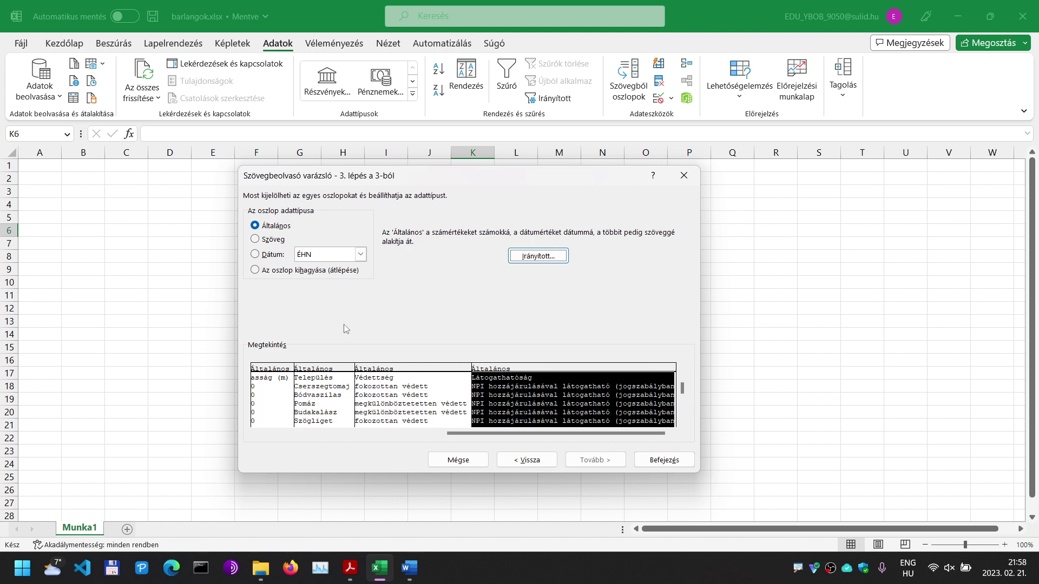
pyautogui.click(294, 271)
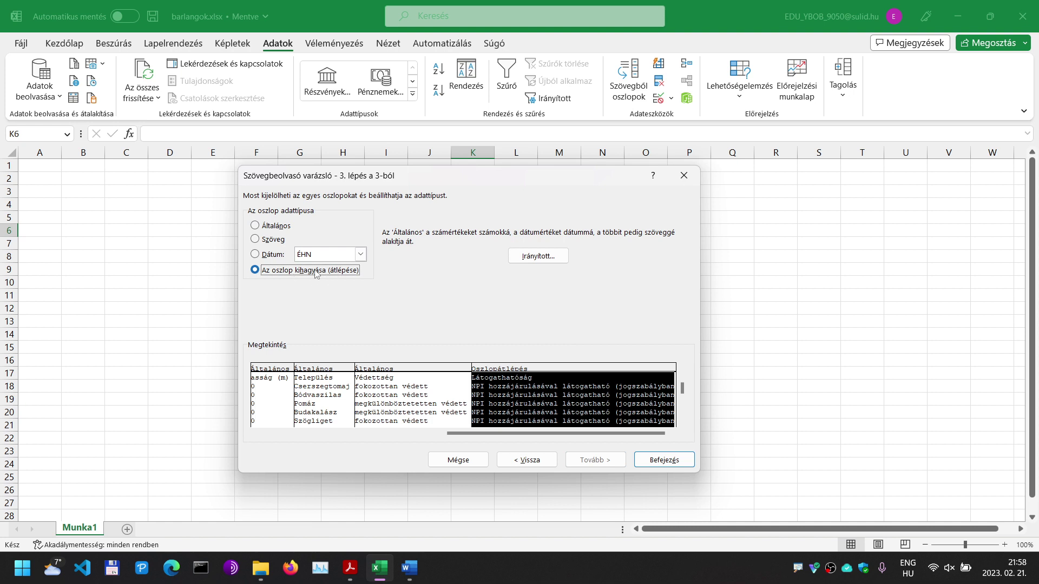
# Step: Finish the text import and place the data on the existing worksheet starting at cell A1
pyautogui.moveTo(357, 174); pyautogui.dragTo(387, 172)
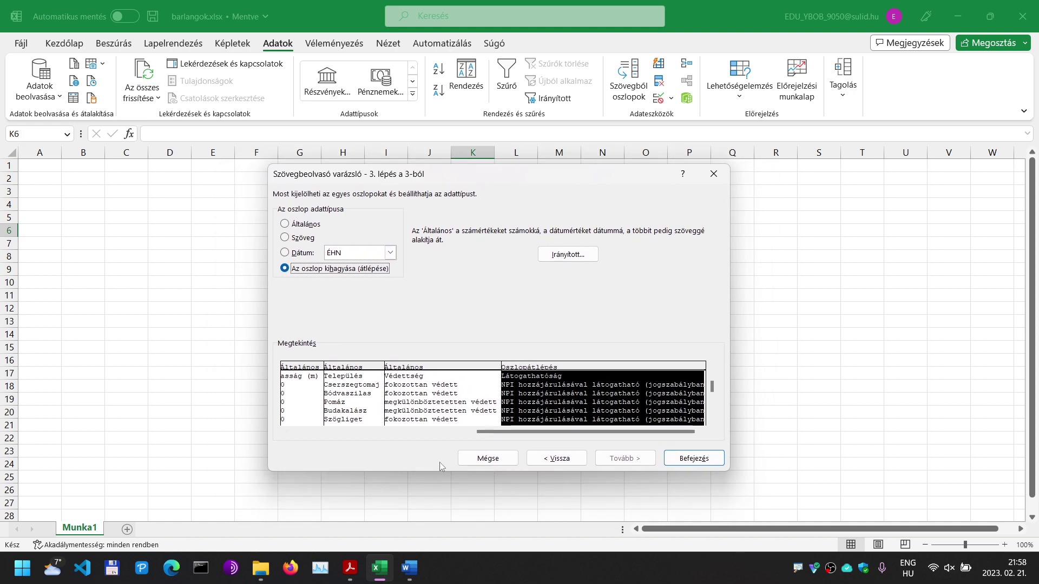
pyautogui.click(349, 568)
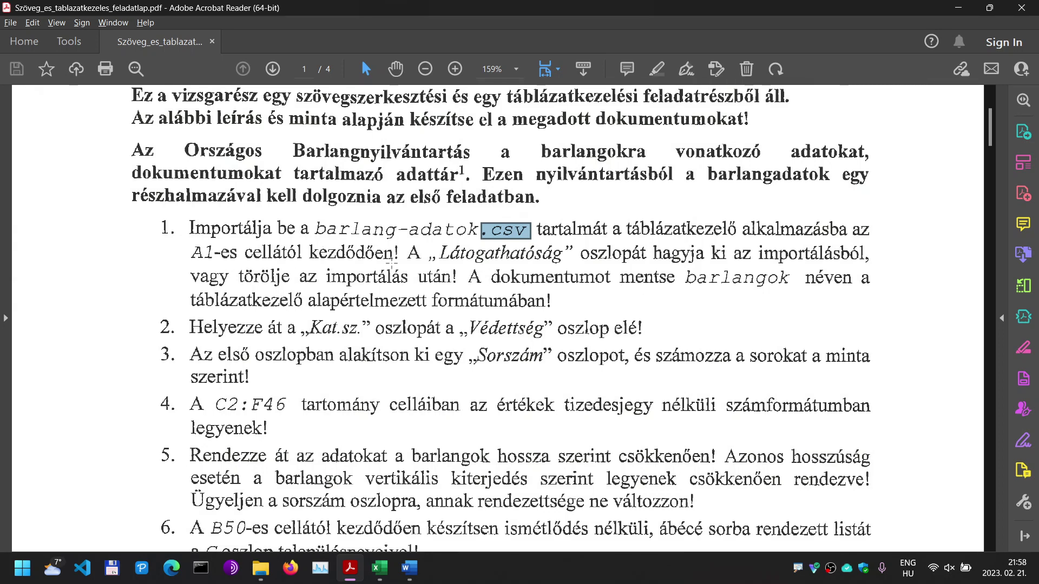
pyautogui.click(379, 569)
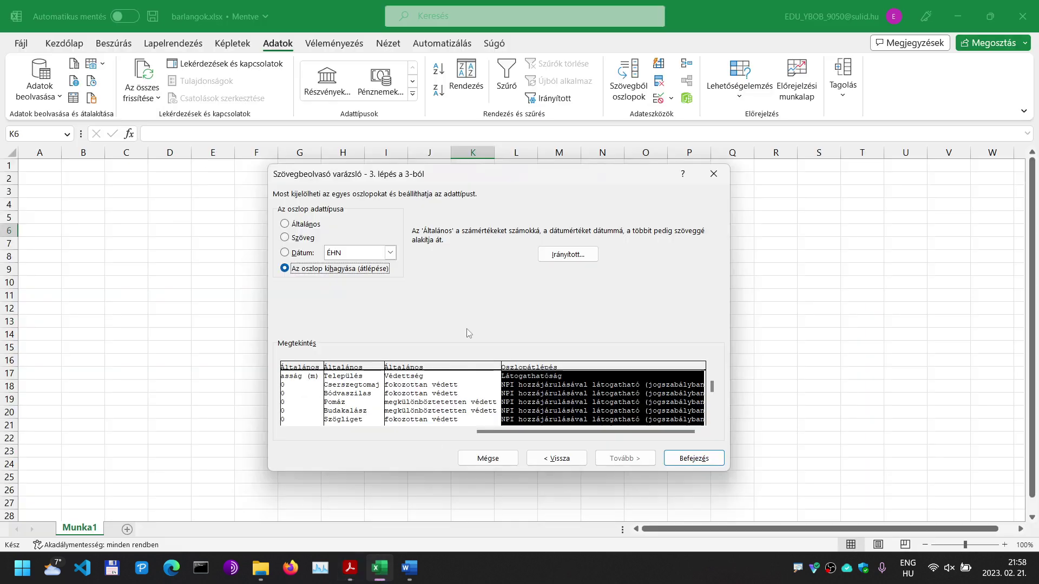
pyautogui.click(712, 457)
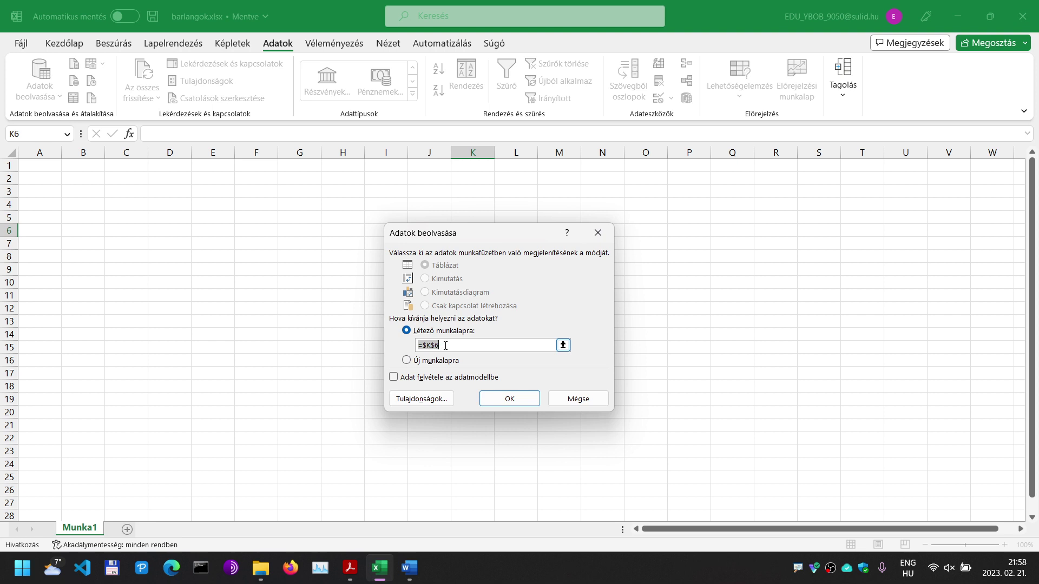
pyautogui.click(46, 166)
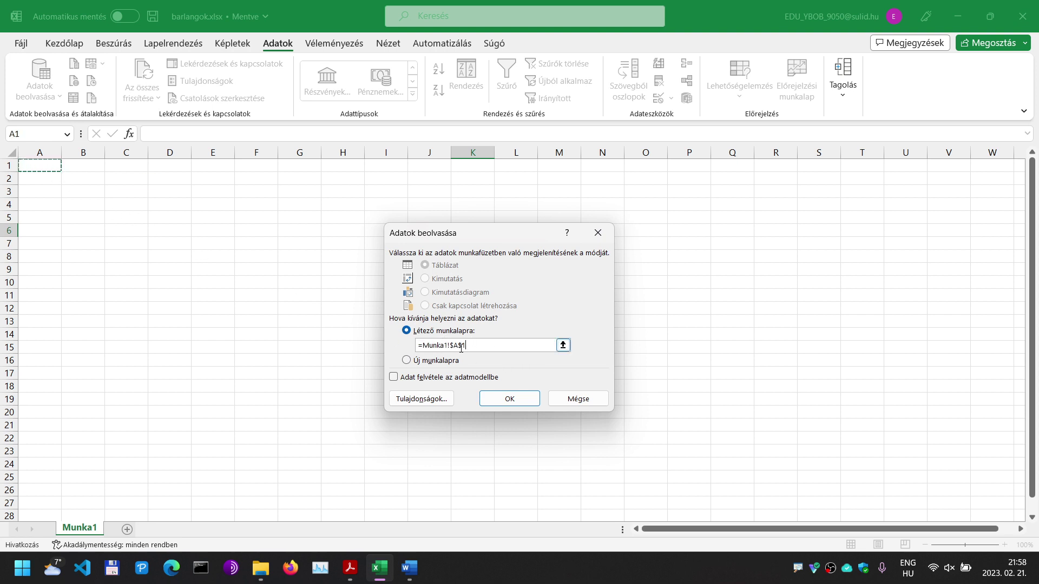
pyautogui.click(510, 399)
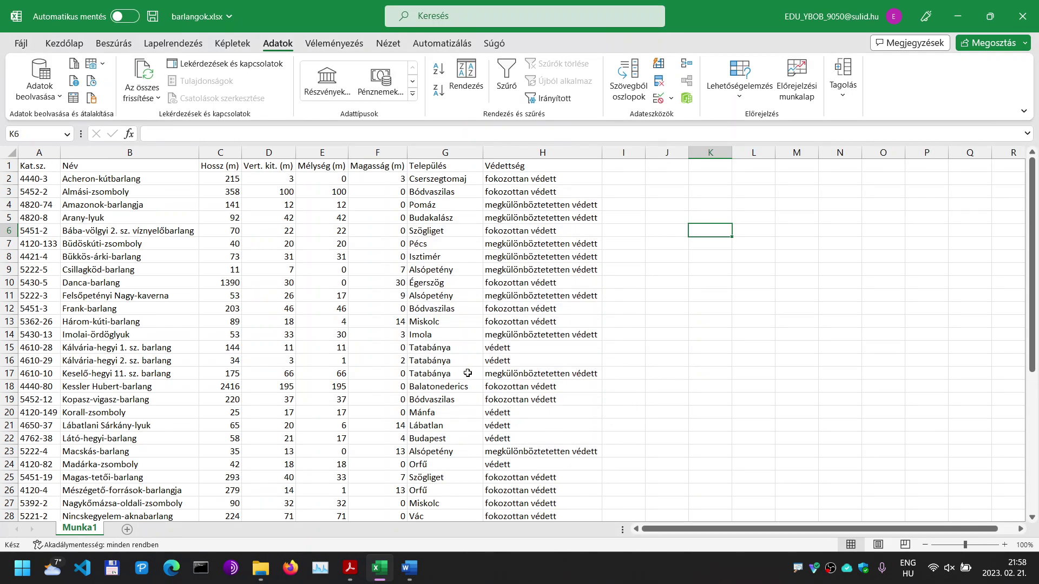
# Step: Check the imported catalogue numbers in the Kat.sz. column for correct text values
pyautogui.click(43, 191)
pyautogui.moveTo(43, 178); pyautogui.dragTo(24, 425)
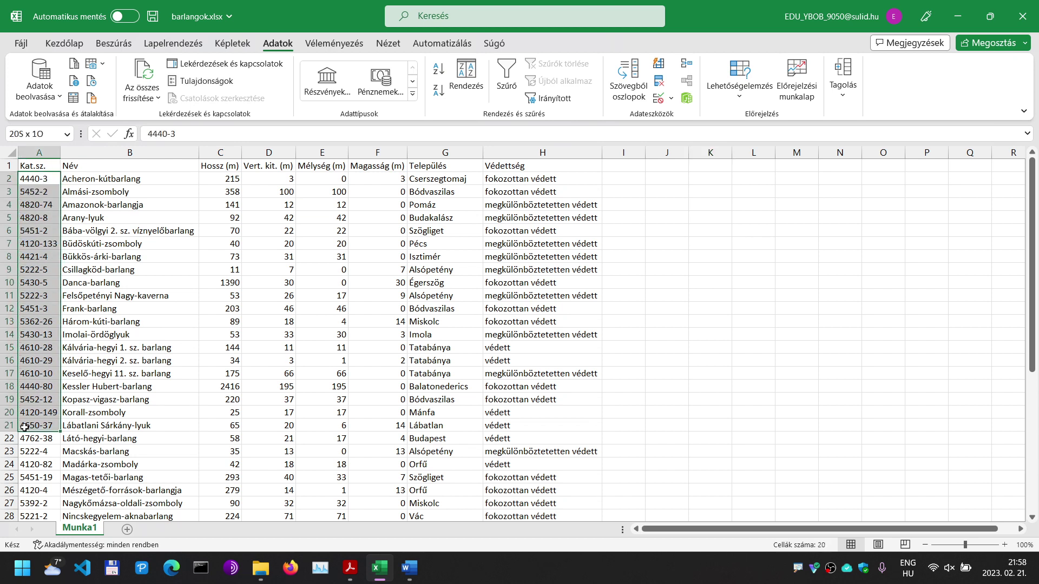
pyautogui.click(50, 230)
pyautogui.click(39, 190)
pyautogui.click(41, 206)
pyautogui.click(39, 230)
pyautogui.click(39, 269)
pyautogui.click(39, 282)
pyautogui.click(38, 310)
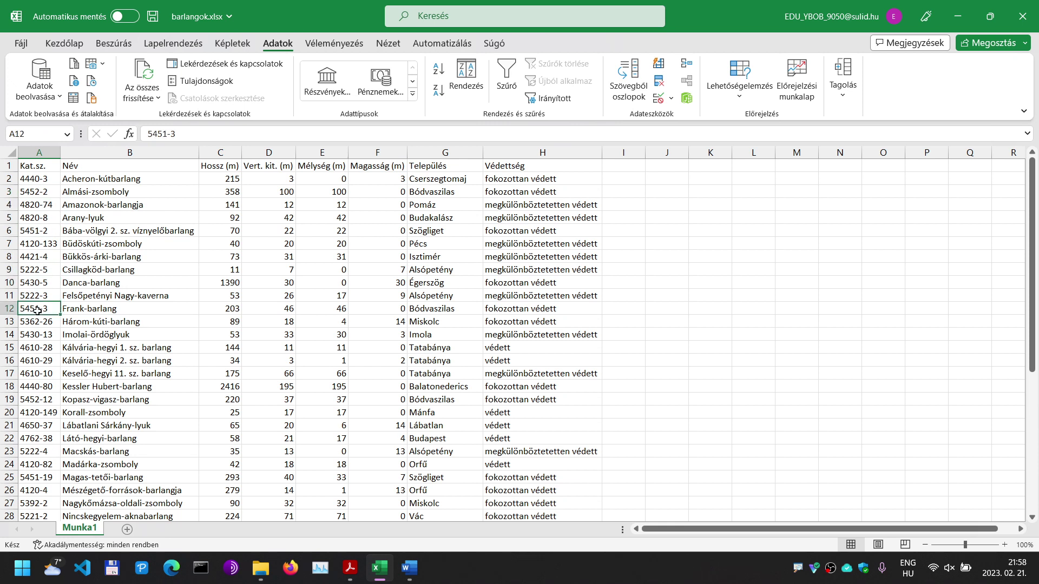
pyautogui.click(42, 236)
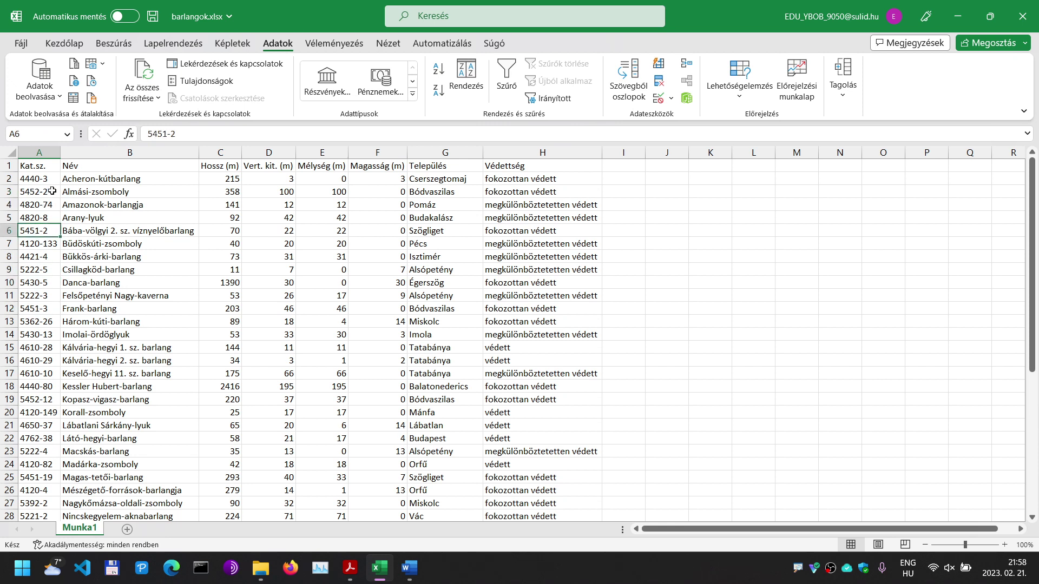
# Step: Check the imported numbers in the Hossz and Vert. kit. columns and the area after the Védettség column
pyautogui.click(211, 178)
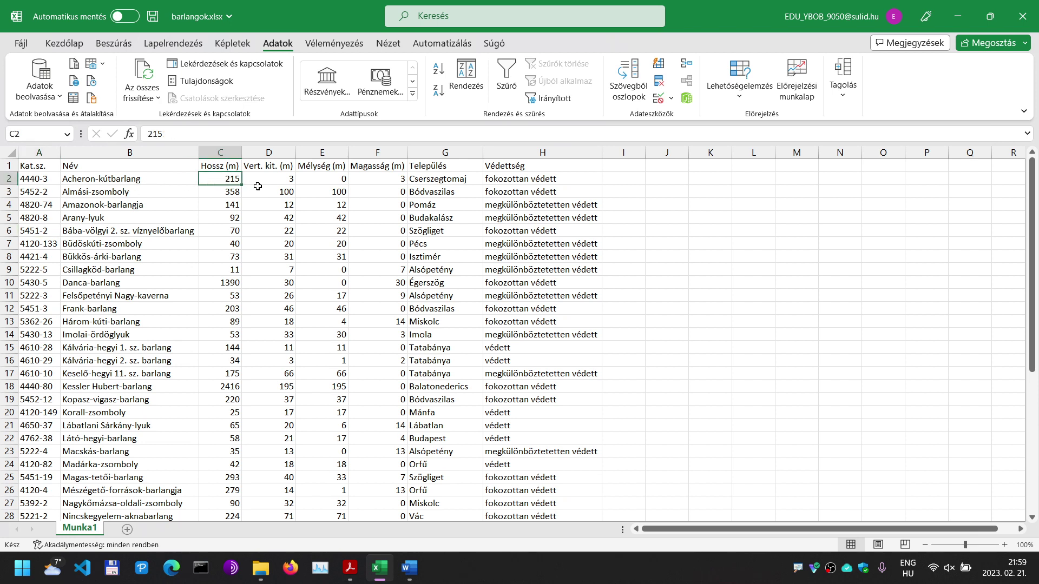
pyautogui.click(255, 185)
pyautogui.click(280, 213)
pyautogui.click(281, 269)
pyautogui.click(281, 308)
pyautogui.click(281, 334)
pyautogui.click(282, 372)
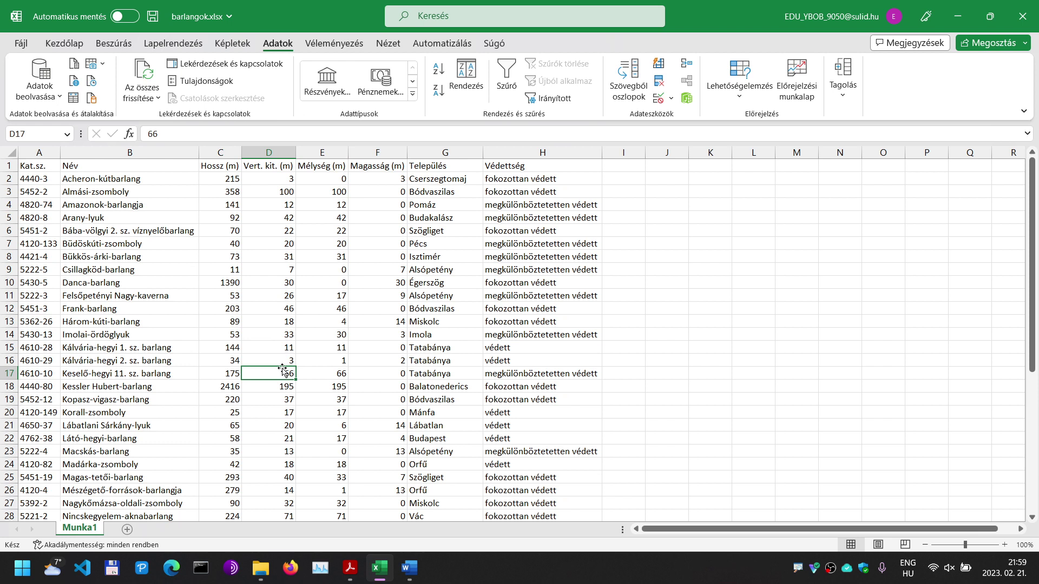
pyautogui.click(623, 153)
pyautogui.click(623, 180)
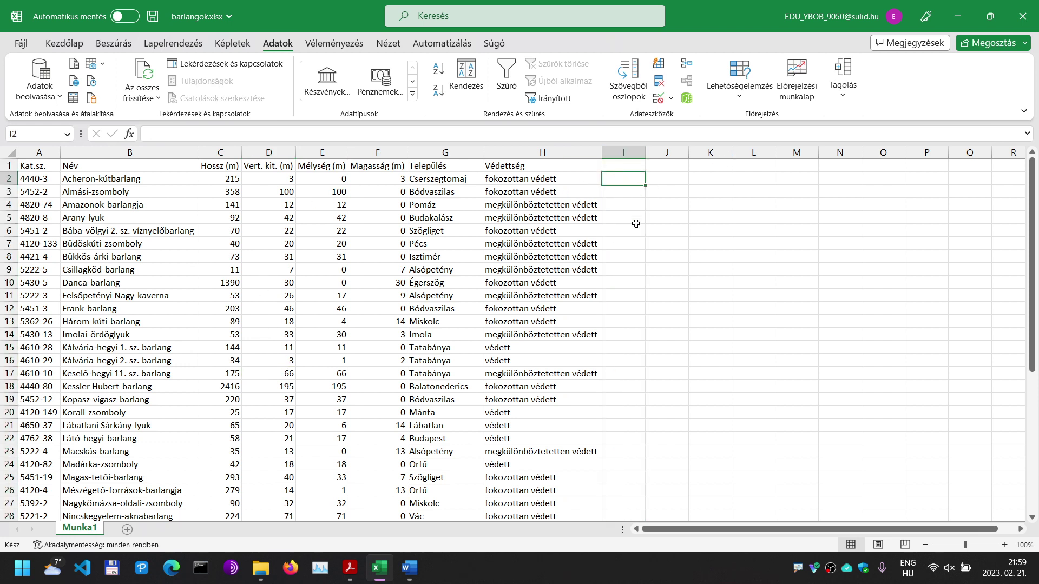
# Step: Compare the import with the first task on the task sheet and save the barlangok workbook
pyautogui.hotkey('alt', 'Tab')
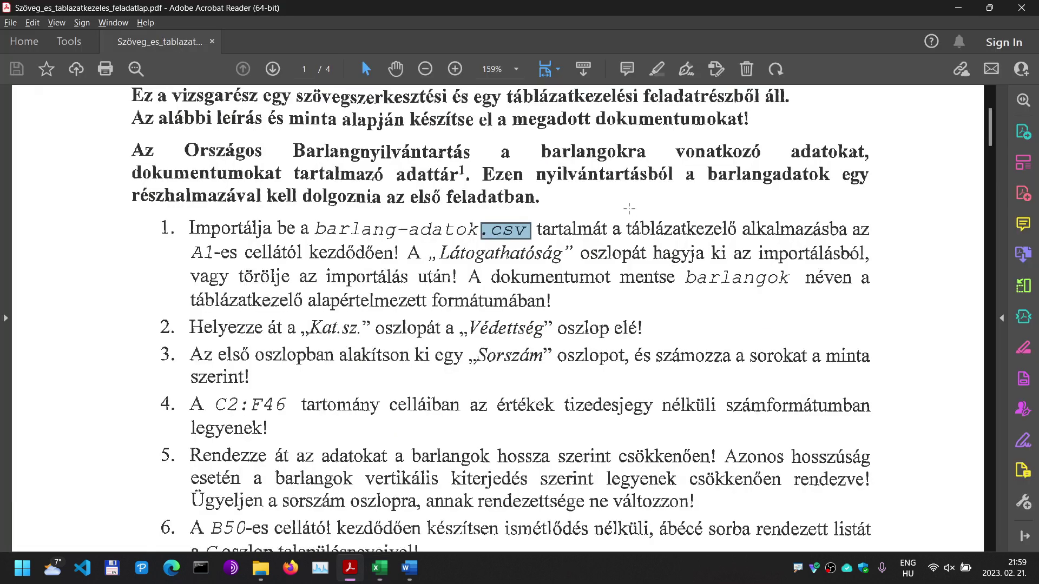
pyautogui.hotkey('alt', 'Tab')
pyautogui.click(152, 21)
pyautogui.hotkey('alt', 'Tab')
pyautogui.hotkey('alt', 'Tab')
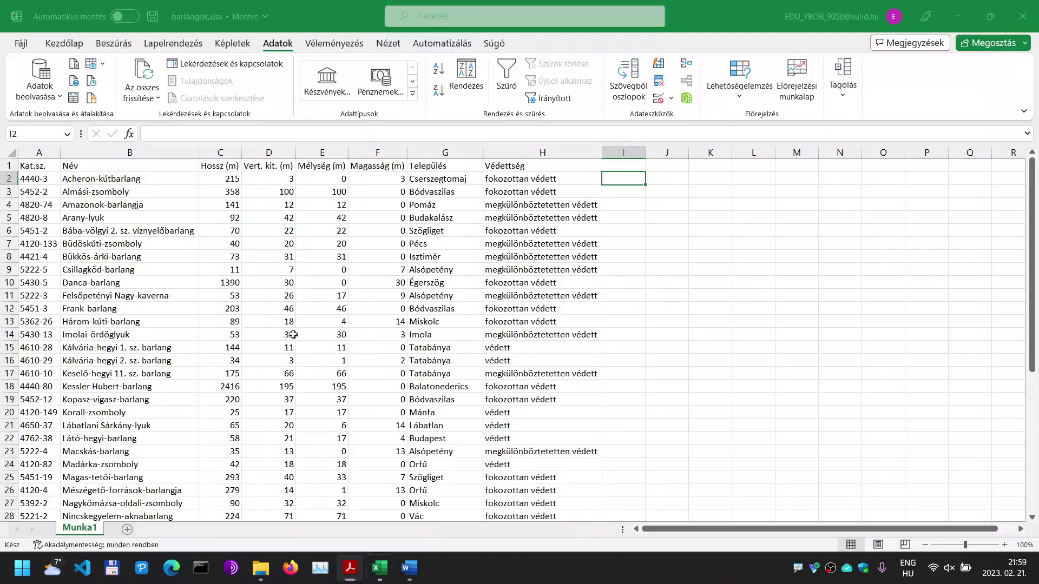
pyautogui.click(38, 153)
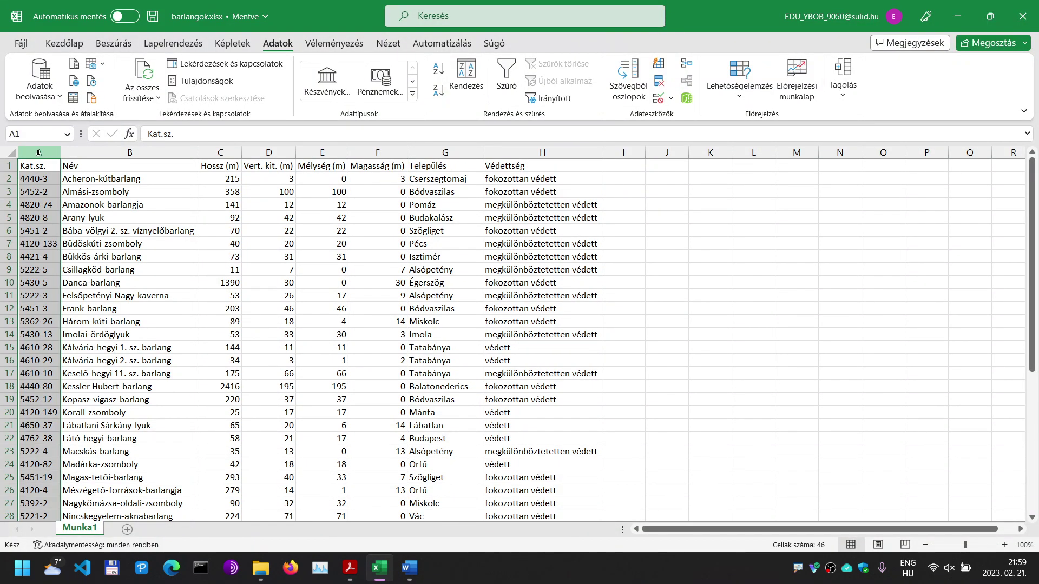
pyautogui.click(541, 153)
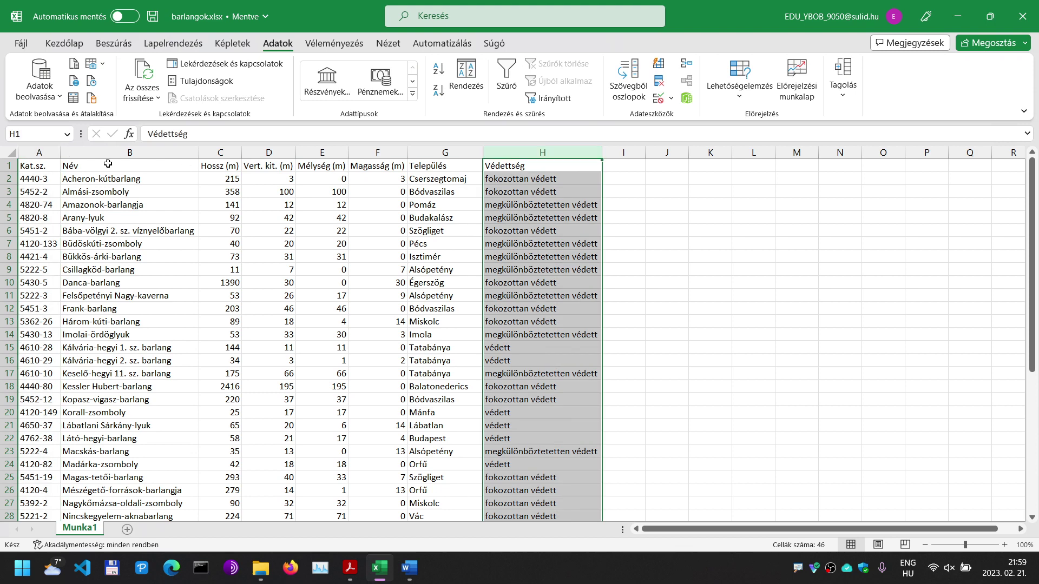
pyautogui.rightClick(49, 152)
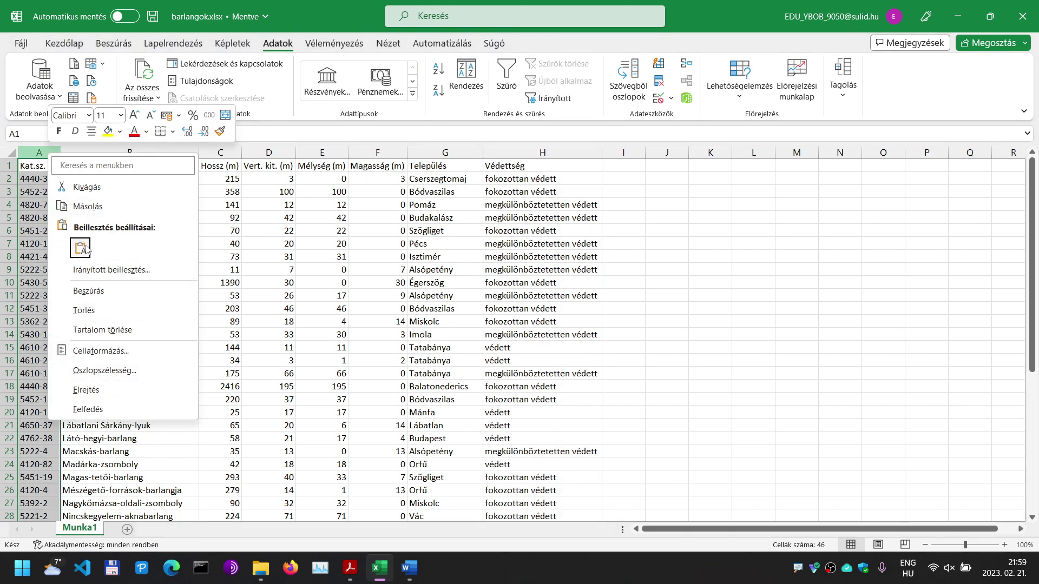
pyautogui.click(86, 186)
pyautogui.click(496, 152)
pyautogui.rightClick(497, 152)
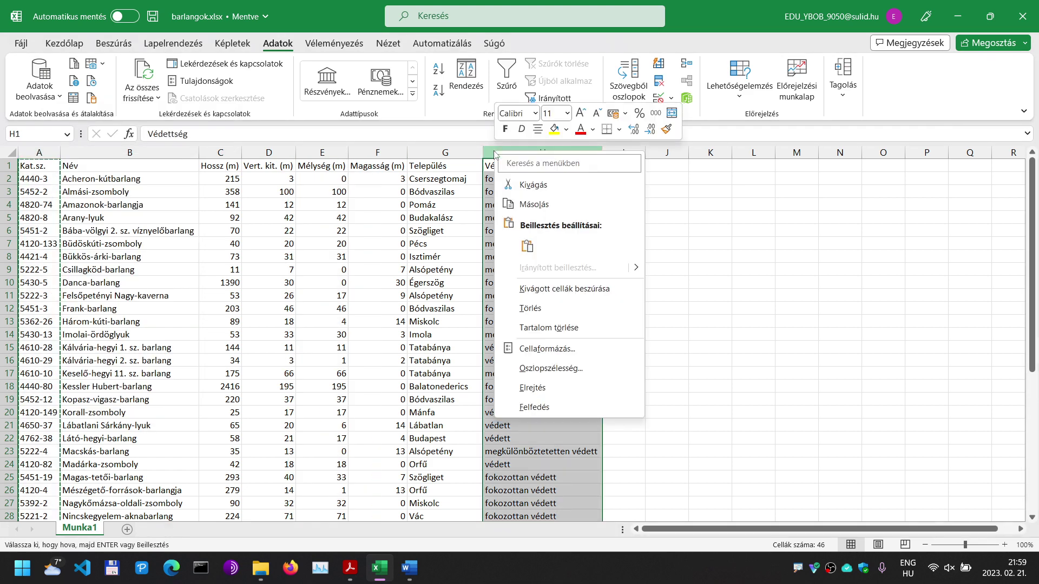
pyautogui.click(527, 246)
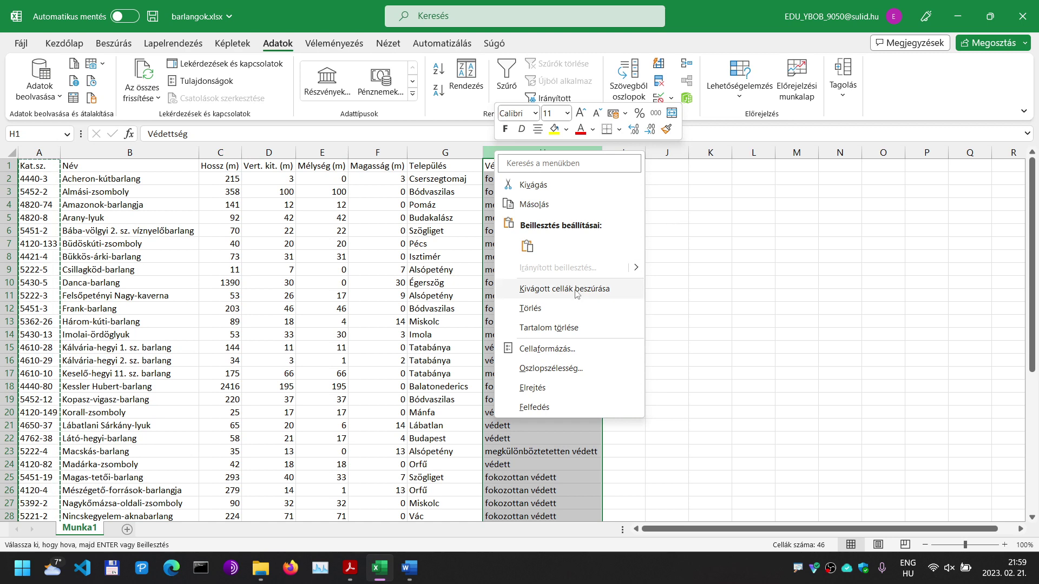
pyautogui.press('Escape')
pyautogui.press('Escape')
pyautogui.rightClick(538, 156)
pyautogui.press('Escape')
# Step: Insert an empty column before the Védettség column and move the Kat.sz. column into it
pyautogui.rightClick(510, 157)
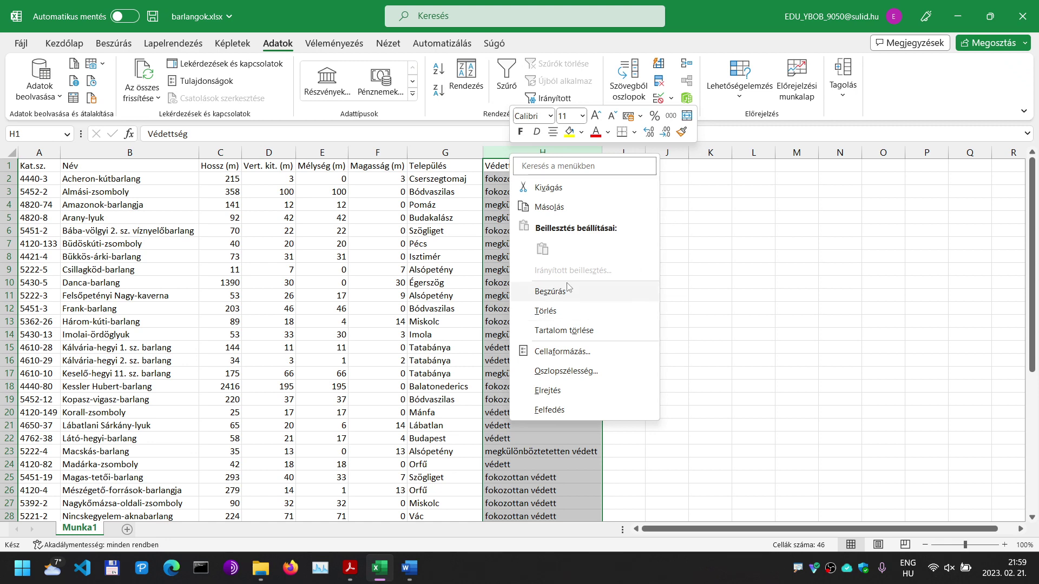
pyautogui.click(549, 291)
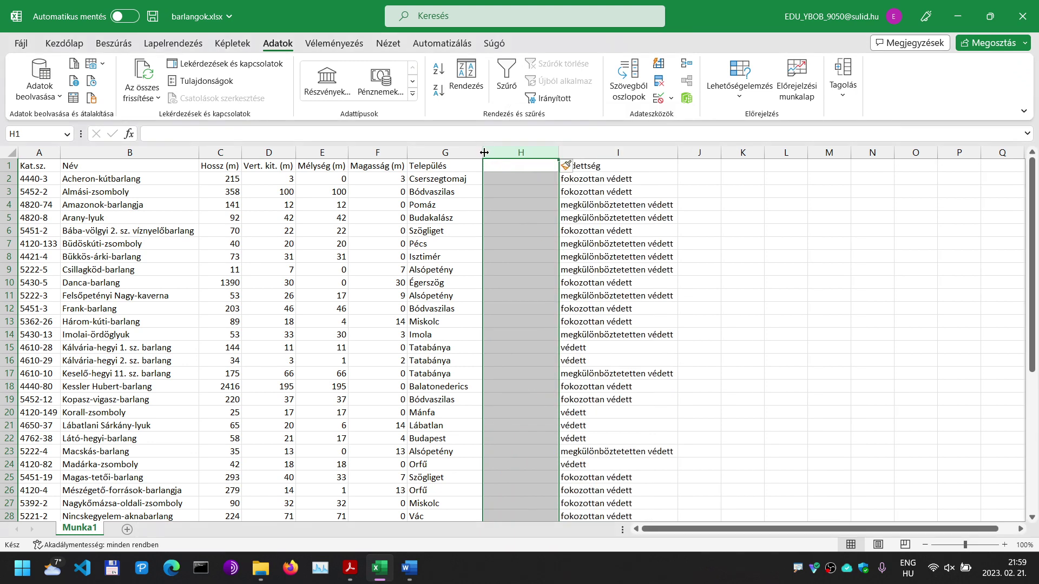
pyautogui.click(39, 152)
pyautogui.rightClick(38, 153)
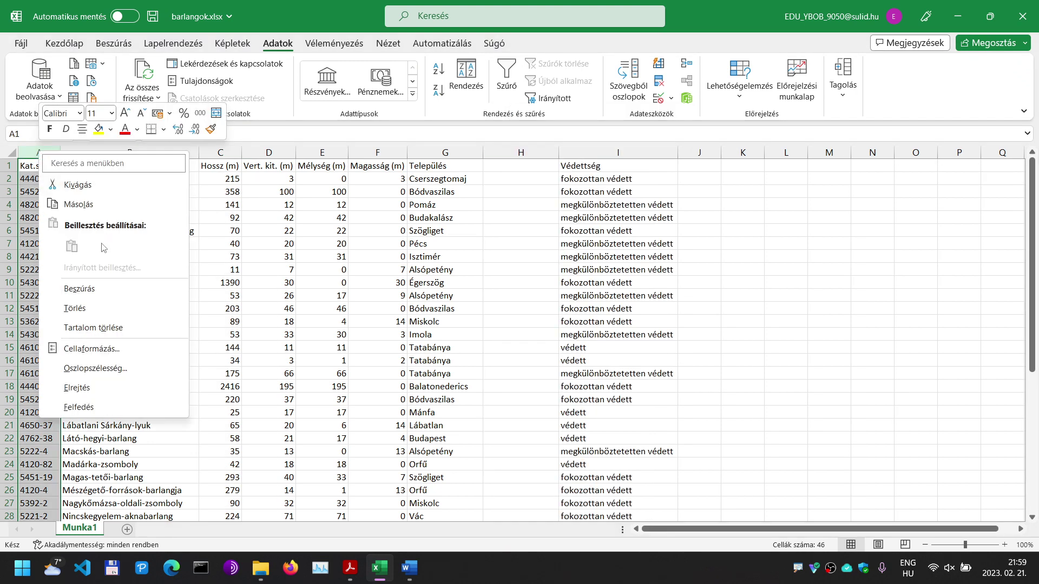
pyautogui.click(77, 185)
pyautogui.click(501, 155)
pyautogui.rightClick(500, 156)
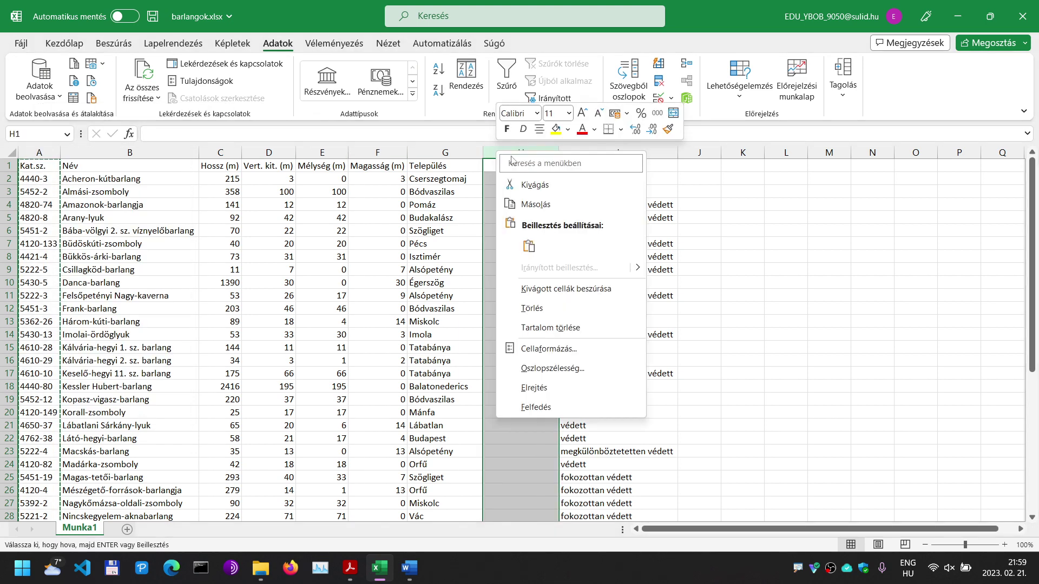
pyautogui.click(529, 245)
pyautogui.moveTo(522, 173)
pyautogui.mouseDown()
pyautogui.moveTo(532, 180)
pyautogui.moveTo(522, 173)
pyautogui.mouseUp()
# Step: Following task 3 on the task sheet, enter the heading Sorszám in cell A1
pyautogui.hotkey('alt', 'Tab')
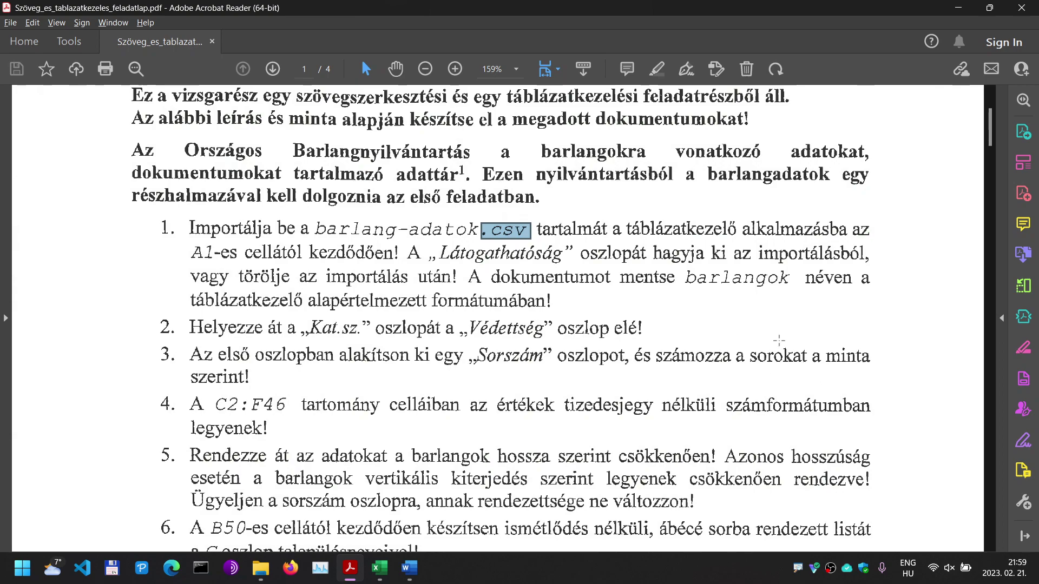
pyautogui.hotkey('alt', 'Tab')
pyautogui.click(49, 164)
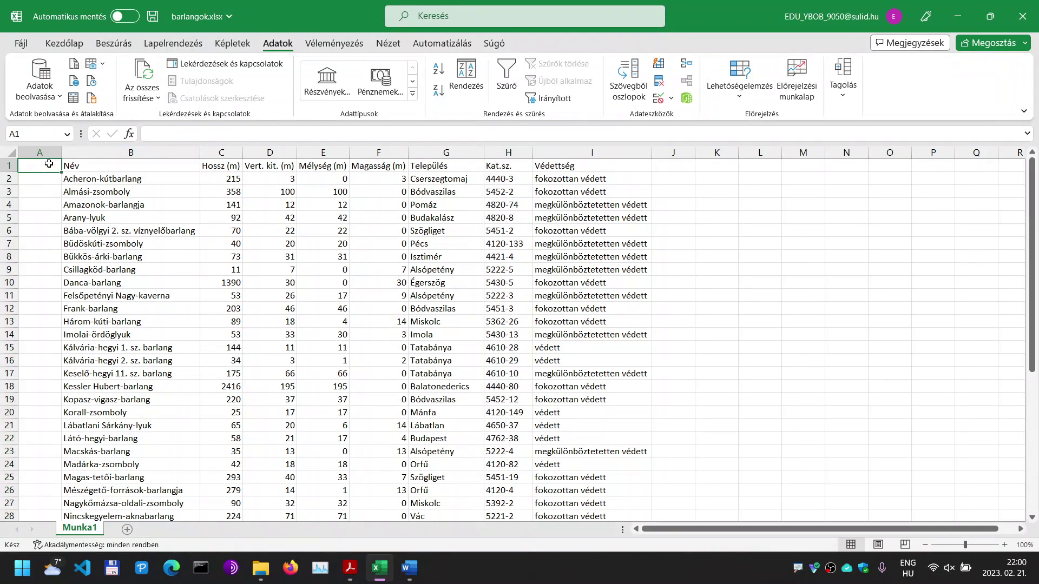
pyautogui.write('Sorszám')
pyautogui.press('Return')
# Step: Check the numbering format of the Sorszám column in the sample table on page 2 of the task sheet
pyautogui.hotkey('alt', 'Tab')
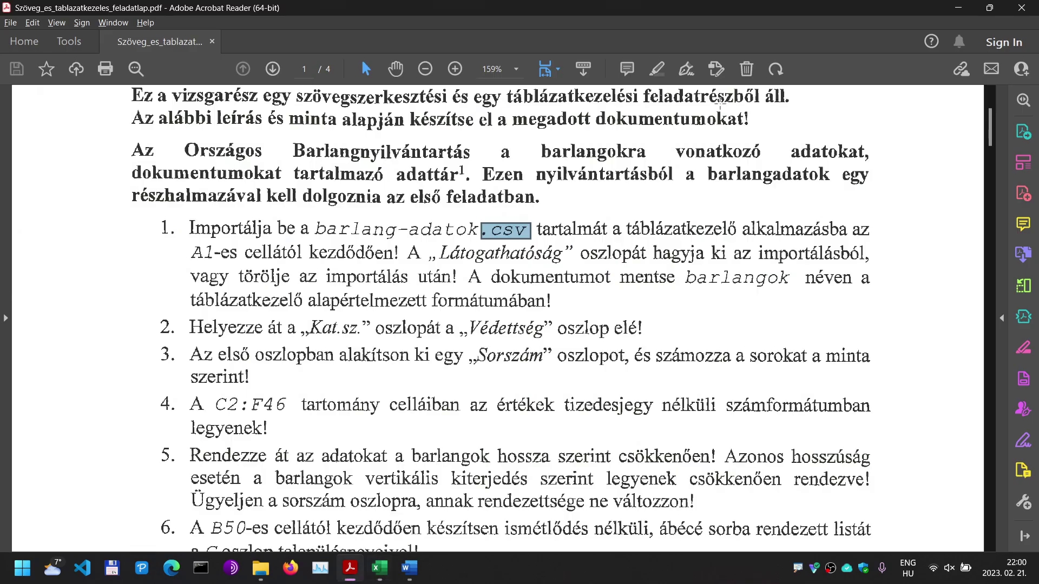
pyautogui.moveTo(990, 128); pyautogui.dragTo(1001, 234)
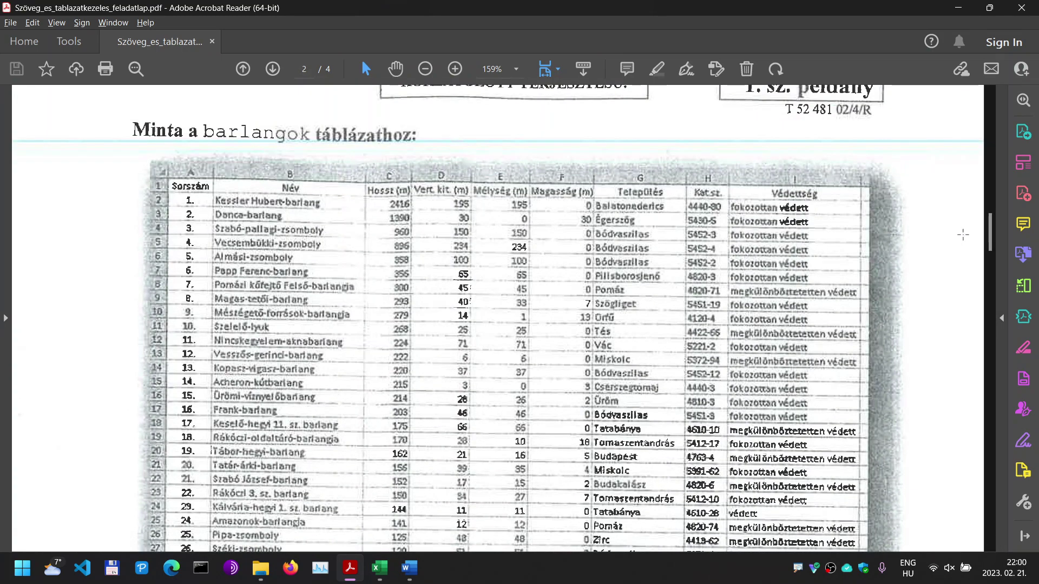
pyautogui.moveTo(990, 233); pyautogui.dragTo(1004, 184)
pyautogui.click(380, 568)
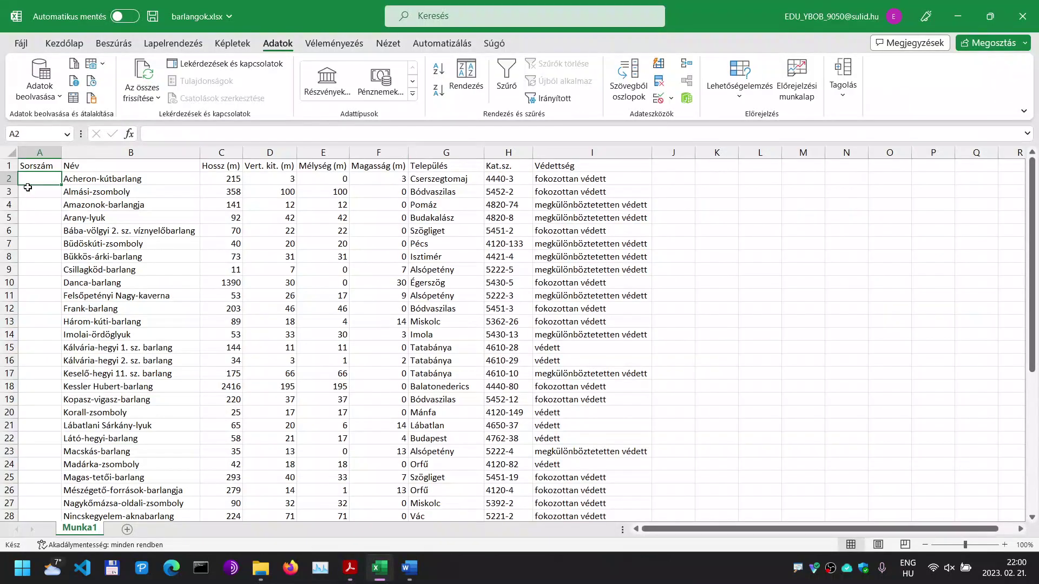
pyautogui.write('1-')
pyautogui.press('Return')
pyautogui.write('2-')
pyautogui.press('Return')
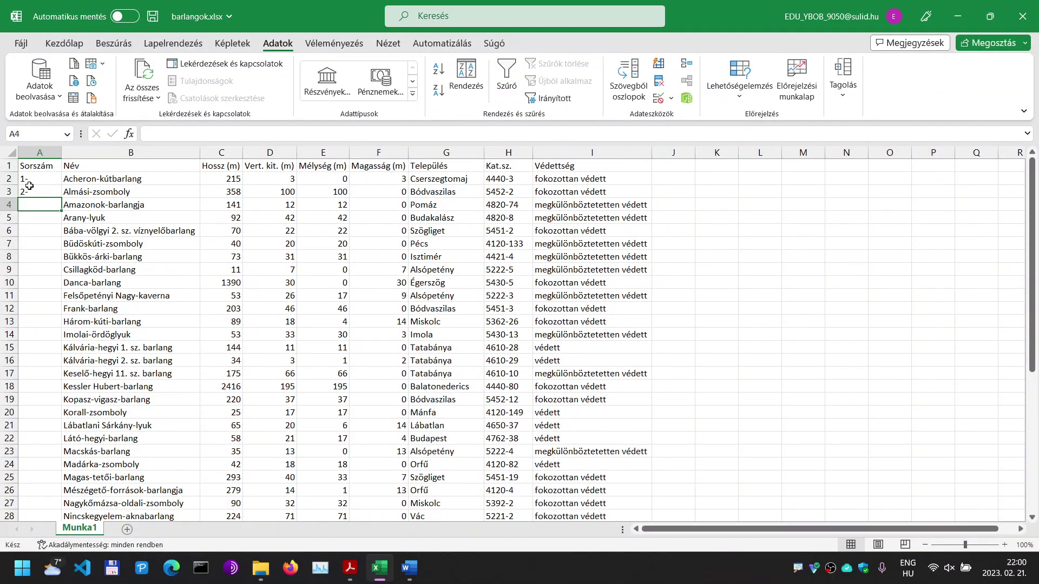
# Step: Number the Sorszám column from A2 to A46, starting with 1., 2. and 3. and continuing the series to the last data row
pyautogui.click(33, 179)
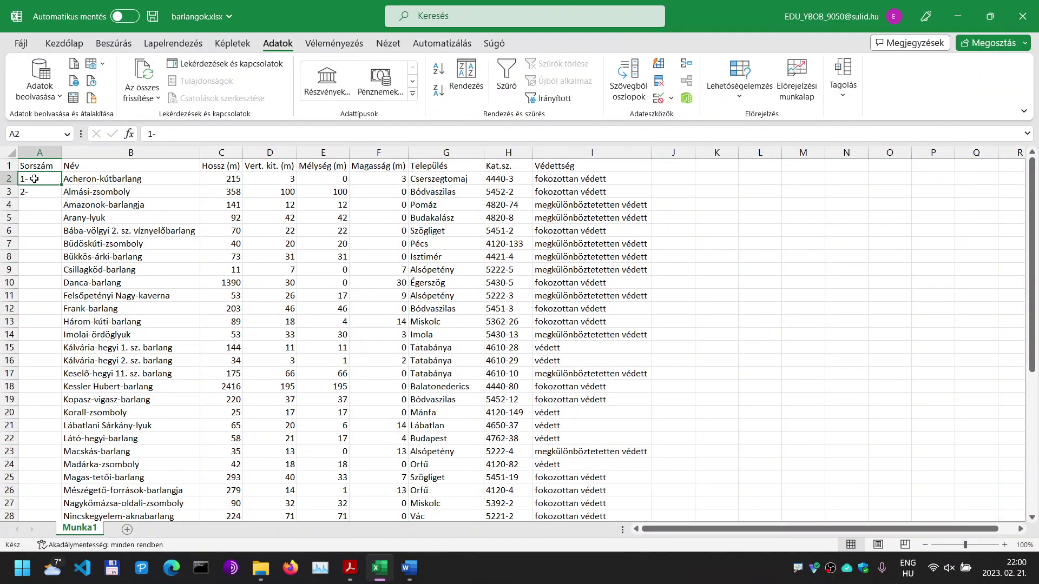
pyautogui.write('1.')
pyautogui.press('Return')
pyautogui.write('2.')
pyautogui.press('Return')
pyautogui.write('3.')
pyautogui.press('Return')
pyautogui.moveTo(34, 179); pyautogui.dragTo(51, 496)
pyautogui.scroll(7, 89, 190)
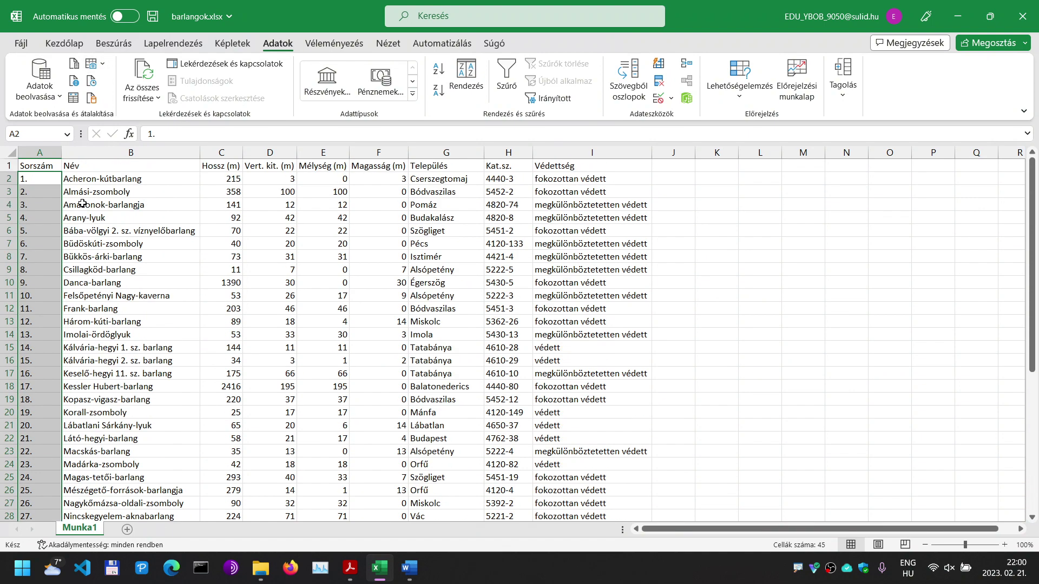
pyautogui.click(38, 170)
# Step: Read task 4 on the task sheet about the number format required for the range C2:F46
pyautogui.hotkey('alt', 'Tab')
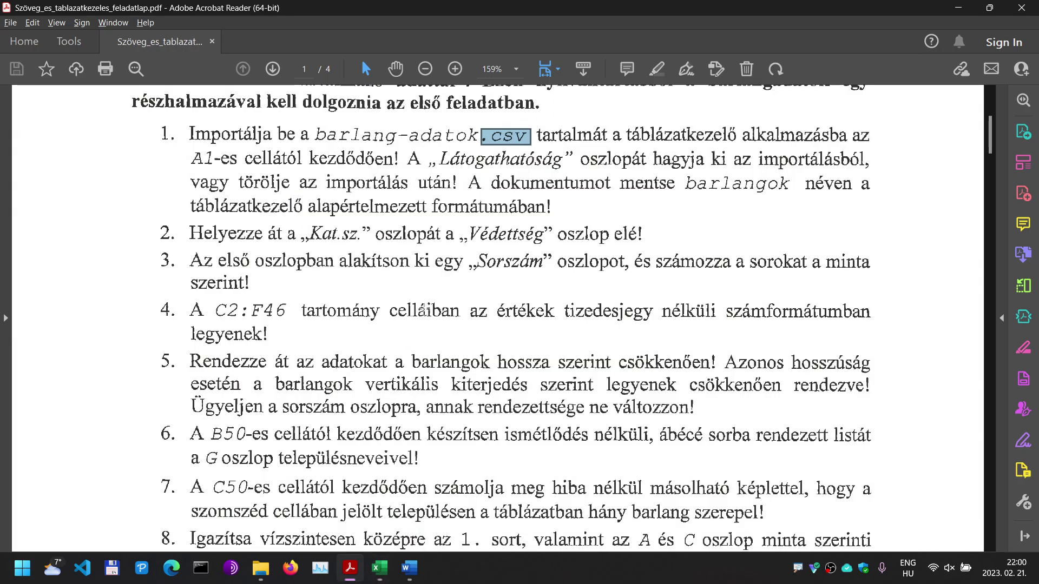
pyautogui.hotkey('alt', 'Tab')
pyautogui.hotkey('alt', 'Tab')
pyautogui.moveTo(991, 138)
pyautogui.mouseDown()
pyautogui.moveTo(988, 304)
pyautogui.moveTo(978, 143)
pyautogui.mouseUp()
pyautogui.scroll(-1, 316, 212)
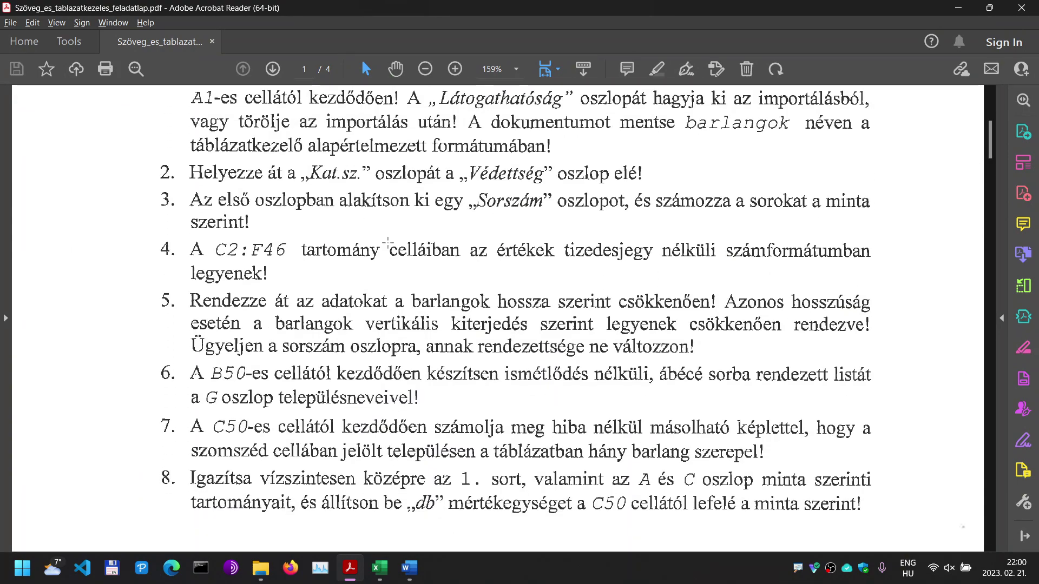
pyautogui.moveTo(420, 248); pyautogui.dragTo(872, 267)
pyautogui.moveTo(191, 247); pyautogui.dragTo(903, 271)
# Step: Examine the number values in the range C2:F46 against the no-decimals requirement of task 4 on the task sheet
pyautogui.hotkey('alt', 'Tab')
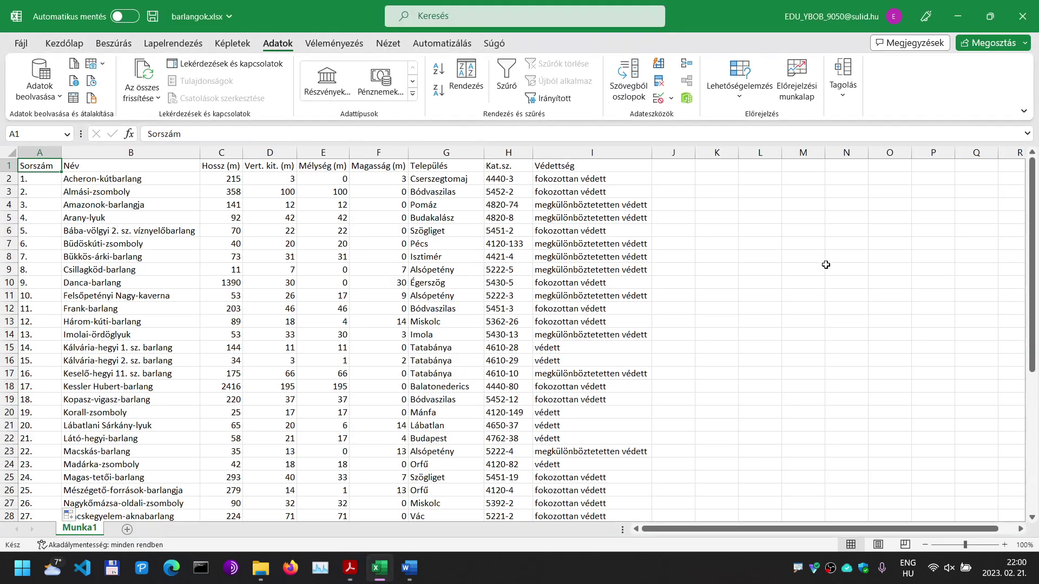
pyautogui.moveTo(218, 177); pyautogui.dragTo(357, 322)
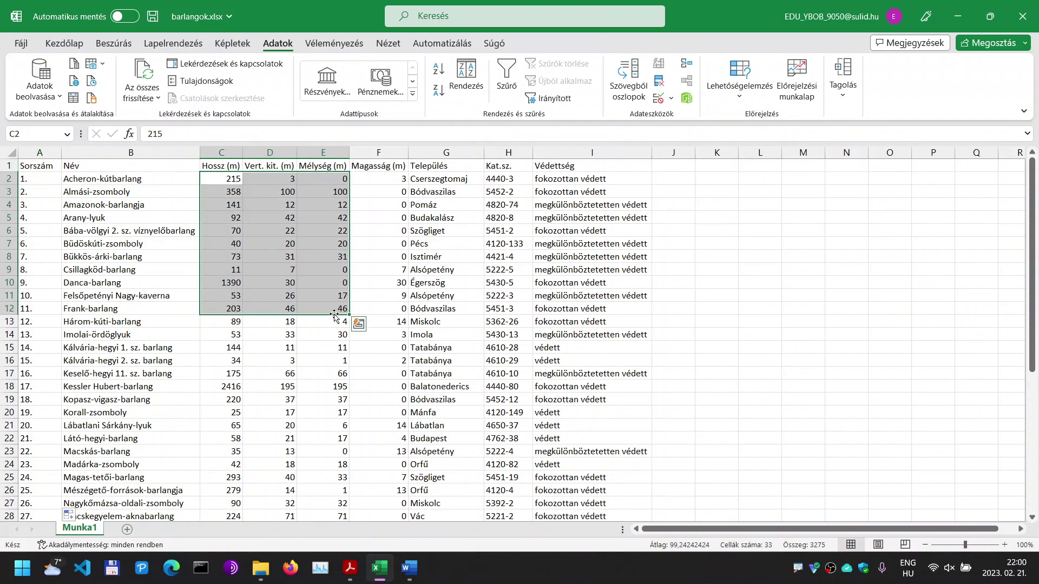
pyautogui.click(324, 334)
pyautogui.click(257, 319)
pyautogui.click(222, 321)
pyautogui.click(225, 309)
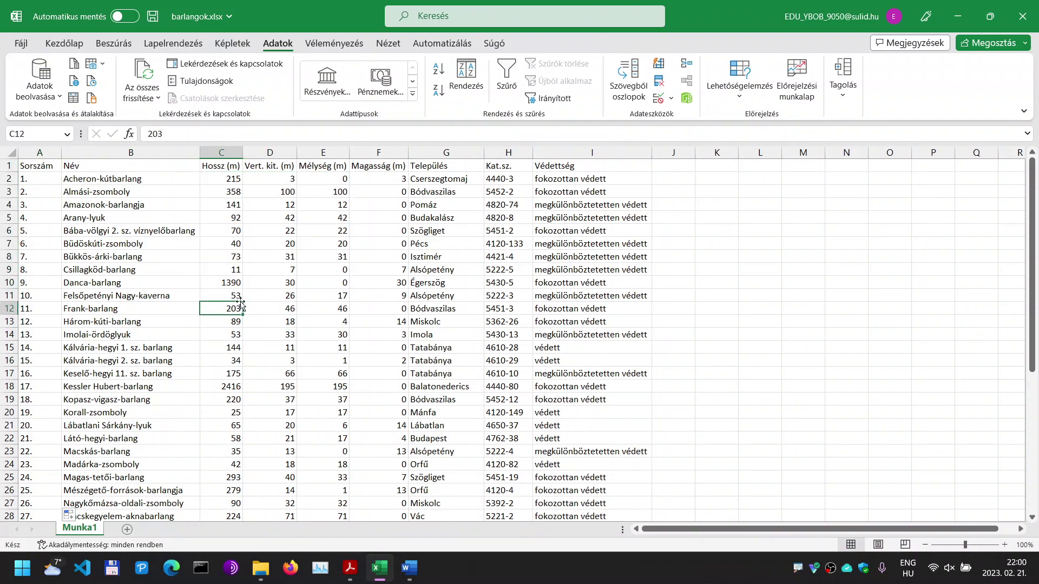
pyautogui.click(228, 281)
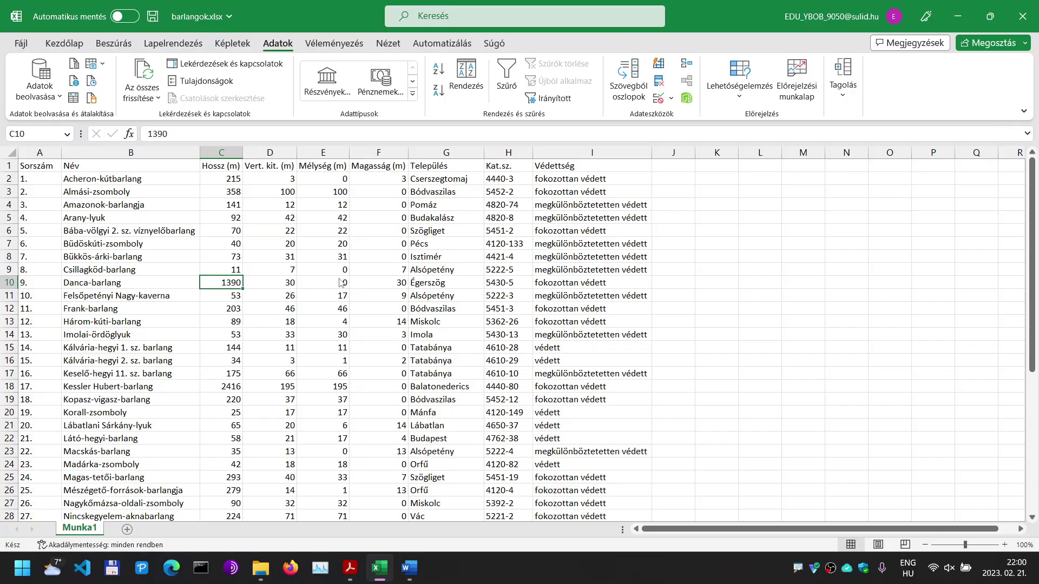
pyautogui.hotkey('alt', 'Tab')
pyautogui.moveTo(148, 238); pyautogui.dragTo(905, 289)
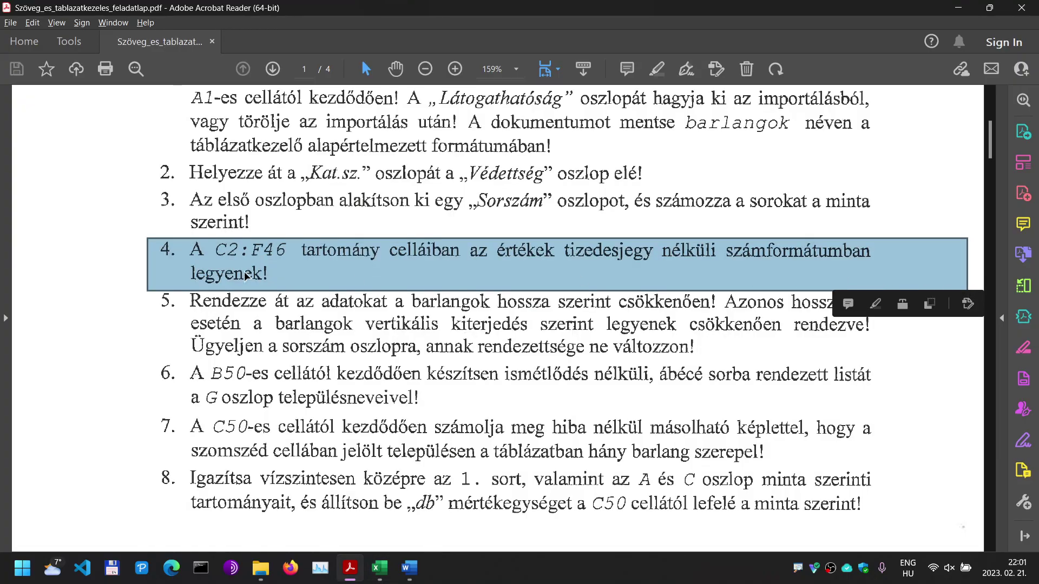
pyautogui.hotkey('alt', 'Tab')
pyautogui.click(289, 226)
pyautogui.click(731, 178)
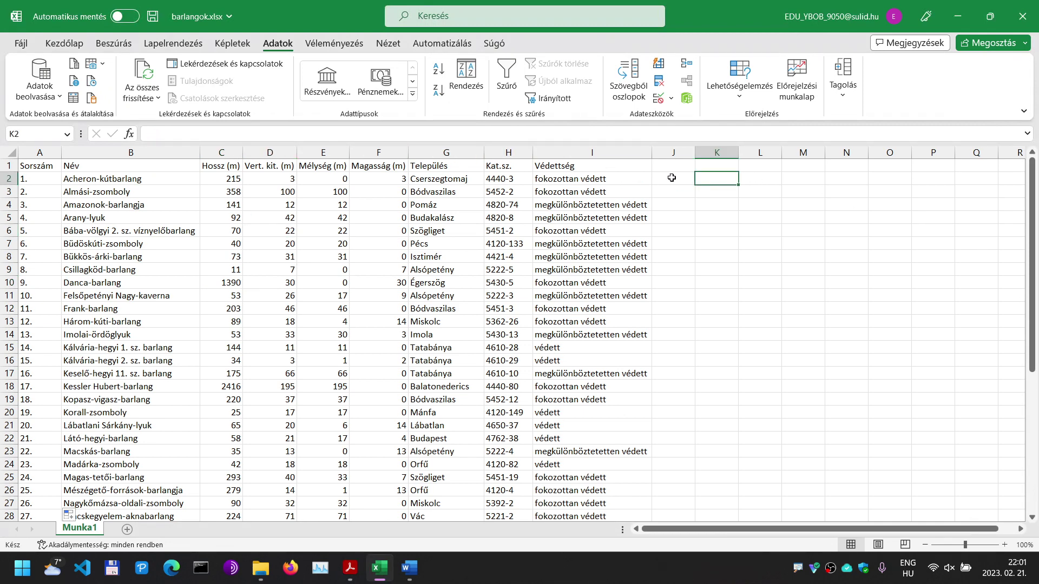
pyautogui.moveTo(302, 179); pyautogui.dragTo(270, 179)
# Step: Following task 5 on the task sheet, set up a sort of B1:I46 by Hossz (m) from largest to smallest, leaving out the Sorszám column
pyautogui.hotkey('alt', 'Tab')
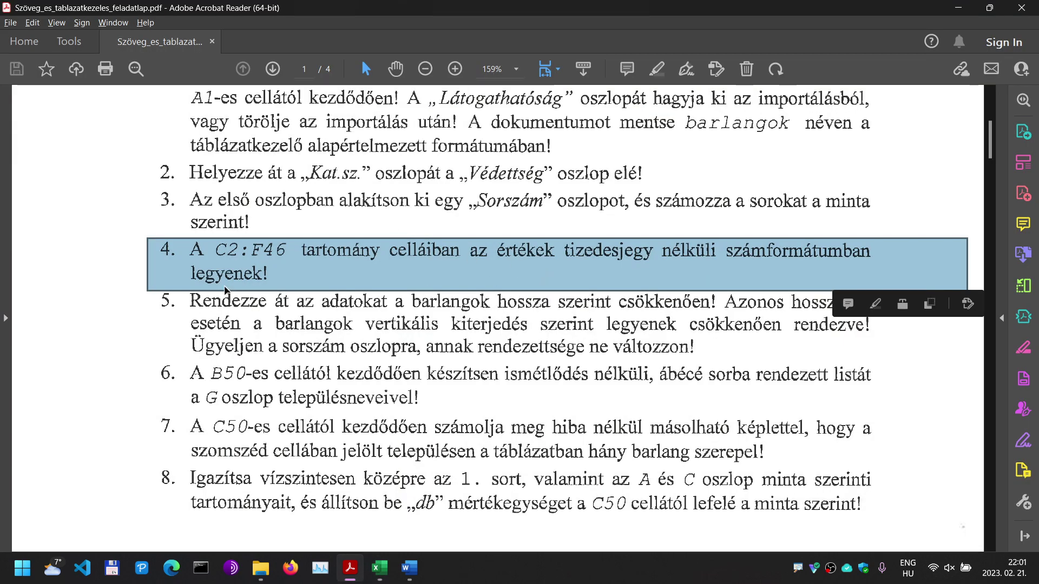
pyautogui.click(458, 317)
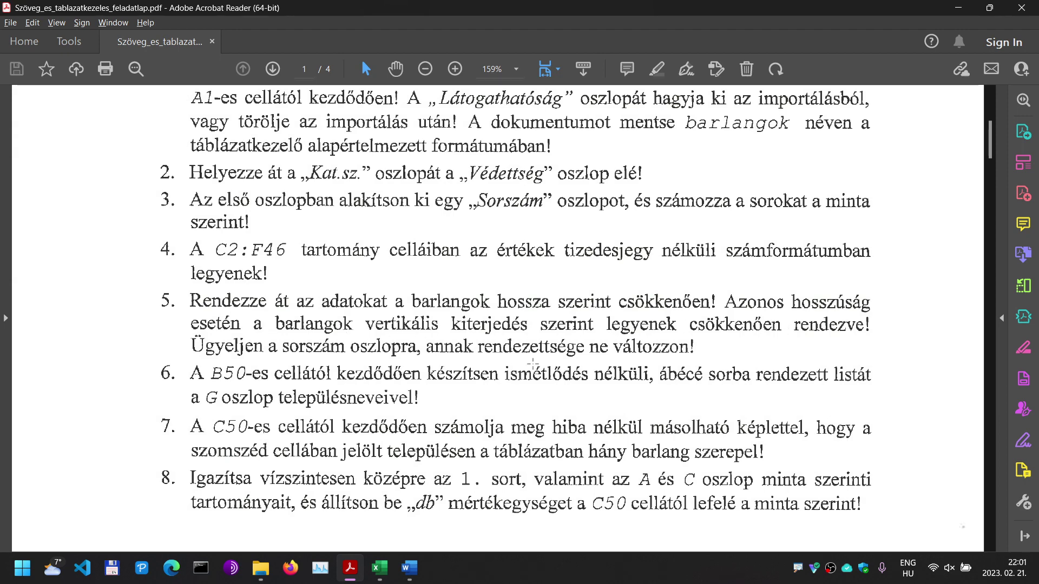
pyautogui.hotkey('alt', 'Tab')
pyautogui.moveTo(95, 167); pyautogui.dragTo(566, 495)
pyautogui.scroll(7, 364, 306)
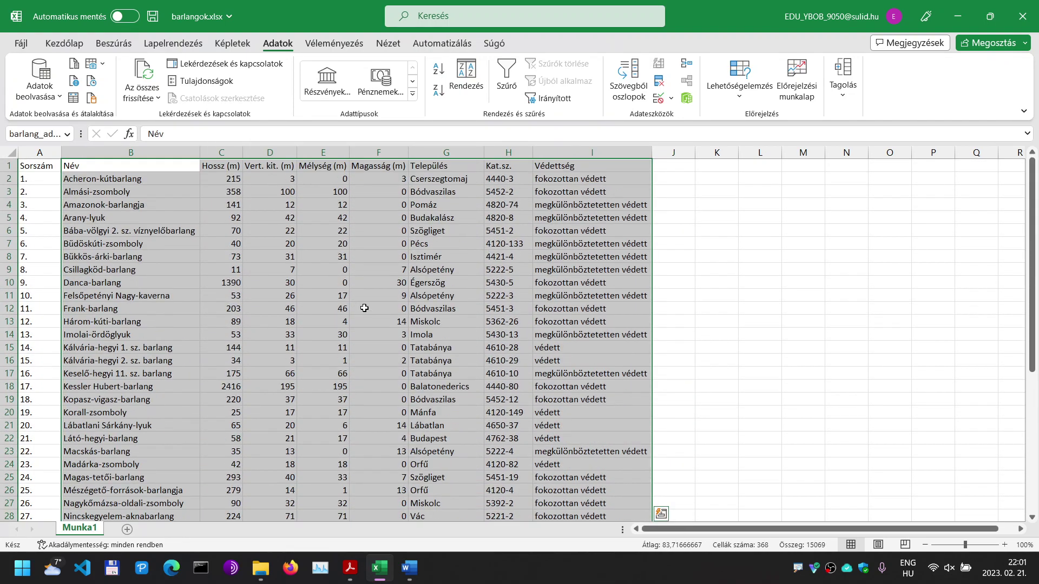
pyautogui.click(466, 75)
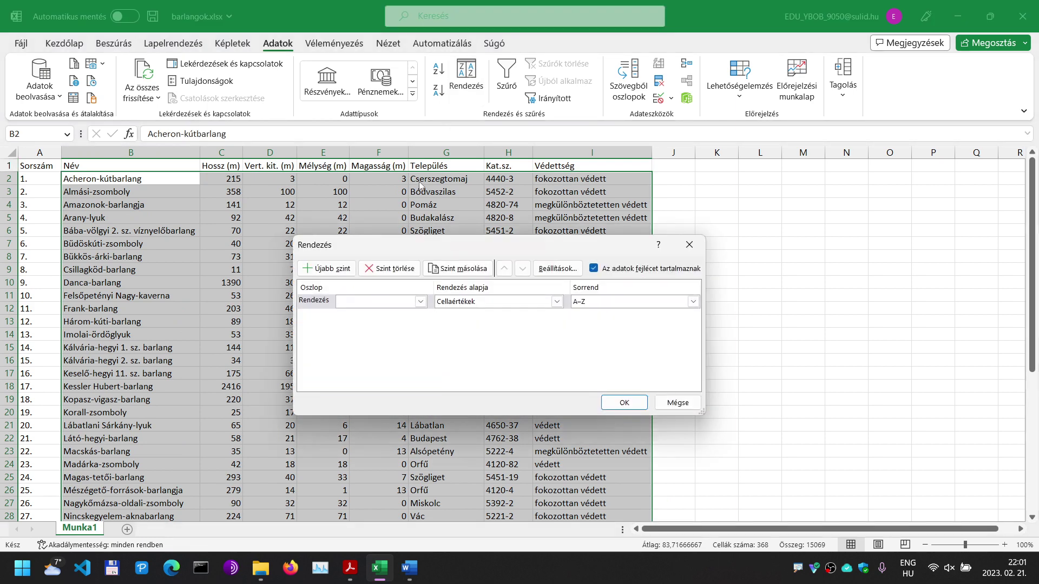
pyautogui.click(420, 301)
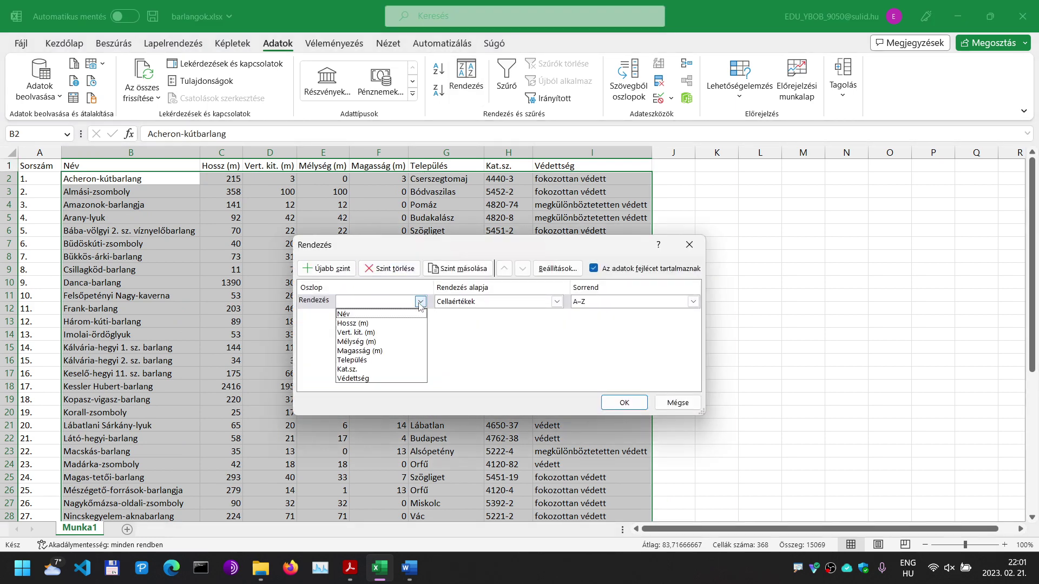
pyautogui.click(375, 323)
pyautogui.click(638, 301)
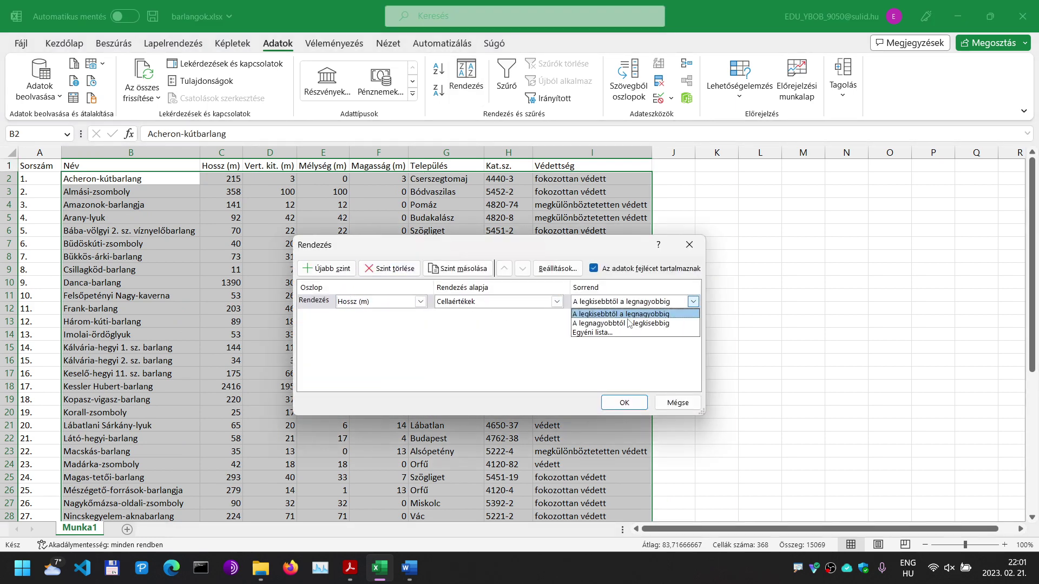
pyautogui.click(629, 323)
# Step: Add a second sort level by Vert. kit. (m) from largest to smallest and apply the sort
pyautogui.click(325, 269)
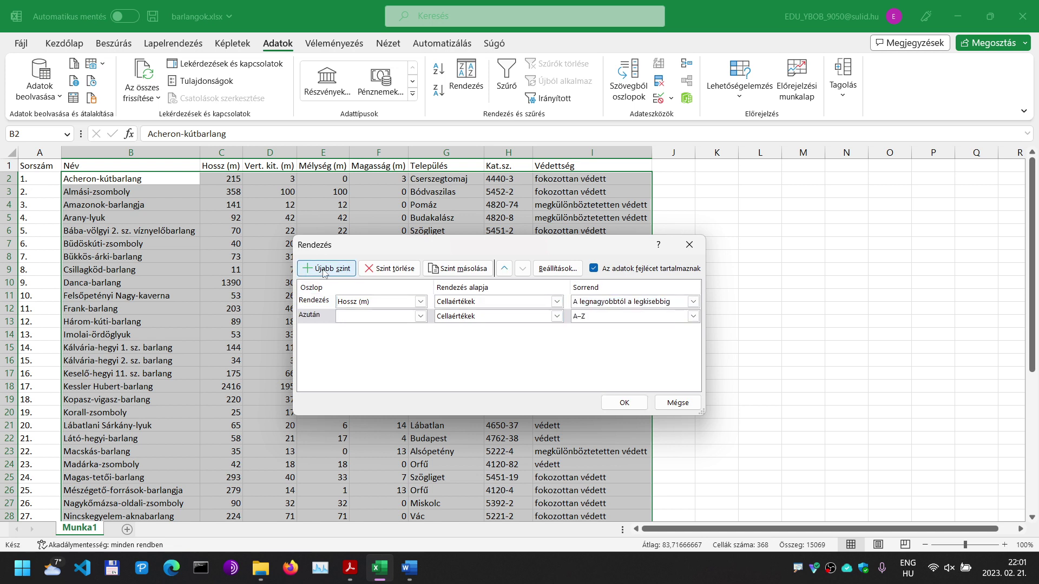
pyautogui.click(421, 317)
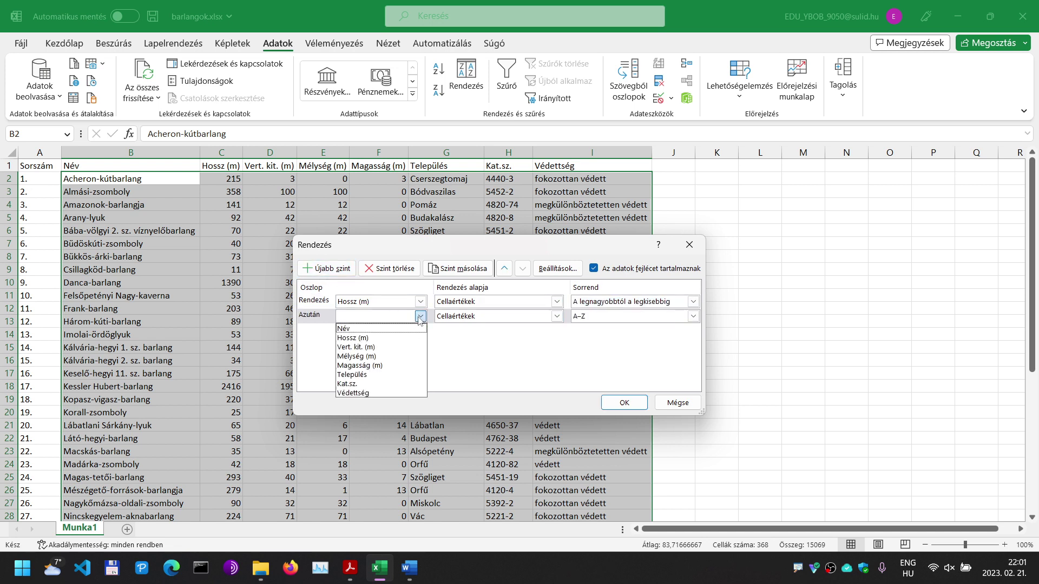
pyautogui.click(381, 348)
pyautogui.click(623, 316)
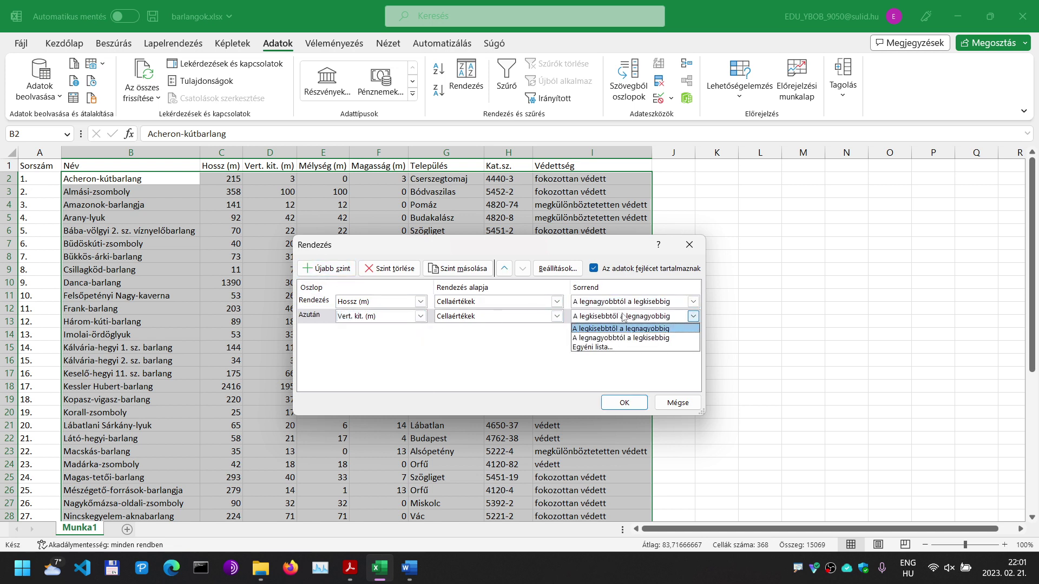
pyautogui.click(630, 339)
pyautogui.click(623, 403)
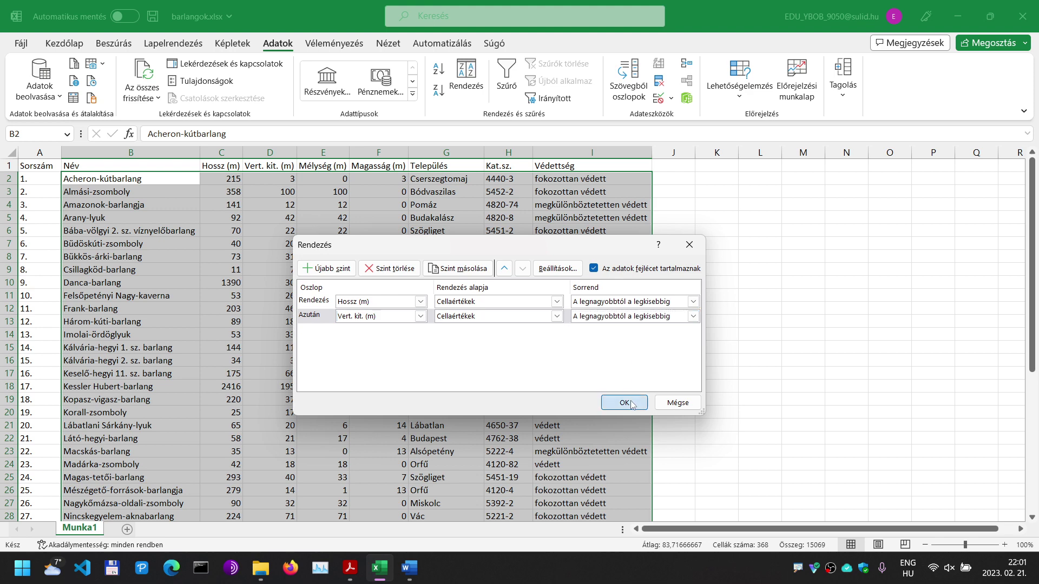
# Step: Check the descending order of the Hossz (m) column and the Vert. kit. (m) order for caves of equal length
pyautogui.click(232, 175)
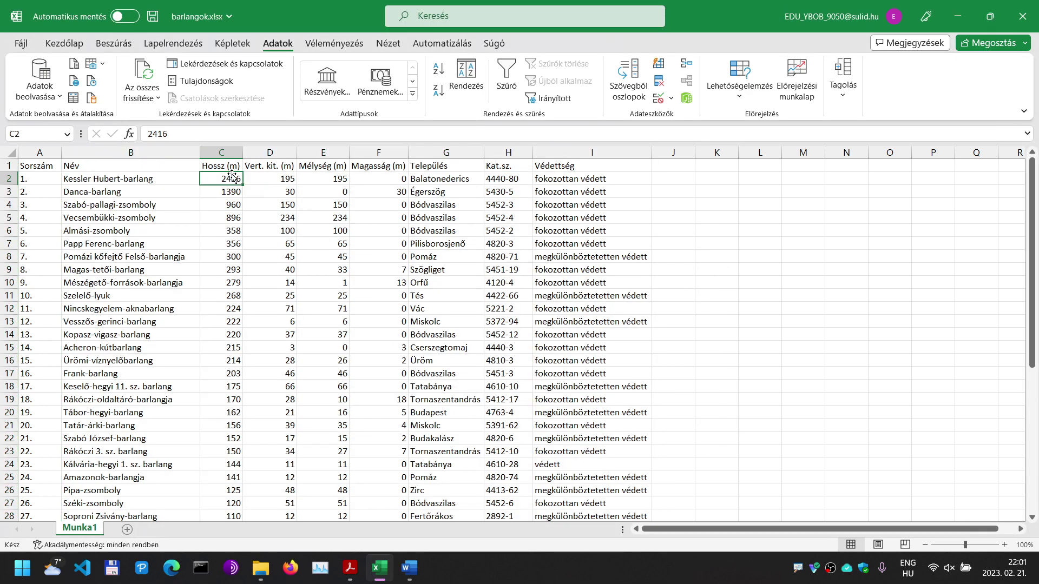
pyautogui.scroll(-2, 236, 230)
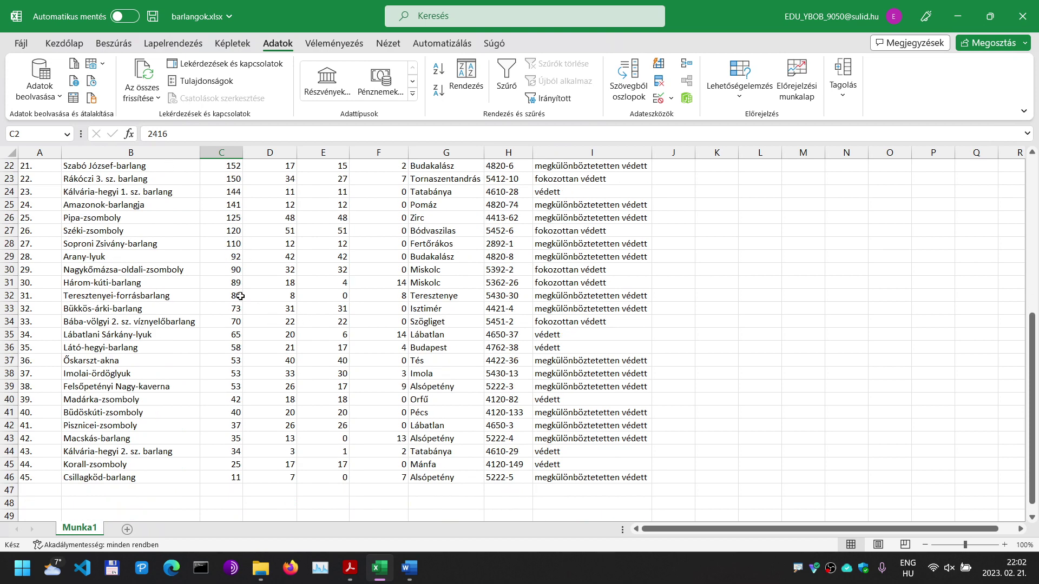
pyautogui.moveTo(230, 359); pyautogui.dragTo(232, 386)
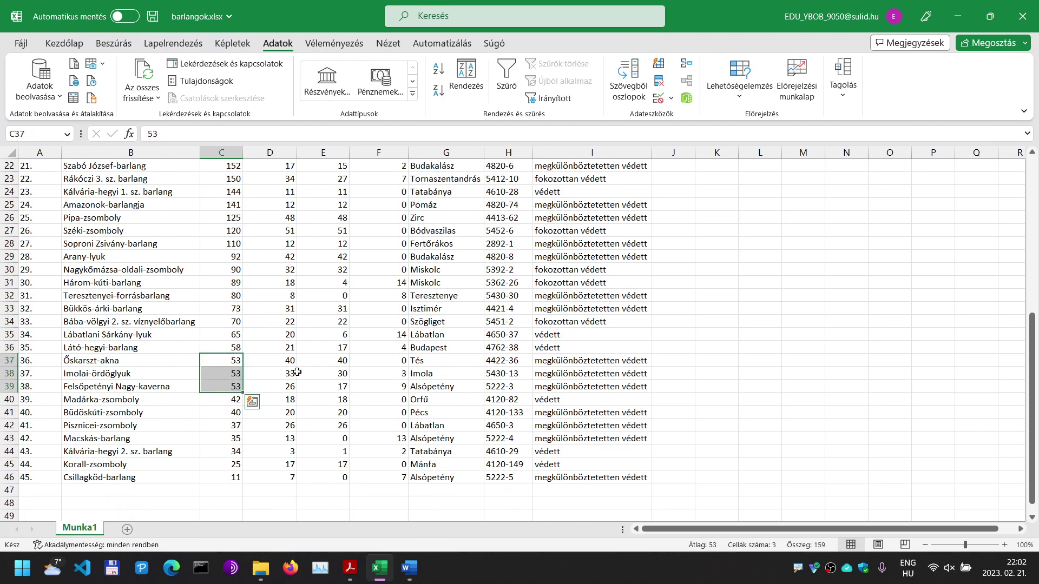
pyautogui.moveTo(290, 360); pyautogui.dragTo(287, 387)
pyautogui.scroll(7, 284, 363)
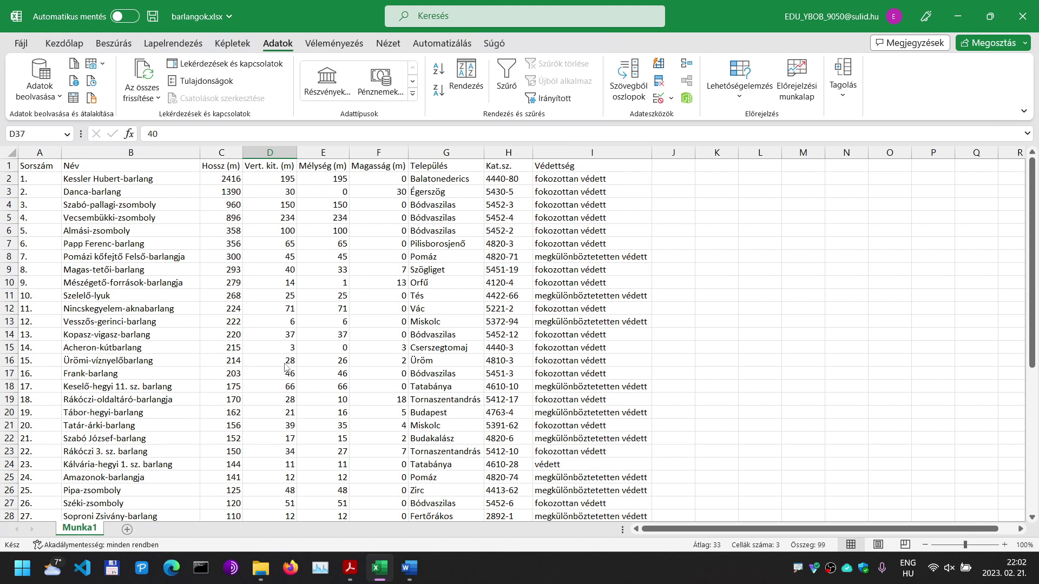
# Step: Read task 6 on the task sheet and locate cell B50 and the settlement names in column G of the worksheet
pyautogui.hotkey('alt', 'Tab')
pyautogui.hotkey('alt', 'Tab')
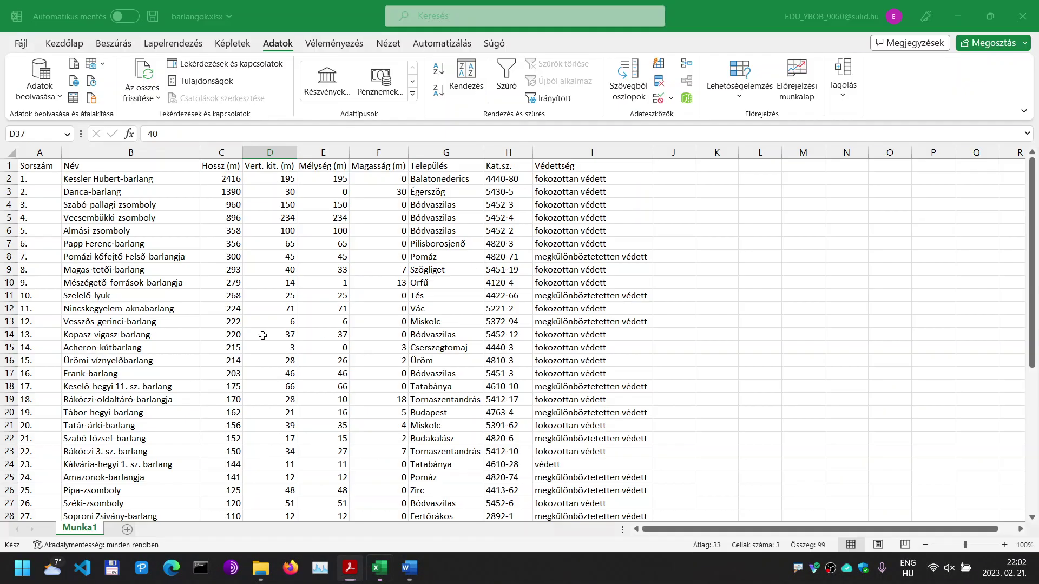
pyautogui.scroll(-1, 36, 322)
pyautogui.hotkey('alt', 'Tab')
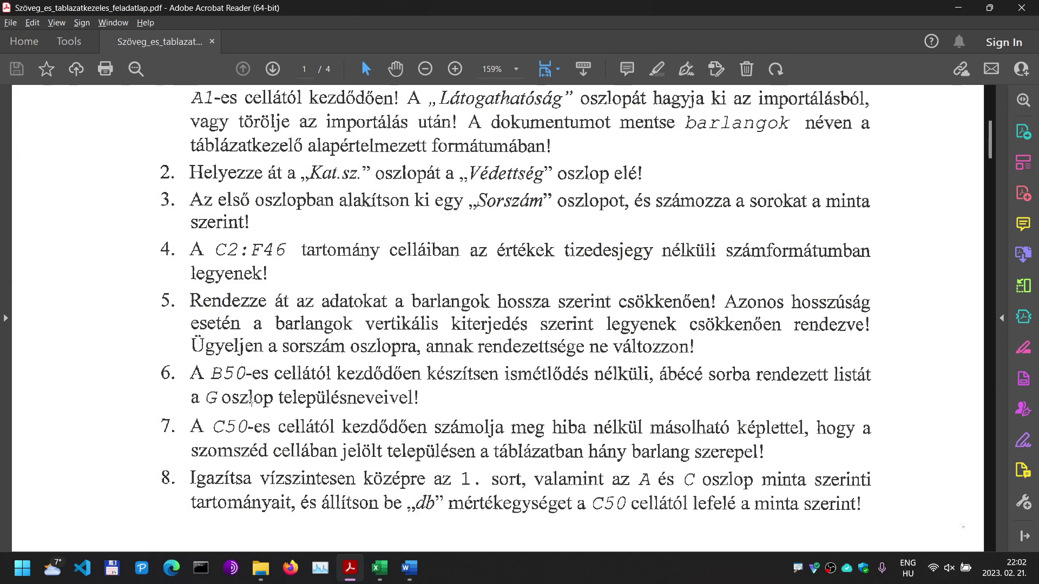
pyautogui.hotkey('alt', 'Tab')
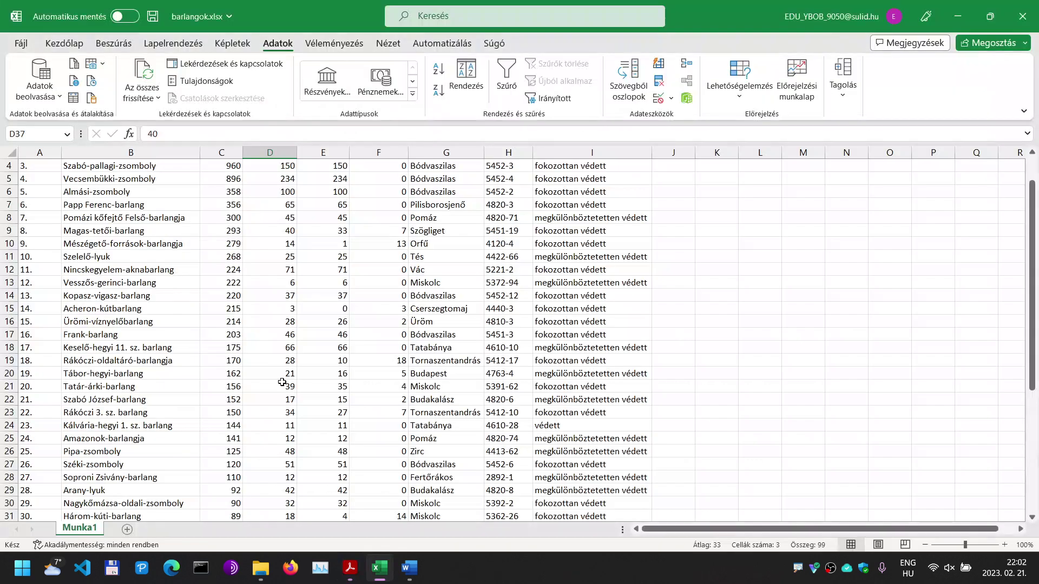
pyautogui.scroll(-4, 78, 304)
pyautogui.click(81, 492)
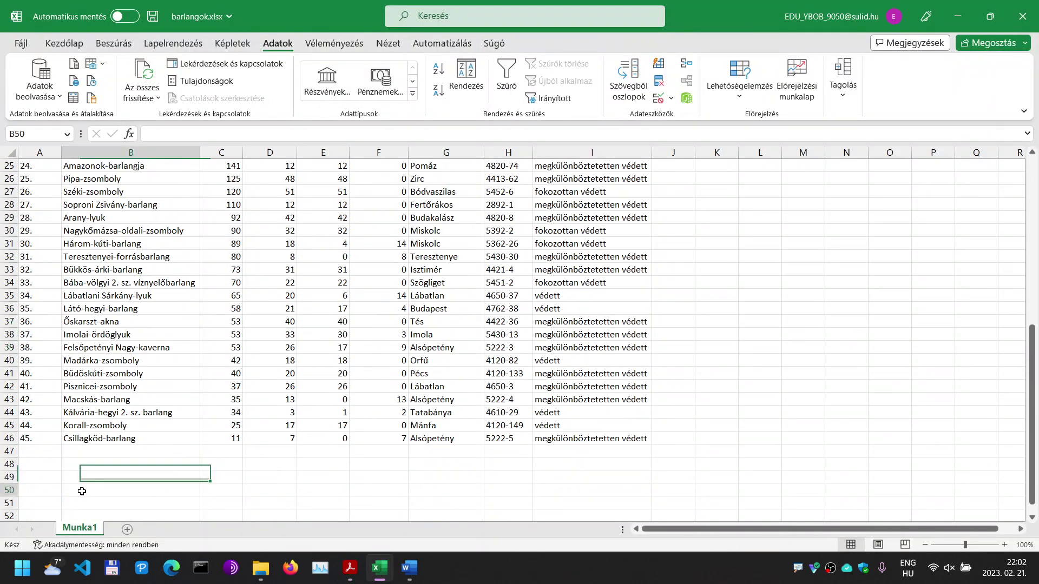
pyautogui.hotkey('alt', 'Tab')
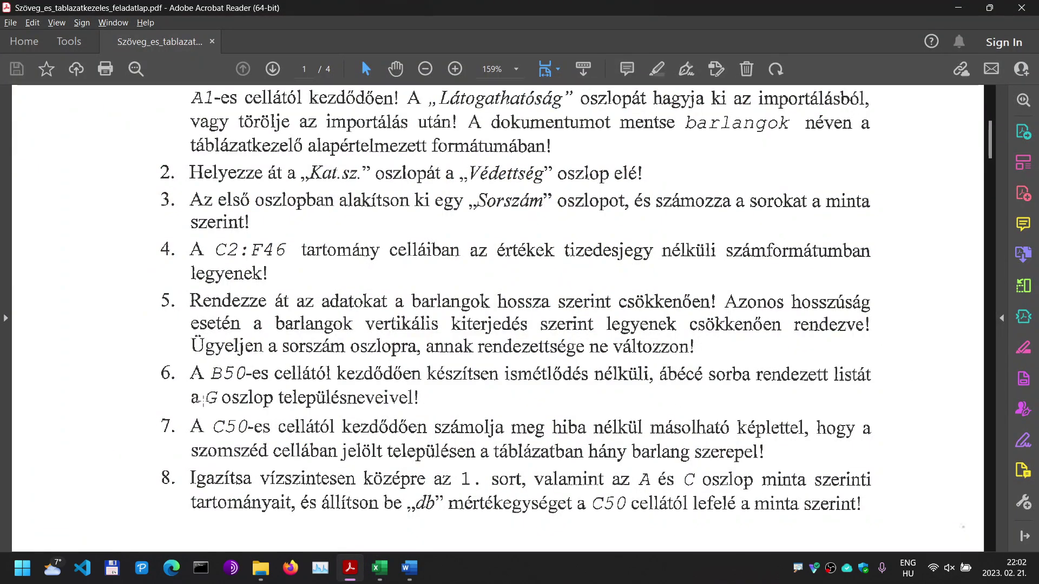
pyautogui.hotkey('alt', 'Tab')
pyautogui.scroll(8, 455, 225)
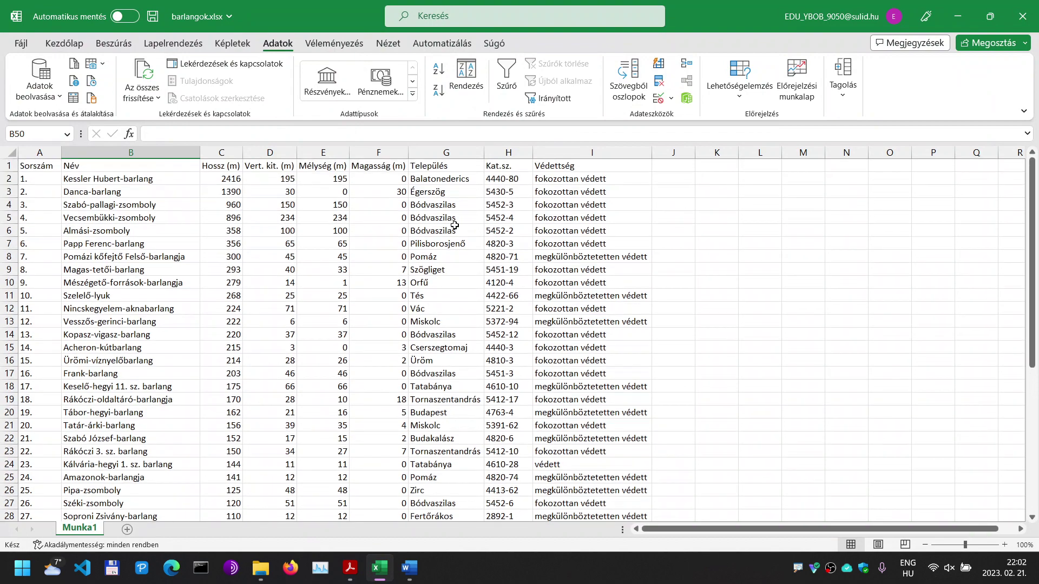
pyautogui.moveTo(445, 179); pyautogui.dragTo(433, 503)
pyautogui.click(424, 426)
pyautogui.scroll(-3, 425, 426)
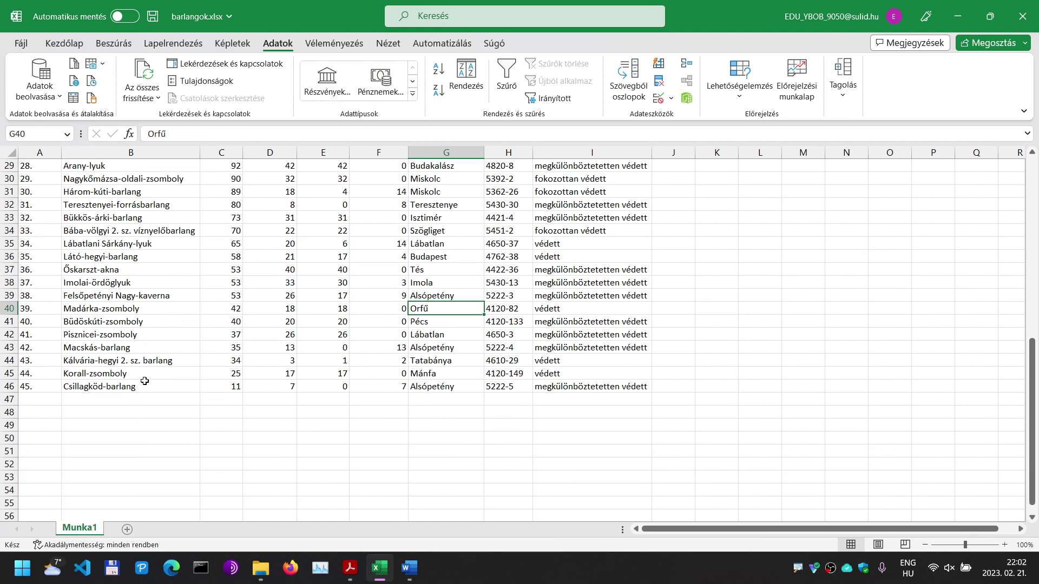
# Step: Start an advanced filter from cell B50 with the settlement names in G2:G46 as its list range
pyautogui.click(69, 439)
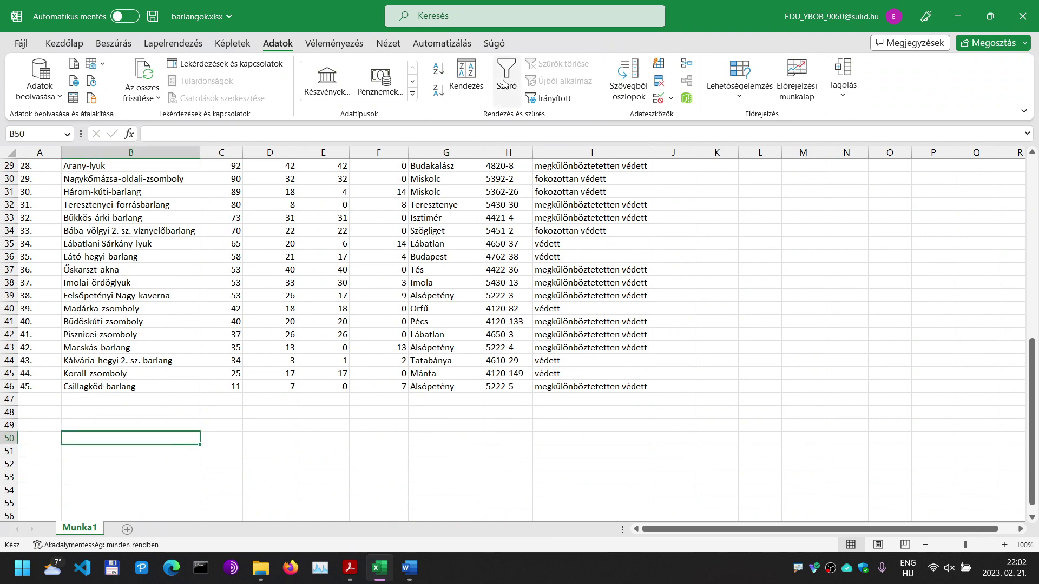
pyautogui.click(561, 101)
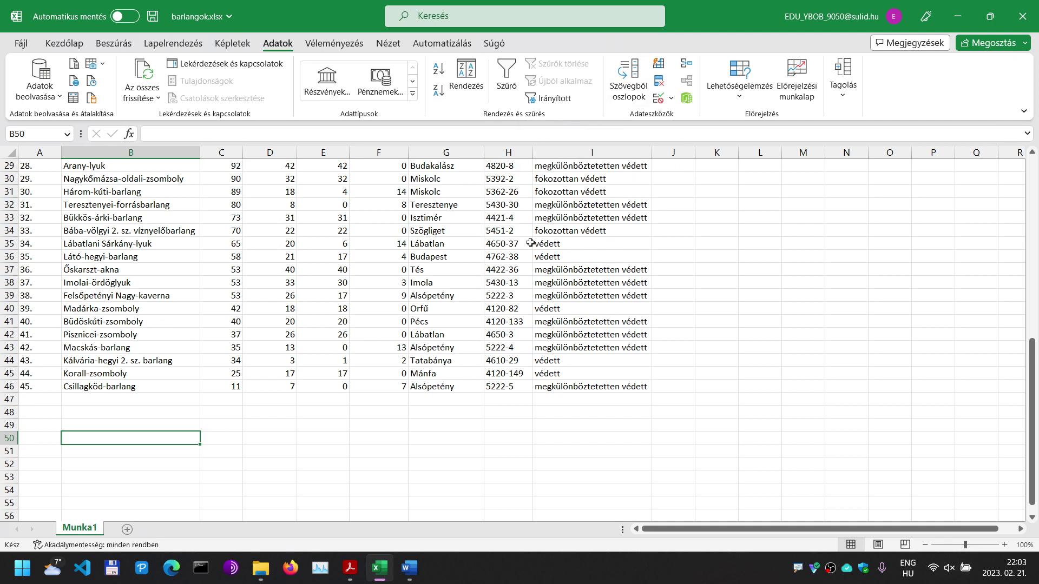
pyautogui.click(549, 98)
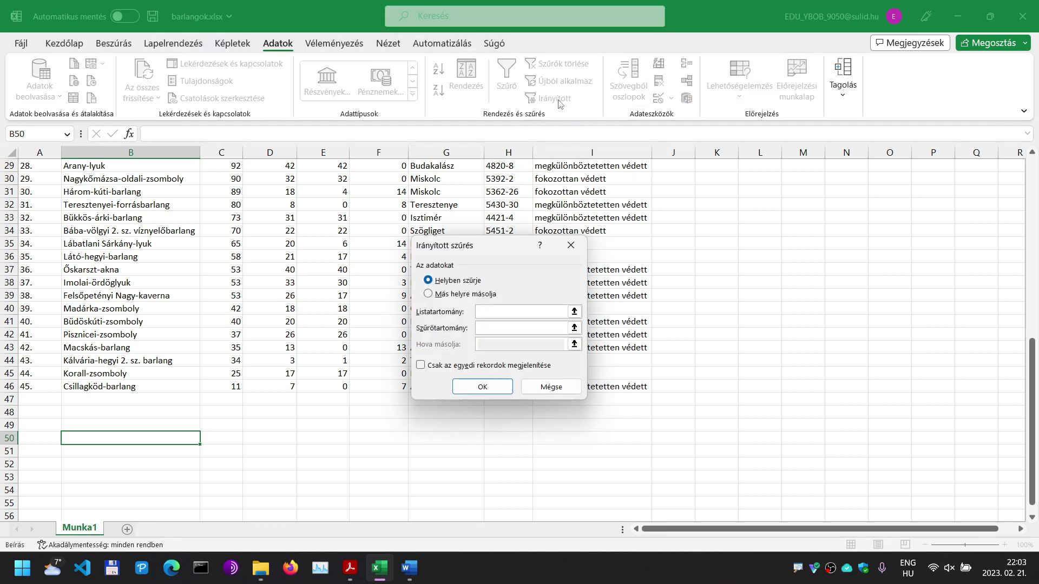
pyautogui.click(501, 313)
pyautogui.click(574, 311)
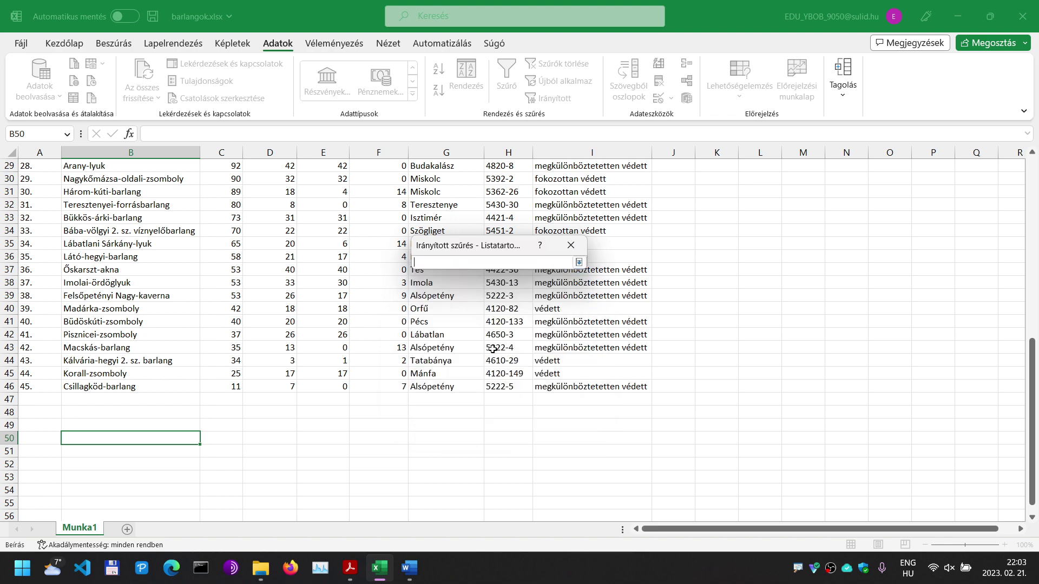
pyautogui.moveTo(441, 386); pyautogui.dragTo(427, 180)
pyautogui.click(578, 262)
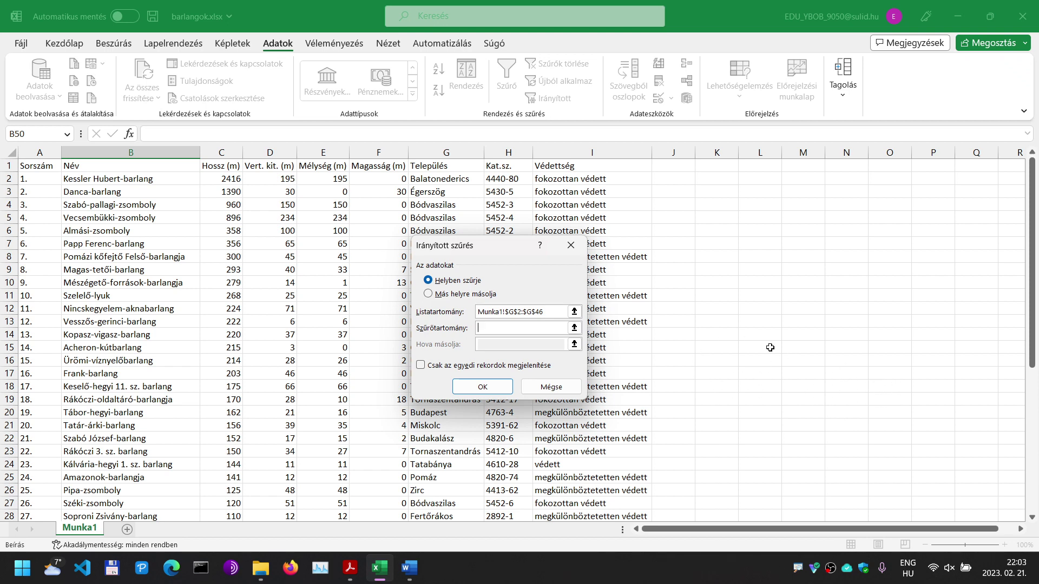
# Step: Copy only the unique settlement names from G2:G46 to B50 with the advanced filter
pyautogui.click(473, 295)
pyautogui.click(577, 346)
pyautogui.click(577, 346)
pyautogui.scroll(-11, 292, 352)
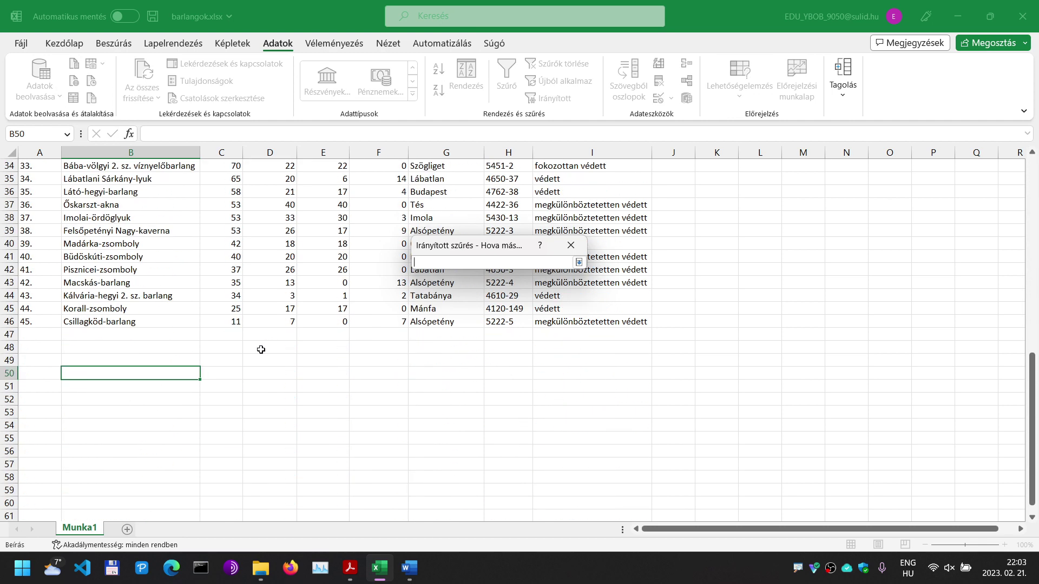
pyautogui.click(71, 367)
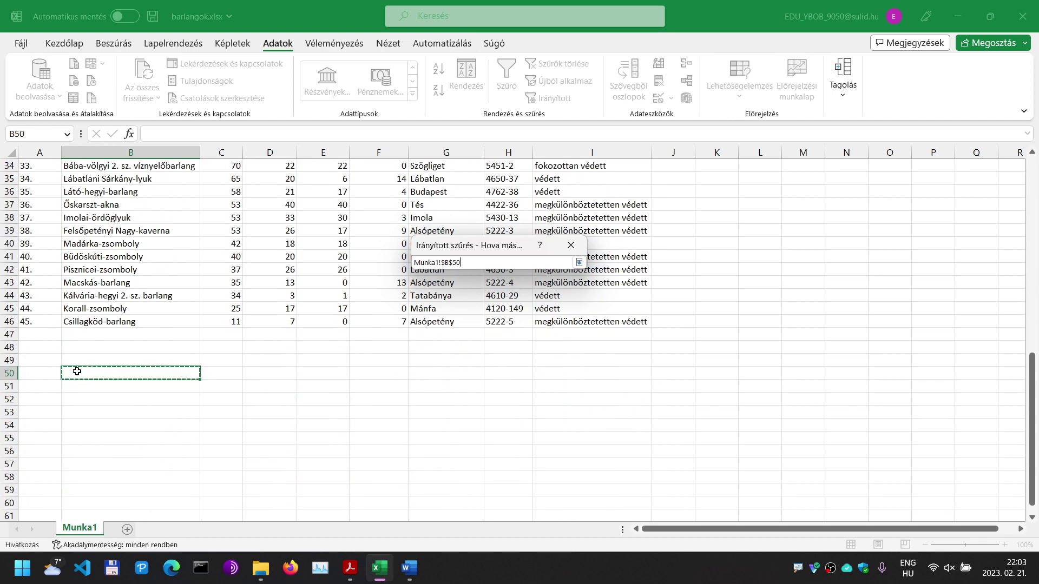
pyautogui.click(578, 262)
pyautogui.click(487, 367)
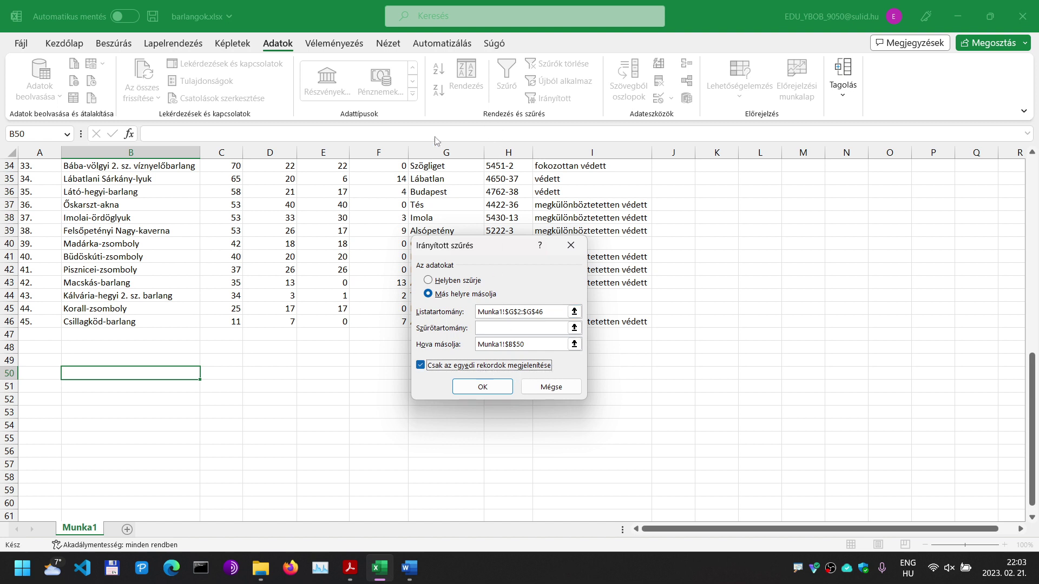
pyautogui.click(481, 385)
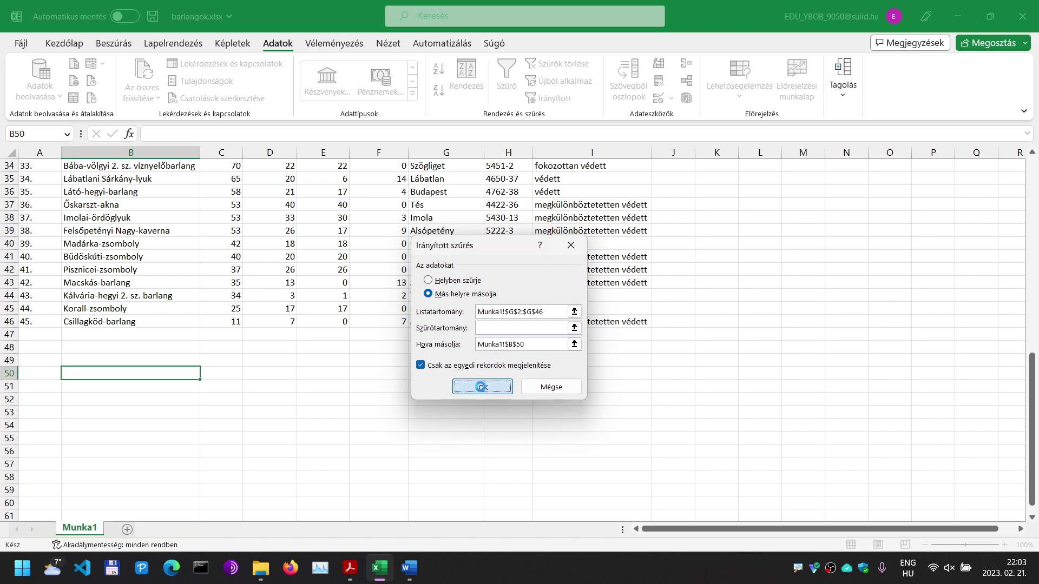
# Step: Sort the extracted settlement list in B50:B74 in ascending alphabetical order
pyautogui.scroll(-6, 142, 410)
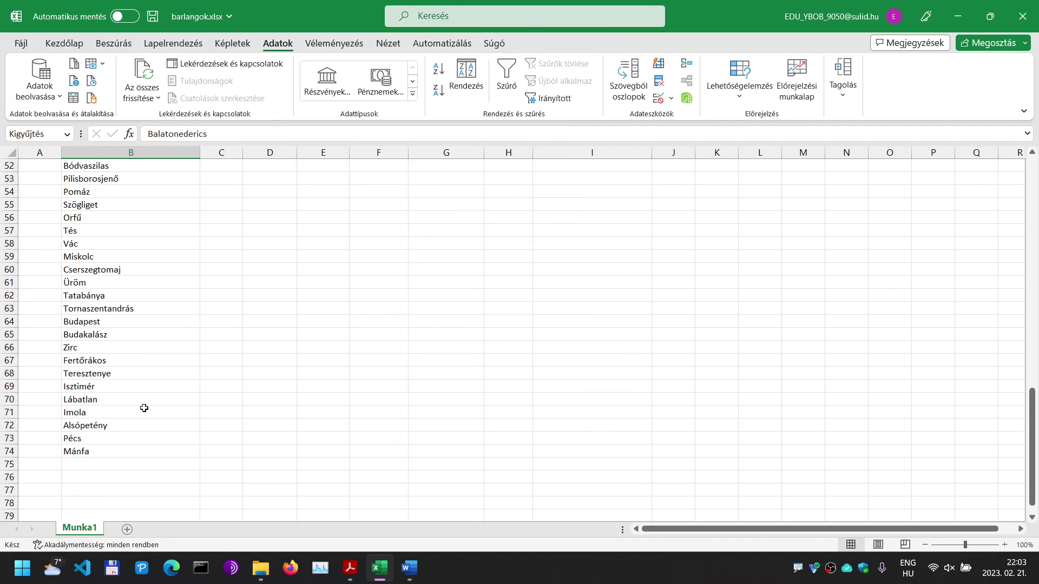
pyautogui.click(113, 446)
pyautogui.scroll(3, 106, 375)
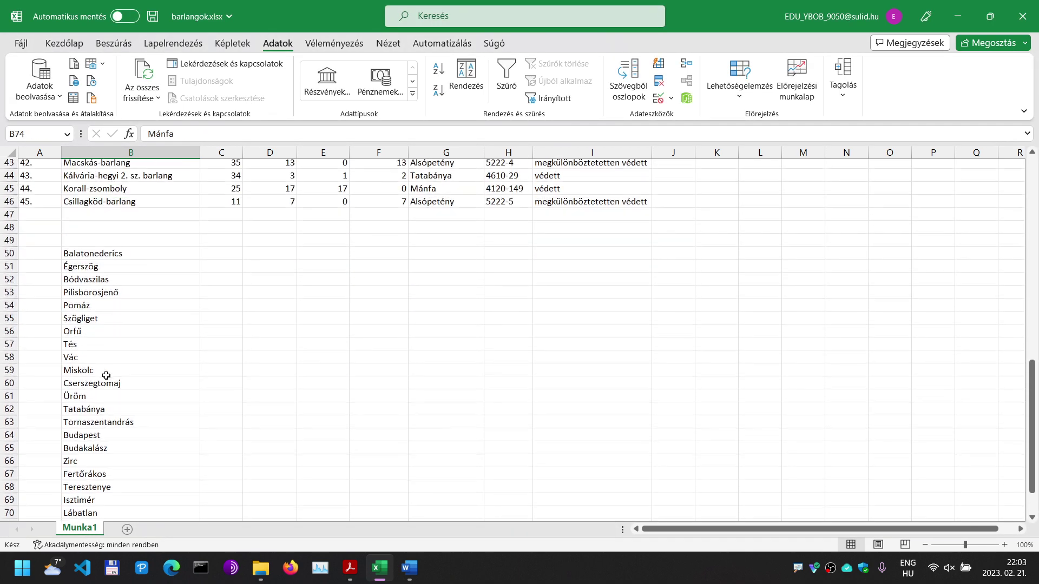
pyautogui.moveTo(135, 256); pyautogui.dragTo(115, 485)
pyautogui.click(439, 68)
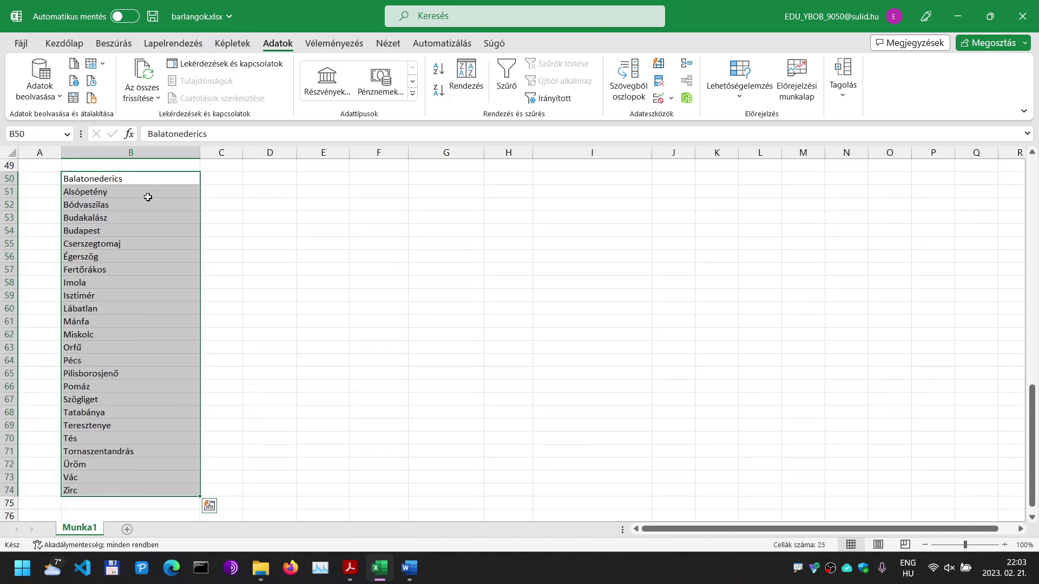
# Step: Review the sorted settlement list against task 6 and read task 7 on the PDF task sheet
pyautogui.click(173, 179)
pyautogui.scroll(4, 274, 269)
pyautogui.scroll(10, 429, 270)
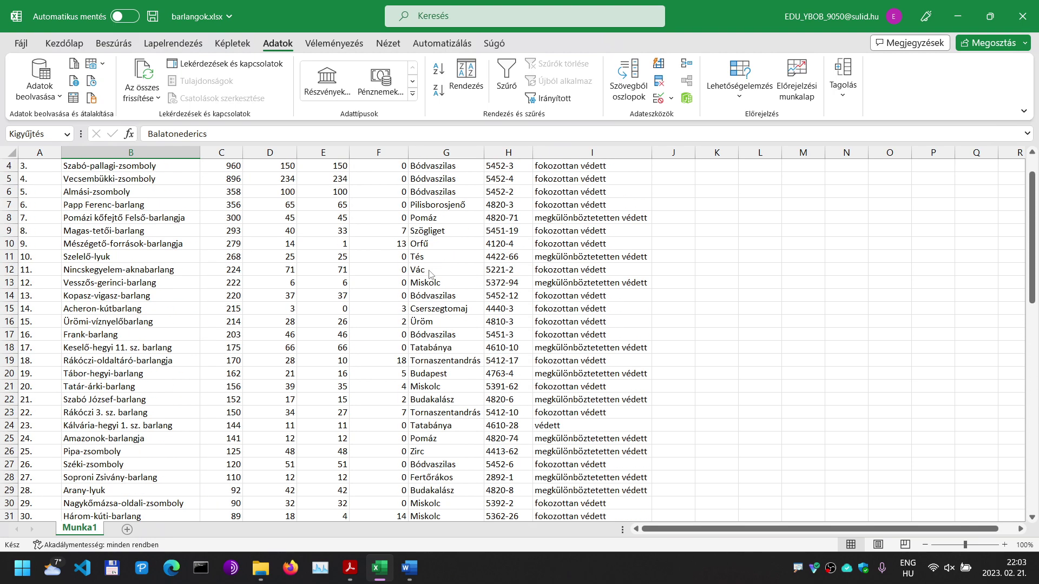
pyautogui.hotkey('alt', 'Tab')
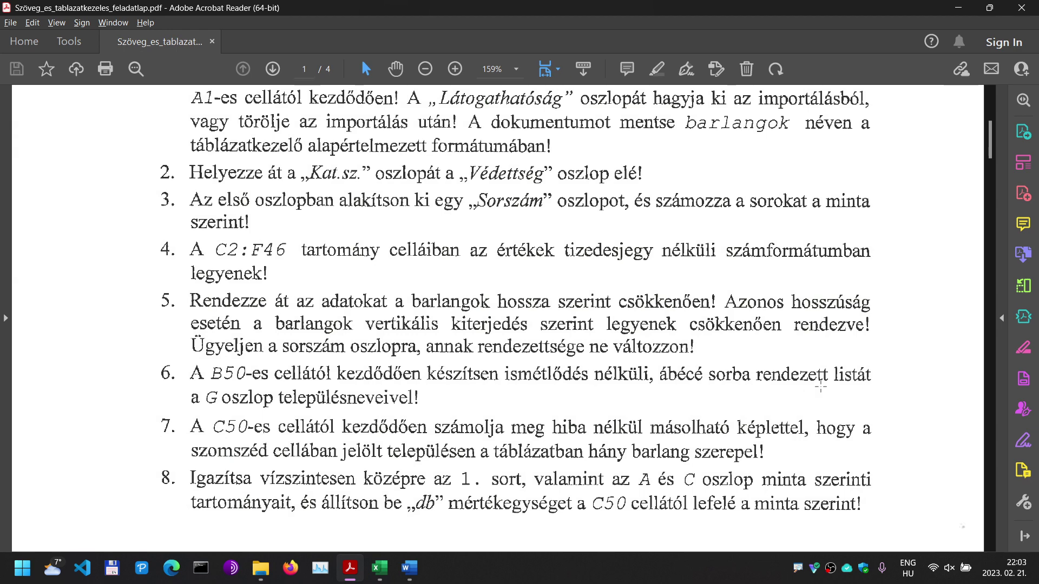
pyautogui.moveTo(177, 362); pyautogui.dragTo(436, 413)
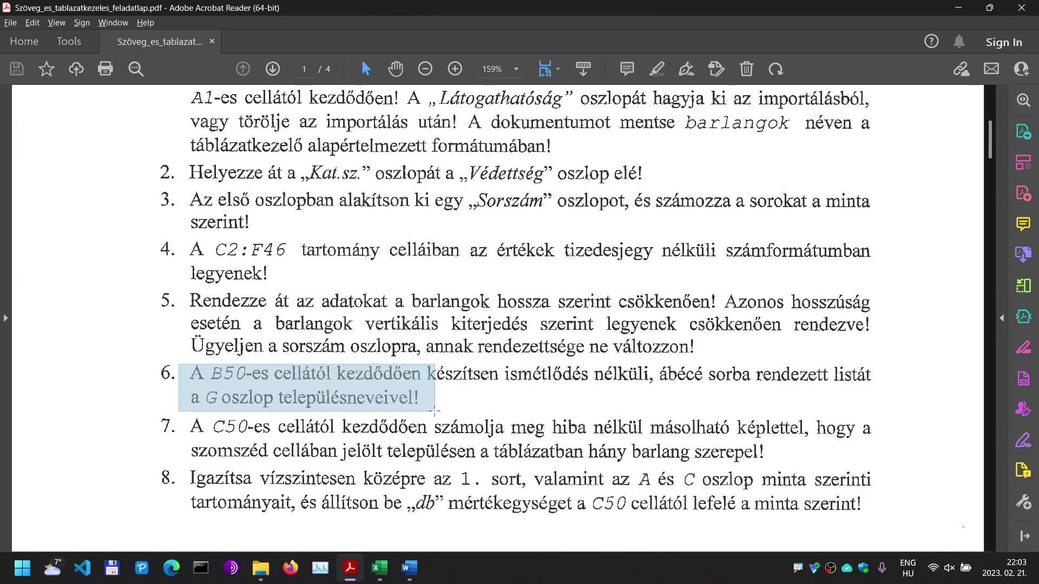
pyautogui.click(258, 427)
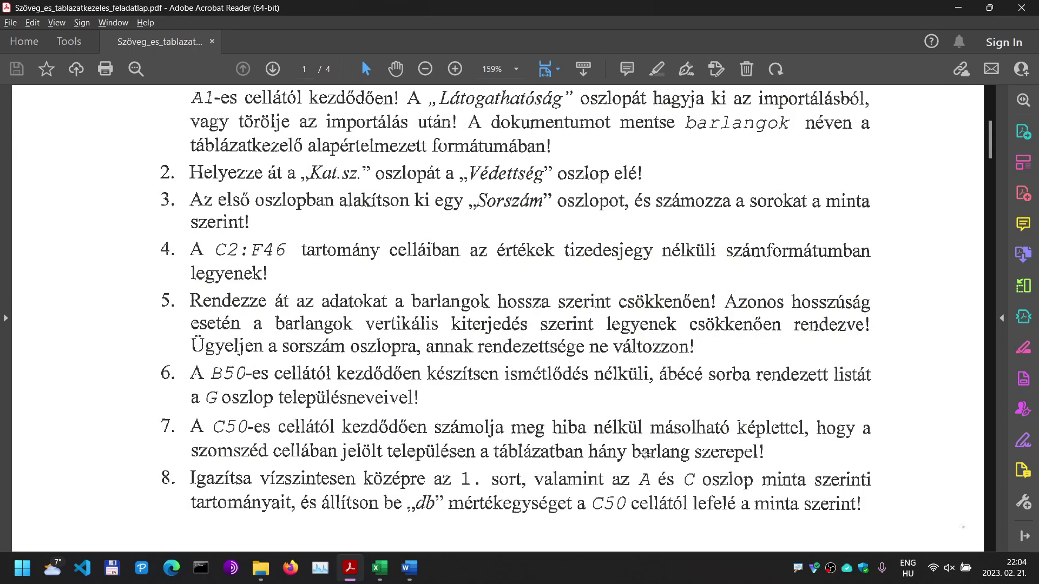
# Step: Switch back to the Excel workbook, select C50 and narrow column B to about the width of the settlement names
pyautogui.hotkey('alt', 'Tab')
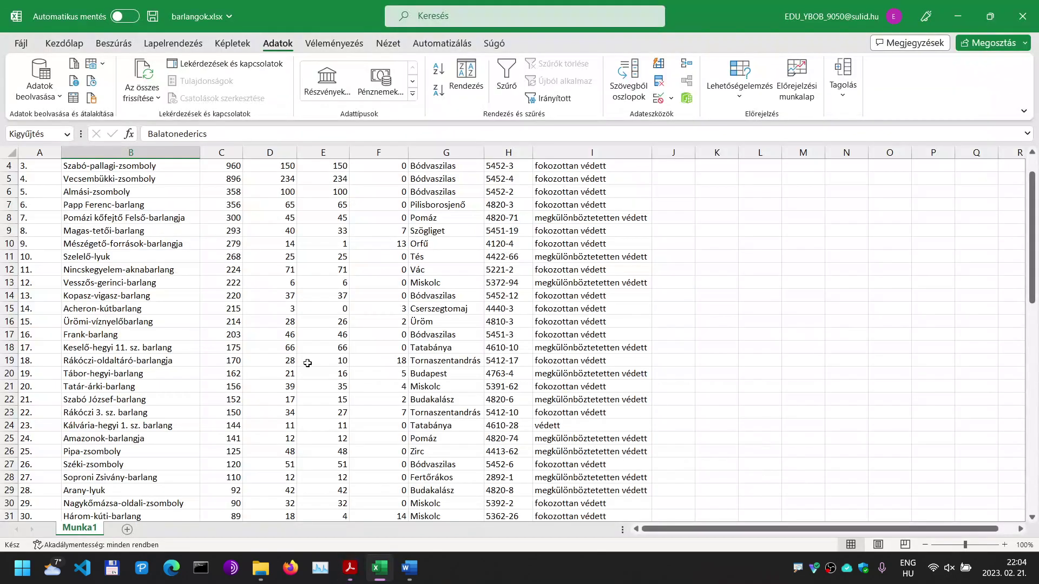
pyautogui.scroll(-5, 282, 363)
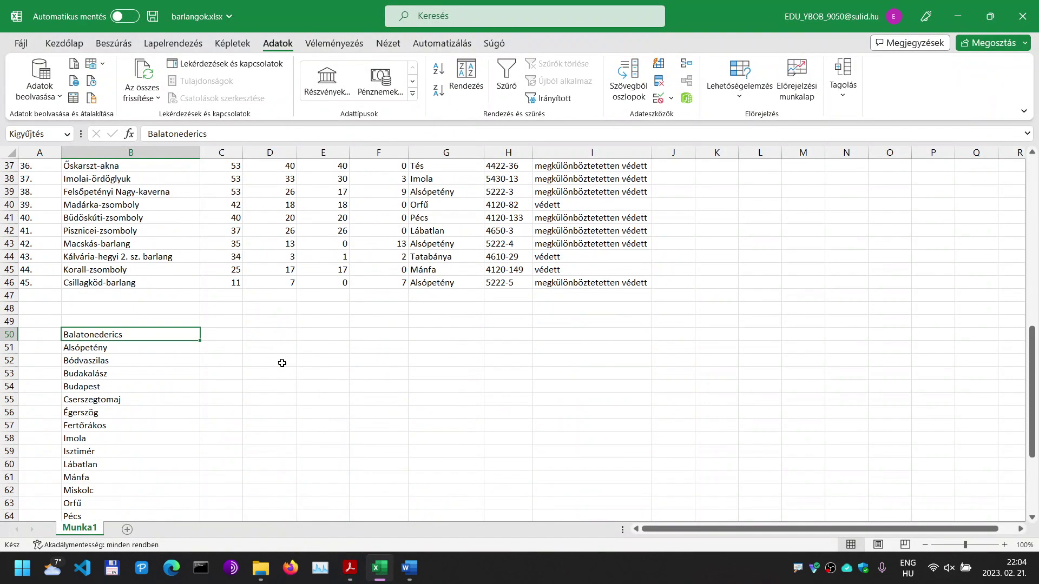
pyautogui.click(225, 331)
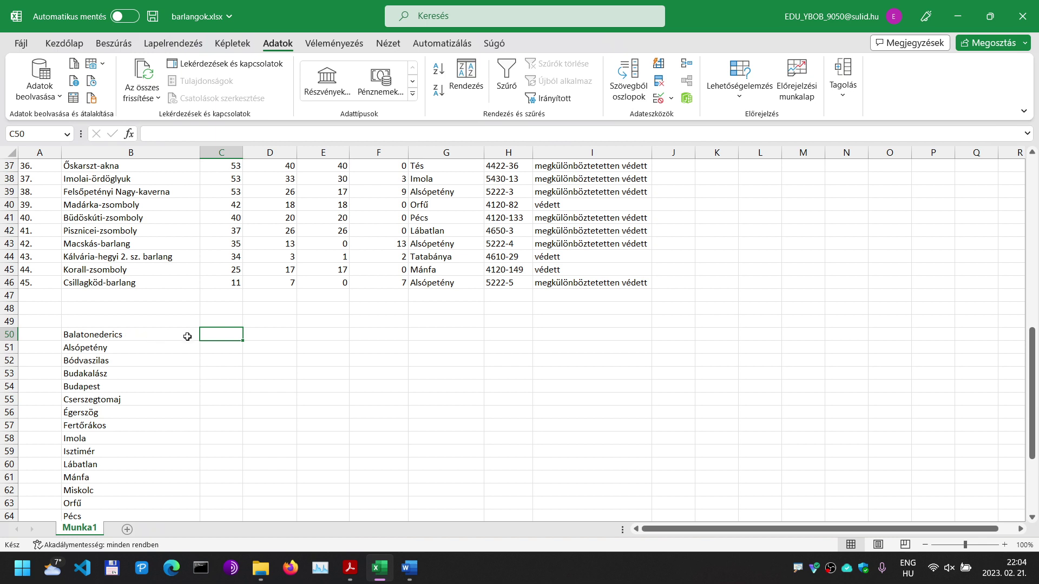
pyautogui.moveTo(199, 152); pyautogui.dragTo(134, 152)
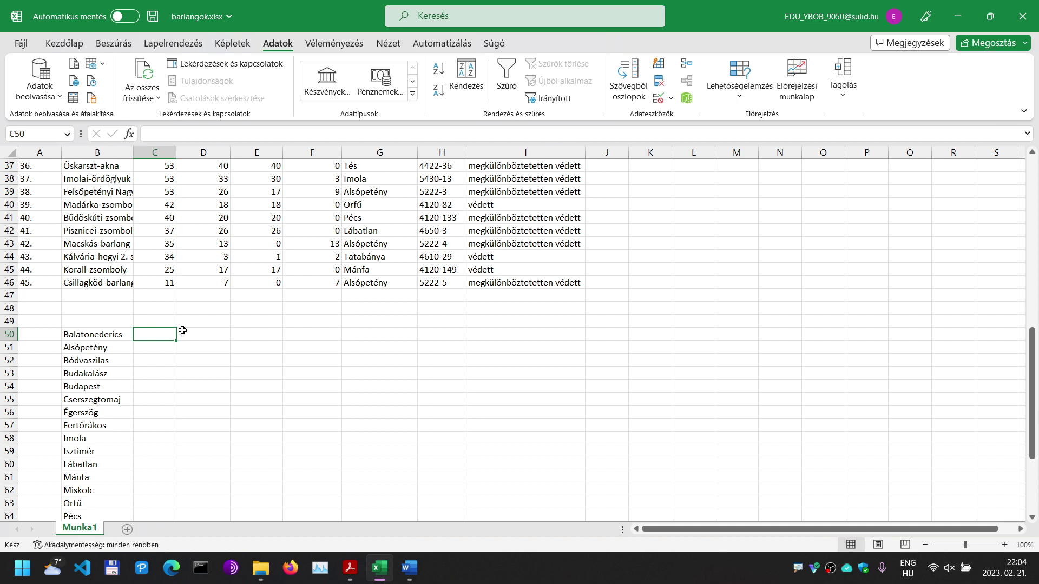
# Step: Begin a DARABTELI formula in C50 with the settlement names in G2:G46 as its range
pyautogui.write('=darab')
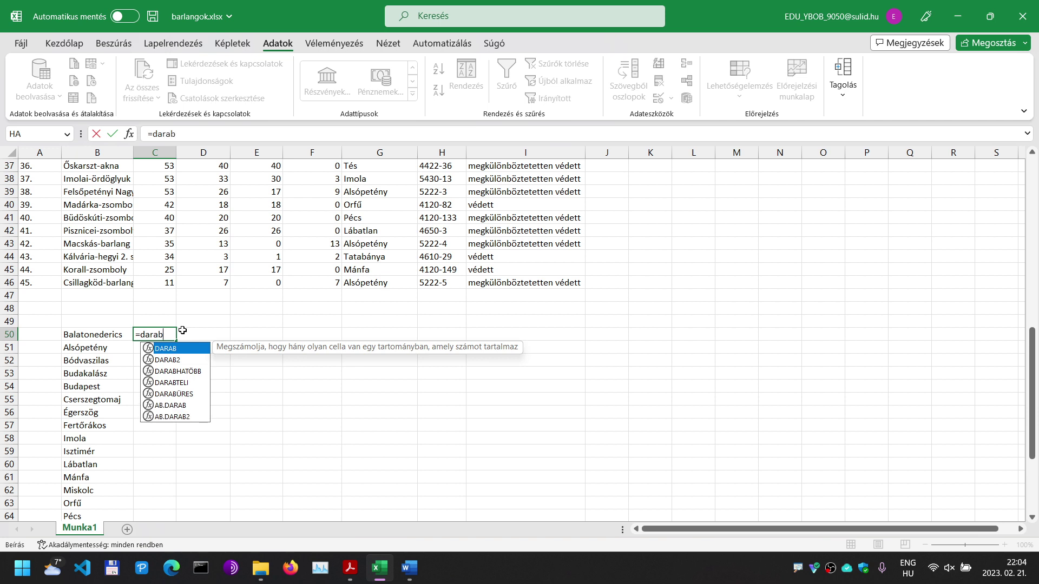
pyautogui.write('teli(')
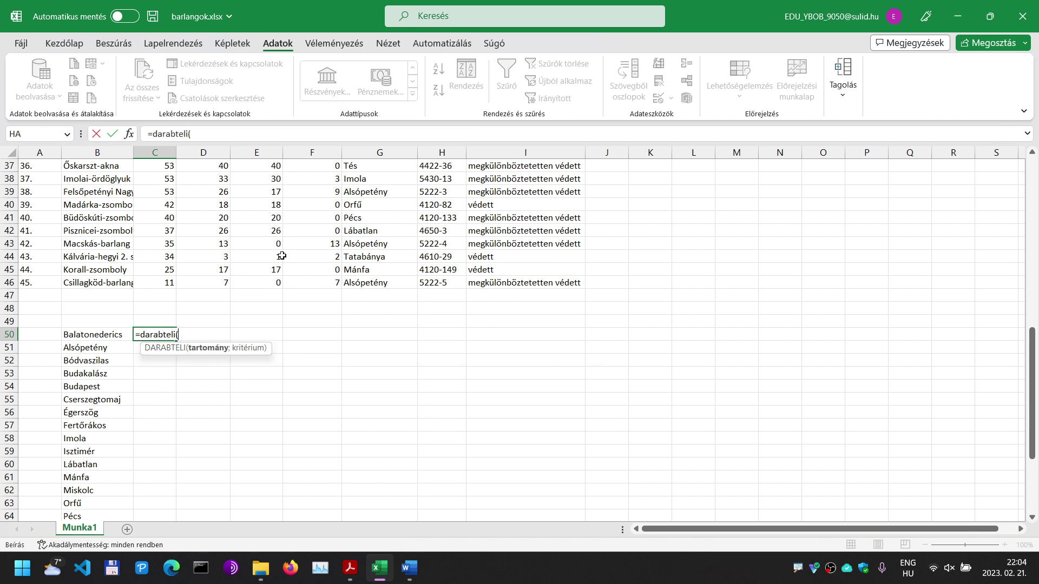
pyautogui.moveTo(373, 289); pyautogui.dragTo(379, 180)
pyautogui.scroll(-8, 297, 321)
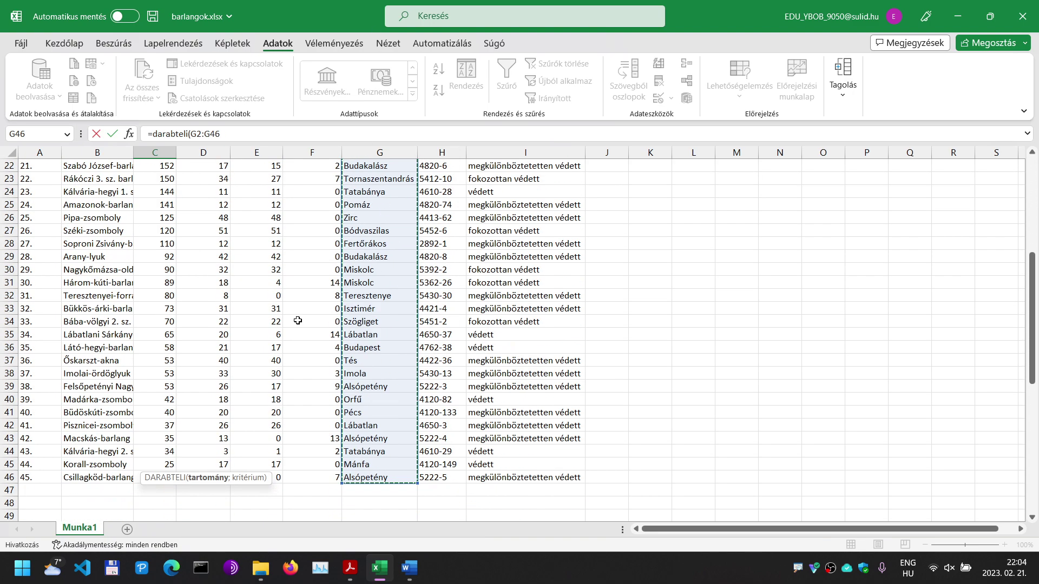
pyautogui.scroll(-3, 244, 399)
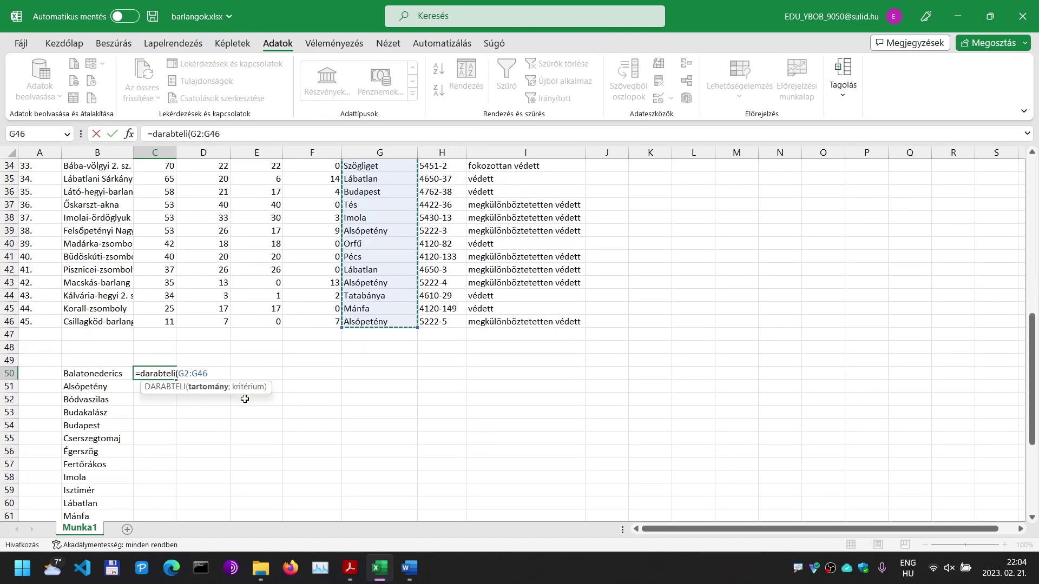
pyautogui.write(';')
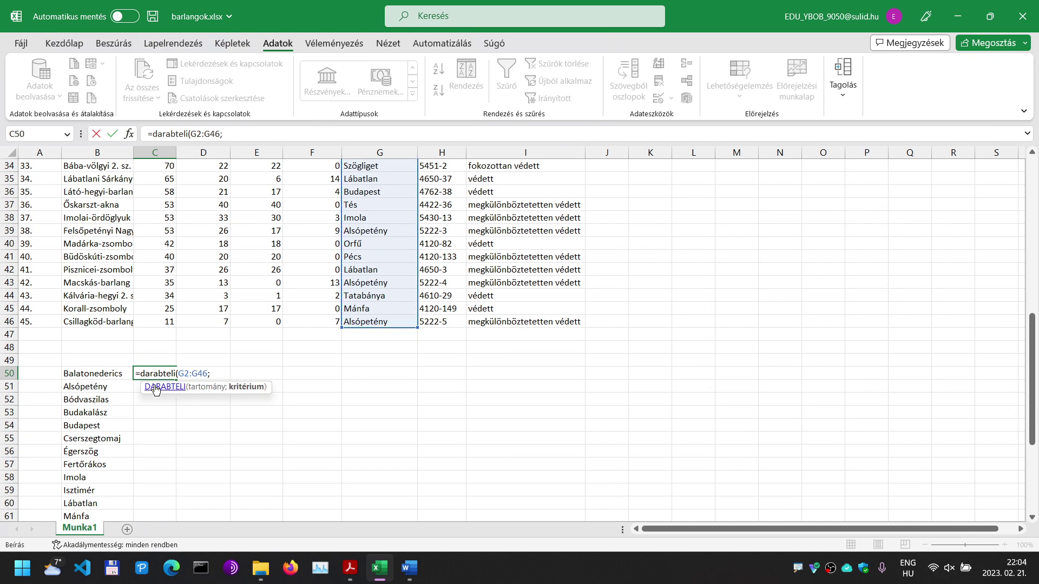
# Step: Use the plain reference B50 instead of the range name Kigyűjtés as the formula's criterion and close the function
pyautogui.click(103, 374)
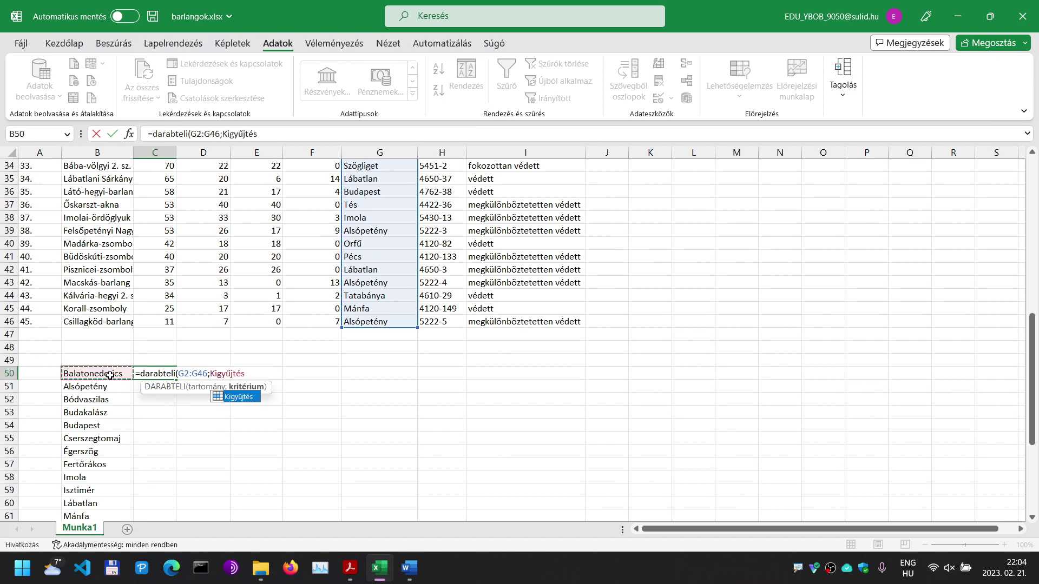
pyautogui.press('BackSpace')
pyautogui.press('BackSpace')
pyautogui.press('BackSpace')
pyautogui.press('BackSpace')
pyautogui.press('BackSpace')
pyautogui.press('BackSpace')
pyautogui.press('BackSpace')
pyautogui.press('BackSpace')
pyautogui.press('BackSpace')
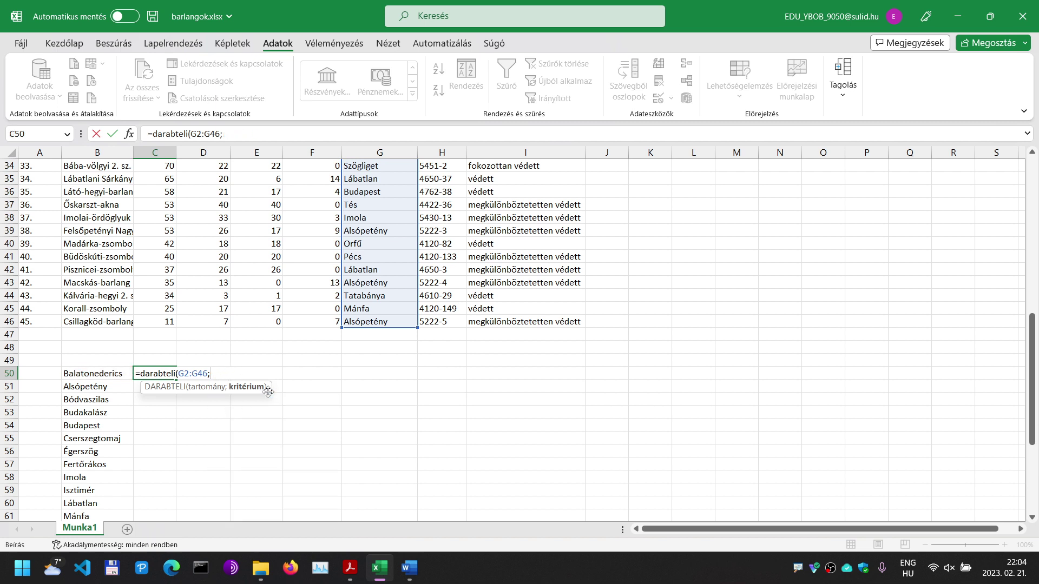
pyautogui.write('B50)')
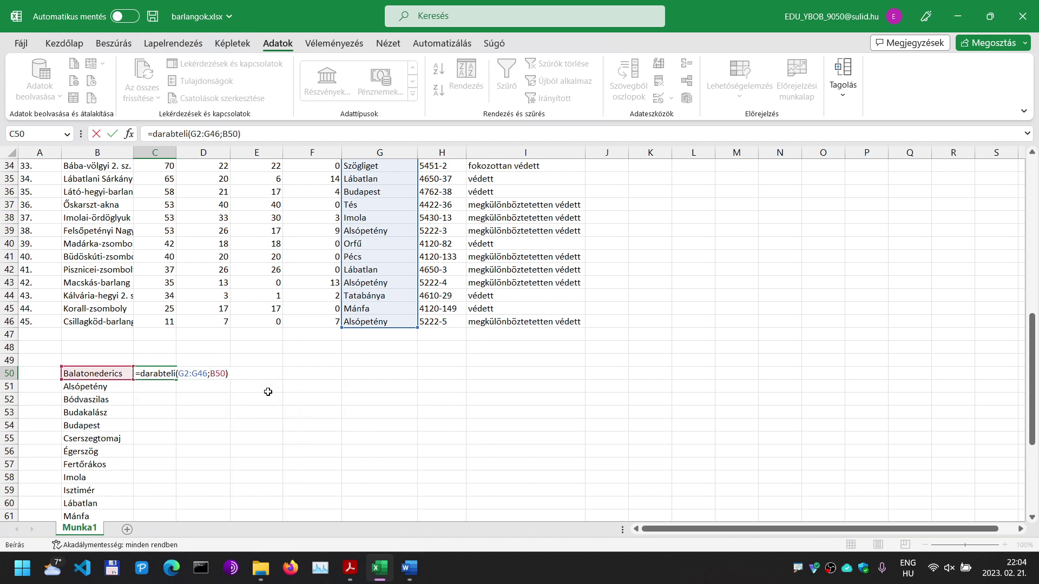
# Step: Make the range in the C50 formula absolute as $G$2:$G$46
pyautogui.click(194, 372)
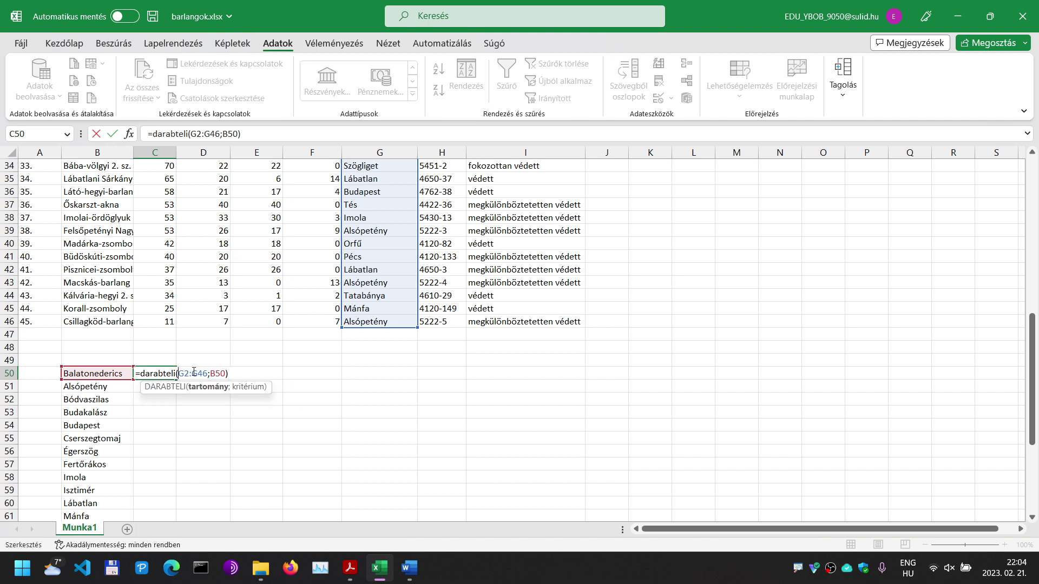
pyautogui.write('$')
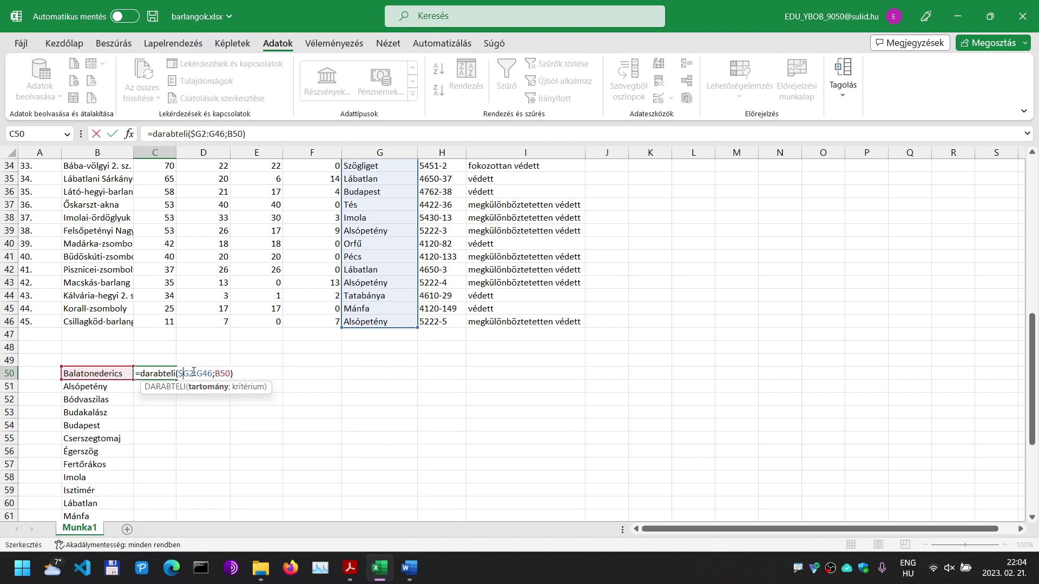
pyautogui.click(194, 372)
pyautogui.write('$')
pyautogui.press('Right')
pyautogui.press('Right')
pyautogui.write('$')
pyautogui.press('Right')
pyautogui.write('$')
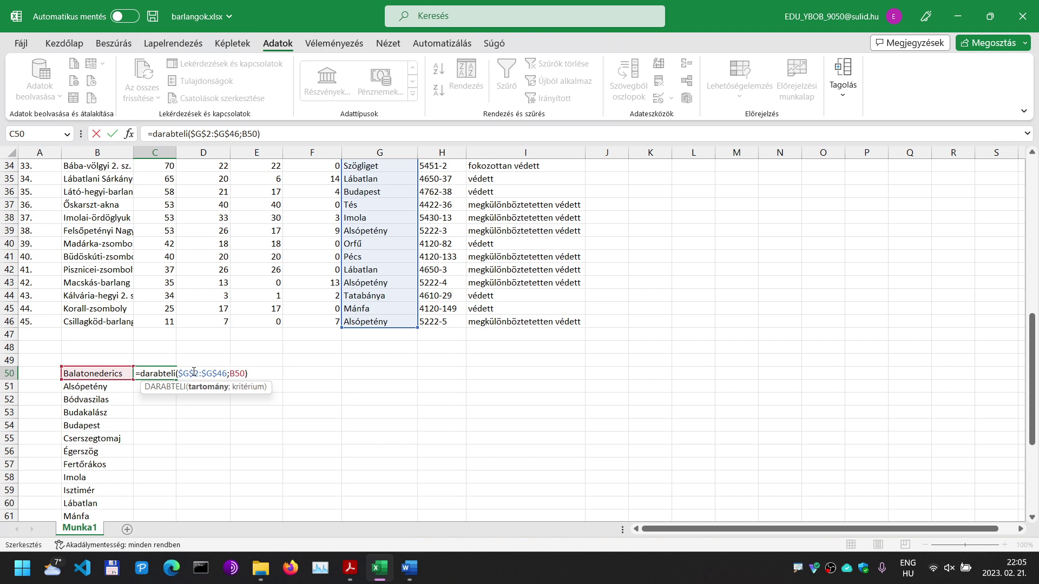
# Step: Lock the criterion's column as $B50 and enter the formula in C50
pyautogui.press('Right')
pyautogui.press('Right')
pyautogui.press('Right')
pyautogui.write('$')
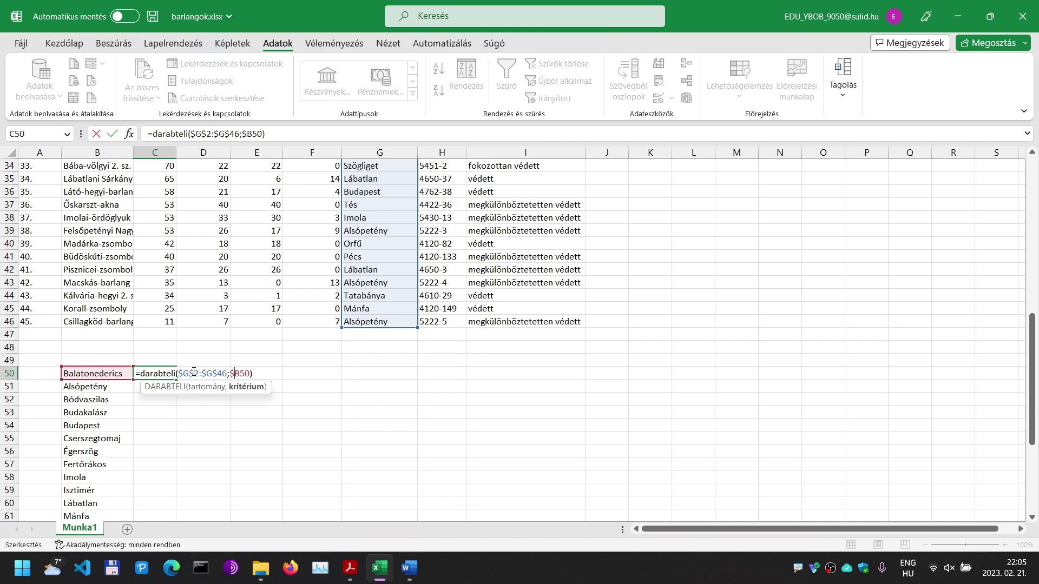
pyautogui.press('Return')
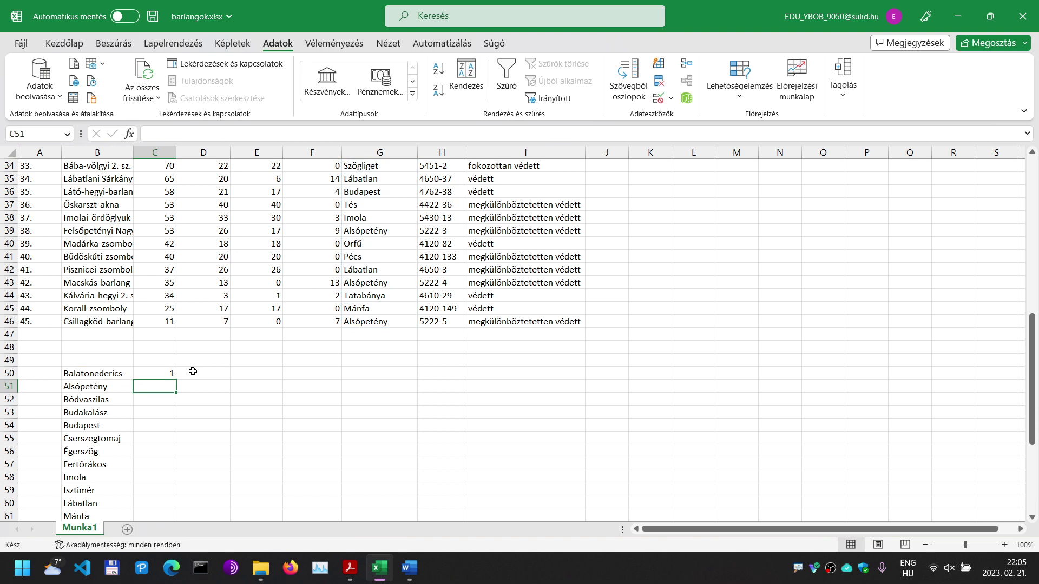
# Step: Fill the C50 counting formula down to C74 and inspect the copied formula in C62
pyautogui.click(165, 373)
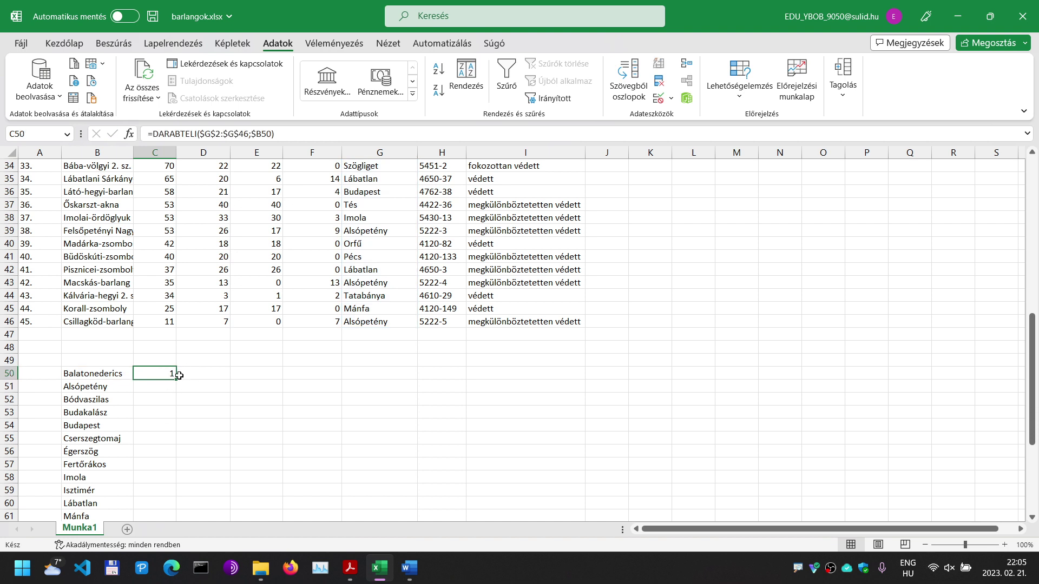
pyautogui.moveTo(176, 382); pyautogui.dragTo(164, 495)
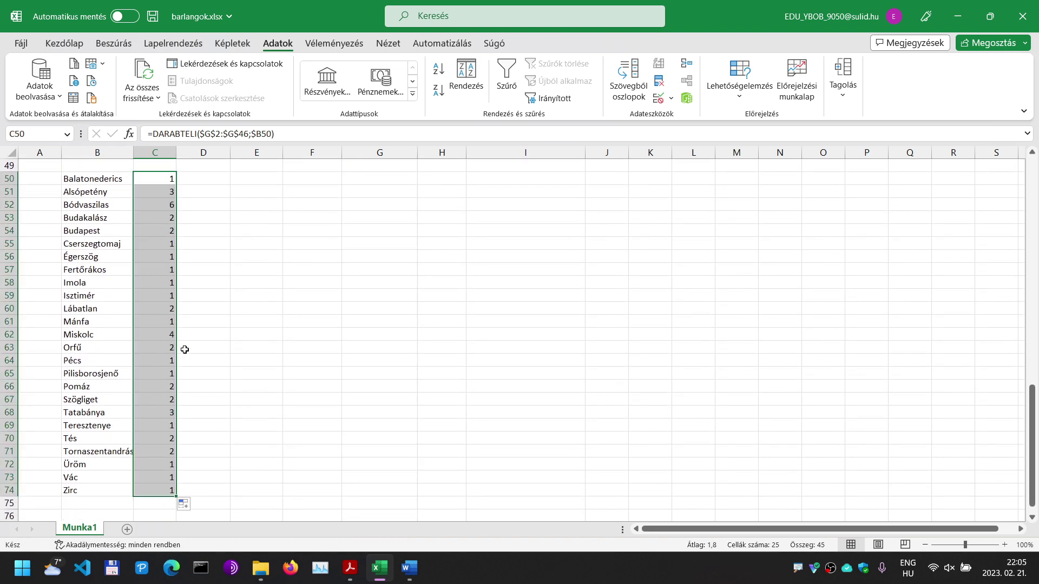
pyautogui.click(158, 337)
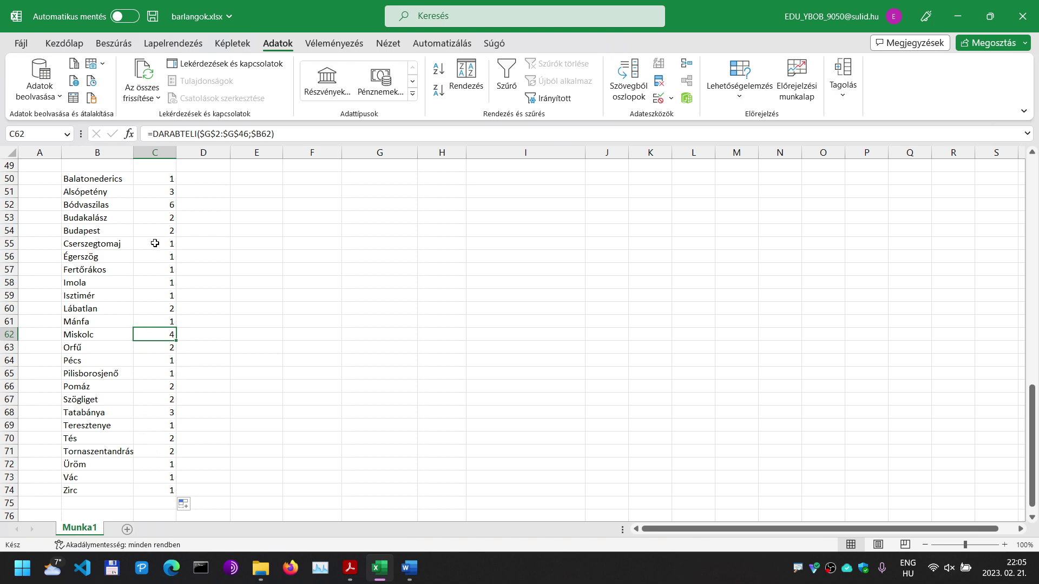
# Step: Read task 8 on the PDF task sheet and examine the sample tables for alignment and the "db" unit
pyautogui.scroll(7, 318, 321)
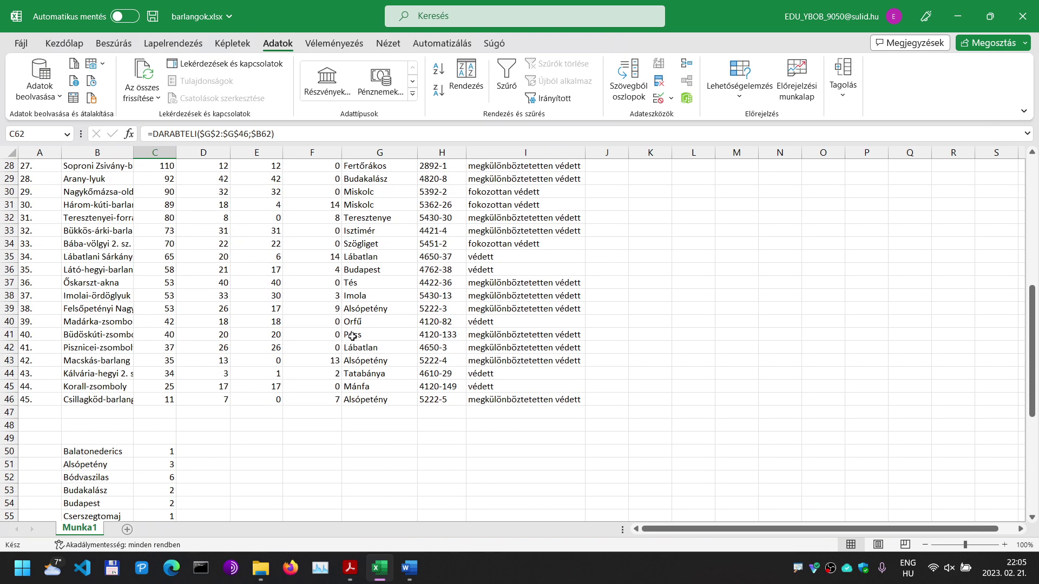
pyautogui.scroll(1, 352, 336)
pyautogui.click(349, 568)
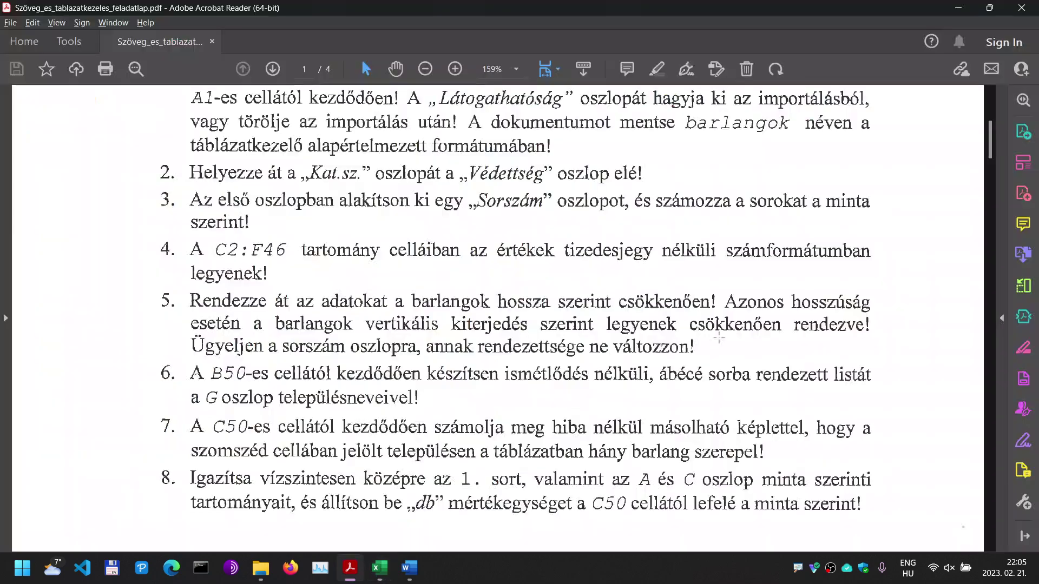
pyautogui.moveTo(990, 141); pyautogui.dragTo(984, 292)
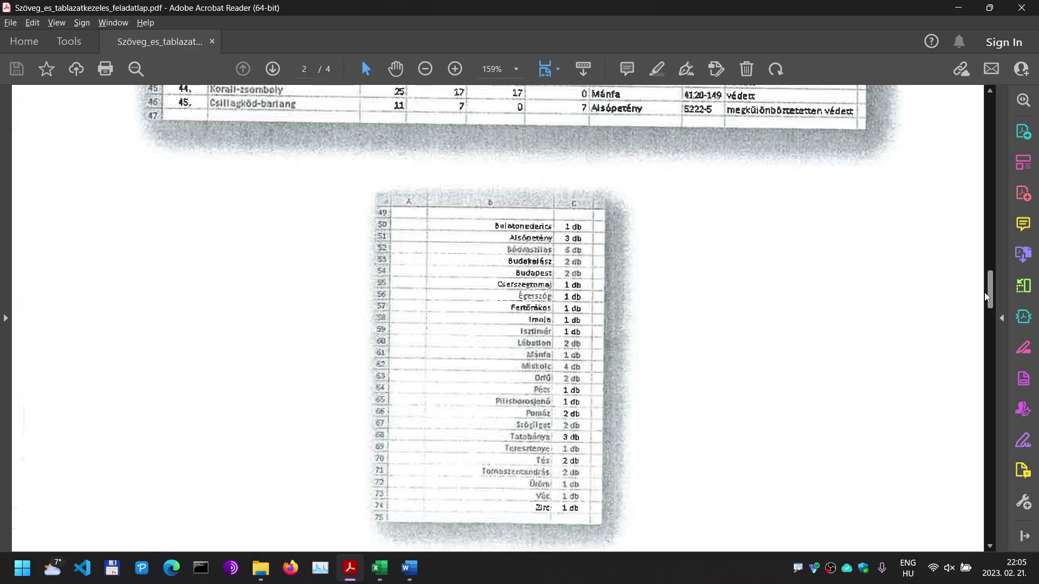
pyautogui.moveTo(984, 292); pyautogui.dragTo(985, 241)
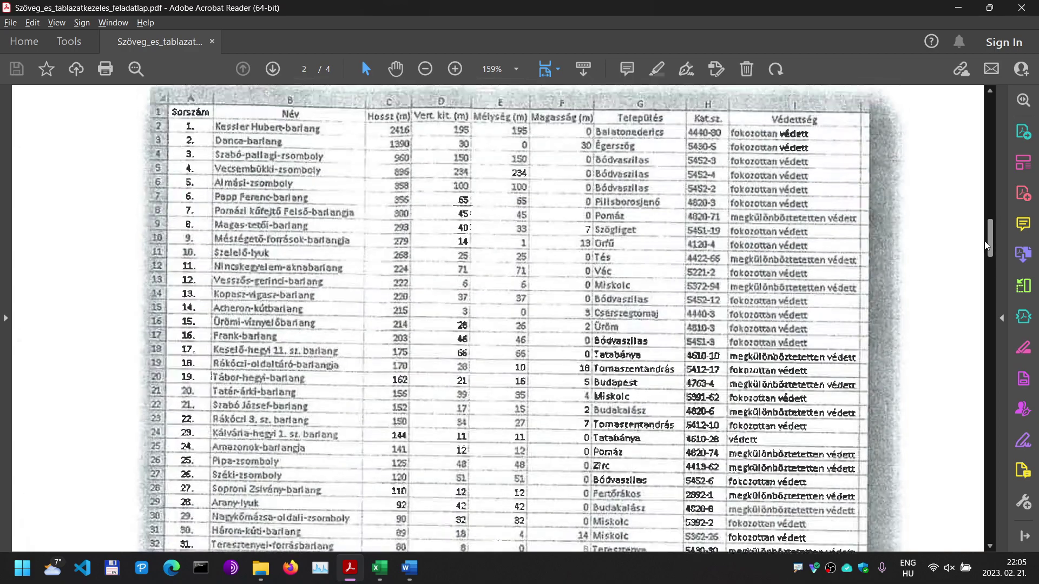
# Step: Reread task 8 on the PDF task sheet and centre row 1 of the barlangok worksheet horizontally
pyautogui.click(379, 568)
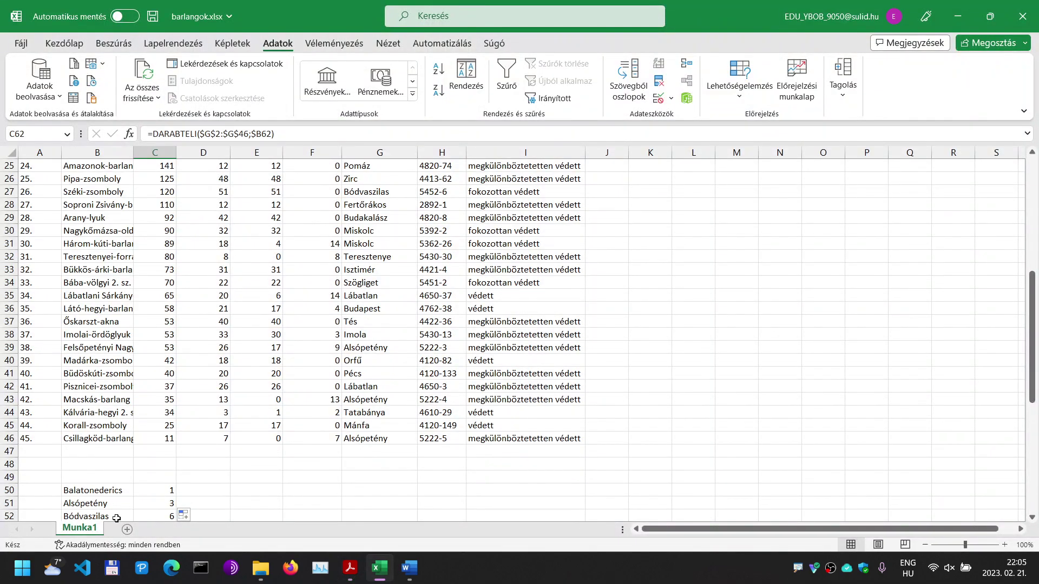
pyautogui.click(432, 306)
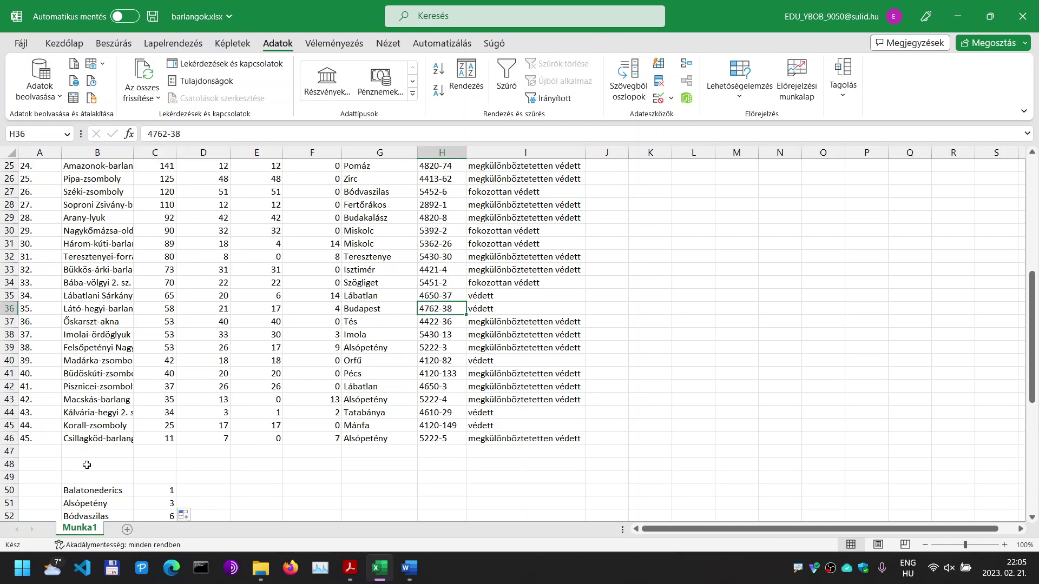
pyautogui.hotkey('alt', 'Tab')
pyautogui.scroll(5, 414, 352)
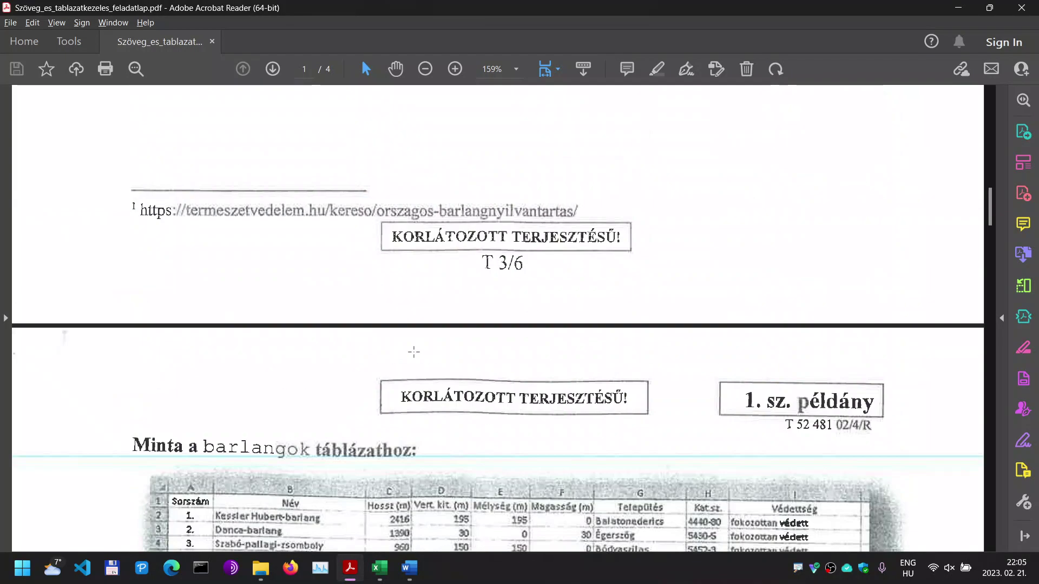
pyautogui.scroll(10, 414, 351)
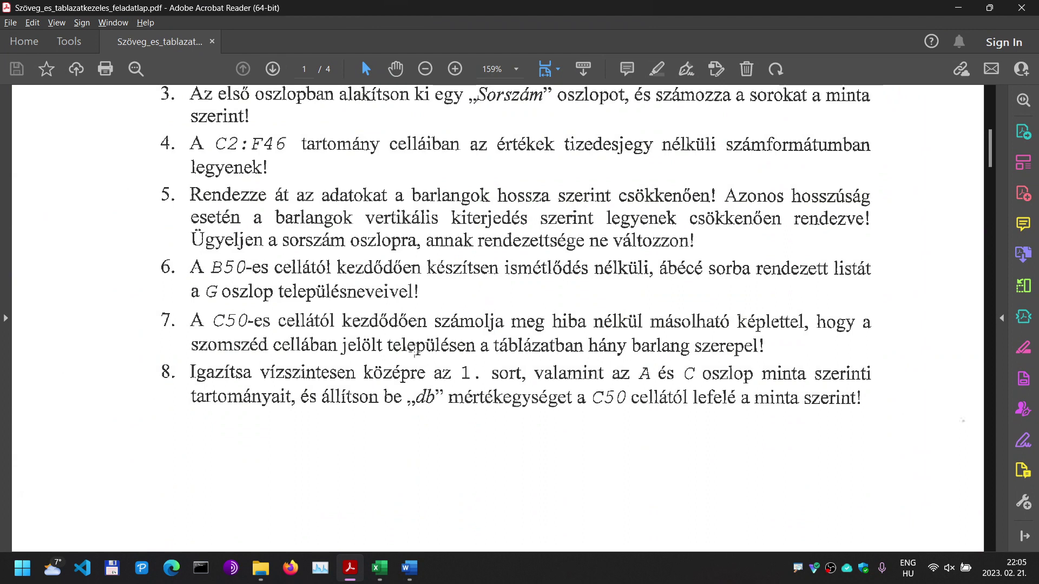
pyautogui.scroll(2, 415, 353)
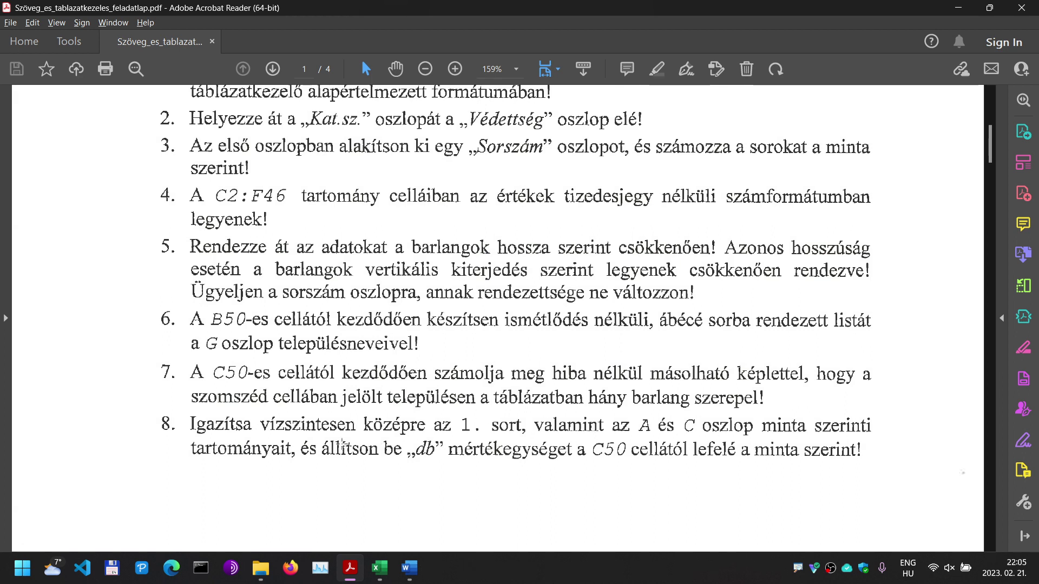
pyautogui.hotkey('alt', 'Tab')
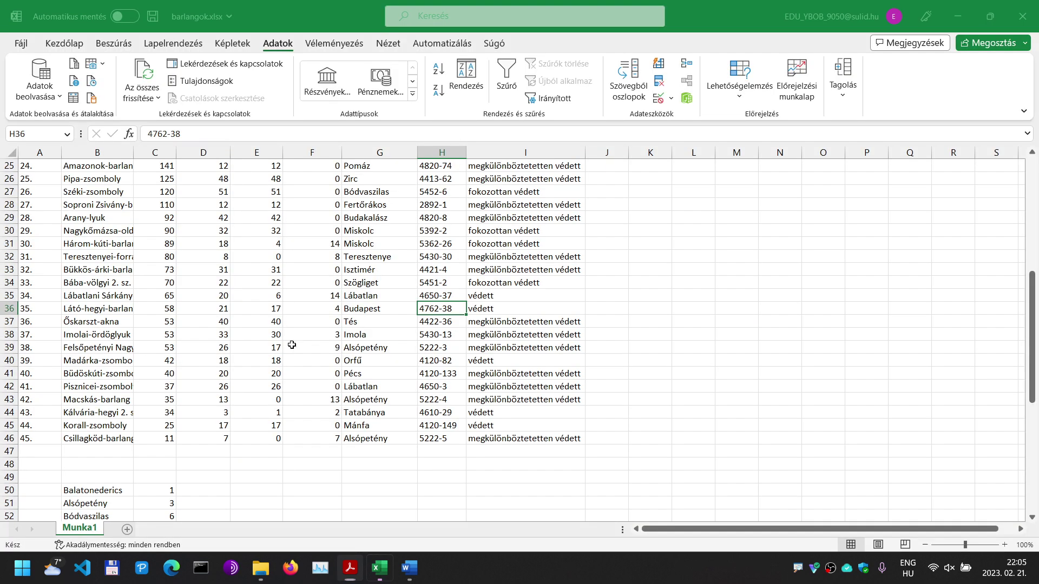
pyautogui.scroll(7, 832, 389)
pyautogui.scroll(1, 832, 390)
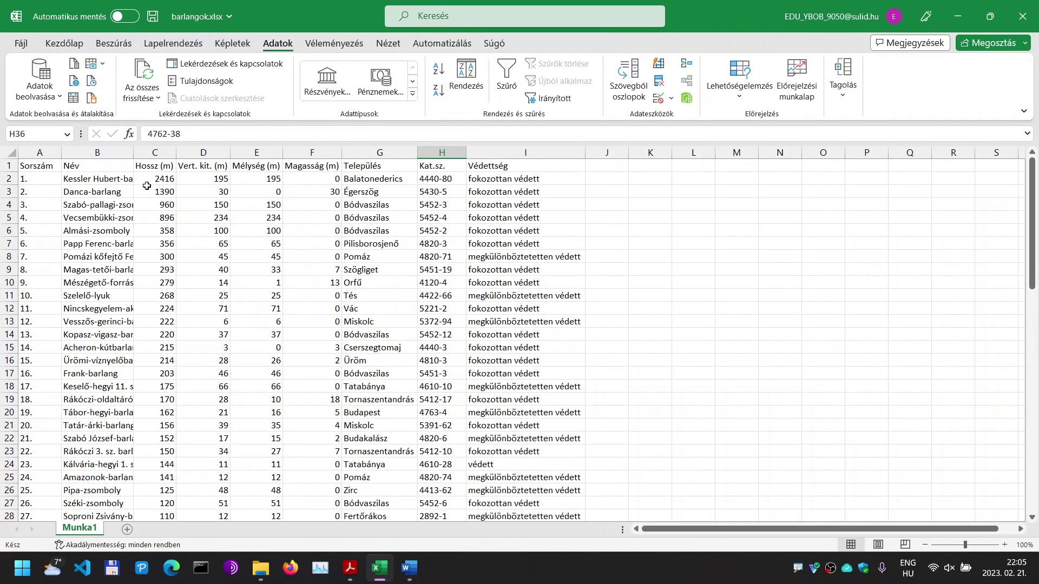
pyautogui.click(9, 166)
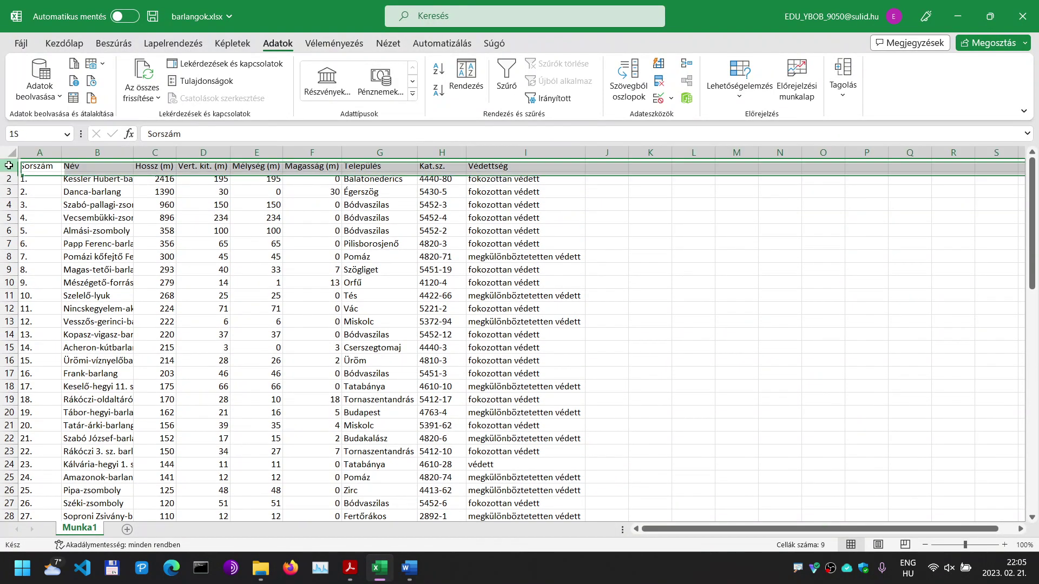
pyautogui.click(64, 43)
pyautogui.click(318, 97)
# Step: Align the Sorszám column range A1:A46 to the vertical middle and centre it horizontally
pyautogui.hotkey('alt', 'Tab')
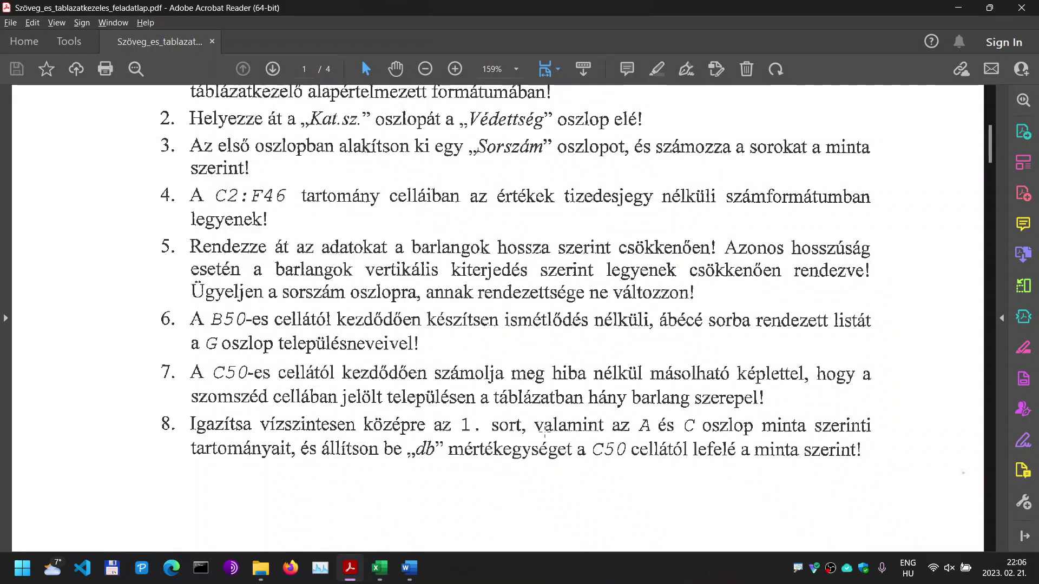
pyautogui.hotkey('alt', 'Tab')
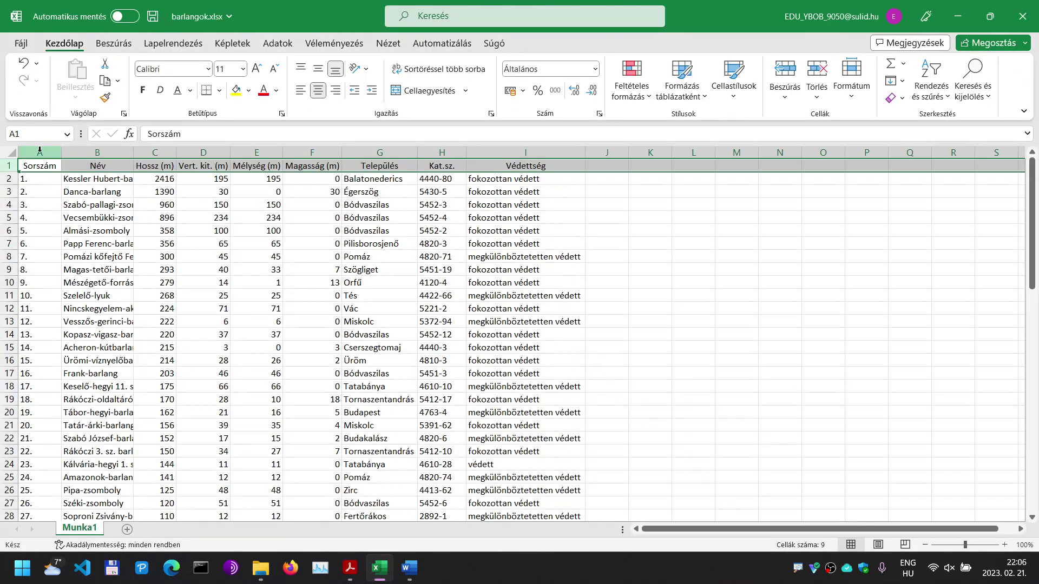
pyautogui.moveTo(47, 167); pyautogui.dragTo(48, 491)
pyautogui.click(318, 69)
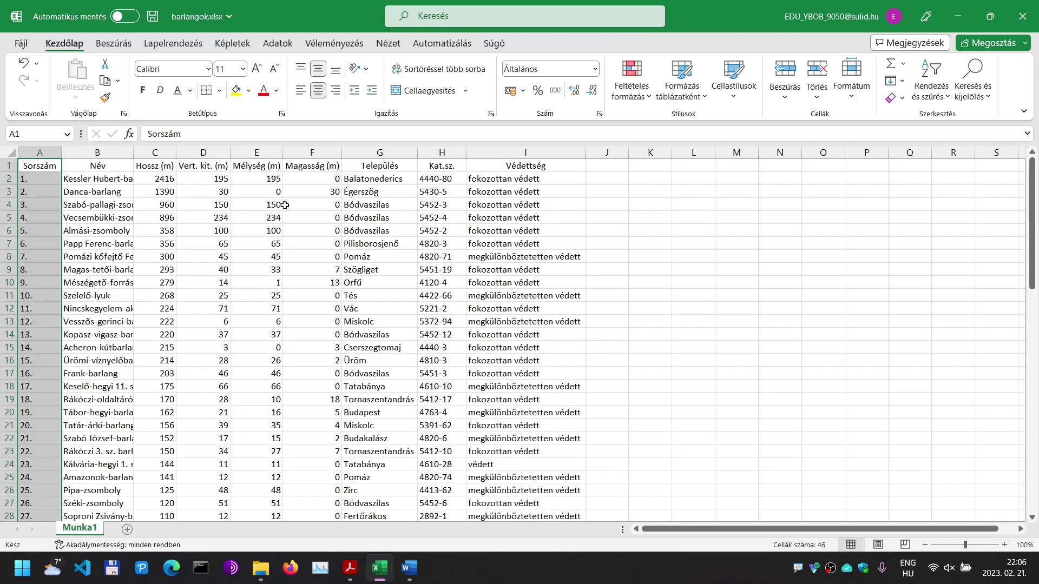
pyautogui.click(318, 90)
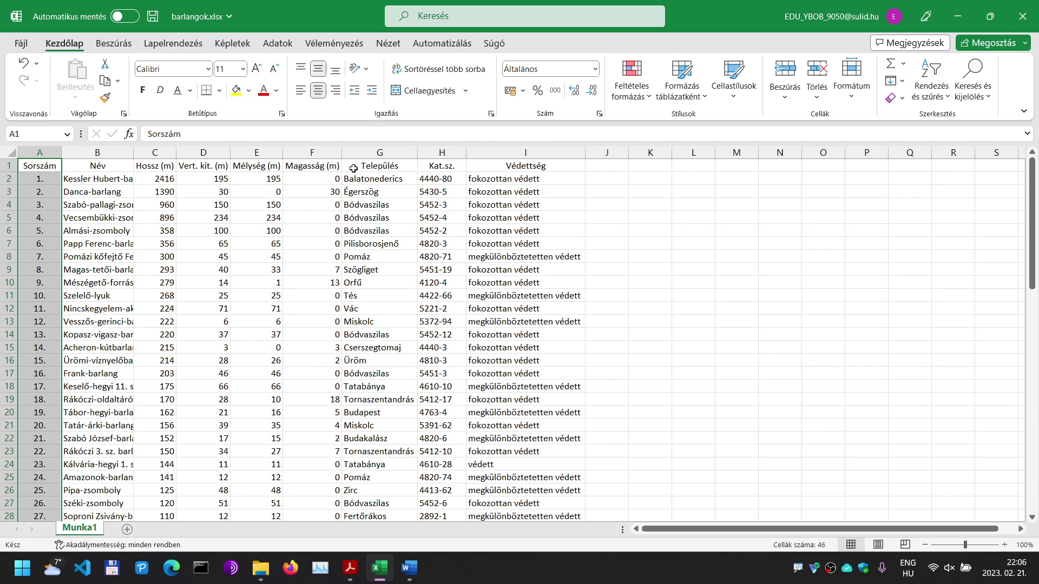
# Step: Centre the cave counts in C50:C74 horizontally, as task 8 on the PDF sheet requires
pyautogui.hotkey('alt', 'Tab')
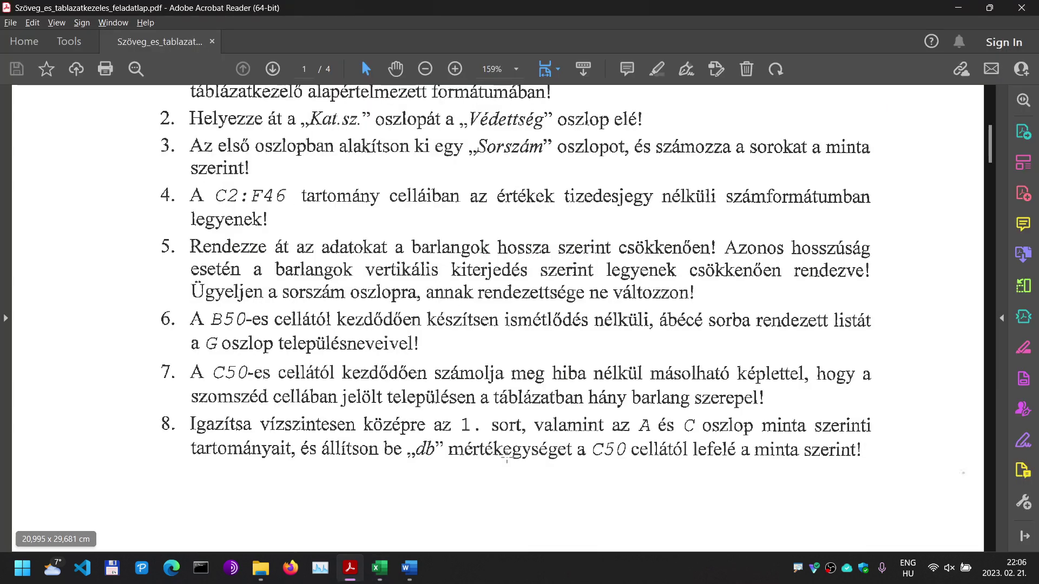
pyautogui.hotkey('alt', 'Tab')
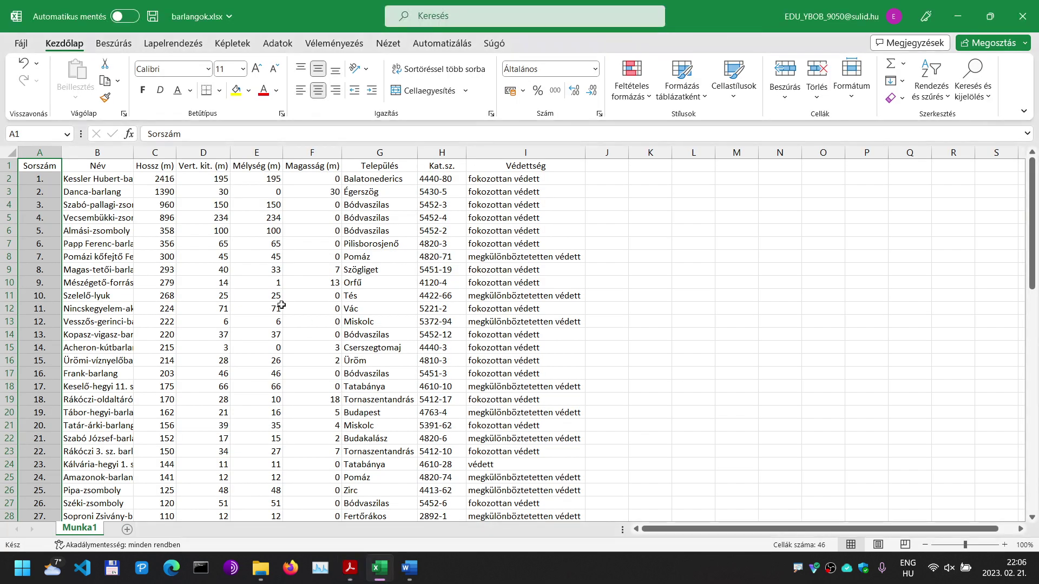
pyautogui.scroll(-13, 278, 303)
pyautogui.moveTo(141, 299); pyautogui.dragTo(166, 497)
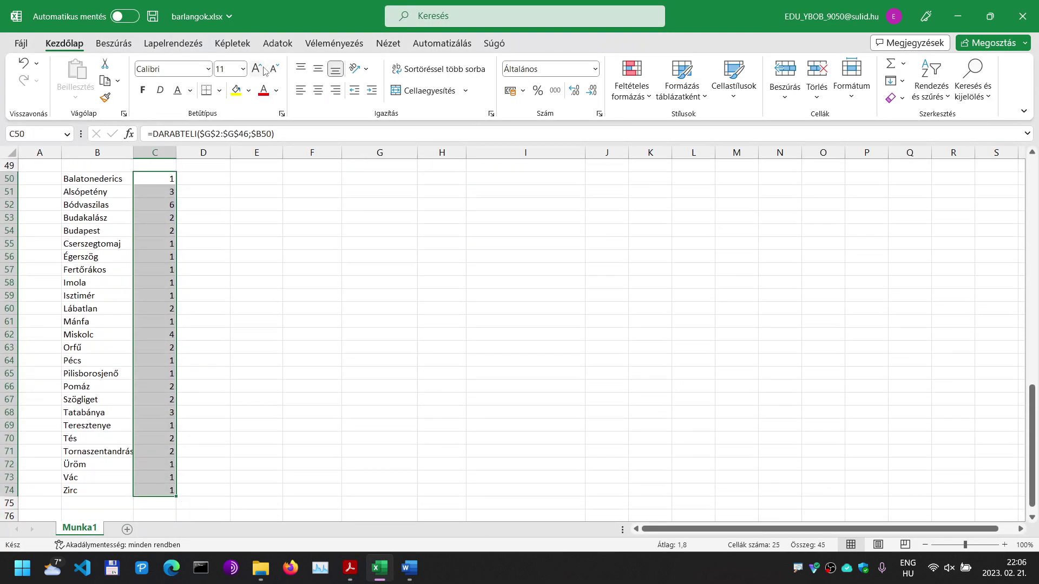
pyautogui.click(318, 91)
# Step: Check the sample tables in the PDF, apply the custom number format 0" db" to C50:C74, and save the workbook
pyautogui.hotkey('alt', 'Tab')
pyautogui.scroll(-15, 425, 343)
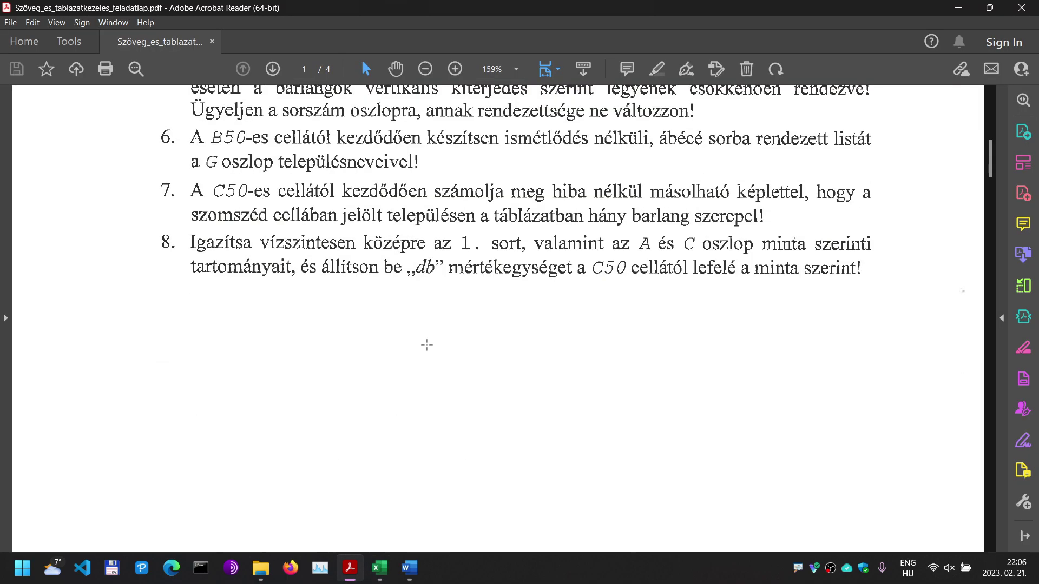
pyautogui.scroll(-12, 428, 343)
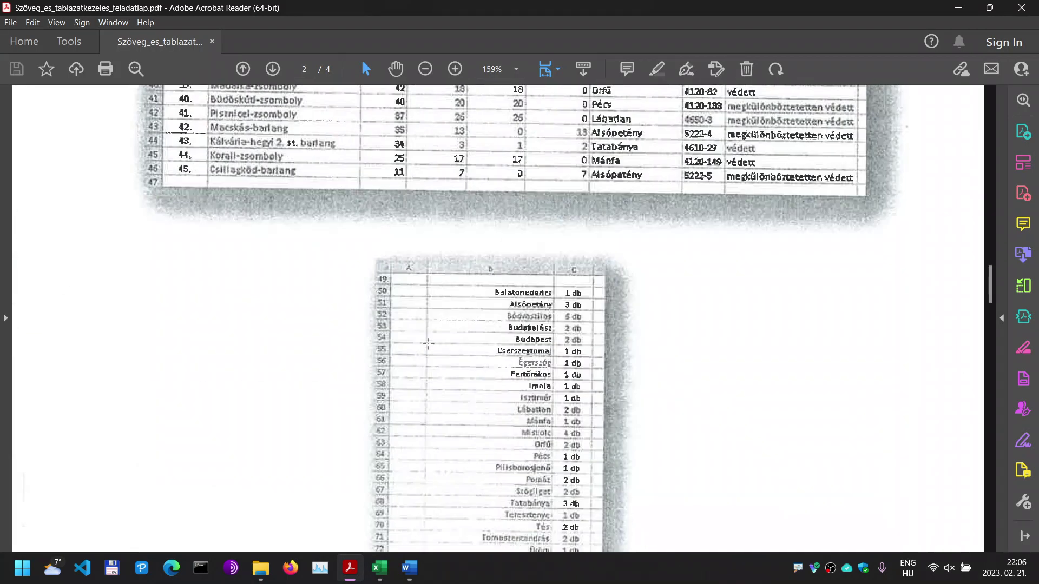
pyautogui.scroll(18, 461, 354)
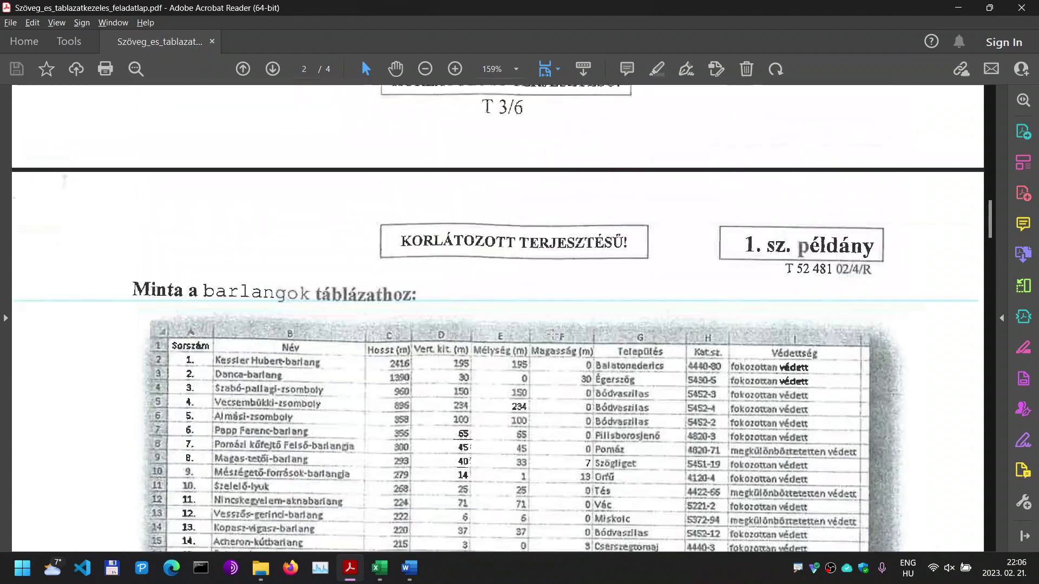
pyautogui.scroll(10, 553, 333)
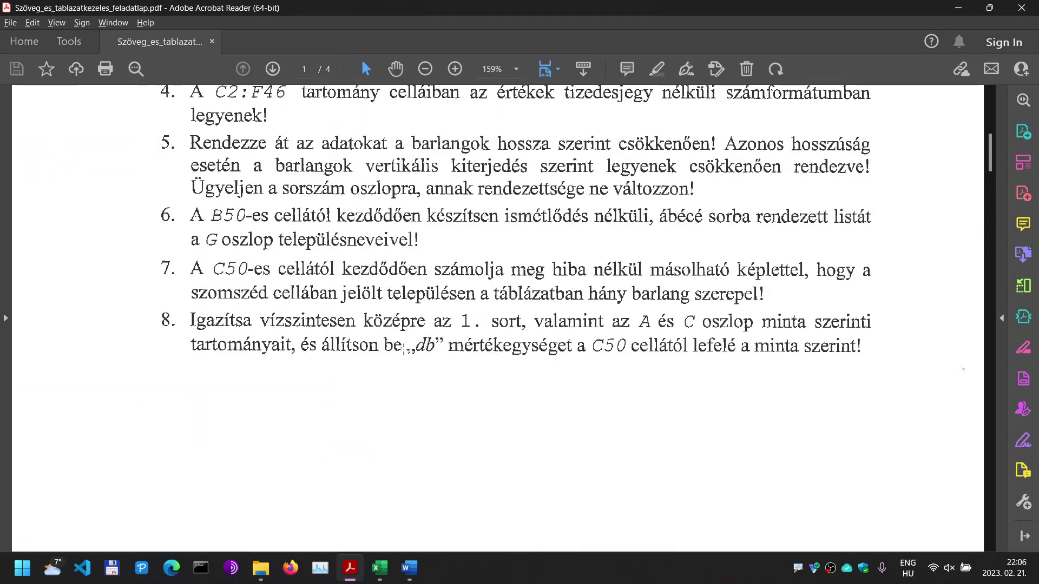
pyautogui.hotkey('alt', 'Tab')
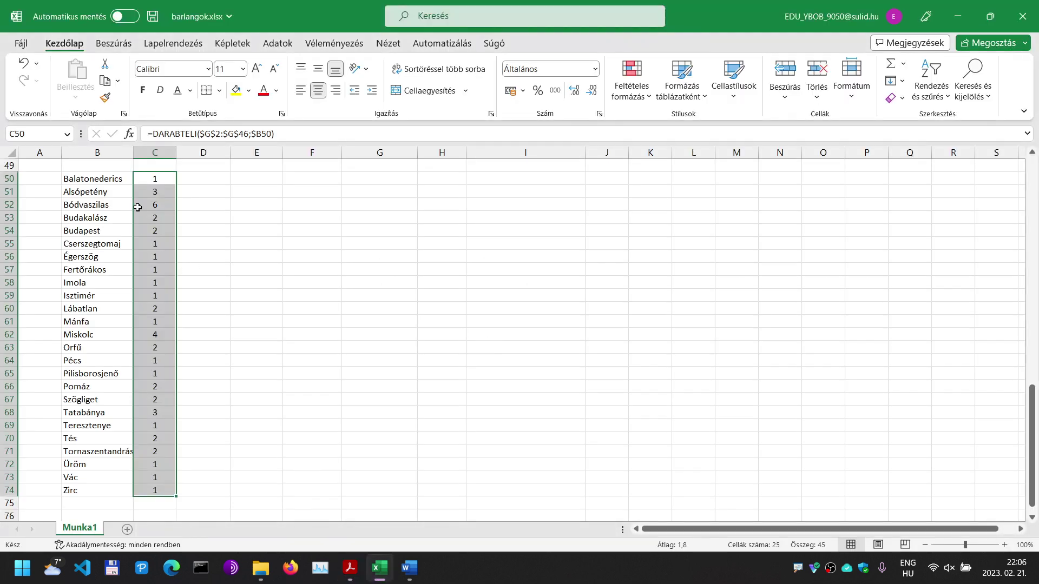
pyautogui.rightClick(150, 309)
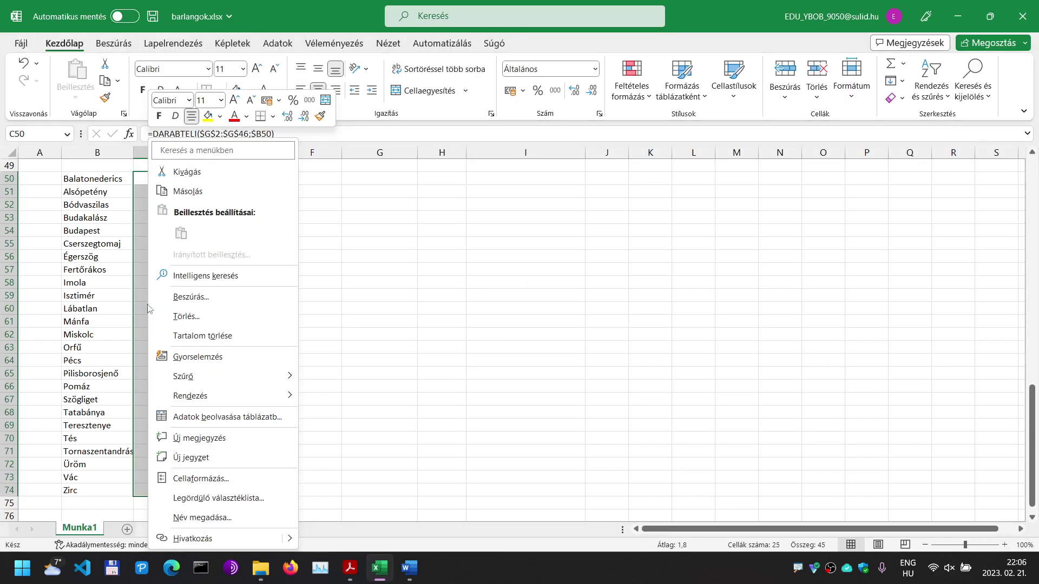
pyautogui.click(236, 480)
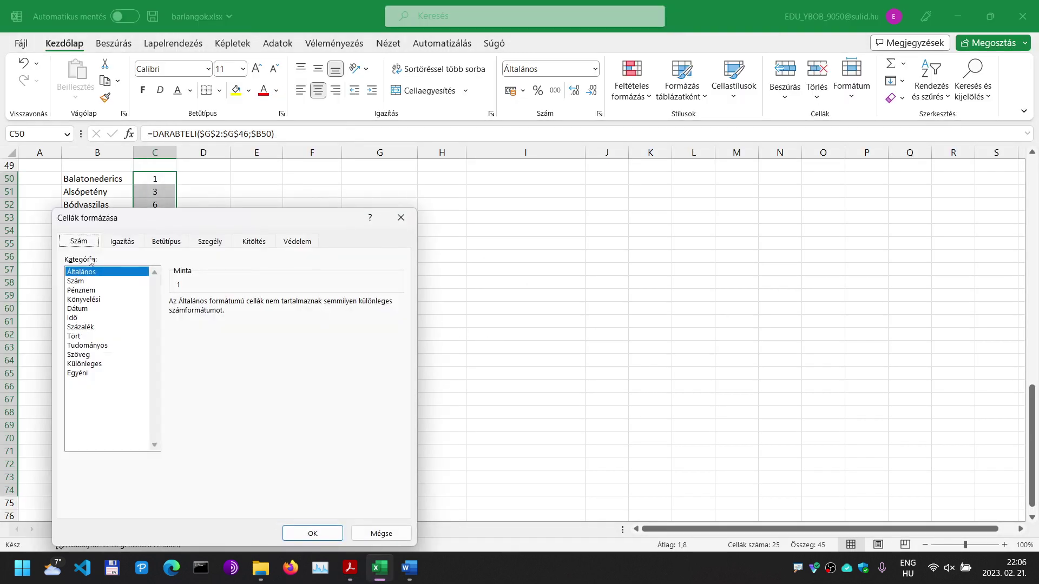
pyautogui.click(81, 374)
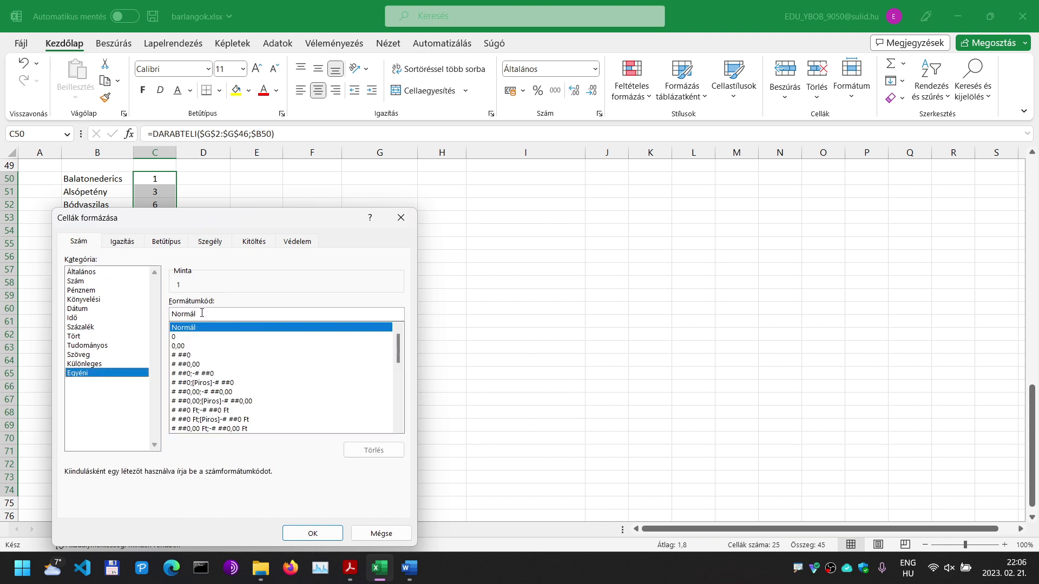
pyautogui.click(186, 336)
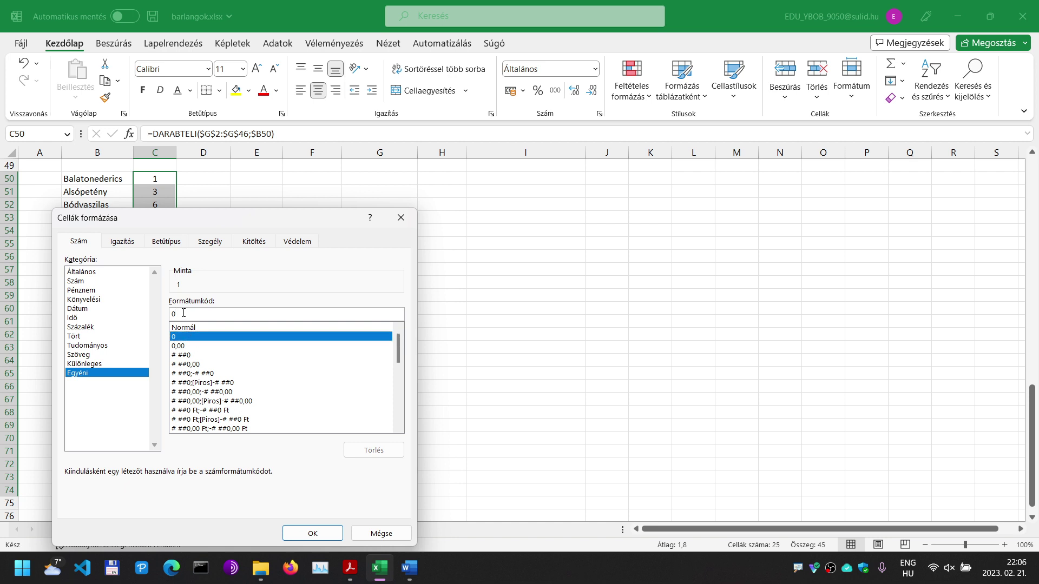
pyautogui.write('" db')
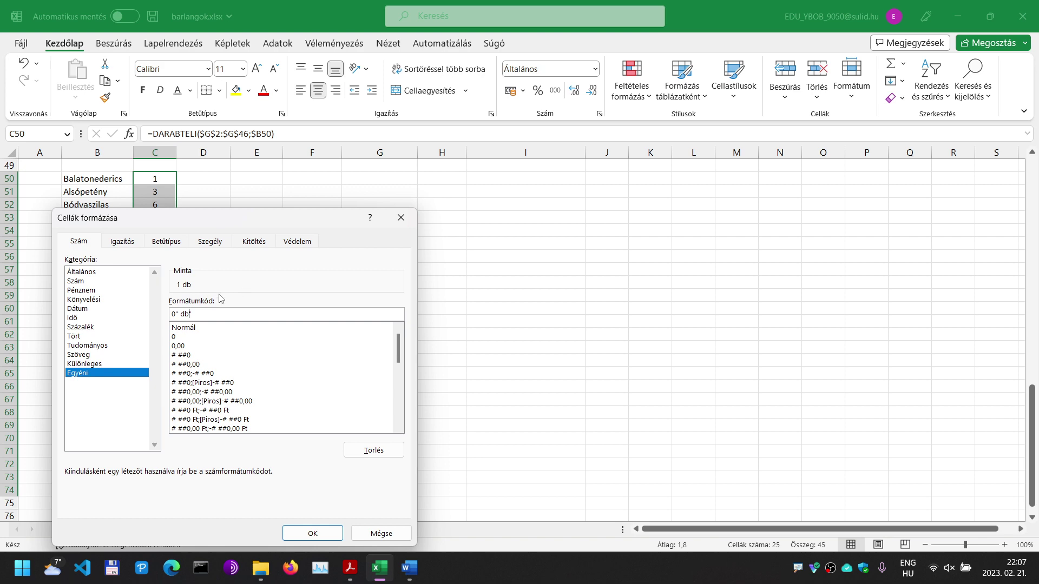
pyautogui.click(314, 532)
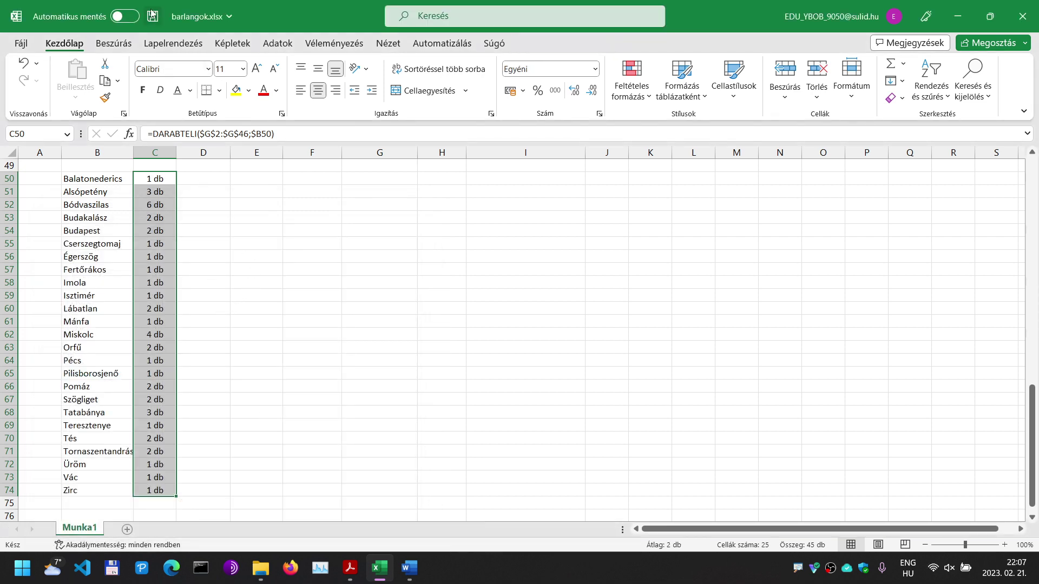
# Step: Review tasks 1 to 8 on the PDF task sheet from the CSV import through the "db" unit
pyautogui.hotkey('alt', 'Tab')
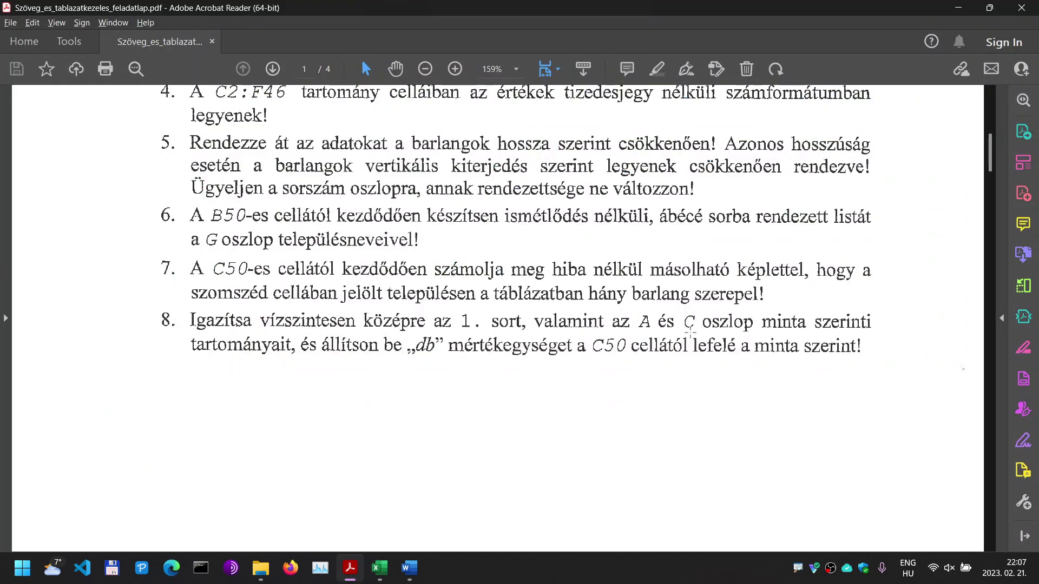
pyautogui.scroll(-5, 691, 330)
pyautogui.scroll(3, 690, 332)
pyautogui.scroll(8, 690, 332)
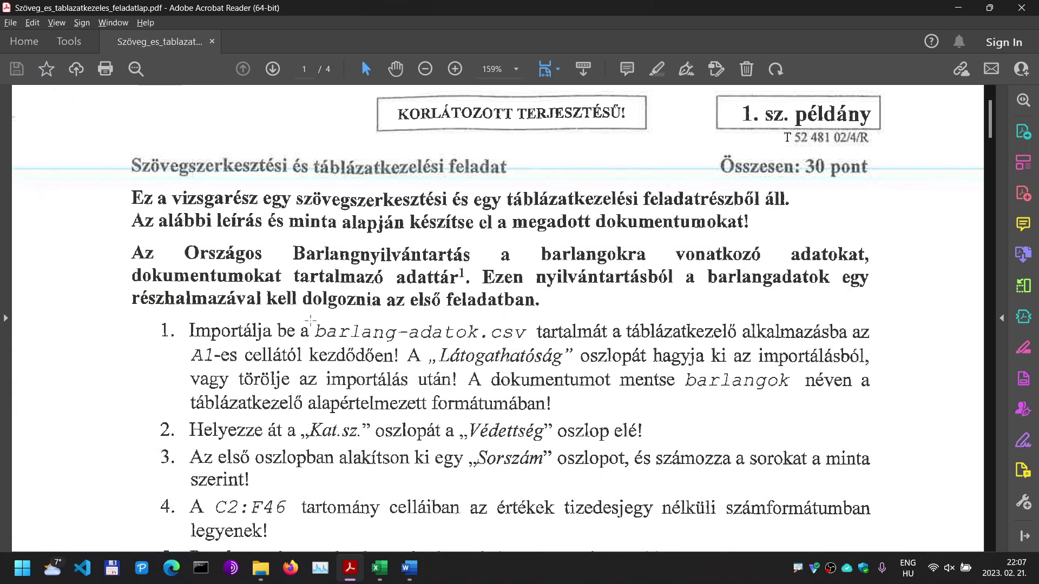
pyautogui.moveTo(144, 319); pyautogui.dragTo(892, 419)
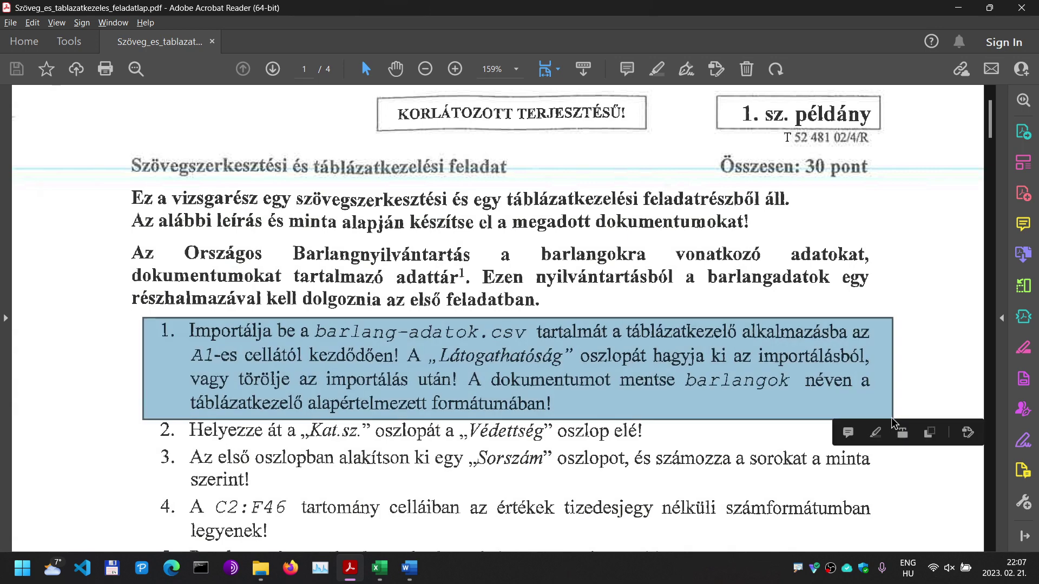
pyautogui.scroll(-3, 379, 419)
pyautogui.moveTo(147, 387); pyautogui.dragTo(173, 402)
pyautogui.scroll(-2, 414, 394)
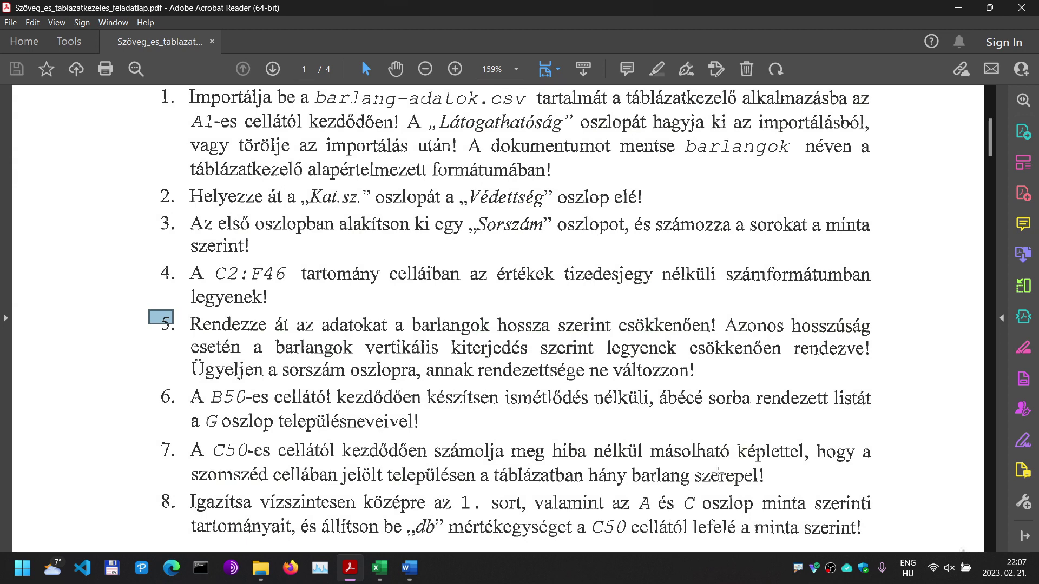
pyautogui.scroll(-1, 718, 472)
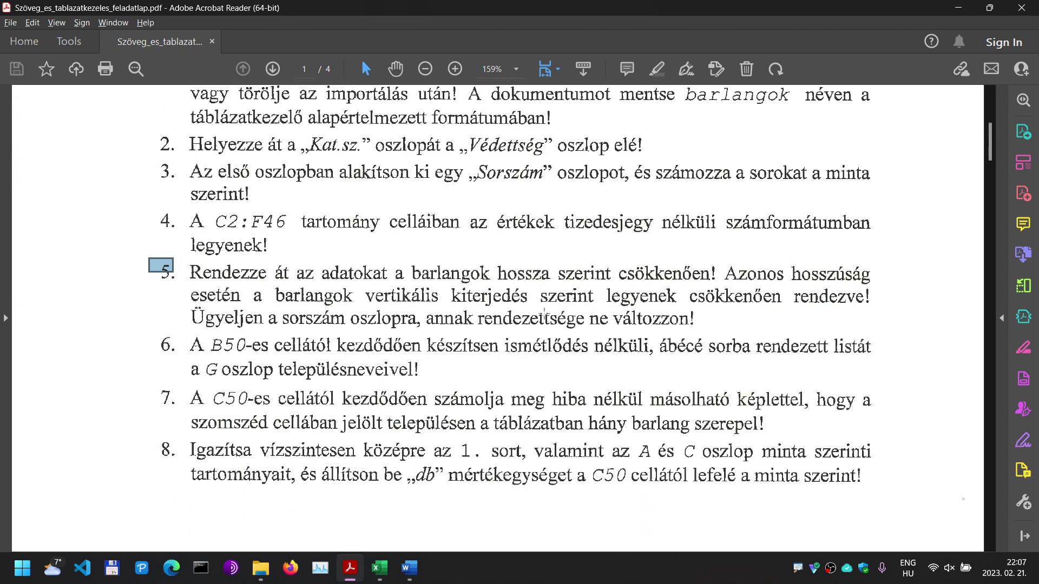
# Step: Examine the settlement list from B50 against the settlement names in column G, and return to tasks 6 to 8 in the PDF
pyautogui.hotkey('alt', 'Tab')
pyautogui.moveTo(88, 179); pyautogui.dragTo(95, 489)
pyautogui.scroll(16, 402, 318)
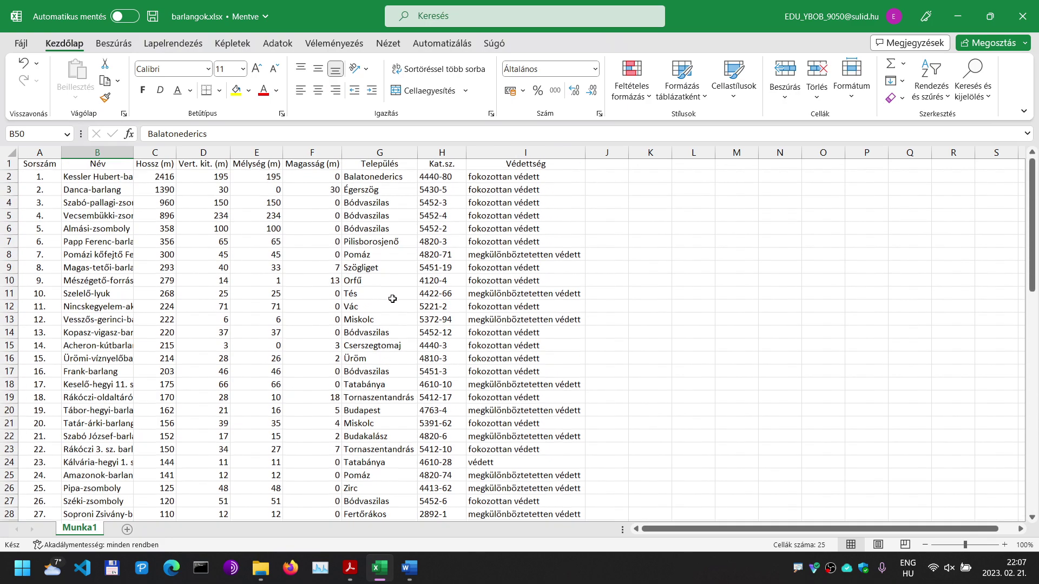
pyautogui.moveTo(382, 174); pyautogui.dragTo(378, 469)
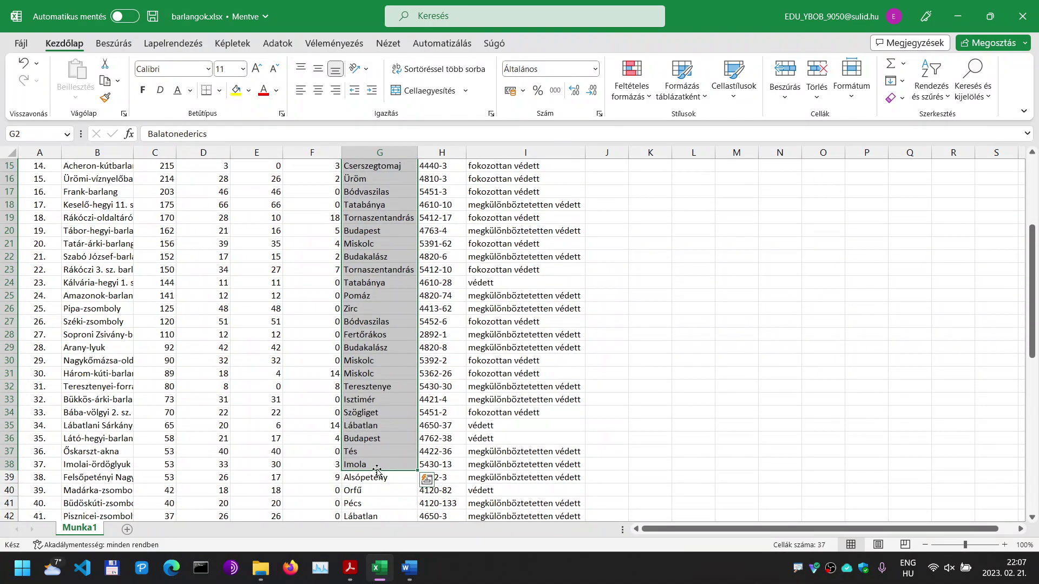
pyautogui.scroll(-7, 378, 470)
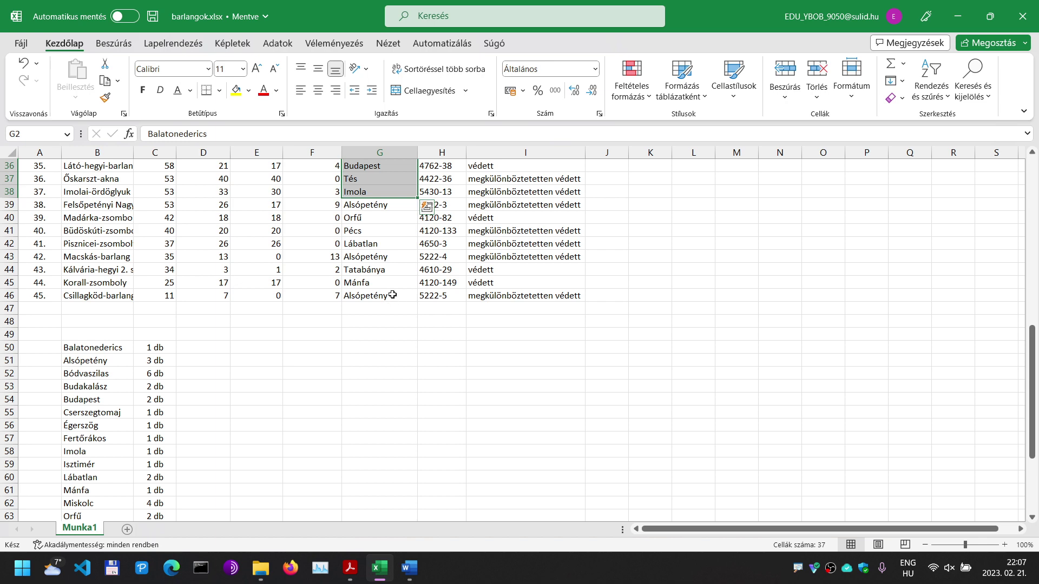
pyautogui.click(392, 295)
pyautogui.hotkey('alt', 'Tab')
pyautogui.scroll(-4, 571, 309)
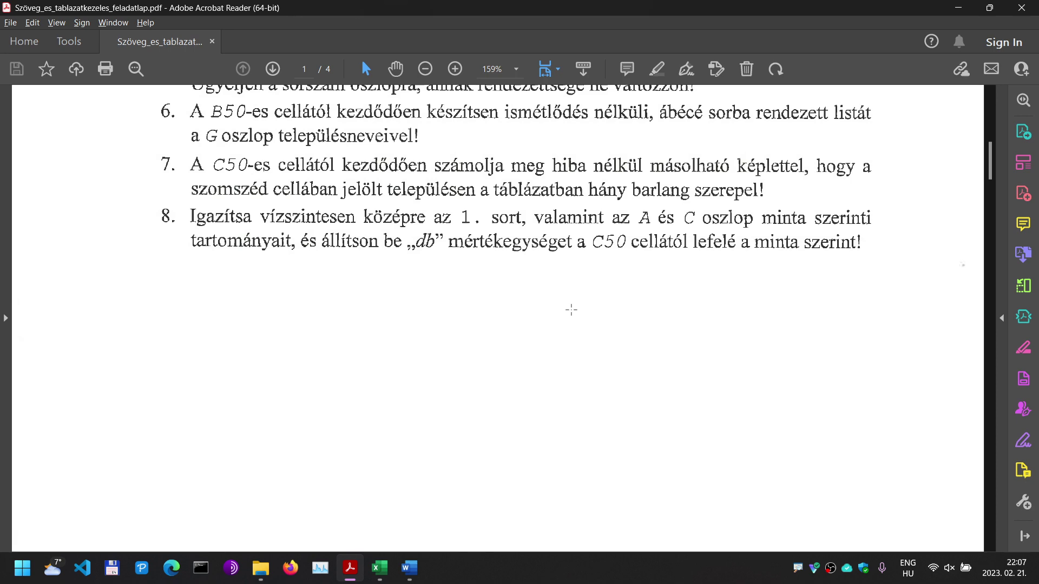
# Step: Return to the barlangok workbook and review the table's header row, length, vertical extent and depth columns
pyautogui.scroll(1, 571, 309)
pyautogui.hotkey('alt', 'Tab')
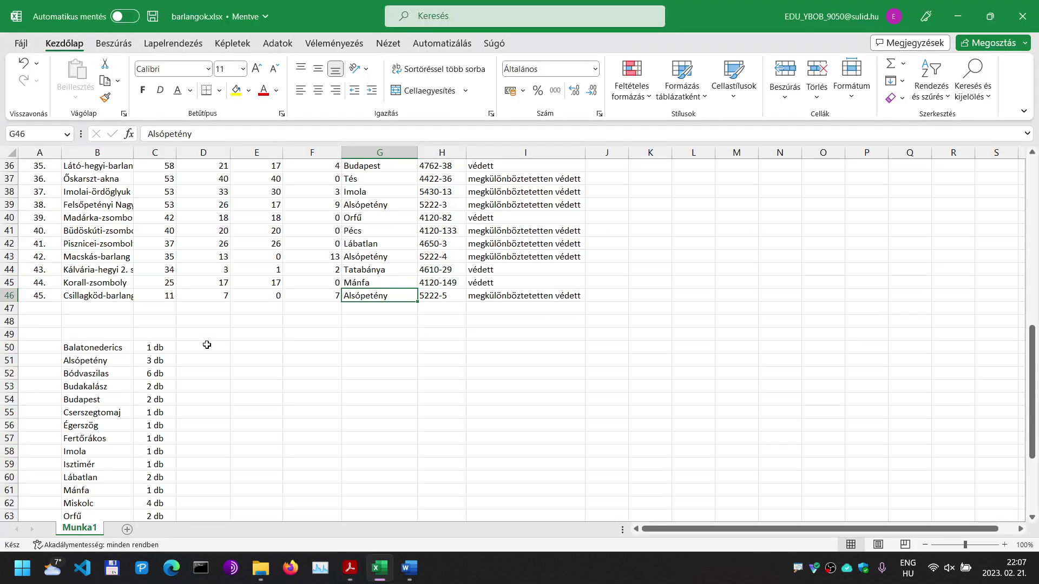
pyautogui.scroll(8, 206, 345)
pyautogui.click(215, 257)
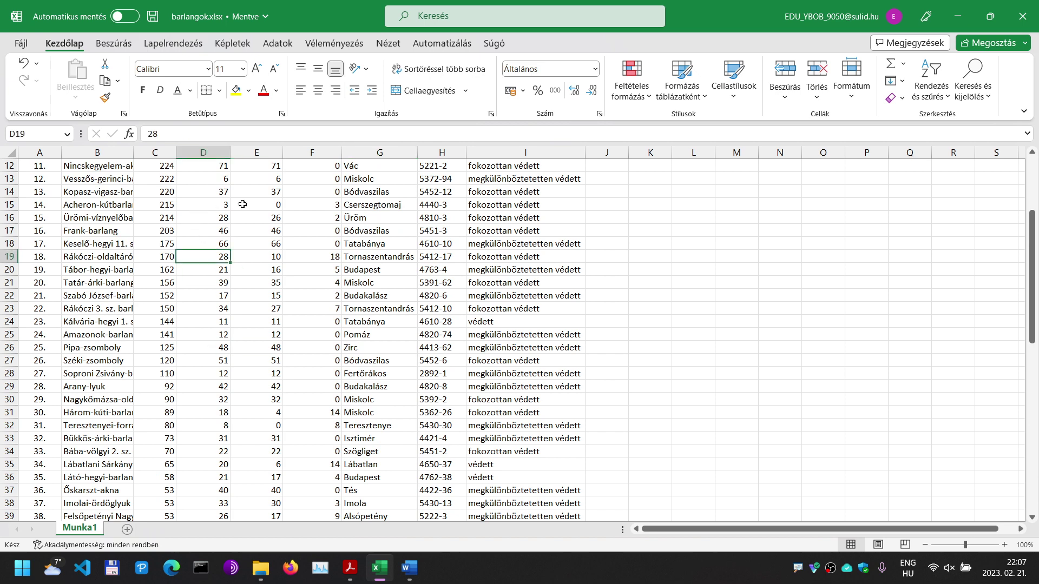
pyautogui.scroll(4, 216, 268)
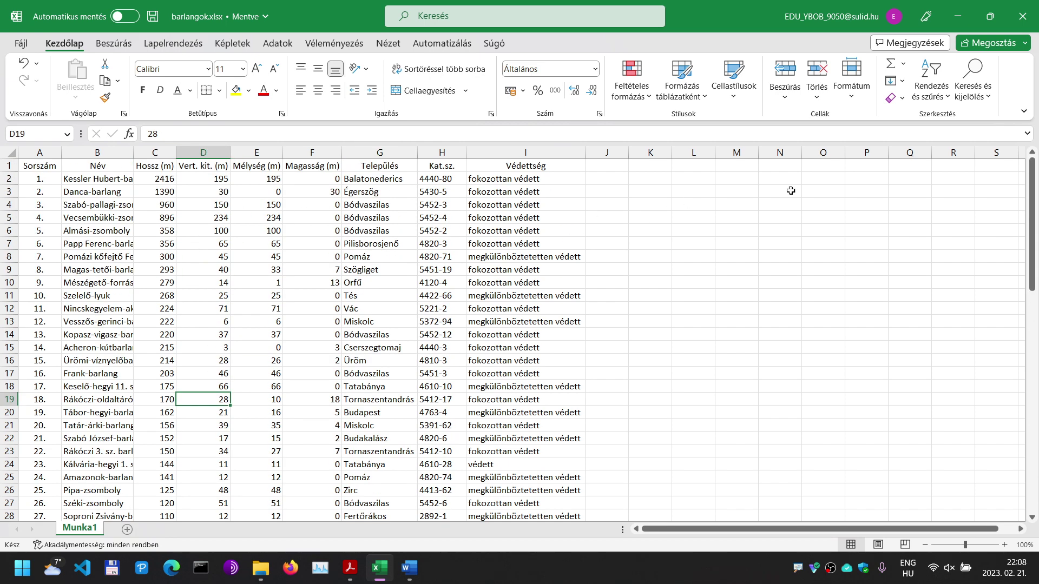
pyautogui.click(171, 189)
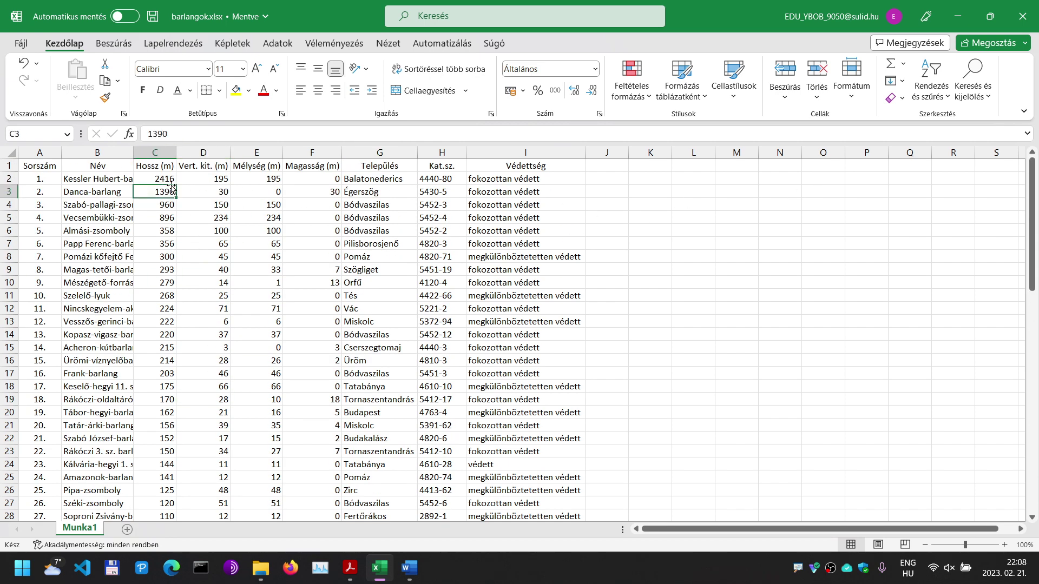
pyautogui.click(212, 180)
pyautogui.click(217, 194)
pyautogui.click(221, 208)
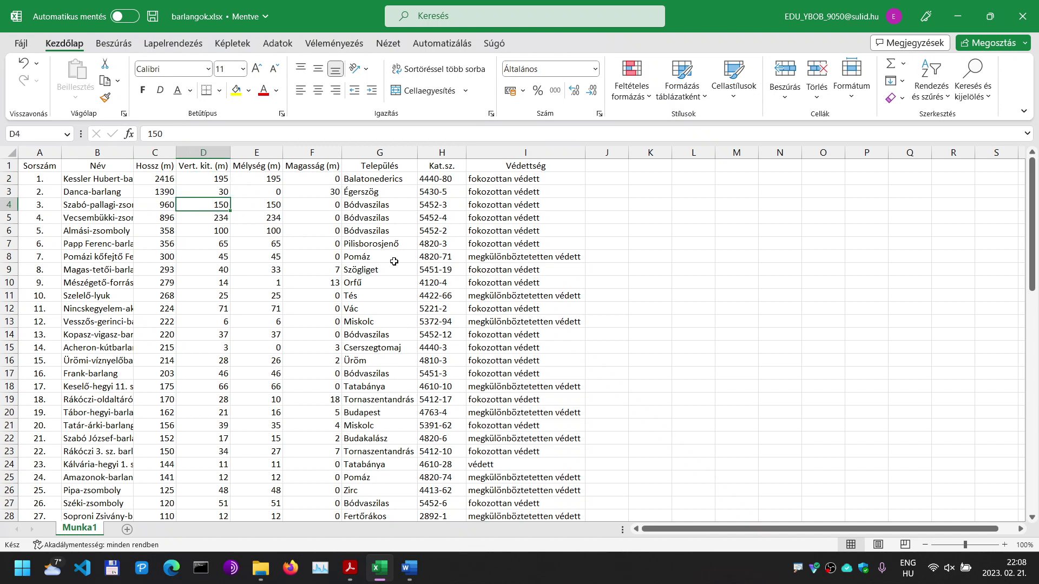
pyautogui.click(276, 241)
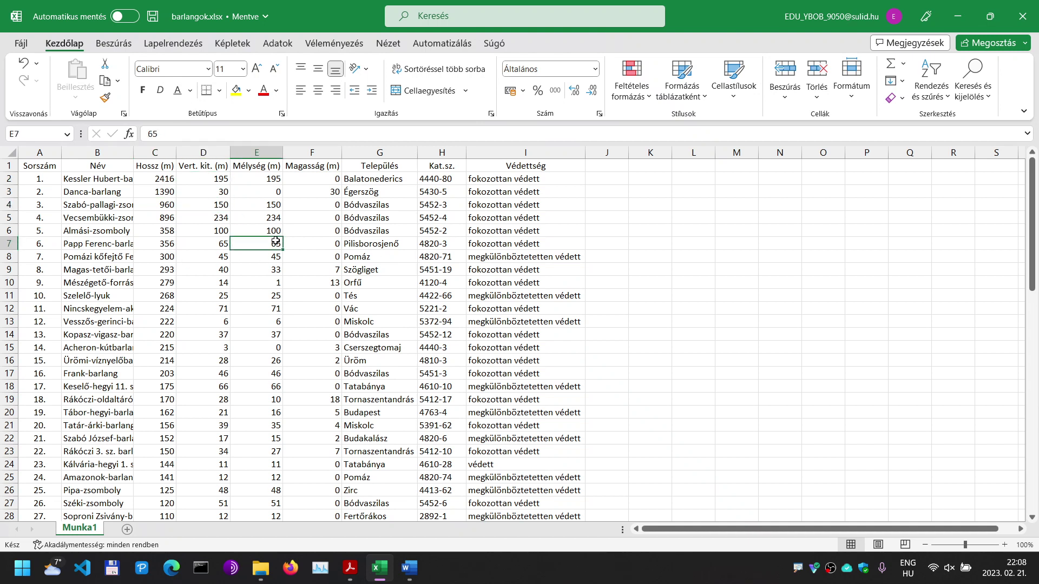
pyautogui.click(162, 179)
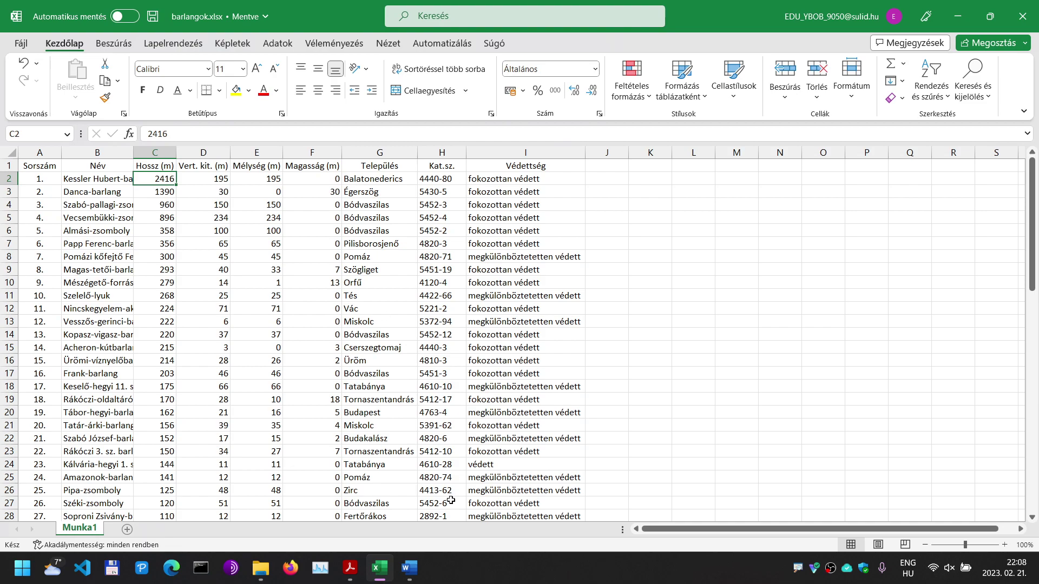
# Step: Examine the second exercise's tasks in the PDF sheet and compare the open Word document's name with the required barlangnaplo
pyautogui.click(350, 567)
pyautogui.scroll(-10, 409, 432)
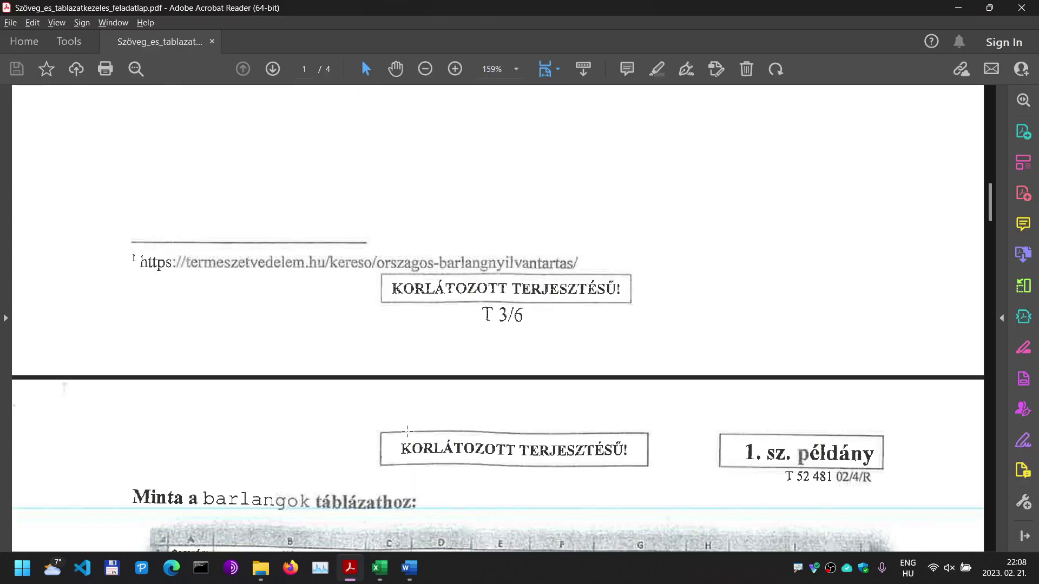
pyautogui.scroll(-15, 407, 431)
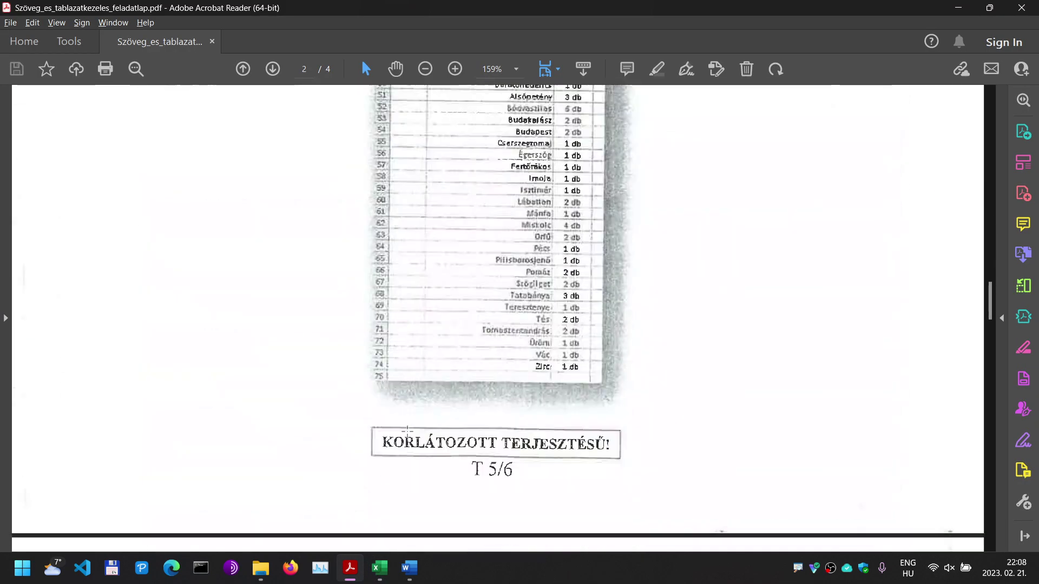
pyautogui.scroll(-6, 407, 431)
pyautogui.scroll(2, 407, 431)
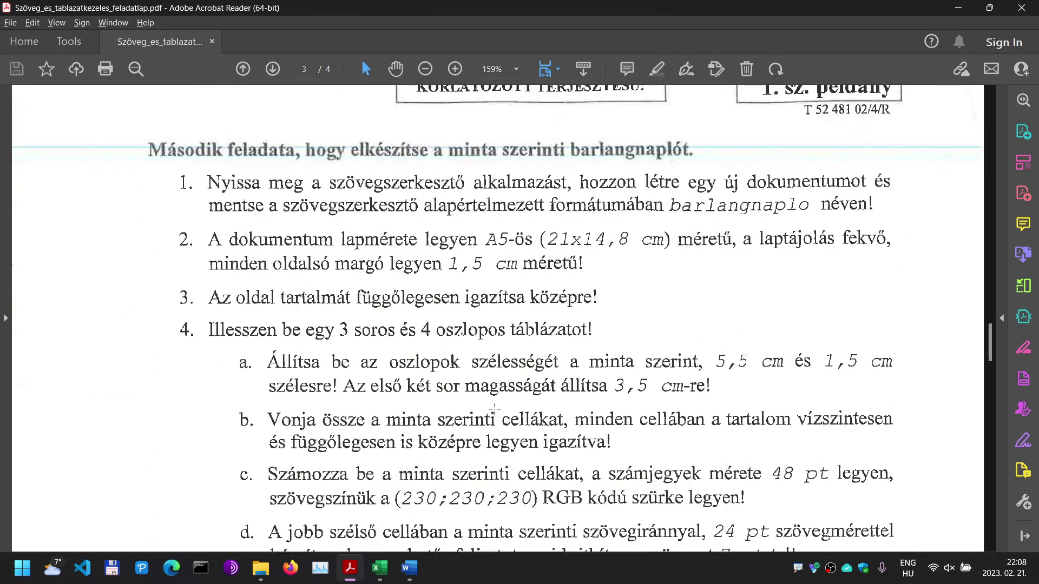
pyautogui.click(410, 568)
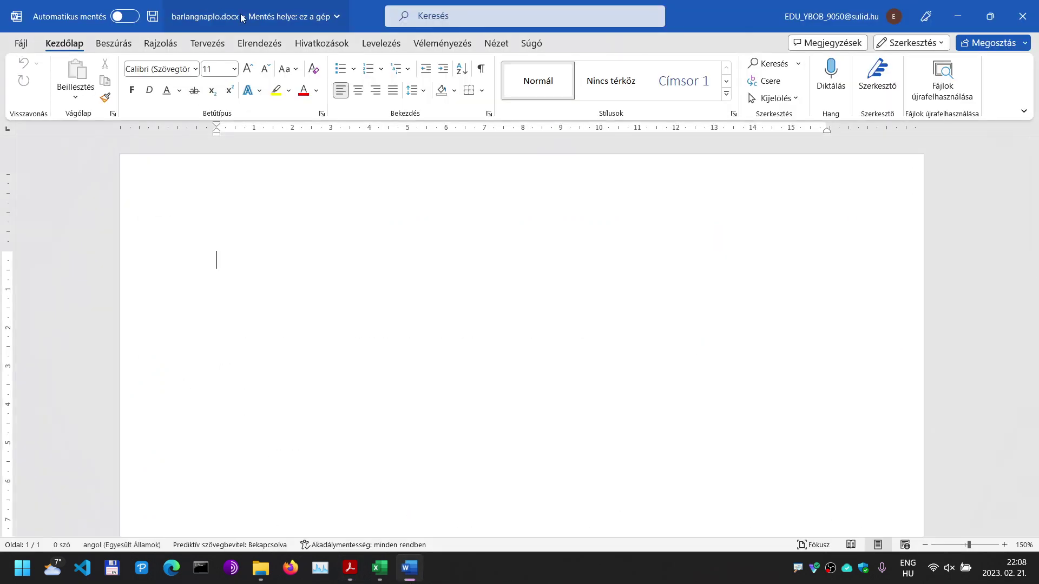
pyautogui.hotkey('alt', 'Tab')
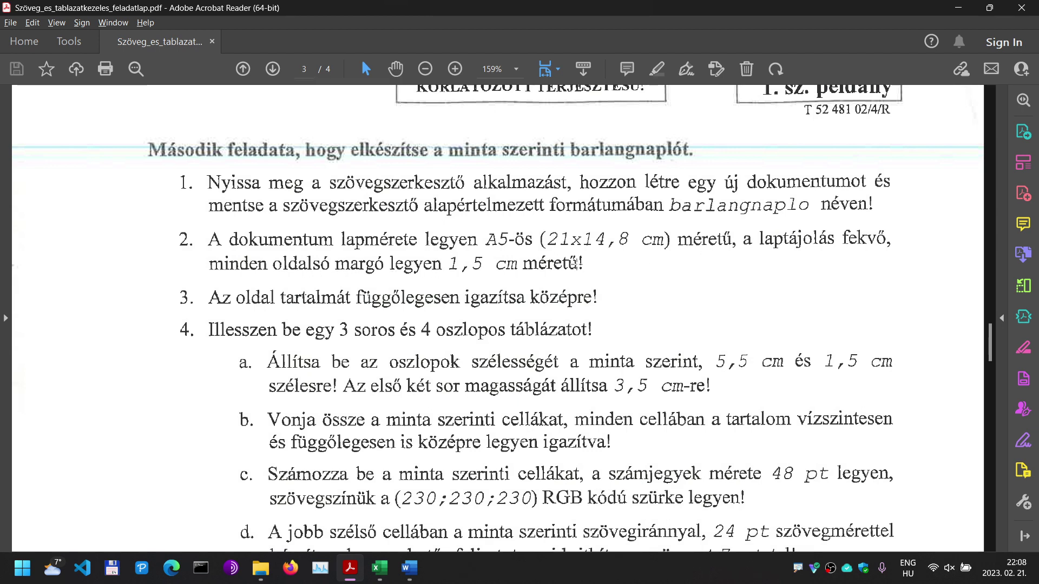
pyautogui.moveTo(990, 326); pyautogui.dragTo(979, 307)
pyautogui.scroll(-5, 979, 306)
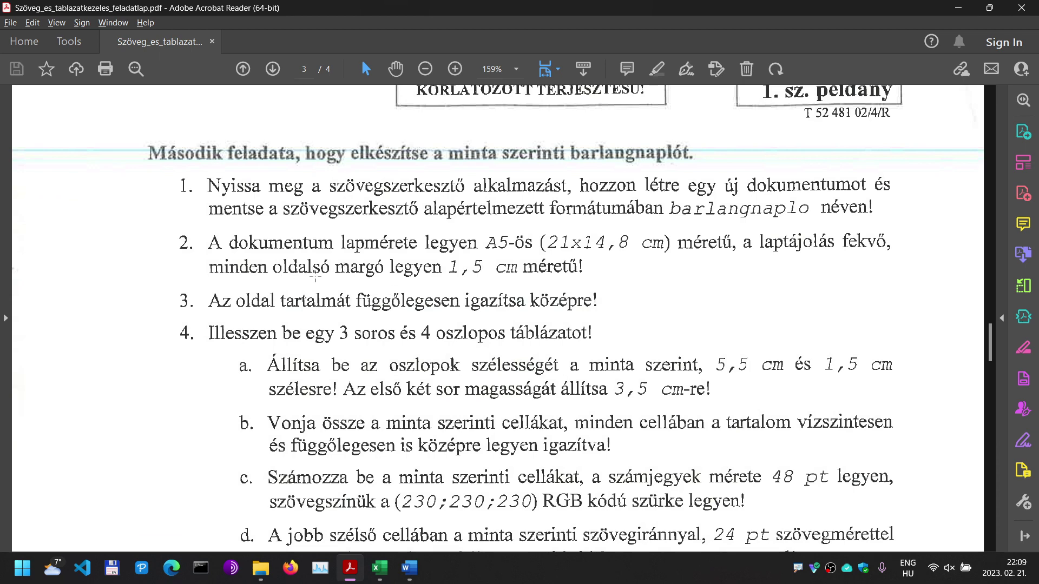
# Step: Switch to the barlangnaplo document in Word and set its paper size to A5
pyautogui.hotkey('alt', 'Tab')
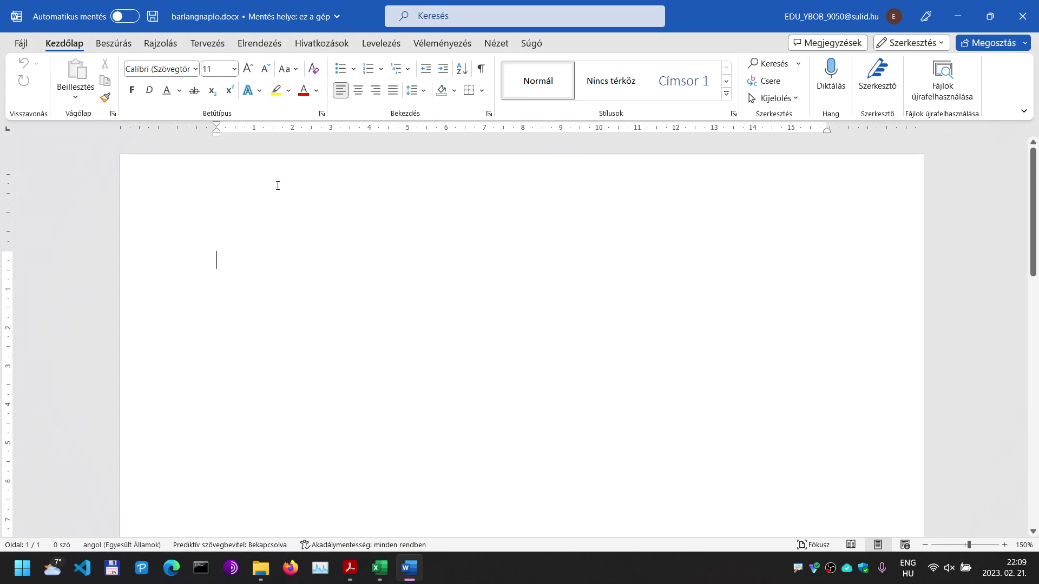
pyautogui.click(260, 43)
pyautogui.click(114, 44)
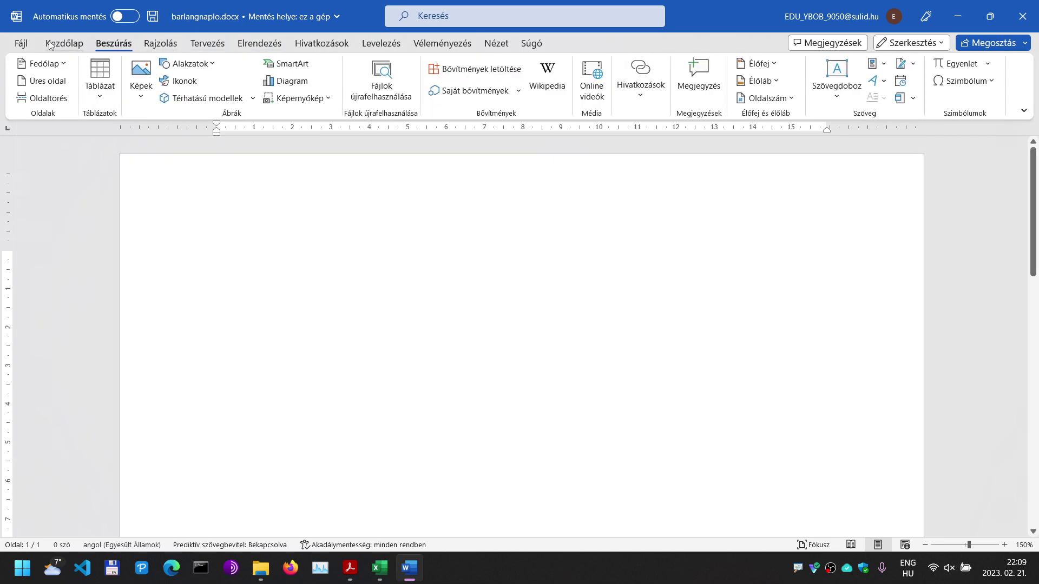
pyautogui.click(260, 43)
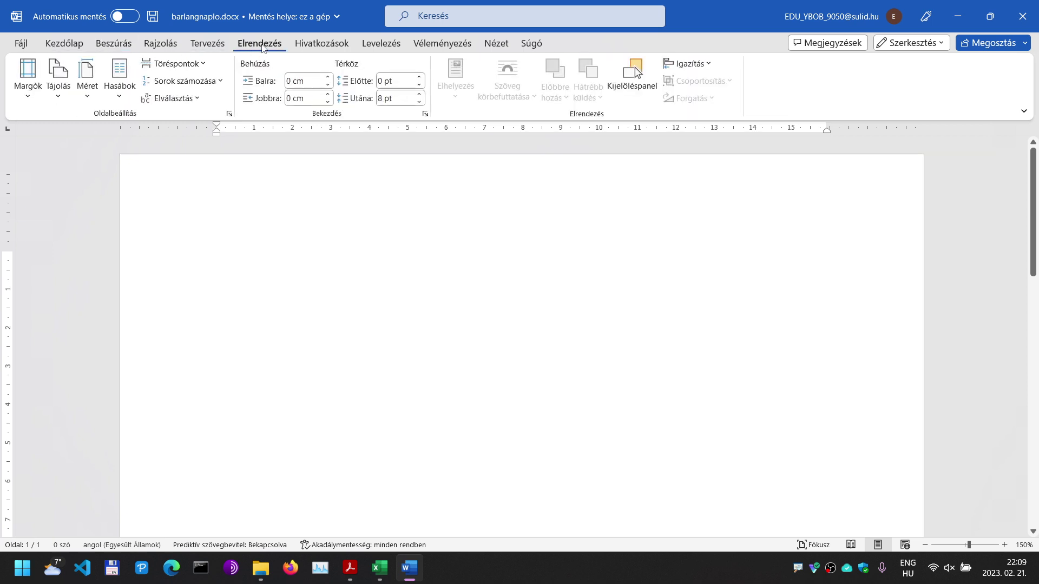
pyautogui.click(87, 98)
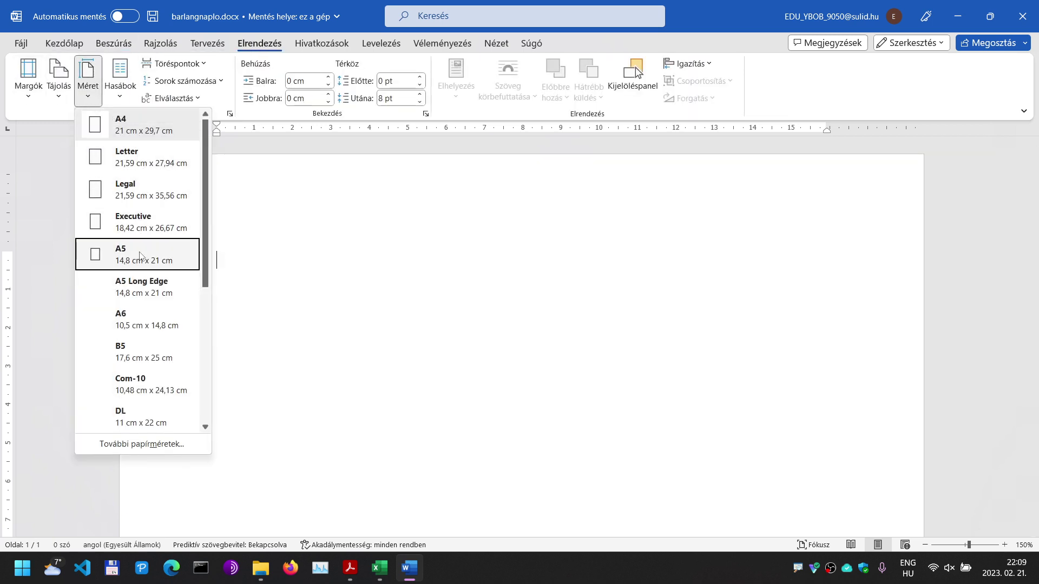
pyautogui.click(140, 254)
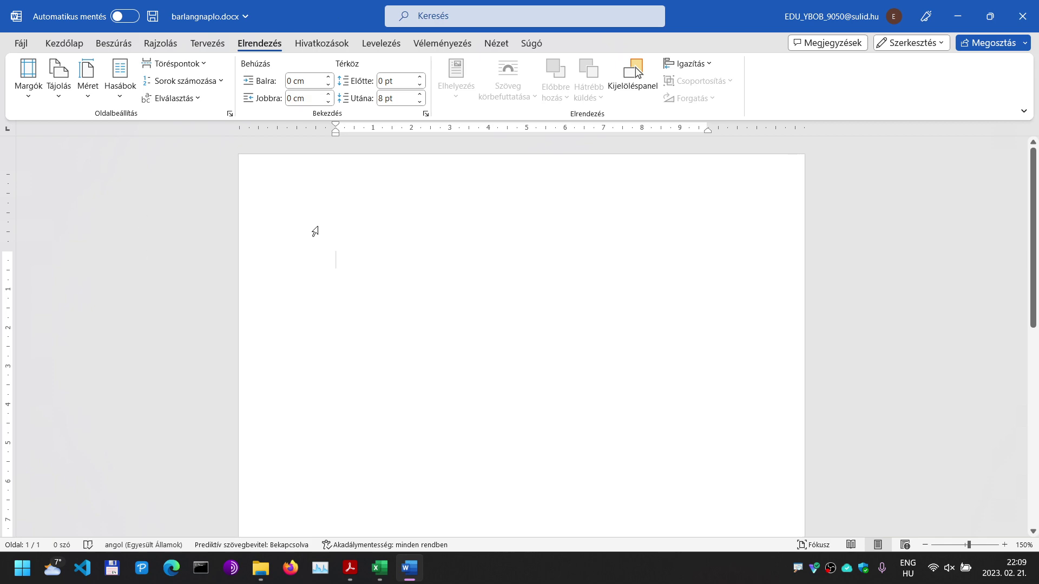
# Step: Check the page requirements in task 2 of the PDF and set the barlangnaplo document's orientation to landscape
pyautogui.hotkey('alt', 'Tab')
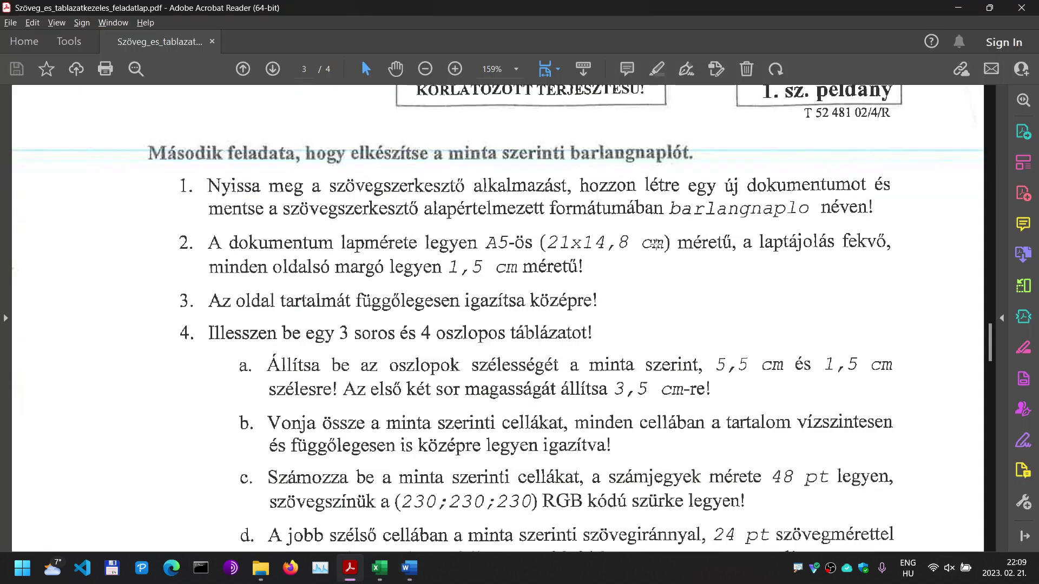
pyautogui.hotkey('alt', 'Tab')
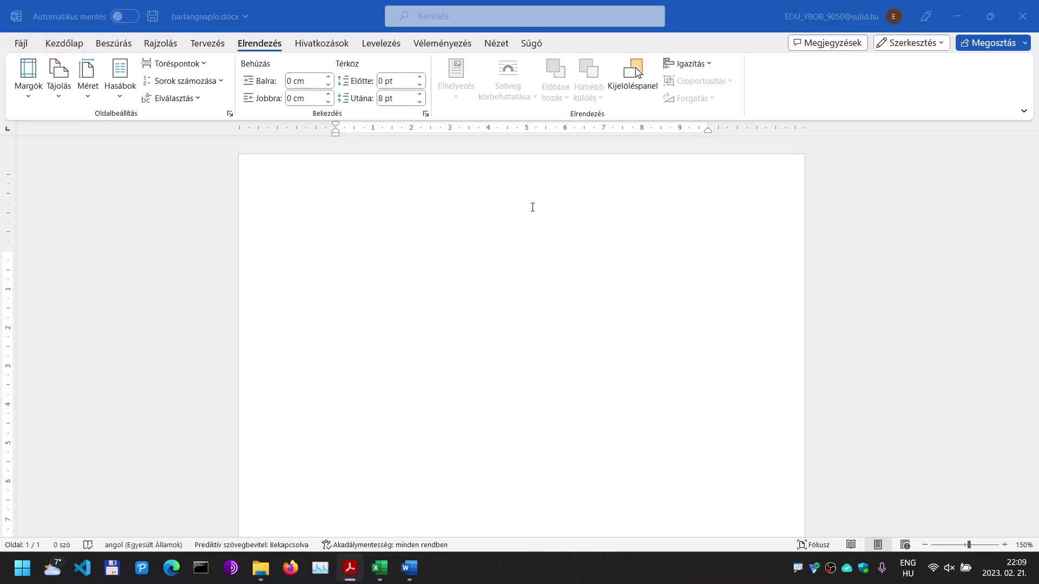
pyautogui.click(59, 81)
pyautogui.click(69, 157)
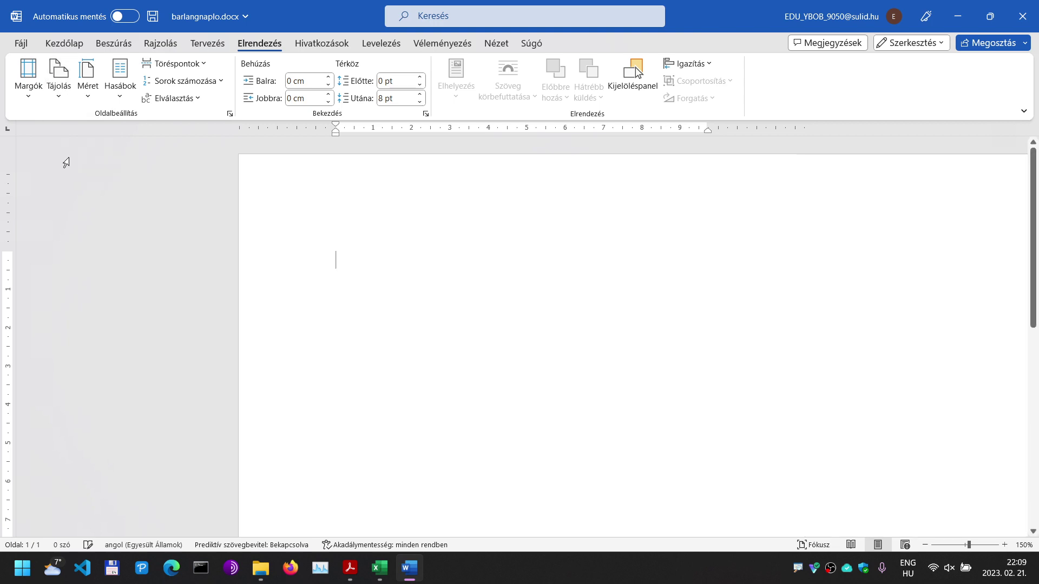
# Step: Set custom page margins of 1.5 cm at left and right and 2.5 cm at top and bottom for the whole document
pyautogui.click(28, 81)
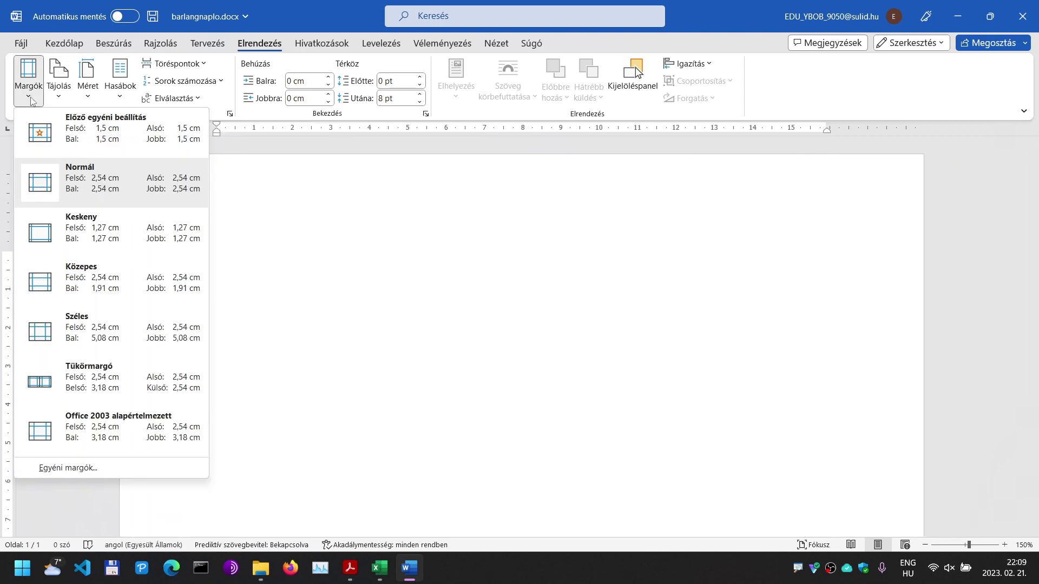
pyautogui.click(81, 467)
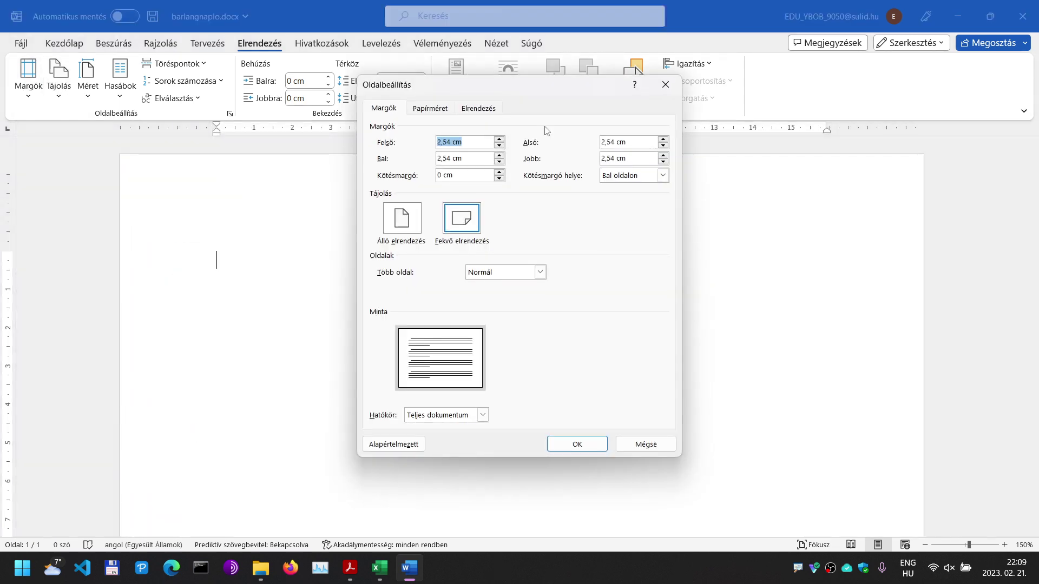
pyautogui.write('1,5')
pyautogui.press('Tab')
pyautogui.write('1')
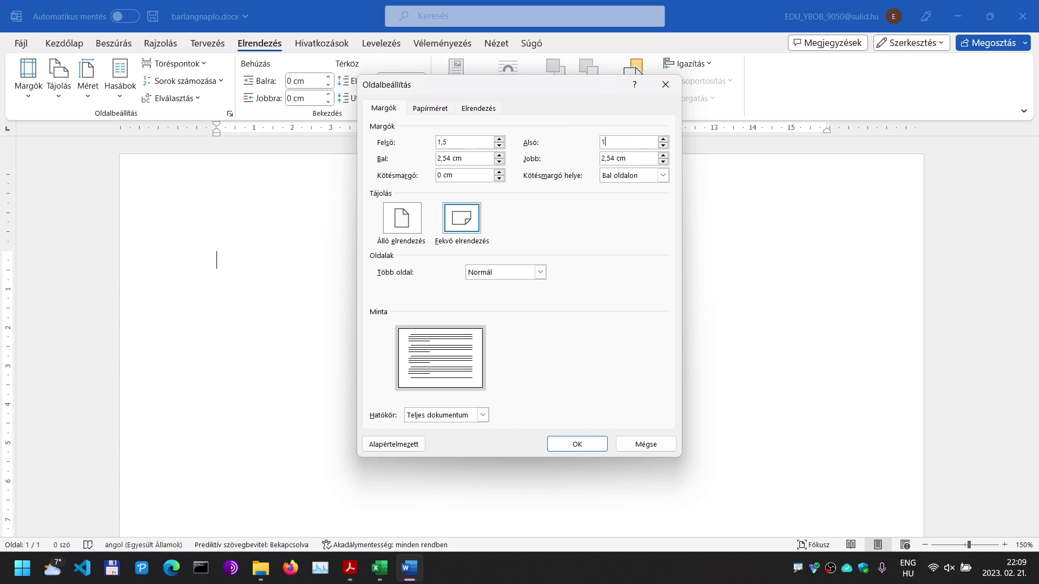
pyautogui.press('Tab')
pyautogui.write('1')
pyautogui.moveTo(633, 160); pyautogui.dragTo(562, 158)
pyautogui.write('1')
pyautogui.write('2')
pyautogui.press('Tab')
pyautogui.write('2,')
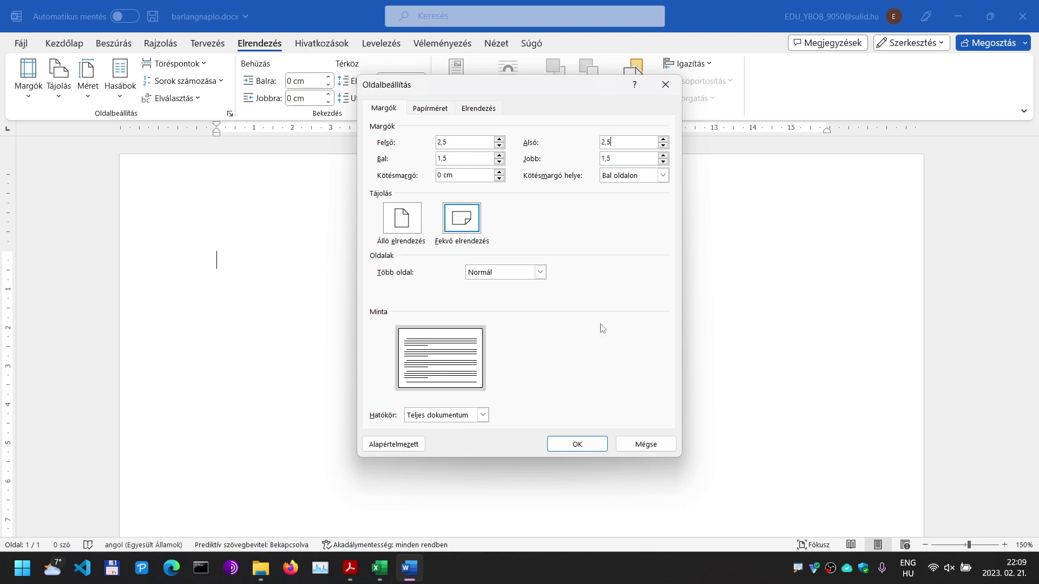
pyautogui.click(576, 445)
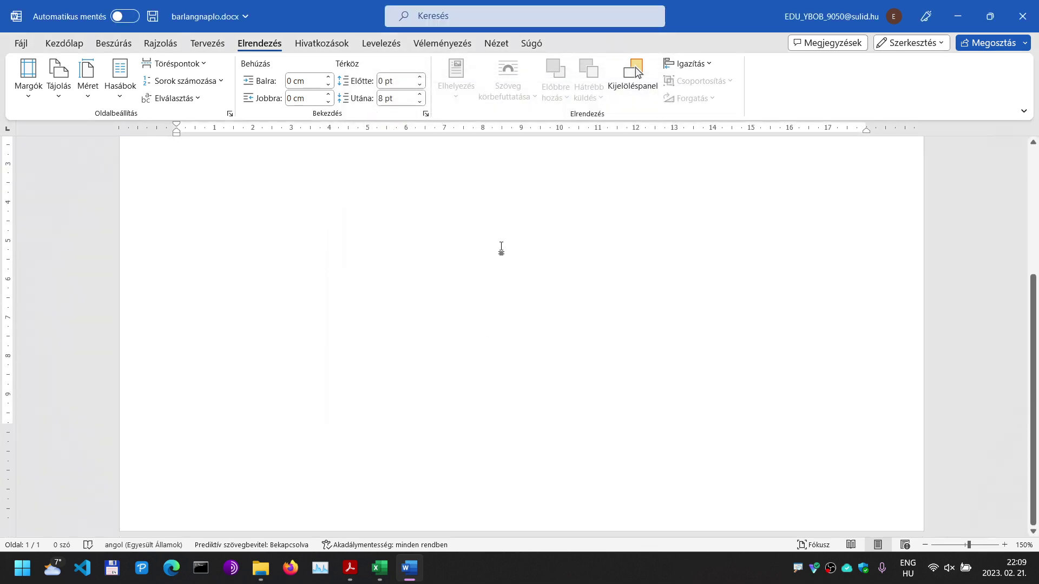
# Step: Examine the barlangnaplo sample page in the PDF and reread tasks 2 to 4, especially the side margin requirement
pyautogui.hotkey('alt', 'Tab')
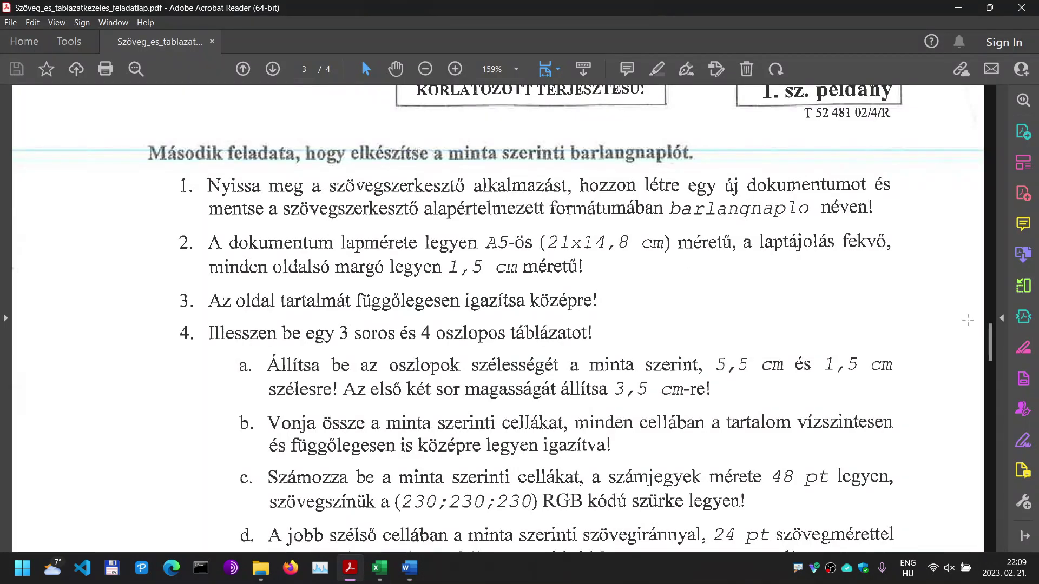
pyautogui.moveTo(990, 326); pyautogui.dragTo(987, 457)
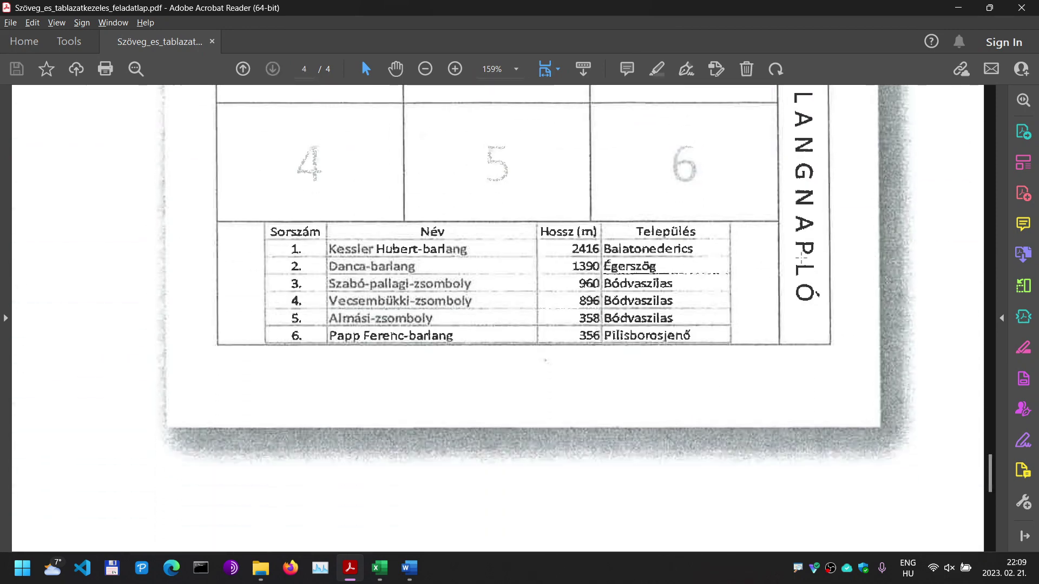
pyautogui.scroll(4, 862, 254)
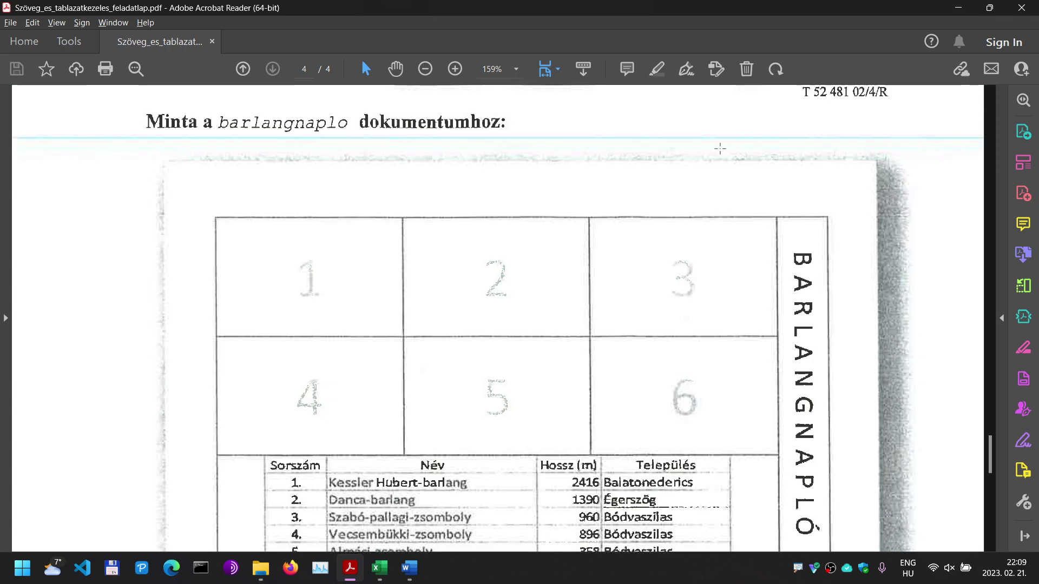
pyautogui.scroll(2, 718, 184)
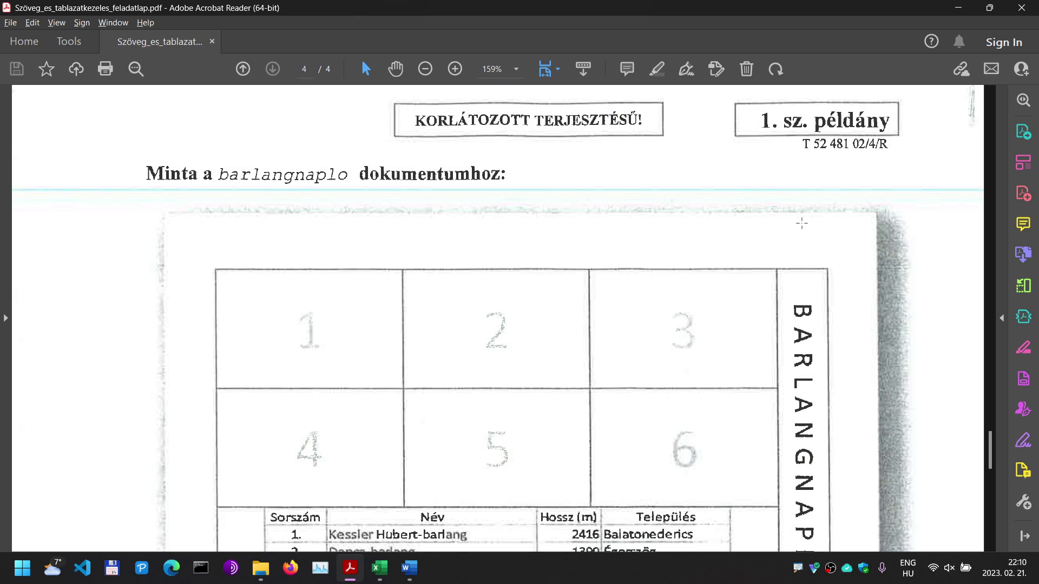
pyautogui.scroll(2, 793, 215)
pyautogui.scroll(14, 825, 238)
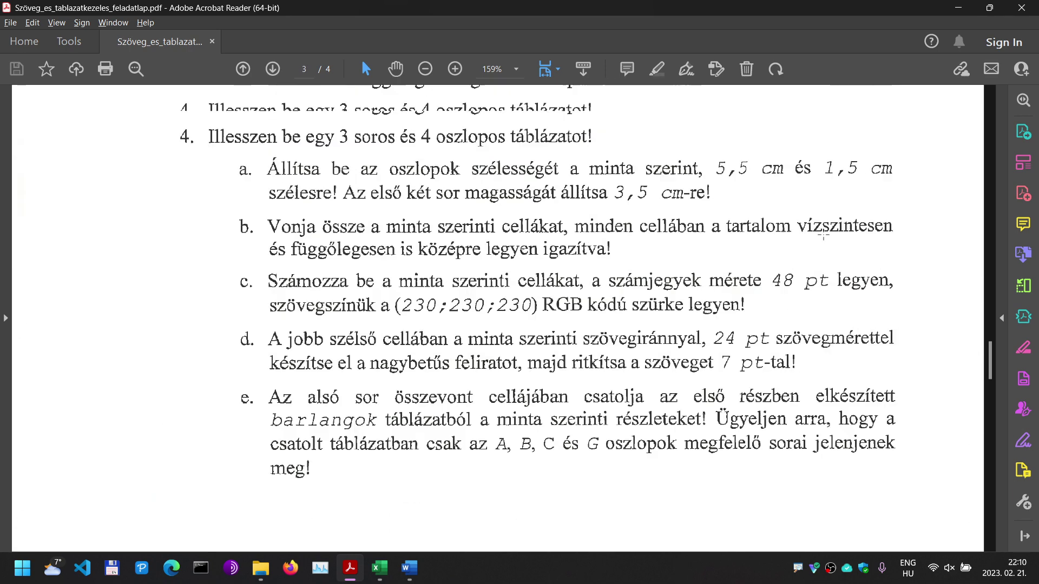
pyautogui.scroll(6, 823, 234)
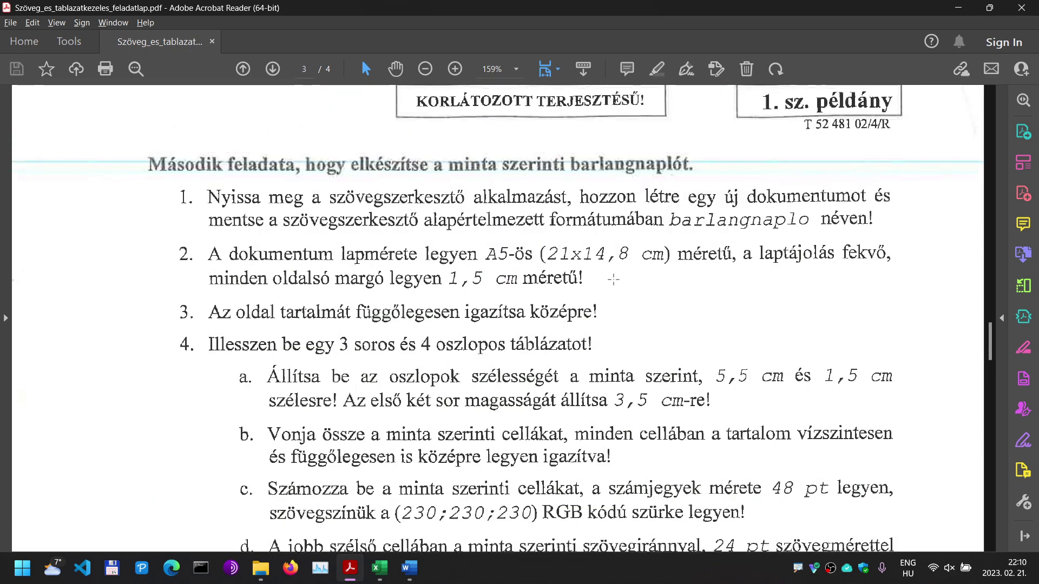
pyautogui.scroll(-3, 612, 279)
pyautogui.scroll(1, 612, 279)
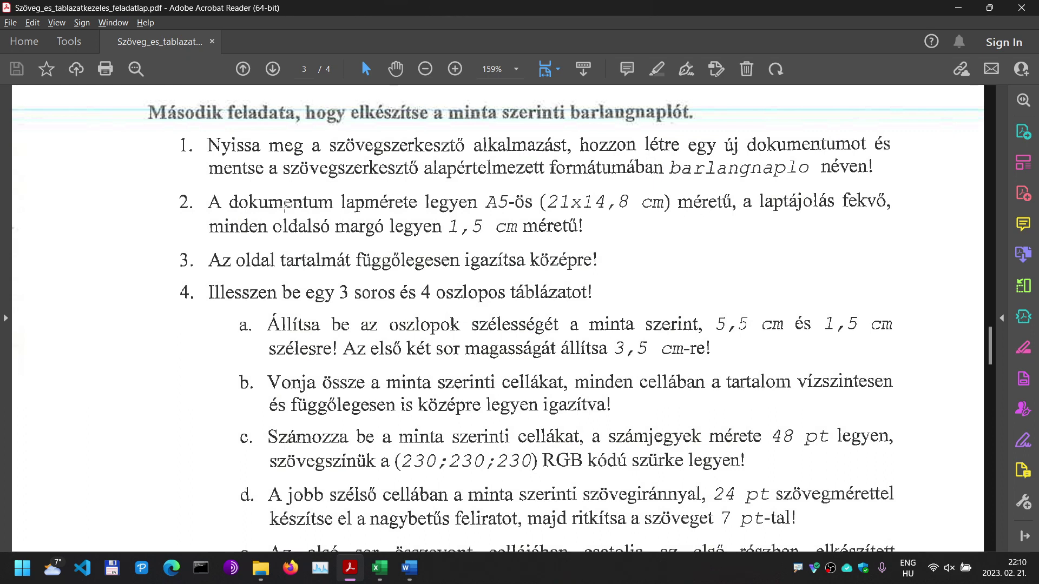
pyautogui.moveTo(229, 217); pyautogui.dragTo(443, 238)
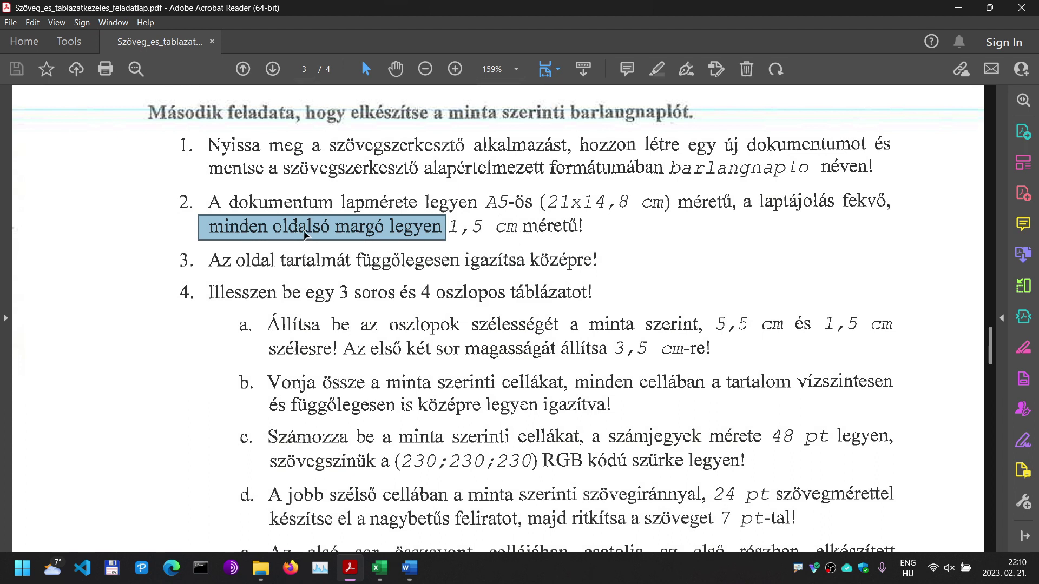
pyautogui.scroll(-1, 623, 234)
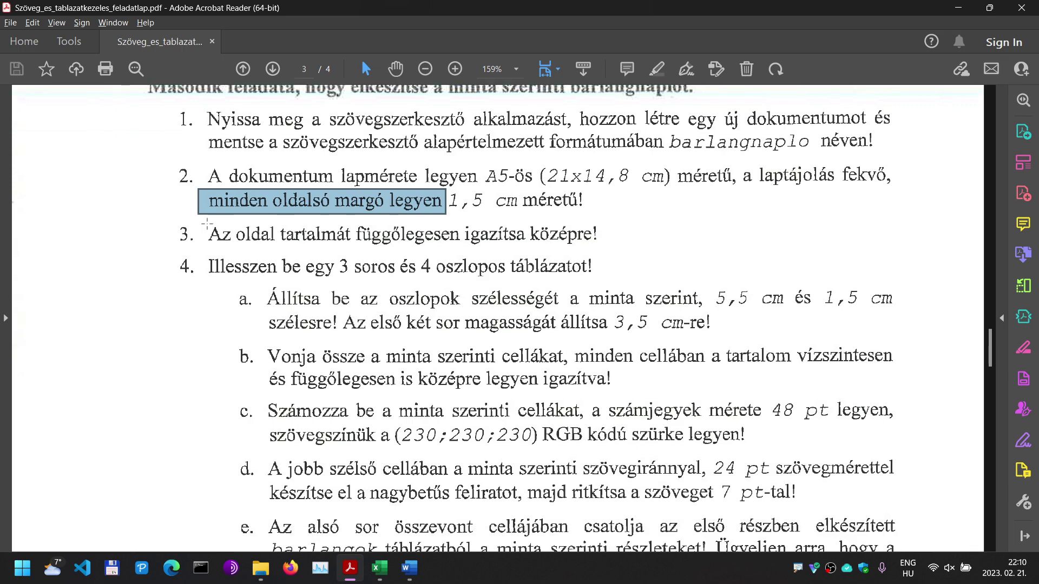
# Step: Switch to the barlangnaplo document in Word and set the page's vertical alignment to centred (Középre)
pyautogui.hotkey('alt', 'Tab')
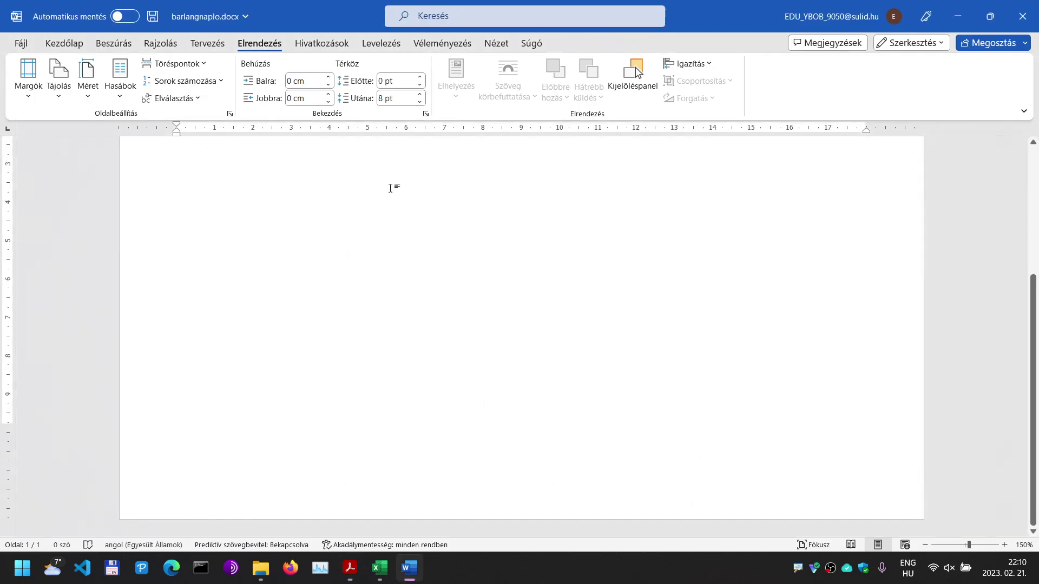
pyautogui.click(230, 114)
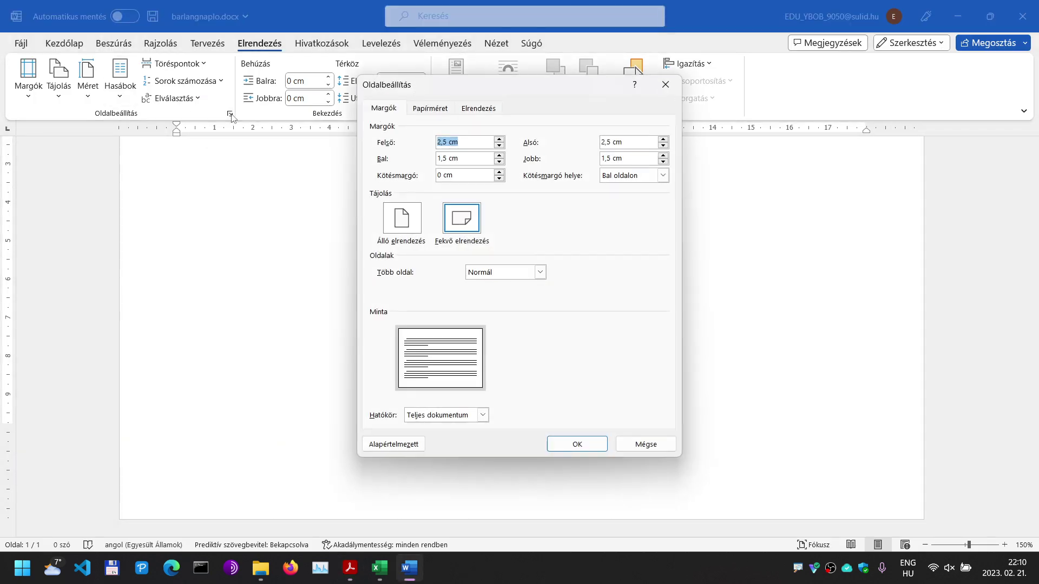
pyautogui.click(479, 108)
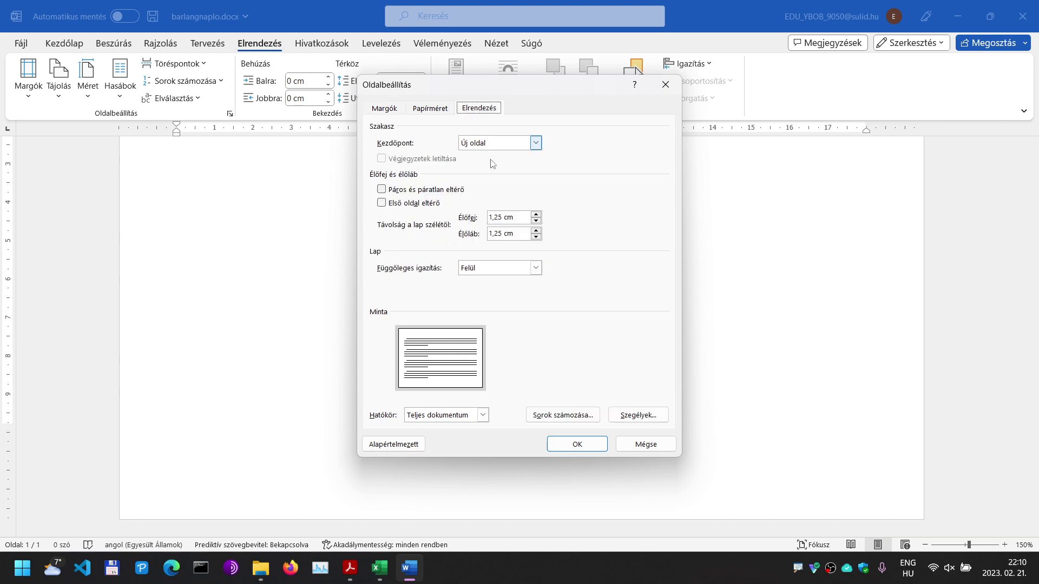
pyautogui.click(500, 268)
pyautogui.click(489, 291)
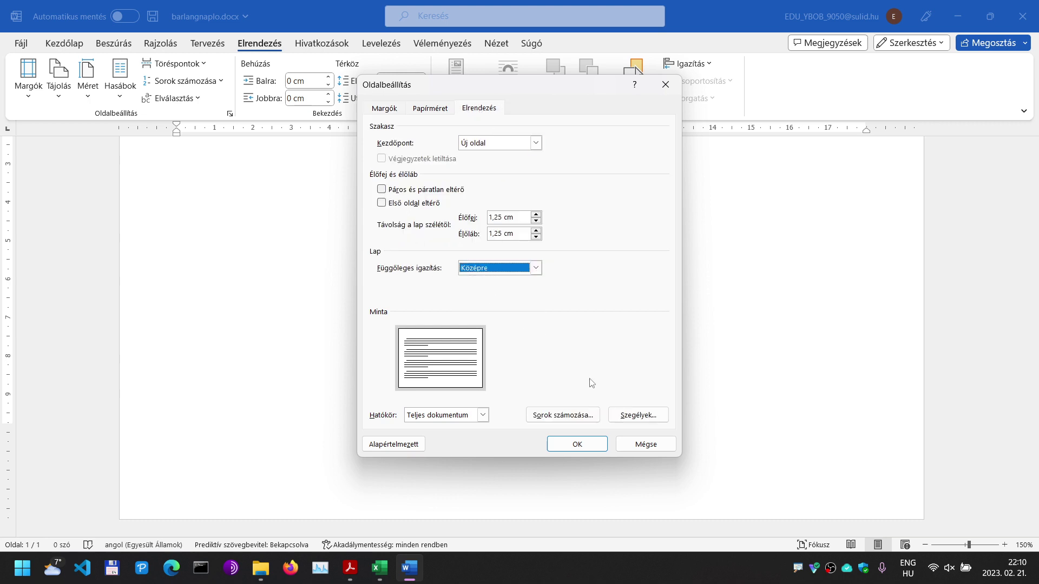
pyautogui.click(577, 443)
# Step: Check task 4 in the PDF and insert a table with 4 columns and 3 rows into the barlangnaplo document
pyautogui.hotkey('alt', 'Tab')
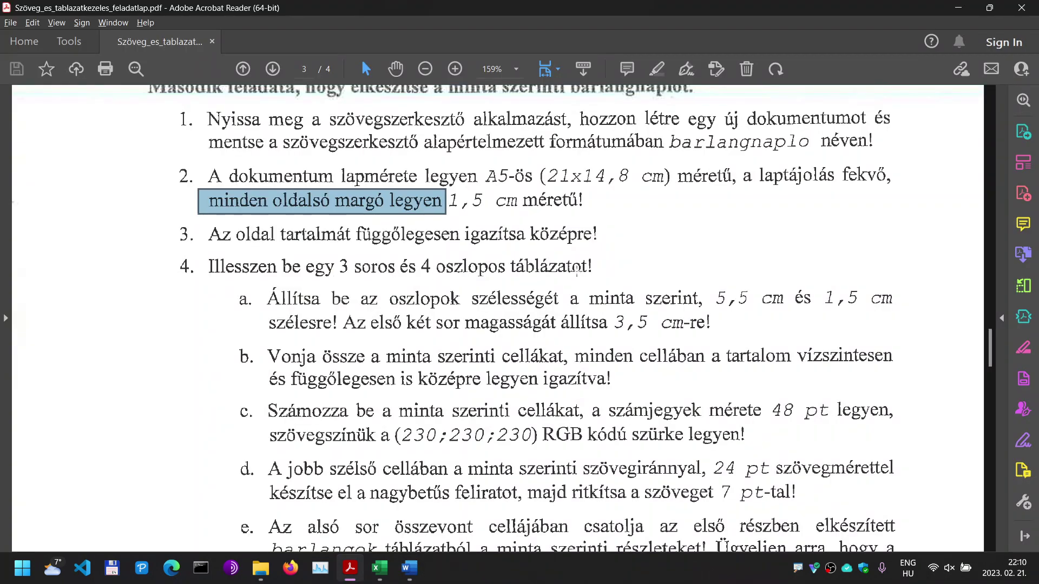
pyautogui.hotkey('alt', 'Tab')
pyautogui.click(131, 46)
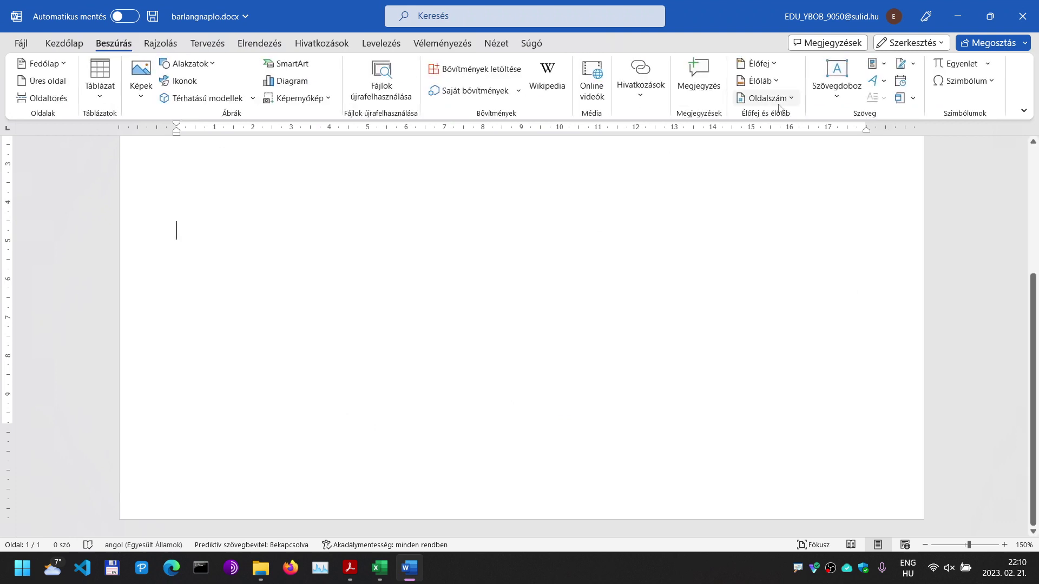
pyautogui.click(108, 102)
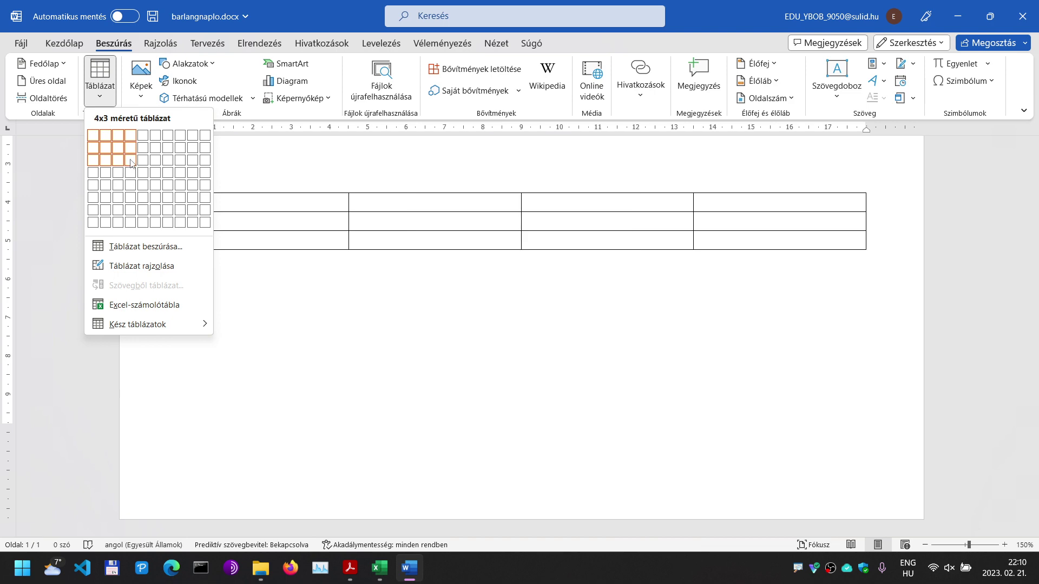
pyautogui.press('Escape')
# Step: Check the column widths against the PDF's instructions and sample, and set the table's first three columns to 5.5 cm wide
pyautogui.hotkey('alt', 'Tab')
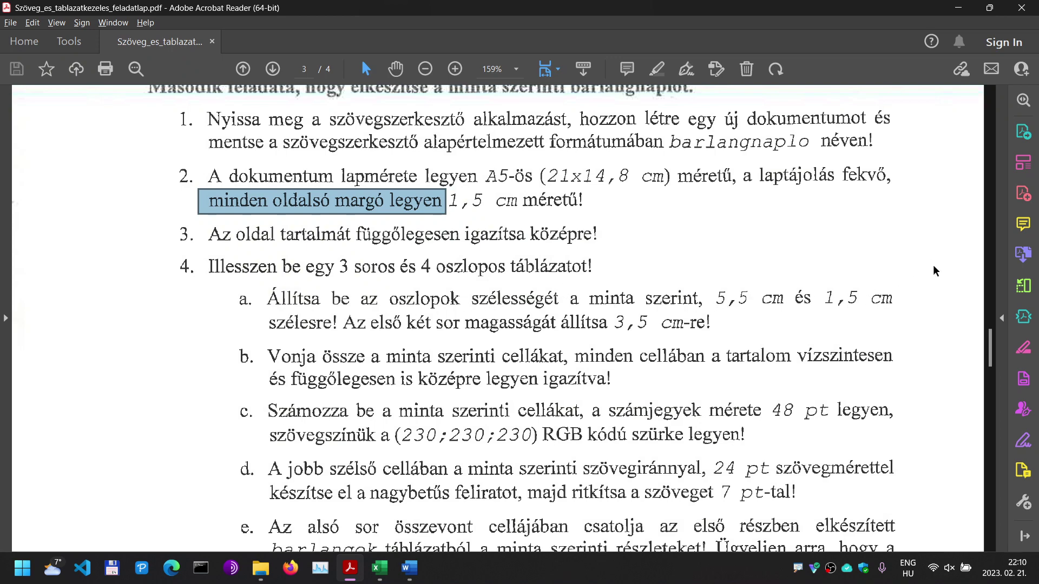
pyautogui.hotkey('alt', 'Tab')
pyautogui.hotkey('alt', 'Tab')
pyautogui.moveTo(991, 339); pyautogui.dragTo(986, 449)
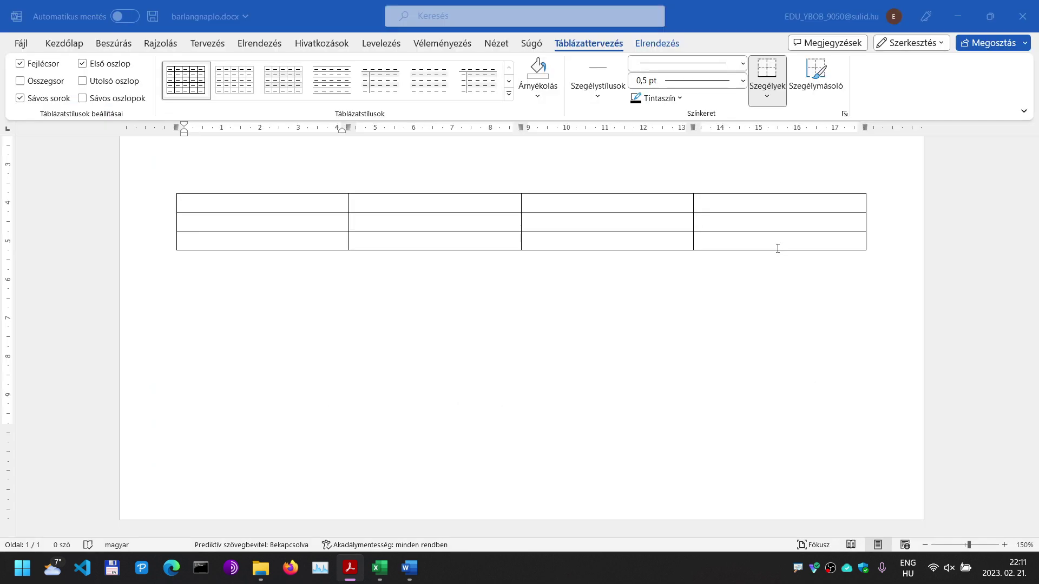
pyautogui.hotkey('alt', 'Tab')
pyautogui.moveTo(310, 203); pyautogui.dragTo(587, 198)
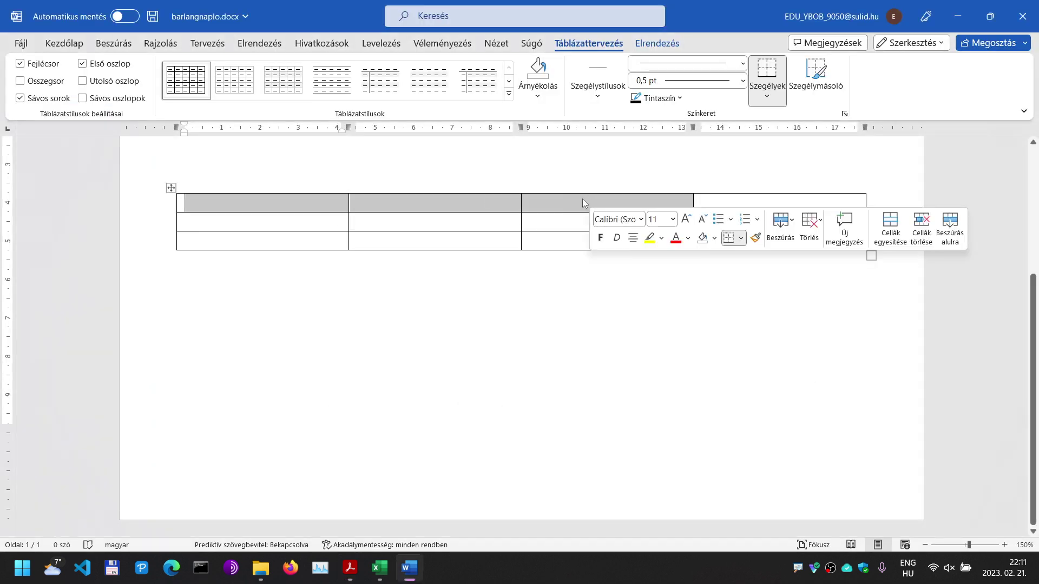
pyautogui.rightClick(586, 198)
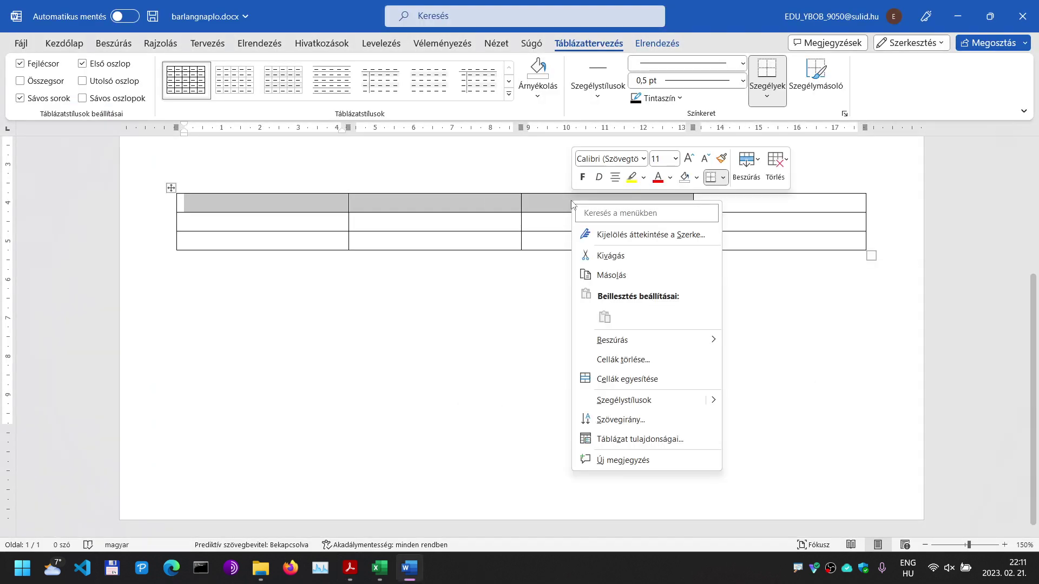
pyautogui.click(640, 439)
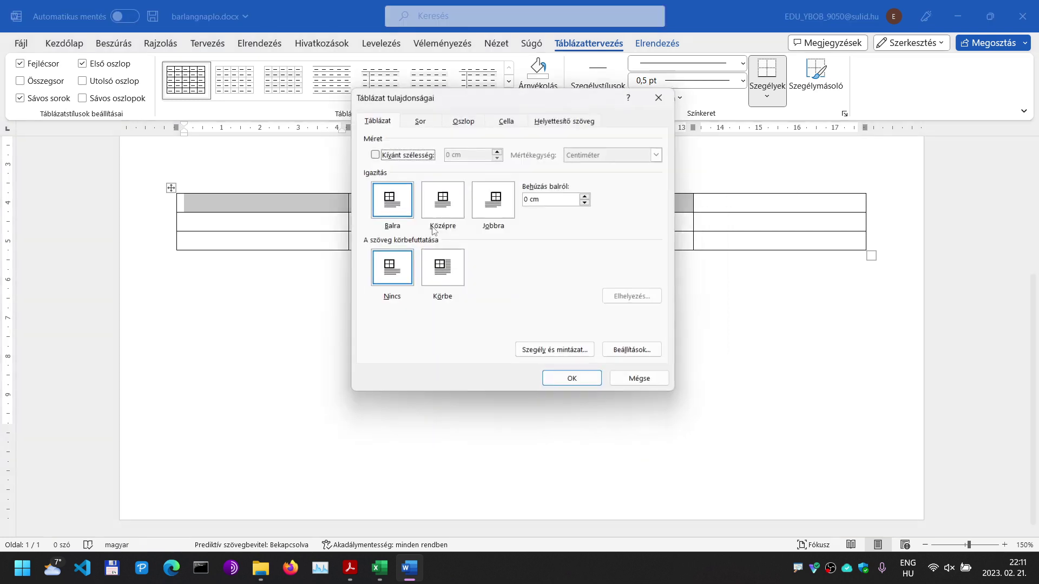
pyautogui.click(464, 121)
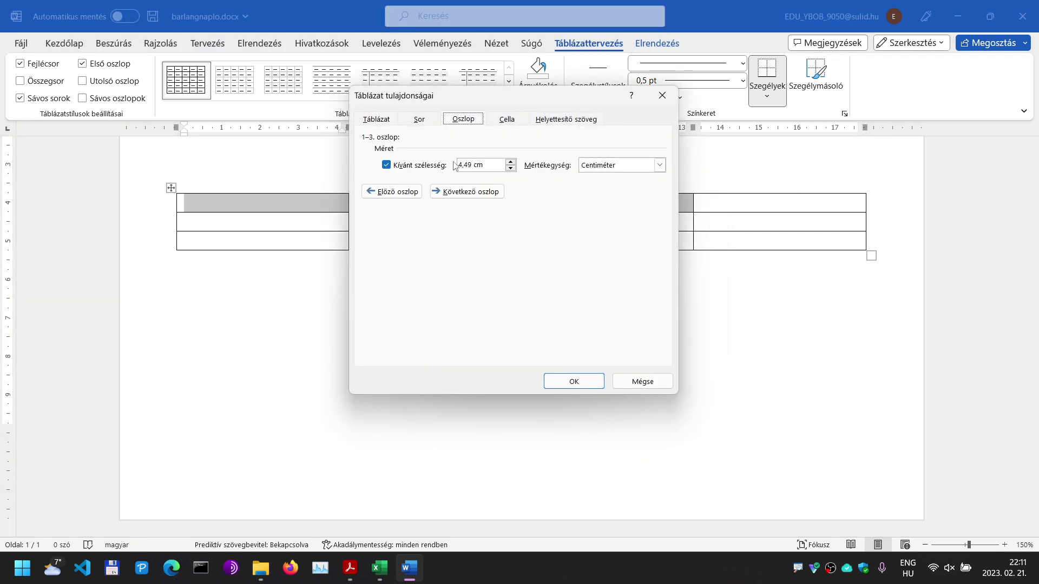
pyautogui.click(510, 162)
pyautogui.click(510, 162)
pyautogui.click(511, 163)
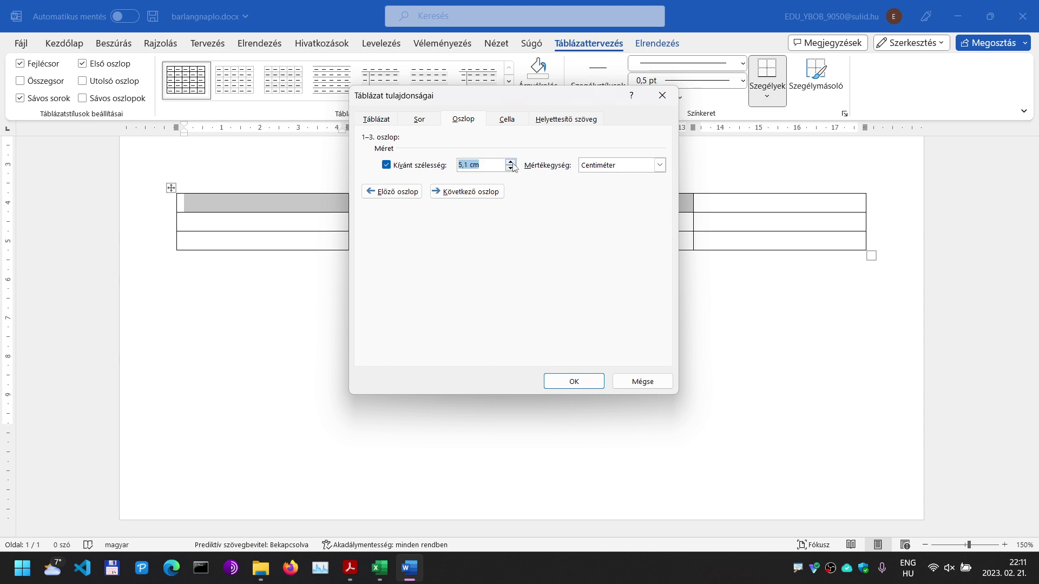
pyautogui.click(557, 380)
# Step: Set the width of the table's last column to 1.5 cm
pyautogui.click(883, 202)
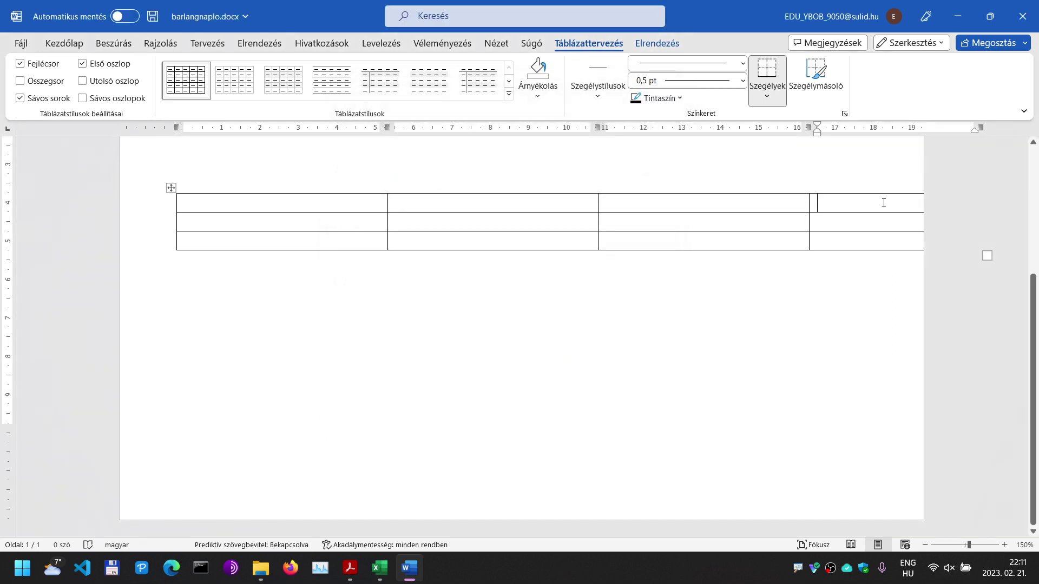
pyautogui.rightClick(884, 203)
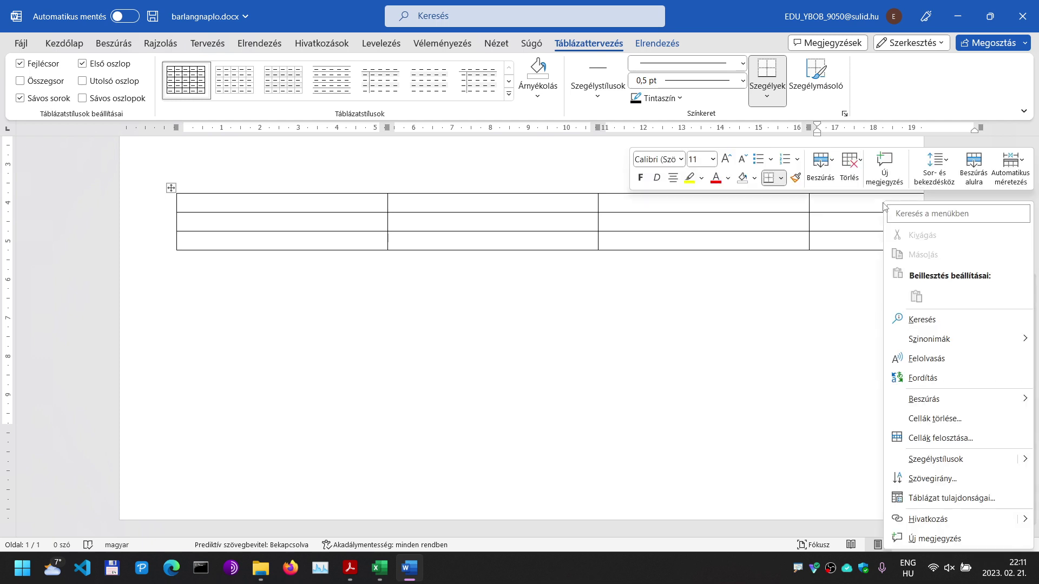
pyautogui.click(960, 501)
pyautogui.click(467, 191)
pyautogui.press('BackSpace')
pyautogui.write('1,5')
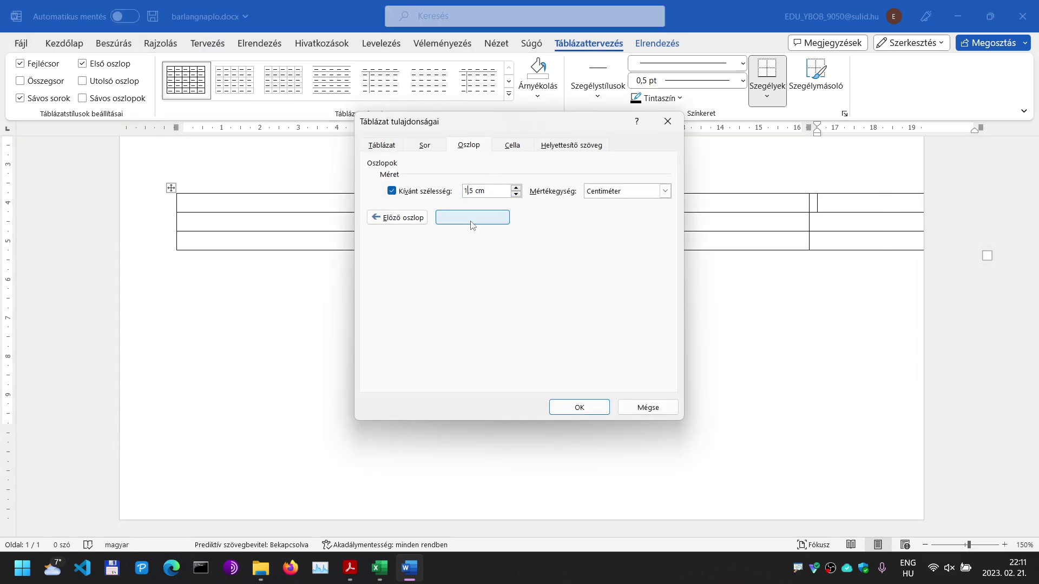
pyautogui.click(577, 407)
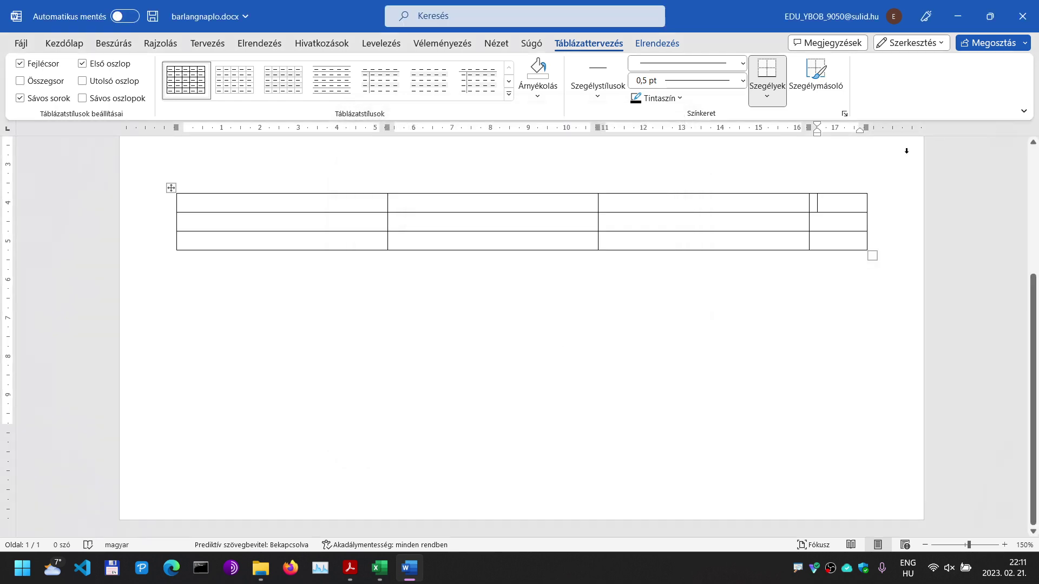
# Step: Compare the table with the barlangnaplo sample in the PDF and reread task 4a for the required row heights
pyautogui.hotkey('alt', 'Tab')
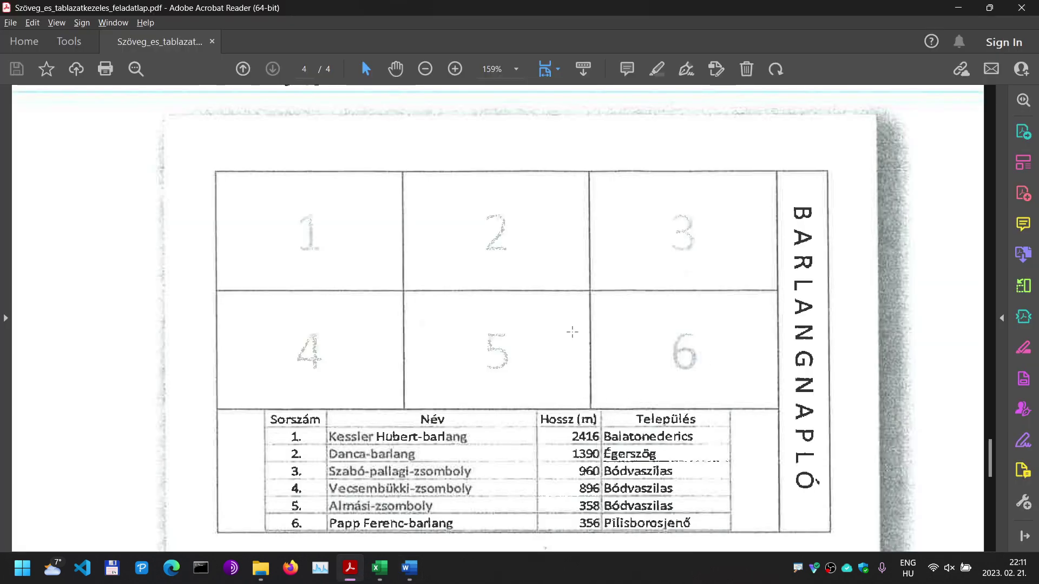
pyautogui.scroll(3, 796, 291)
pyautogui.scroll(10, 796, 291)
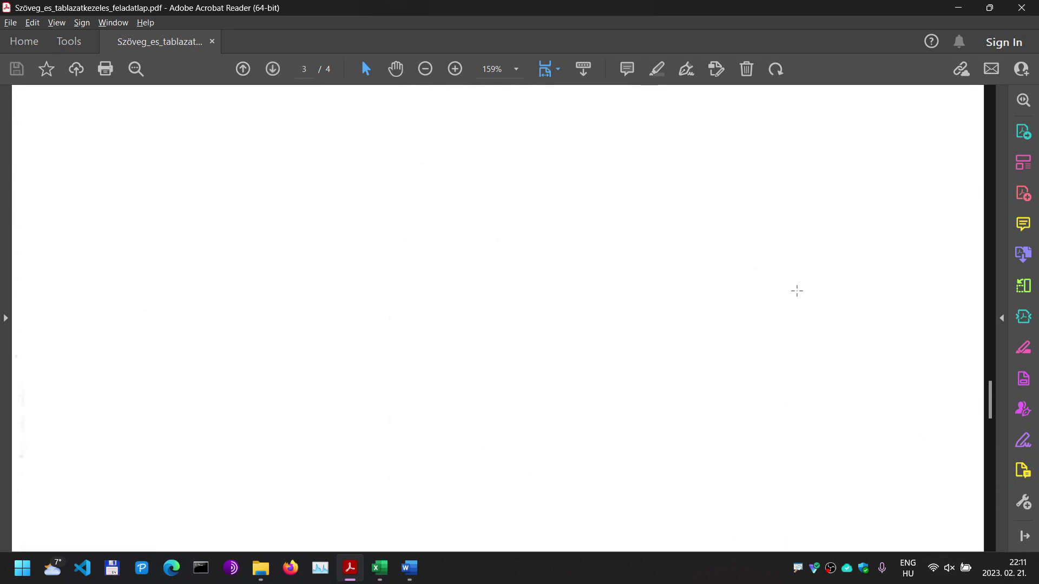
pyautogui.scroll(-9, 797, 291)
pyautogui.scroll(-6, 797, 291)
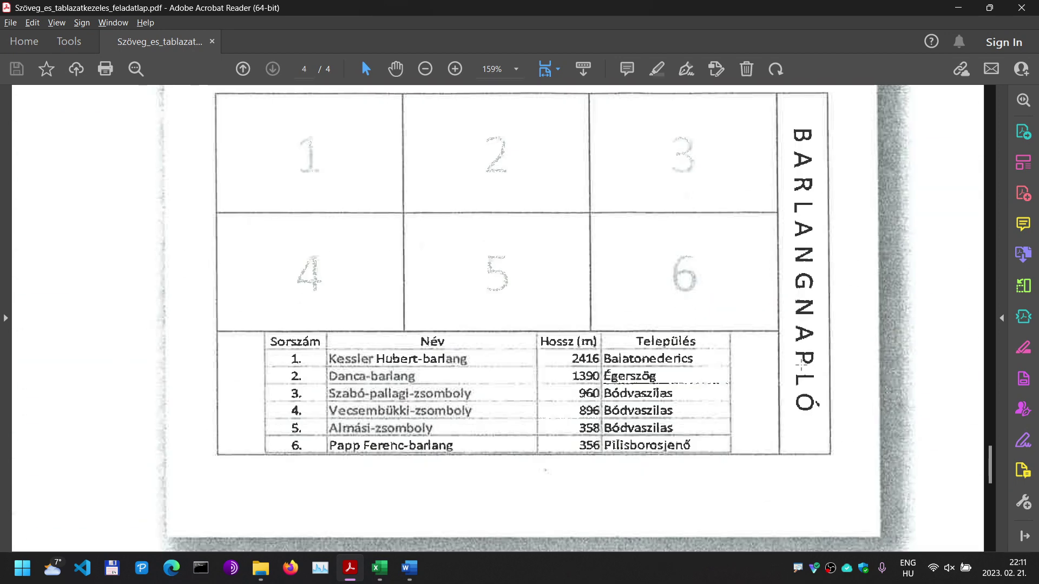
pyautogui.hotkey('alt', 'Tab')
pyautogui.hotkey('alt', 'Tab')
pyautogui.scroll(8, 594, 312)
pyautogui.scroll(10, 593, 312)
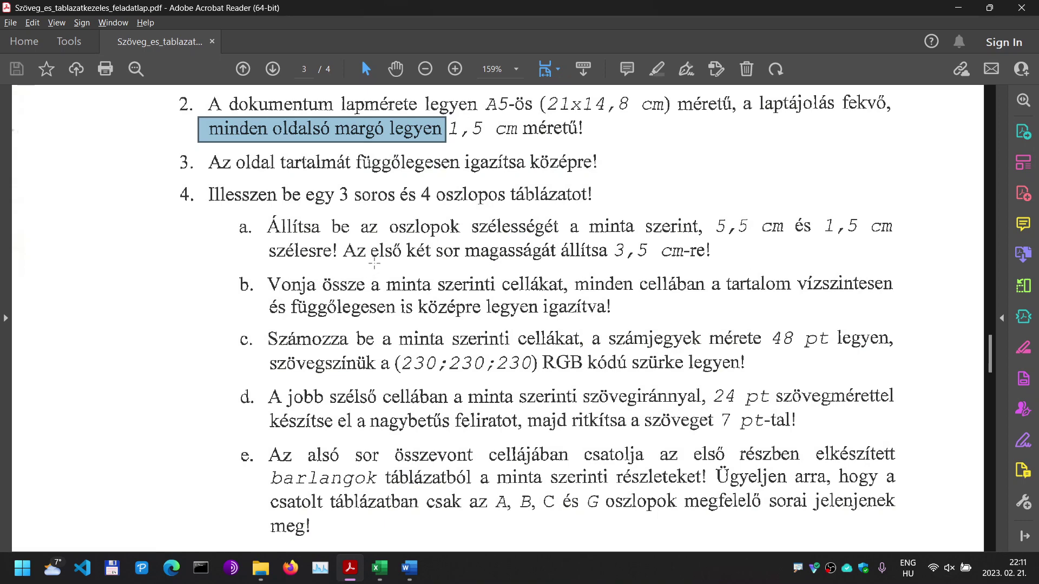
# Step: Set the height of the table's first two rows to exactly (Pontosan) 3.5 cm in the Word document
pyautogui.hotkey('alt', 'Tab')
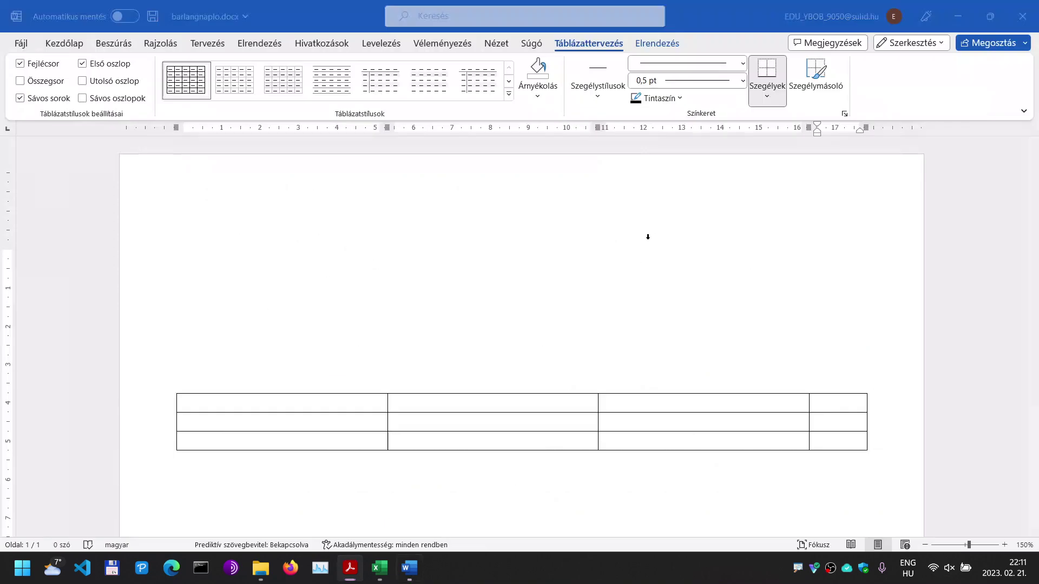
pyautogui.moveTo(214, 402); pyautogui.dragTo(213, 421)
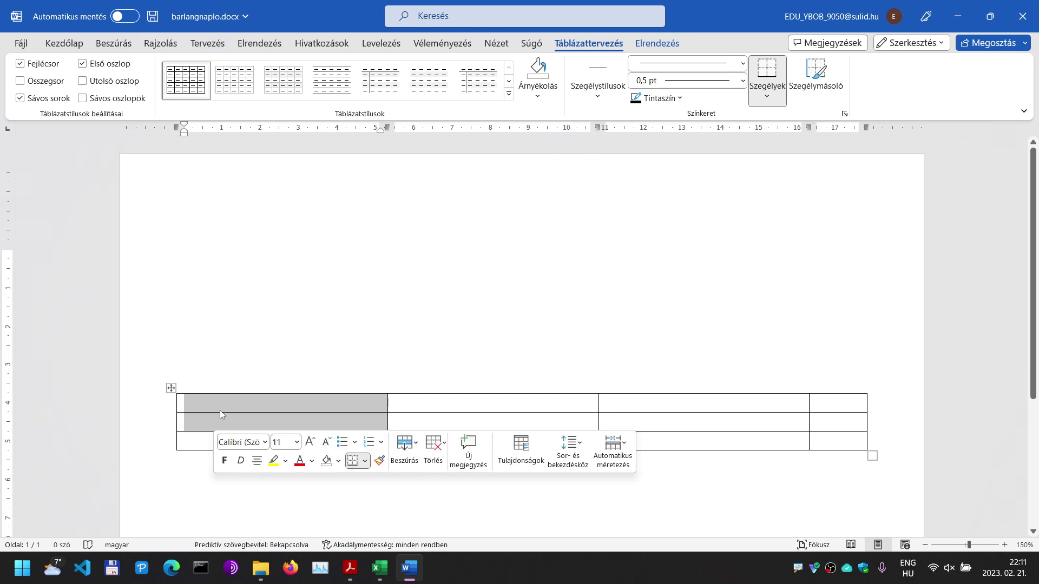
pyautogui.rightClick(219, 405)
pyautogui.click(287, 370)
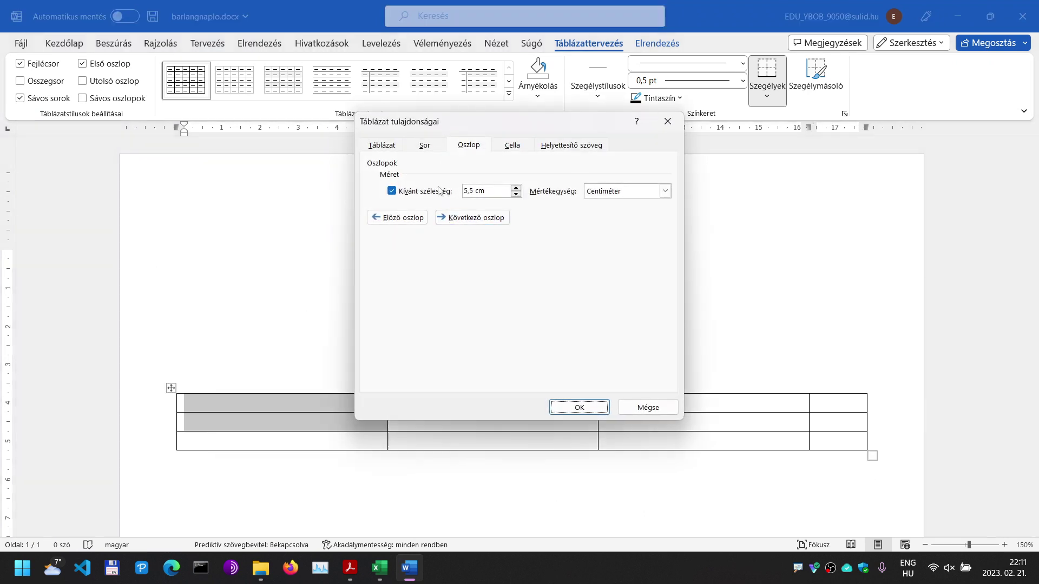
pyautogui.click(433, 148)
pyautogui.click(392, 190)
pyautogui.click(665, 191)
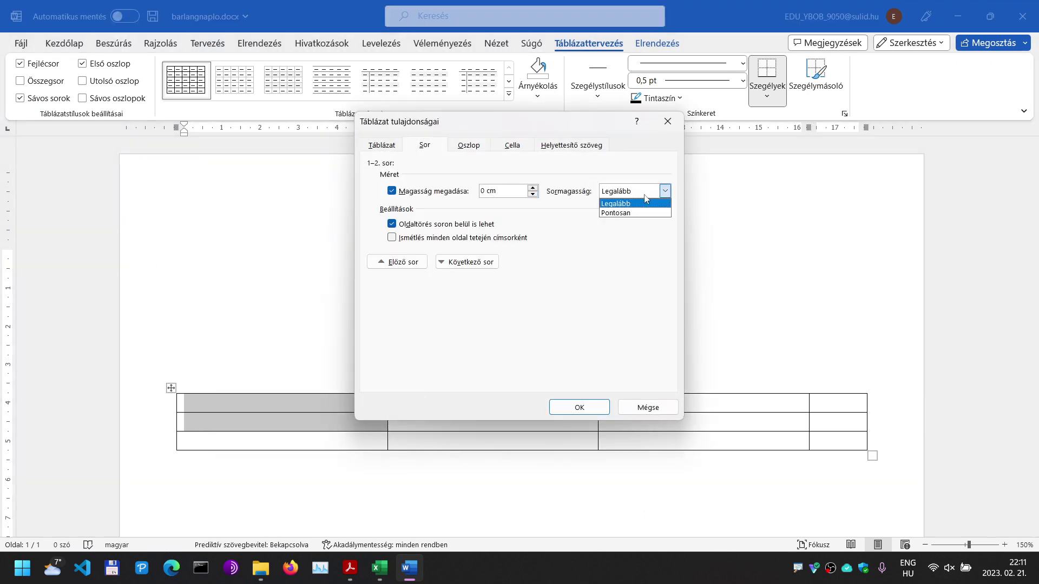
pyautogui.click(623, 210)
pyautogui.moveTo(507, 193); pyautogui.dragTo(481, 193)
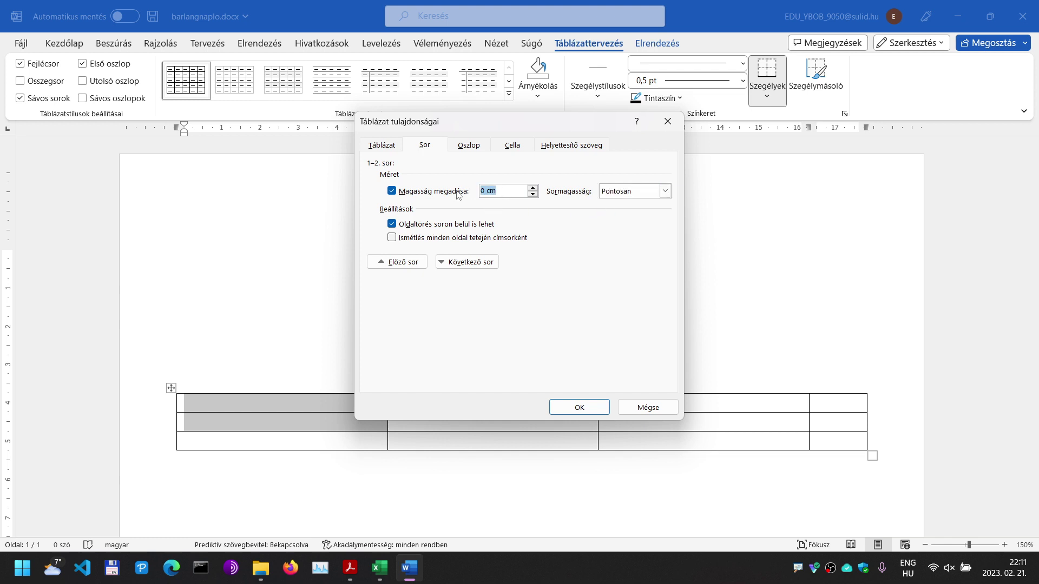
pyautogui.write('3,5')
pyautogui.click(583, 412)
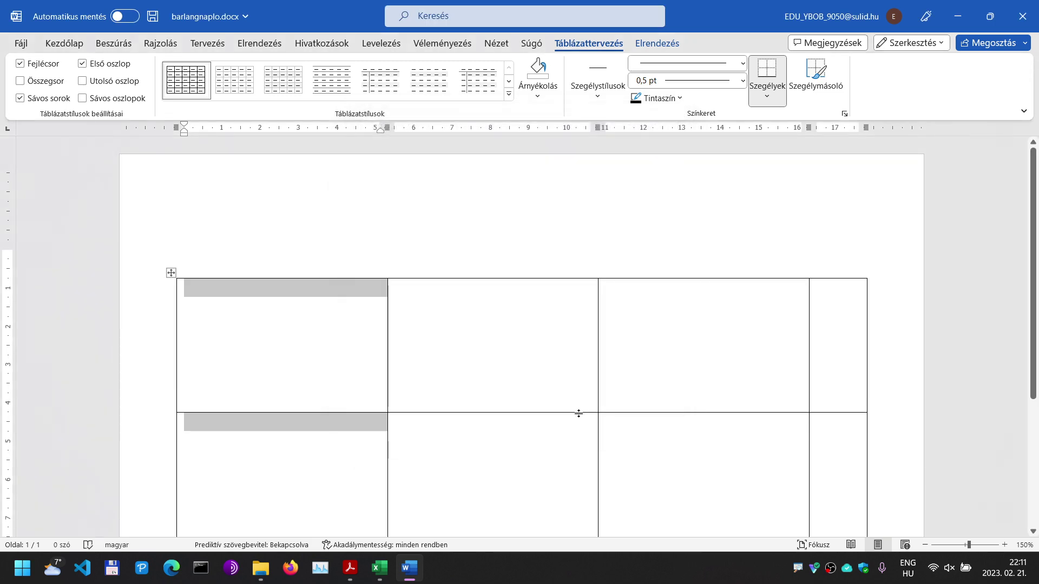
# Step: Check task 4b in the PDF and centre the contents of all table cells horizontally and vertically
pyautogui.scroll(-3, 520, 361)
pyautogui.hotkey('alt', 'Tab')
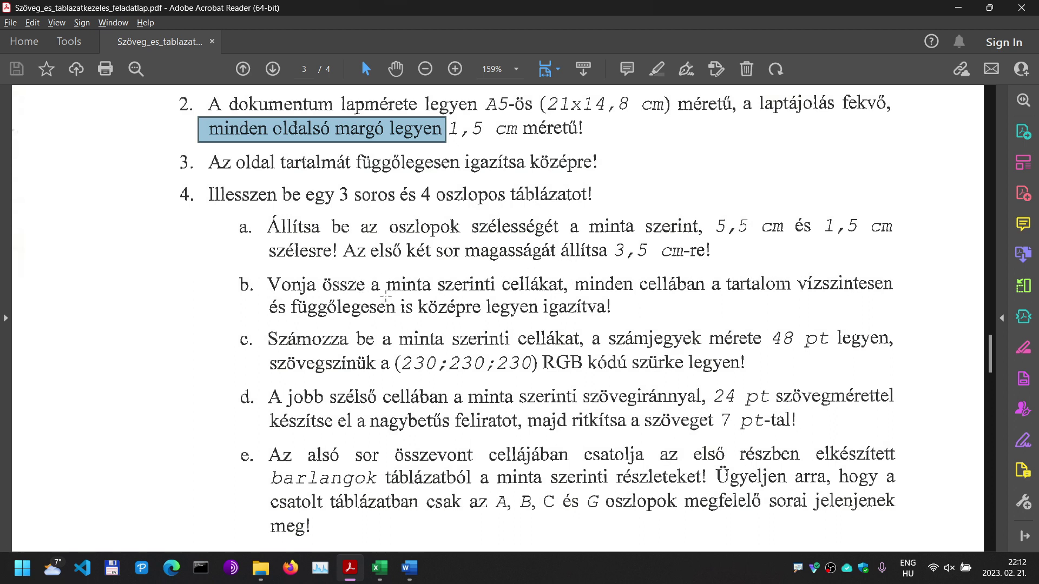
pyautogui.hotkey('alt', 'Tab')
pyautogui.moveTo(373, 227); pyautogui.dragTo(826, 318)
pyautogui.moveTo(830, 359); pyautogui.dragTo(514, 121)
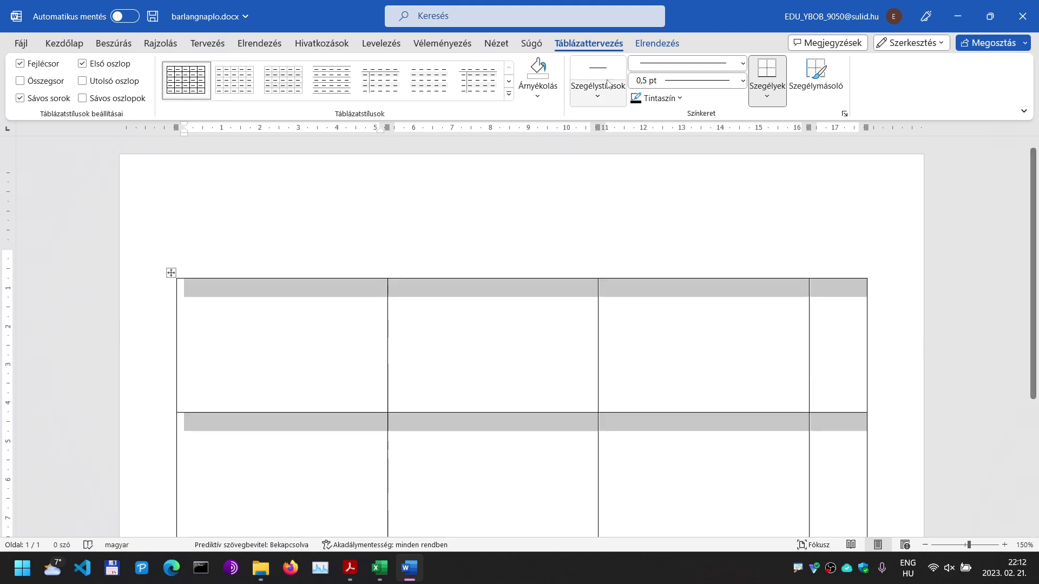
pyautogui.click(657, 43)
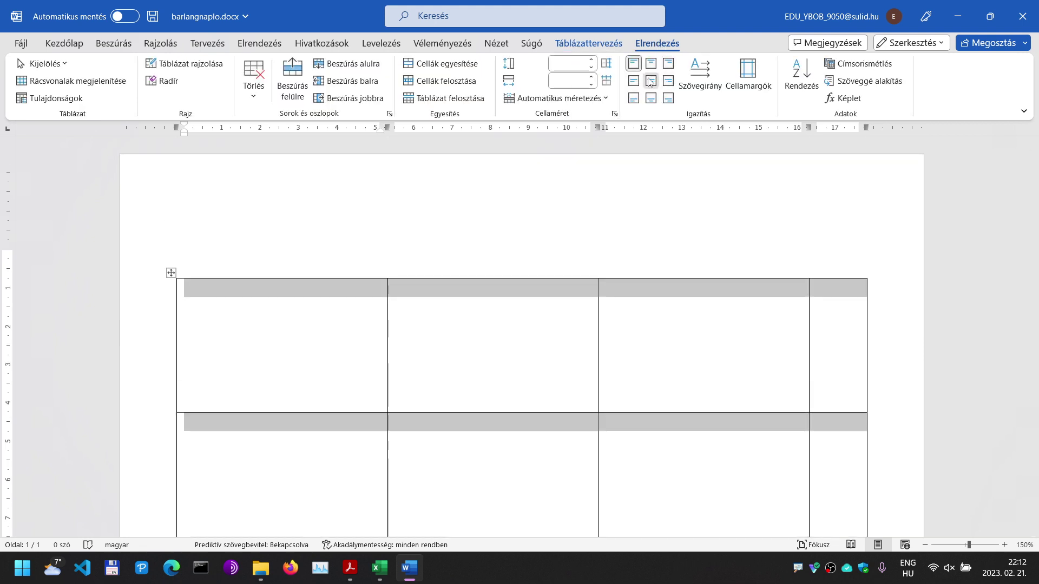
pyautogui.click(650, 81)
# Step: Merge the three cells of the table's narrow last column into one and return to the PDF's task 4 instructions
pyautogui.click(739, 346)
pyautogui.scroll(-3, 757, 349)
pyautogui.moveTo(837, 370); pyautogui.dragTo(836, 409)
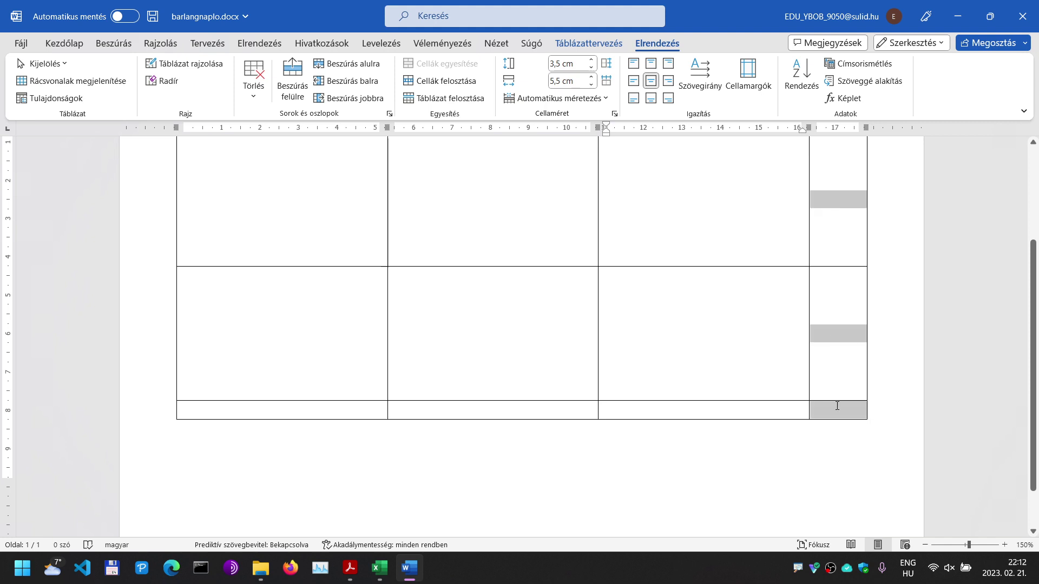
pyautogui.rightClick(833, 208)
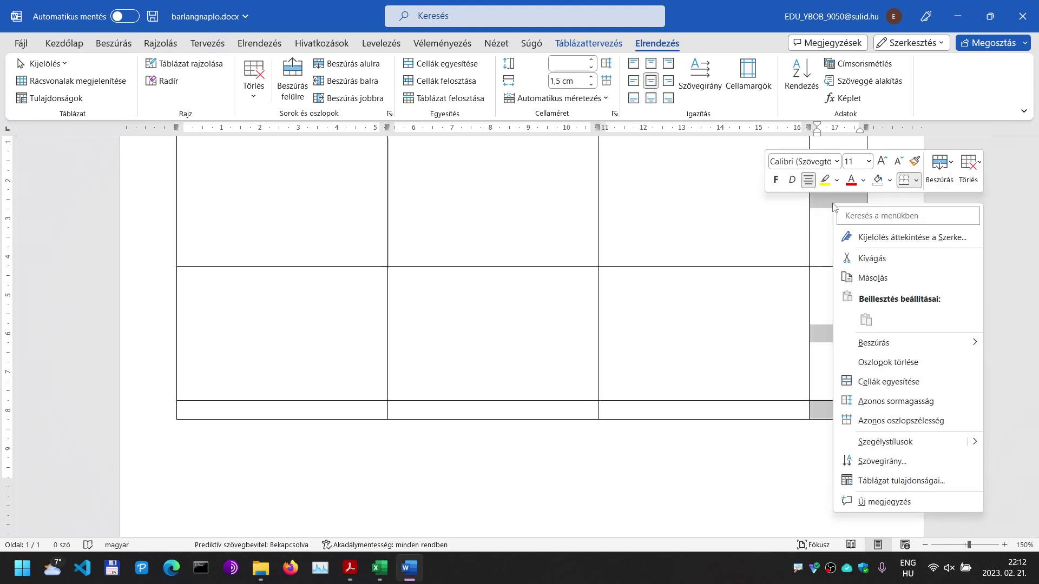
pyautogui.click(901, 383)
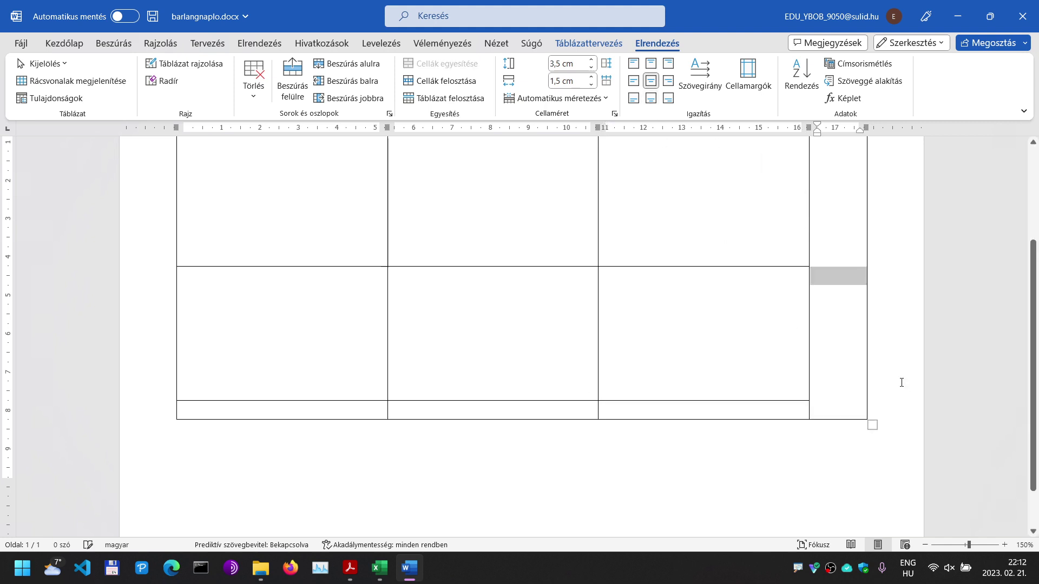
pyautogui.hotkey('alt', 'Tab')
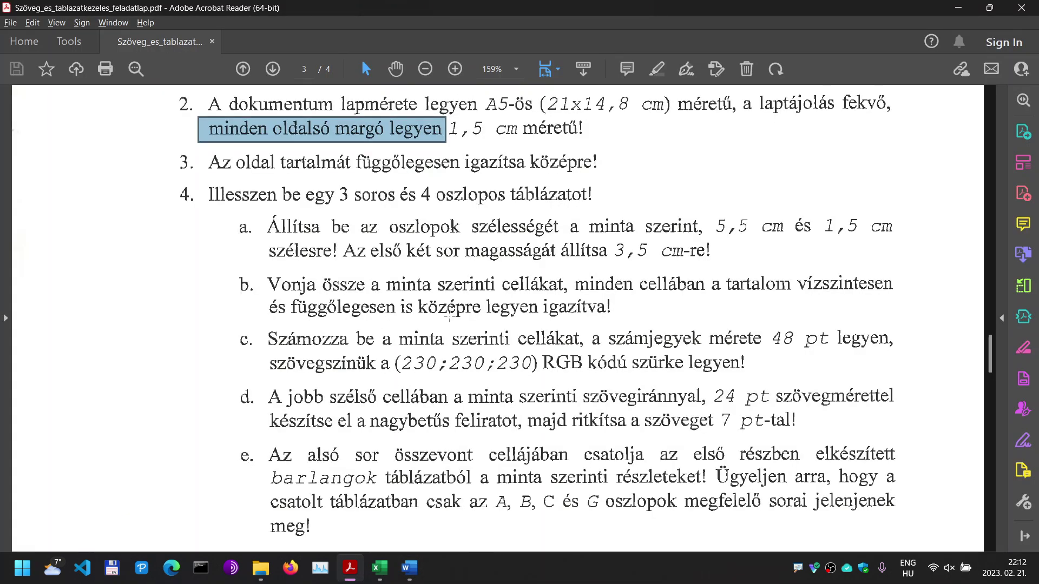
# Step: Check the sample layout in the PDF and merge the three bottom-row cells beside the narrow column in the Word table
pyautogui.moveTo(992, 343); pyautogui.dragTo(995, 455)
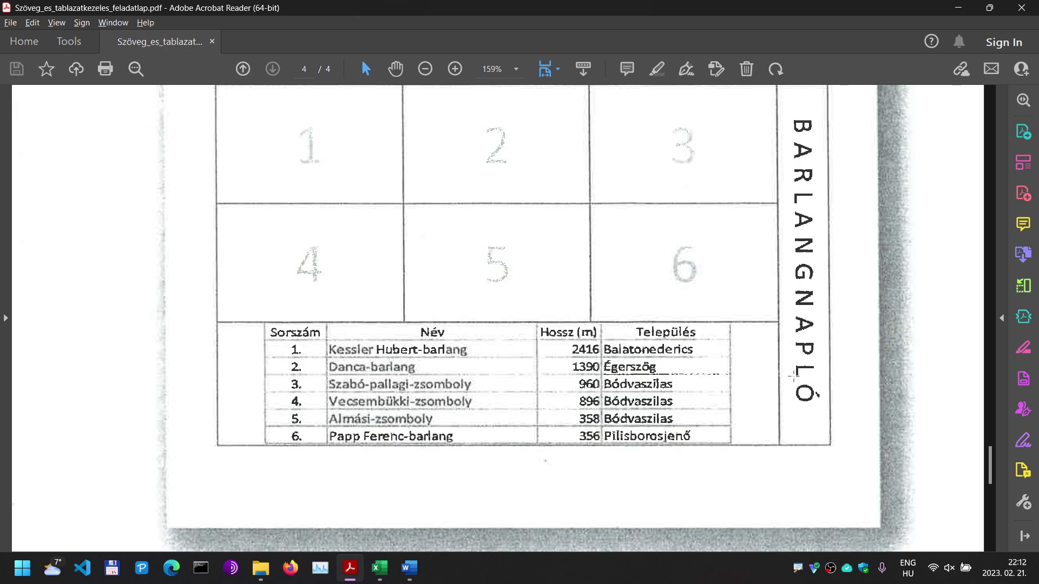
pyautogui.hotkey('alt', 'Tab')
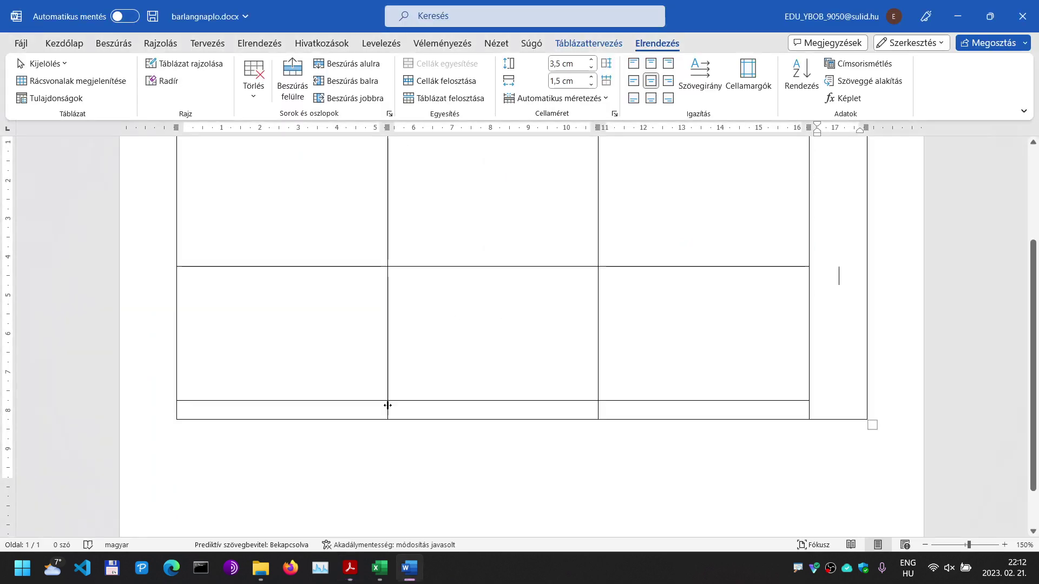
pyautogui.moveTo(376, 411); pyautogui.dragTo(643, 400)
pyautogui.click(538, 407)
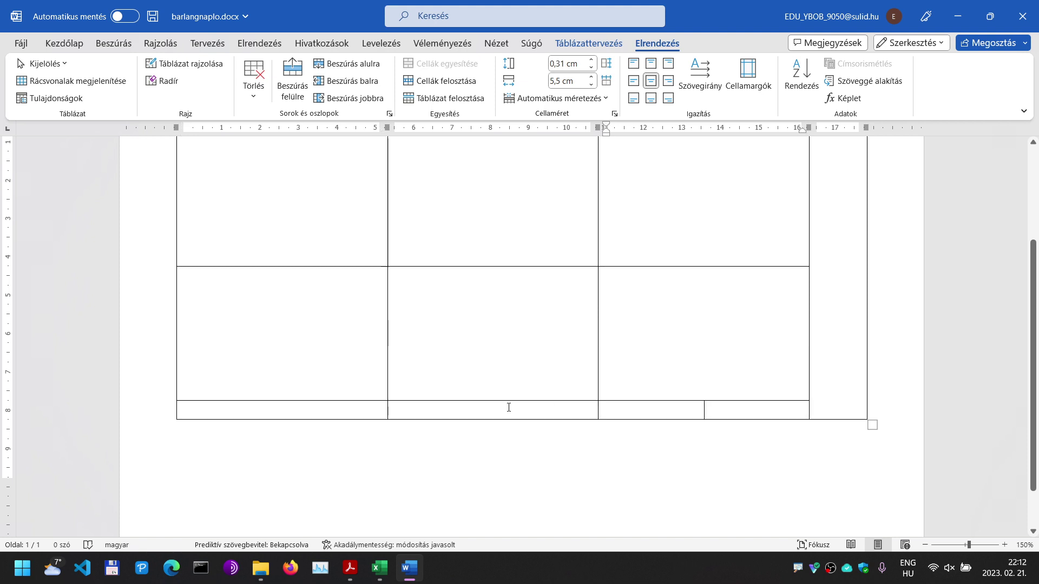
pyautogui.moveTo(351, 408); pyautogui.dragTo(619, 408)
pyautogui.rightClick(621, 407)
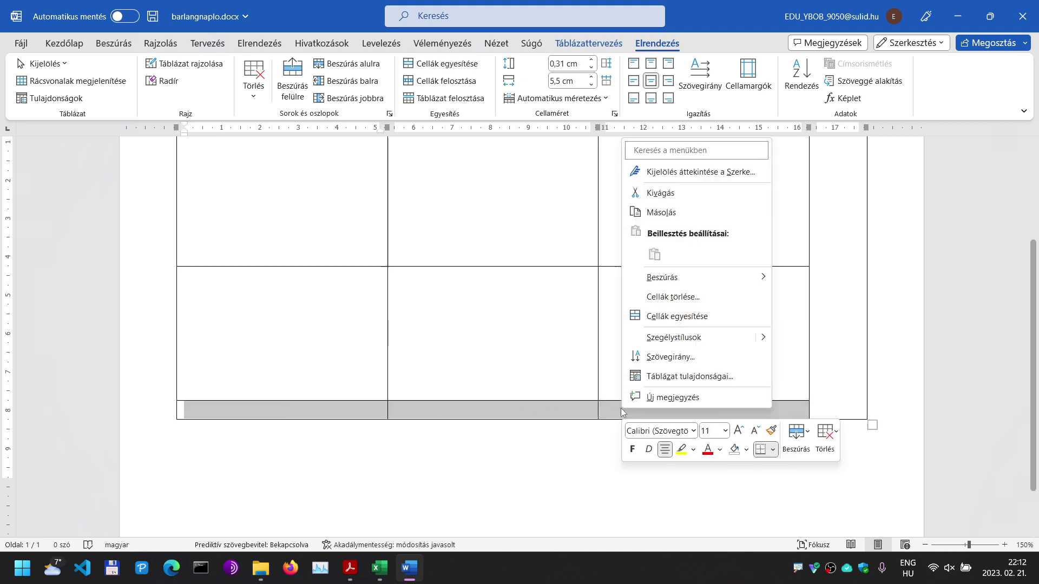
pyautogui.click(676, 316)
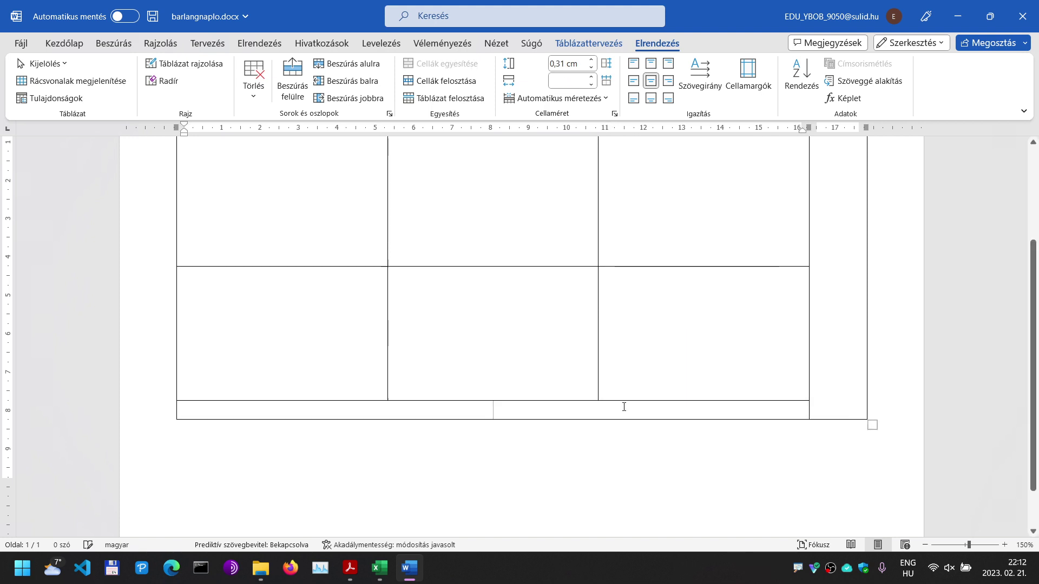
# Step: Reread task 4c in the PDF and number the six large cells of the Word table 1 to 6, row by row
pyautogui.hotkey('alt', 'Tab')
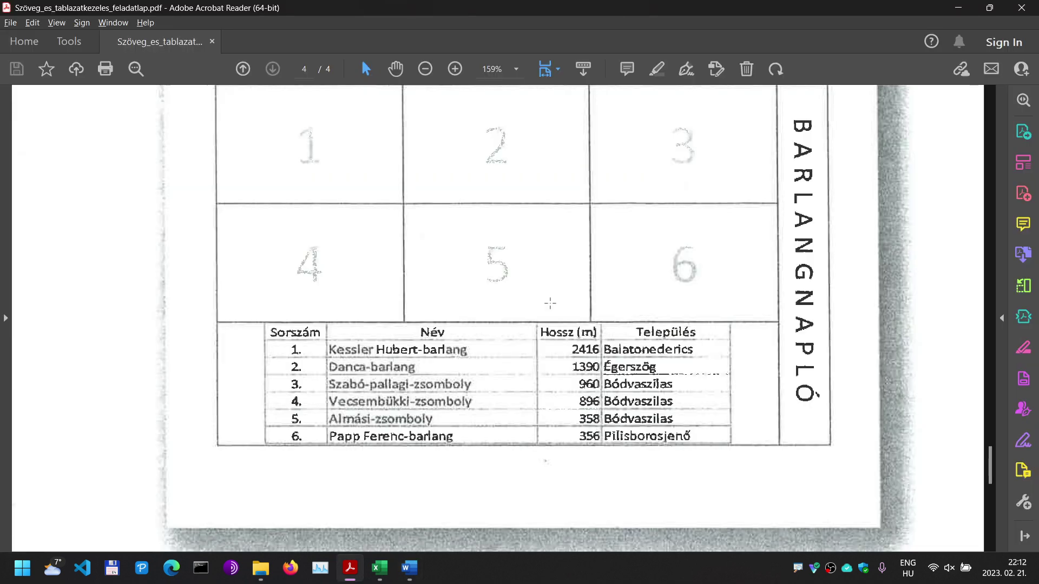
pyautogui.scroll(15, 535, 292)
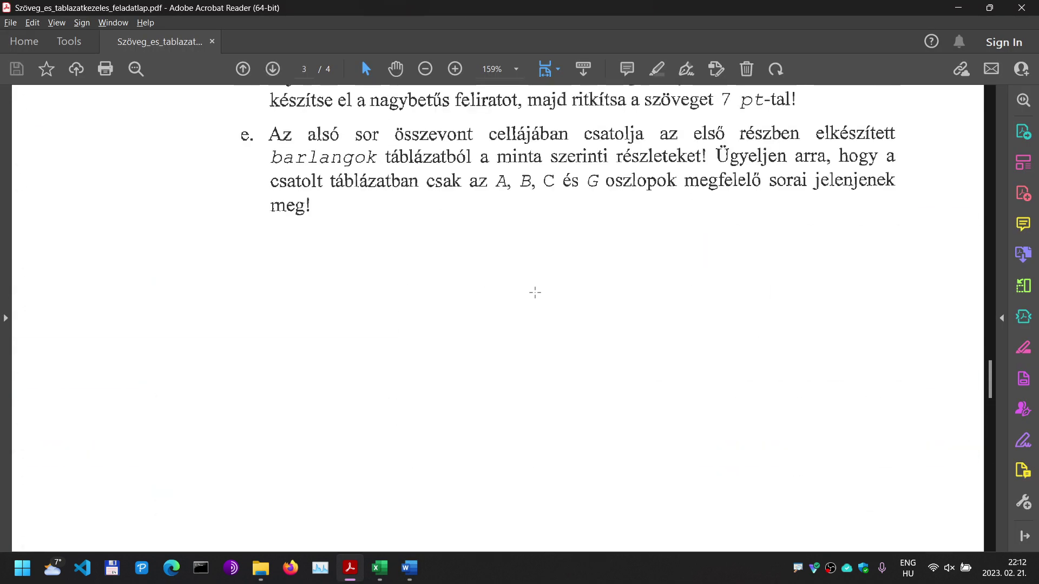
pyautogui.scroll(3, 534, 292)
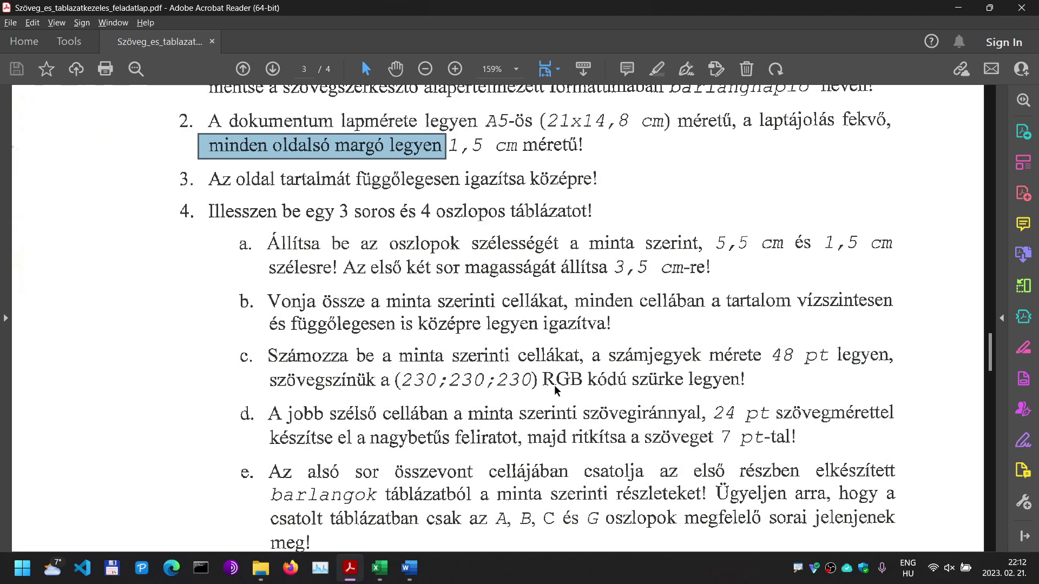
pyautogui.hotkey('alt', 'Tab')
pyautogui.scroll(2, 280, 279)
pyautogui.click(290, 327)
pyautogui.write('1')
pyautogui.click(484, 352)
pyautogui.write('2')
pyautogui.click(673, 353)
pyautogui.write('3')
pyautogui.click(335, 477)
pyautogui.write('4')
pyautogui.click(449, 470)
pyautogui.write('5')
pyautogui.click(650, 486)
pyautogui.write('6')
# Step: Set the font size of the numbers in all six large cells to 48 pt
pyautogui.moveTo(735, 484); pyautogui.dragTo(346, 376)
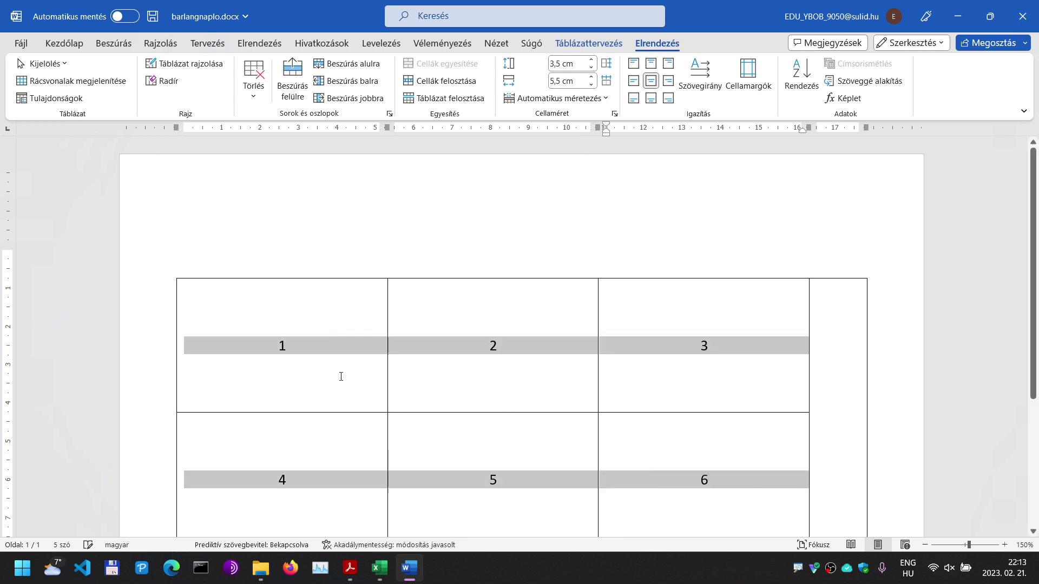
pyautogui.click(67, 44)
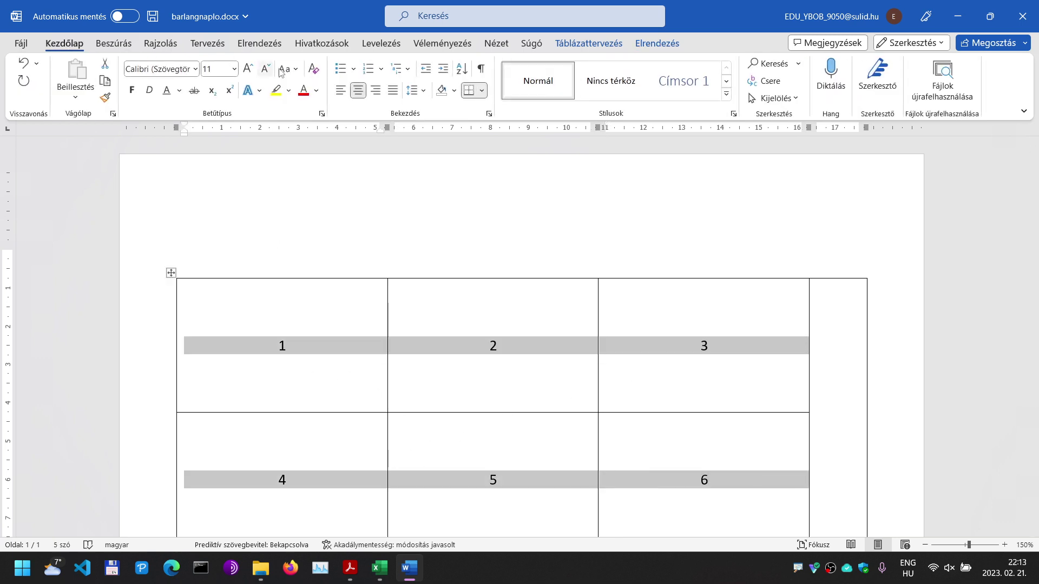
pyautogui.click(233, 69)
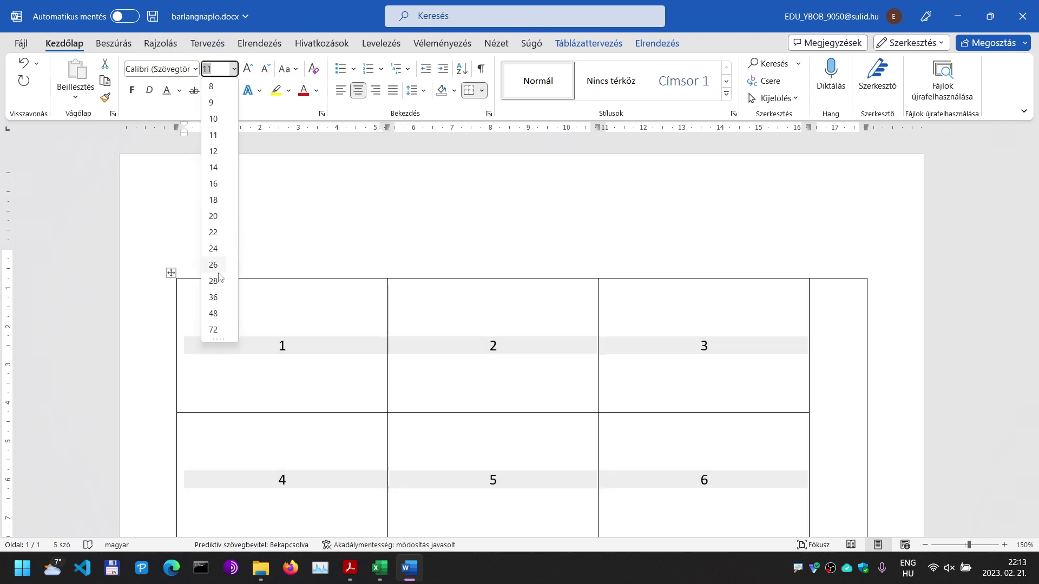
pyautogui.click(213, 313)
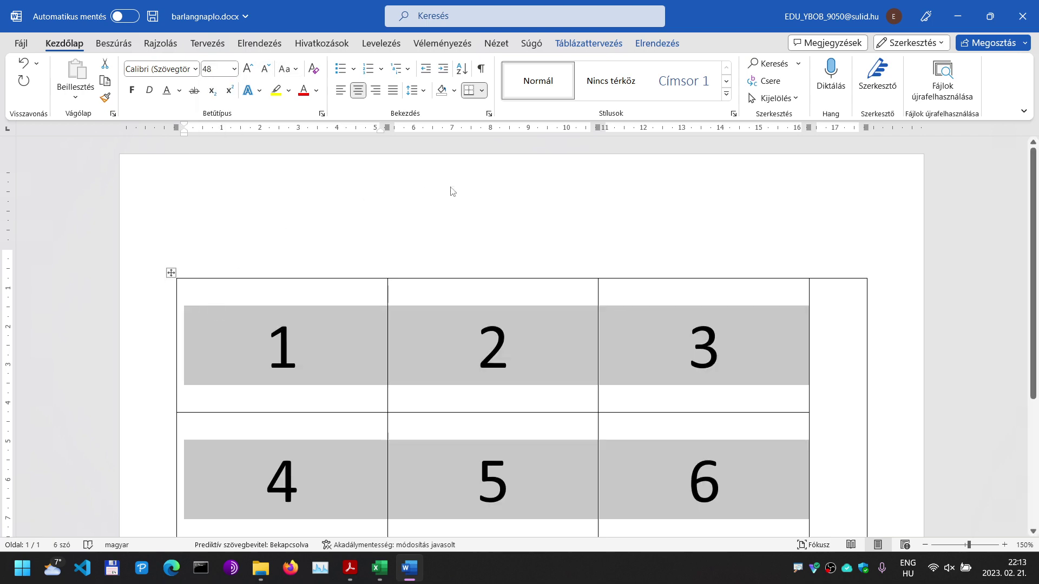
# Step: Check the required colour in task 4c and give the six numbers the custom font colour RGB 230, 230, 230
pyautogui.hotkey('alt', 'Tab')
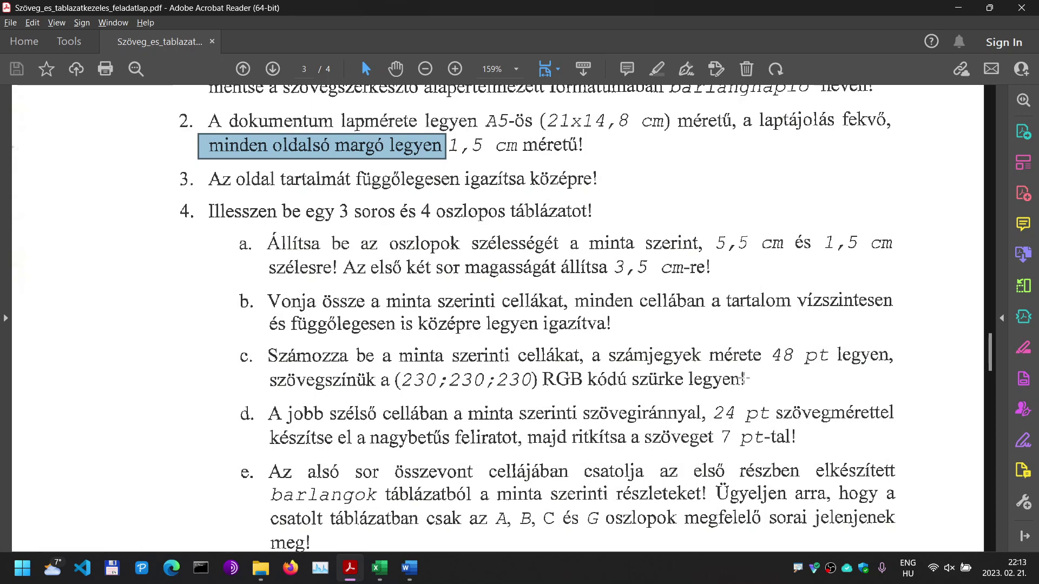
pyautogui.hotkey('alt', 'Tab')
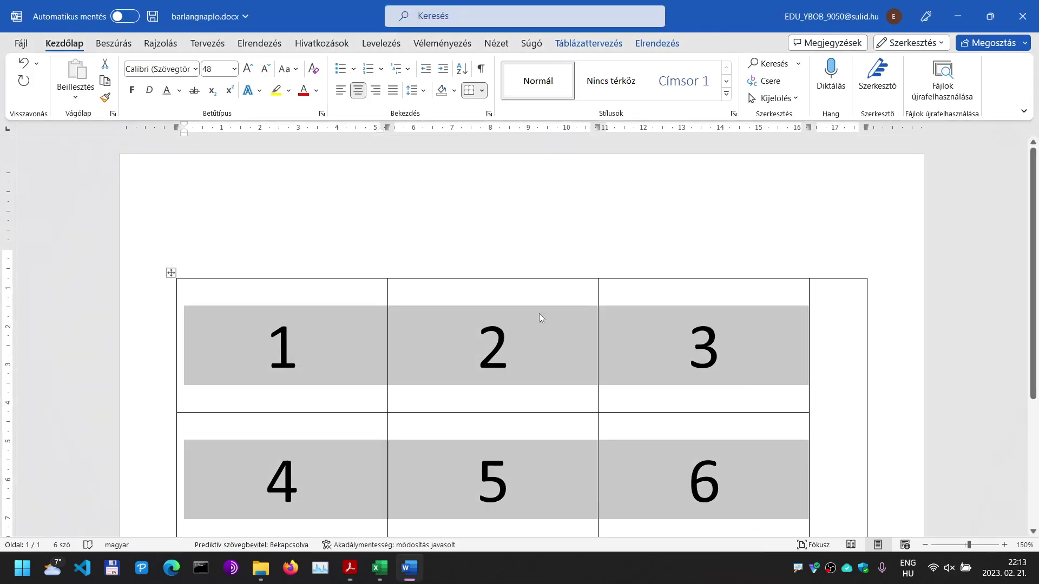
pyautogui.click(317, 90)
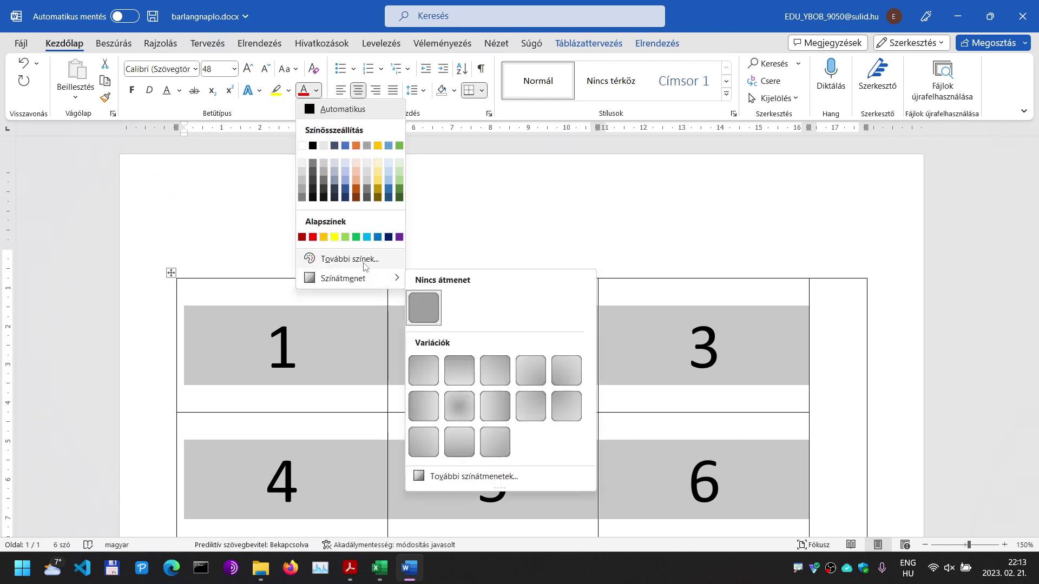
pyautogui.click(347, 260)
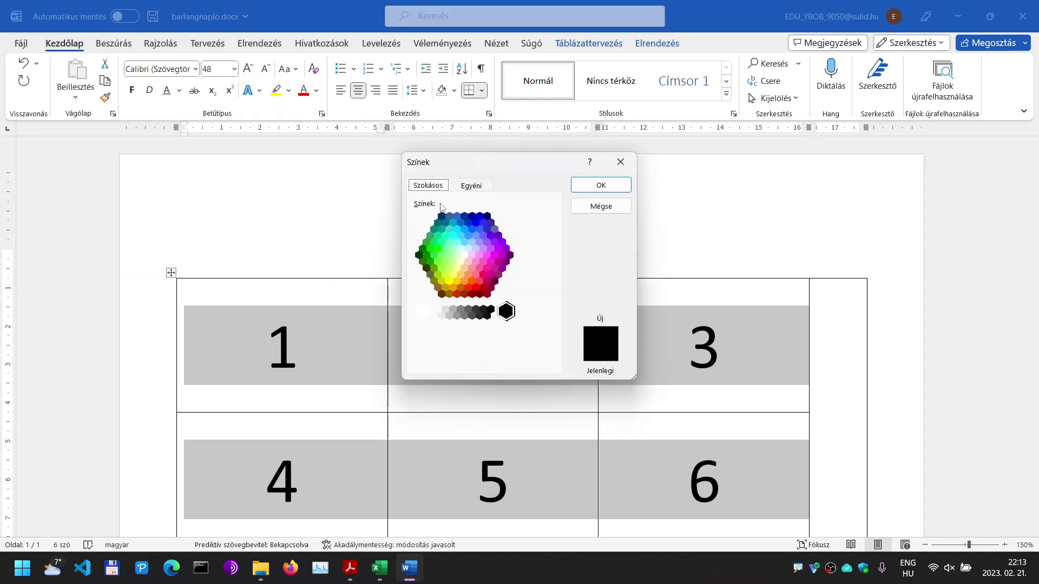
pyautogui.click(472, 186)
pyautogui.doubleClick(491, 313)
pyautogui.write('123')
pyautogui.hotkey('alt', 'Tab')
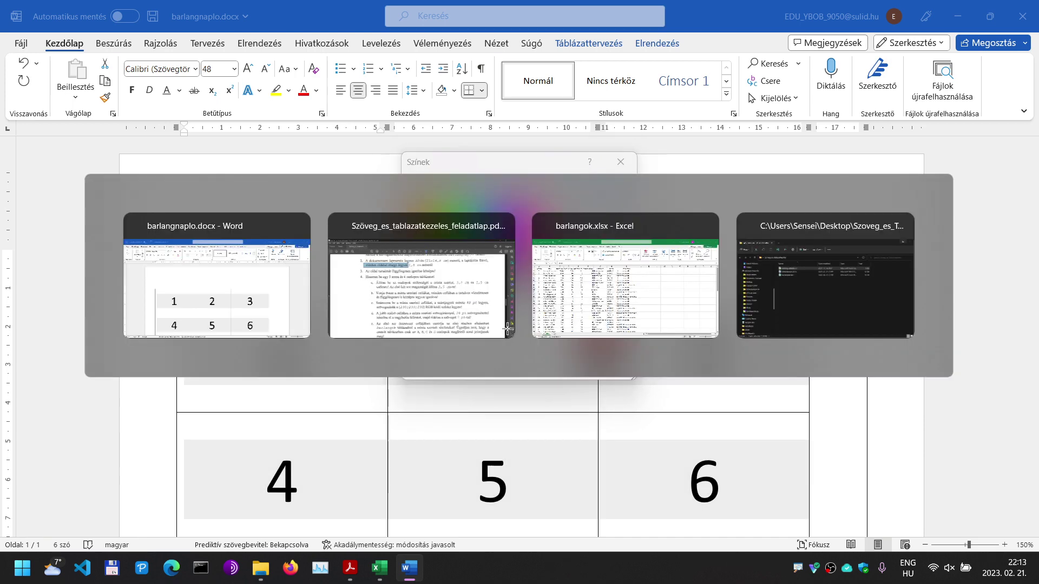
pyautogui.hotkey('alt', 'Tab')
pyautogui.moveTo(500, 312); pyautogui.dragTo(475, 310)
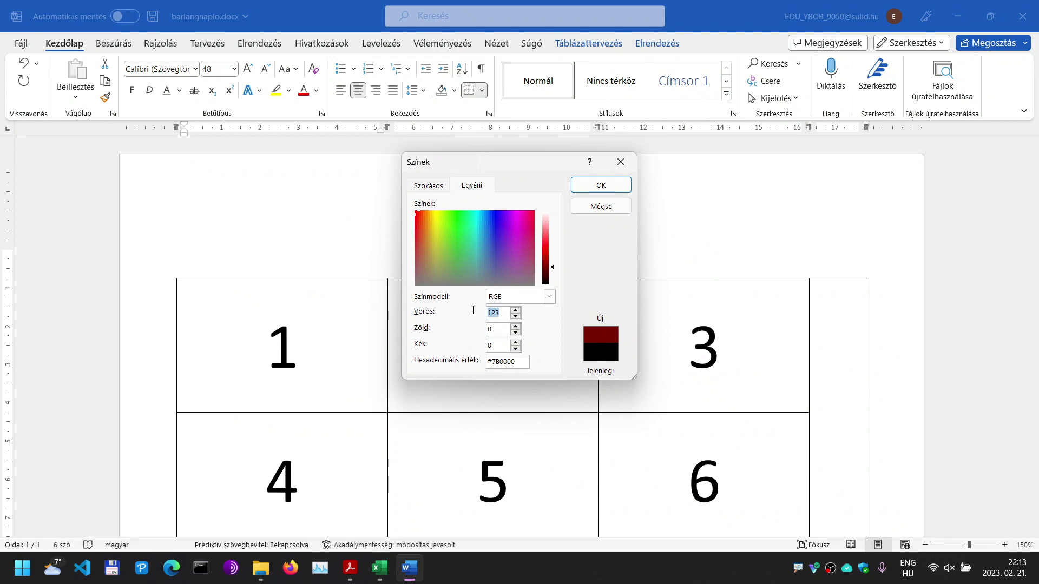
pyautogui.write('230')
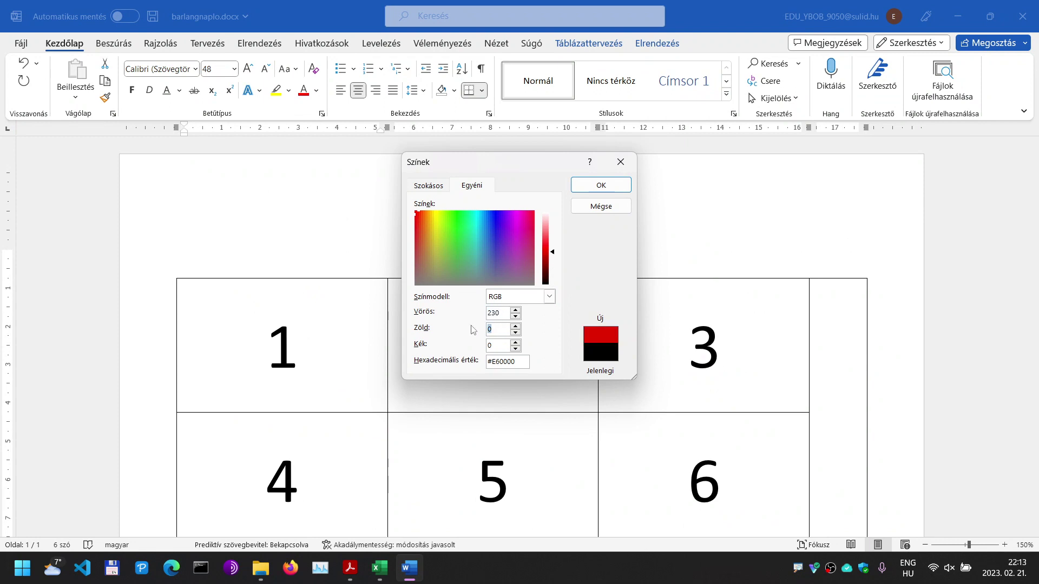
pyautogui.write('230230')
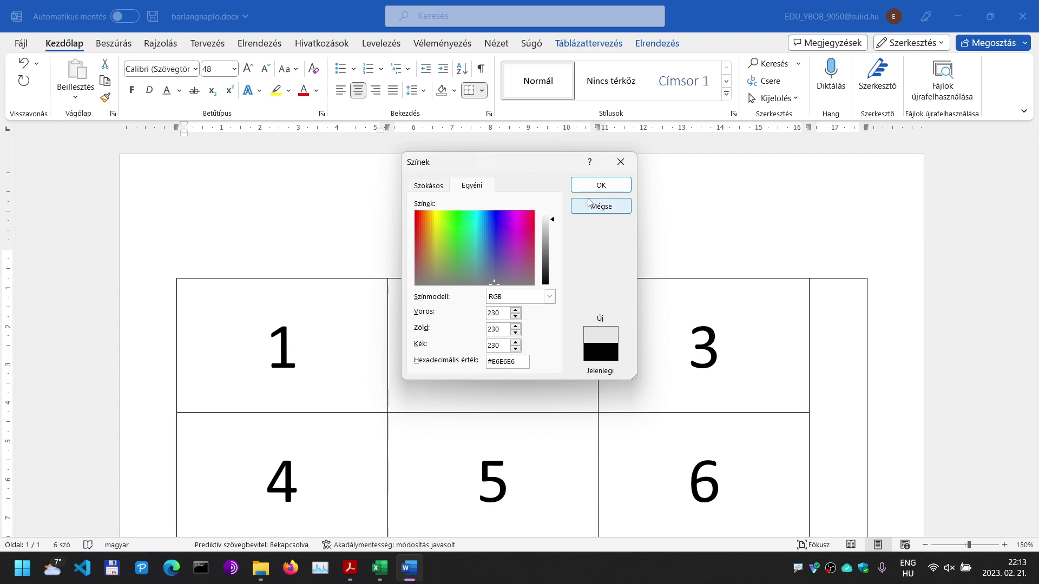
pyautogui.click(596, 185)
pyautogui.click(509, 347)
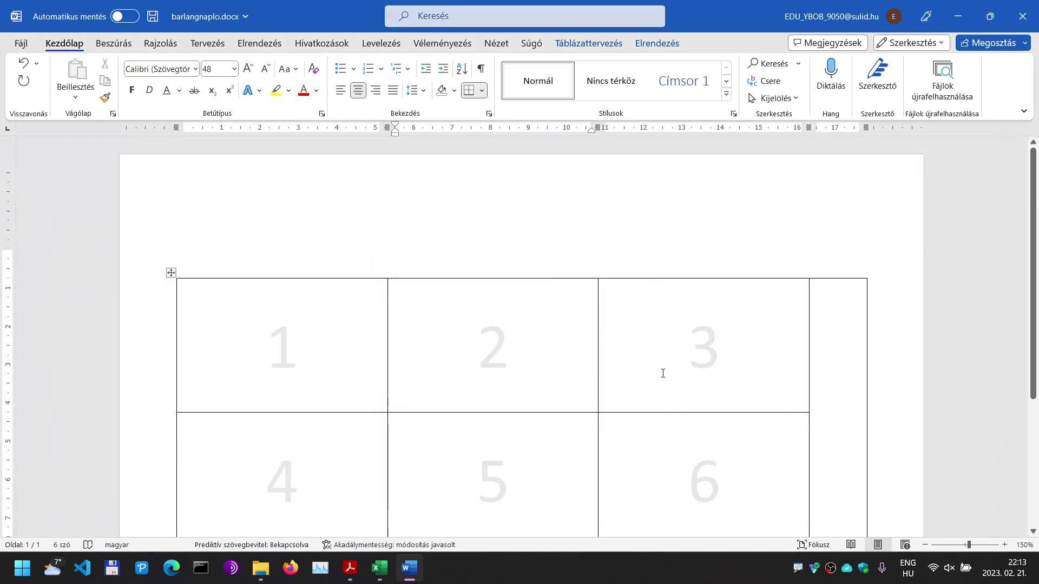
# Step: Read task 4d in the PDF, examine the vertical caption in the barlangnaplo sample, and return to the Word document
pyautogui.scroll(-3, 662, 372)
pyautogui.hotkey('alt', 'Tab')
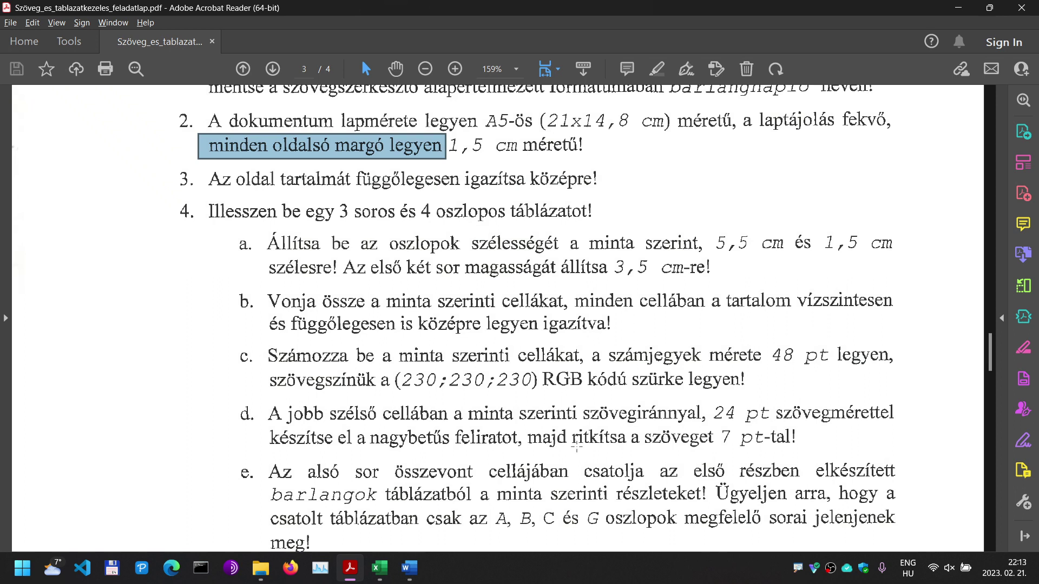
pyautogui.moveTo(370, 431); pyautogui.dragTo(453, 441)
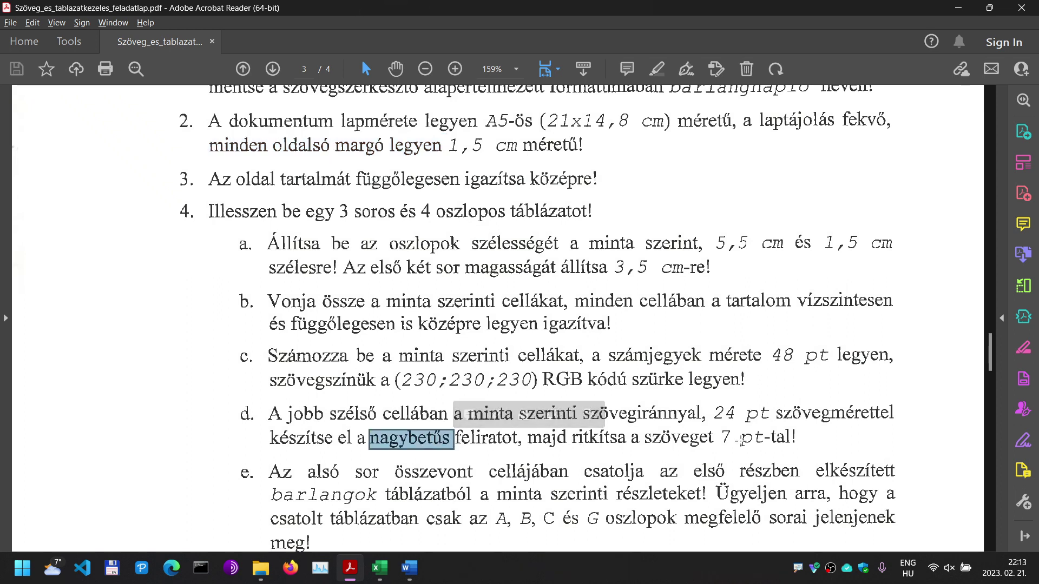
pyautogui.hotkey('alt', 'Tab')
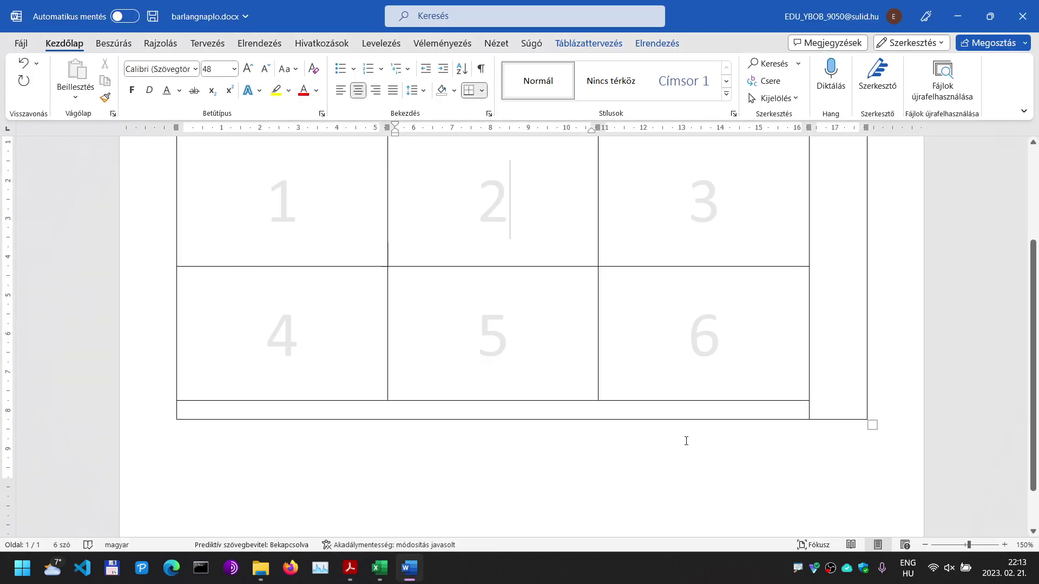
pyautogui.hotkey('alt', 'Tab')
pyautogui.scroll(-15, 595, 443)
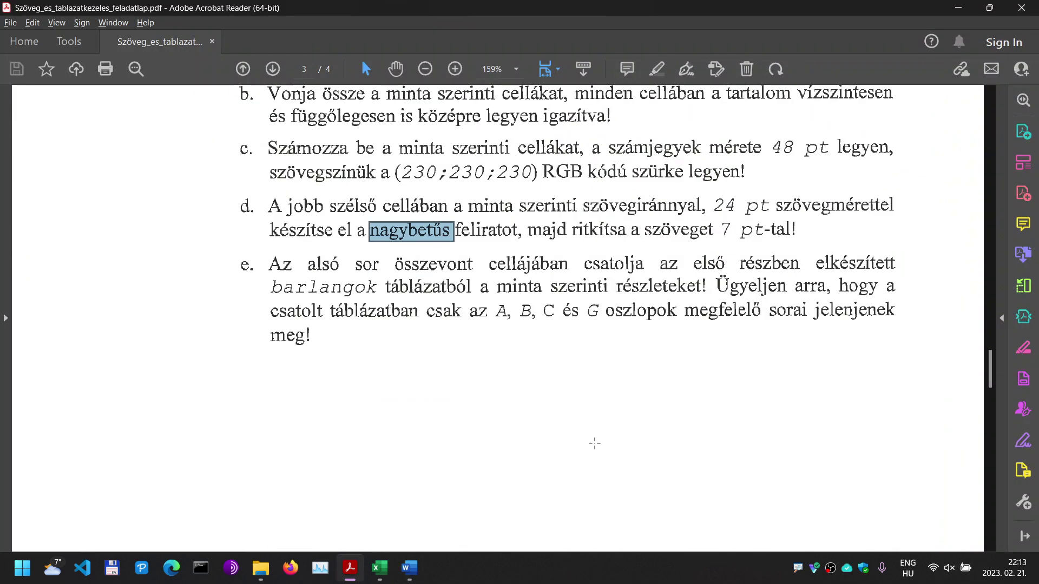
pyautogui.scroll(-5, 594, 442)
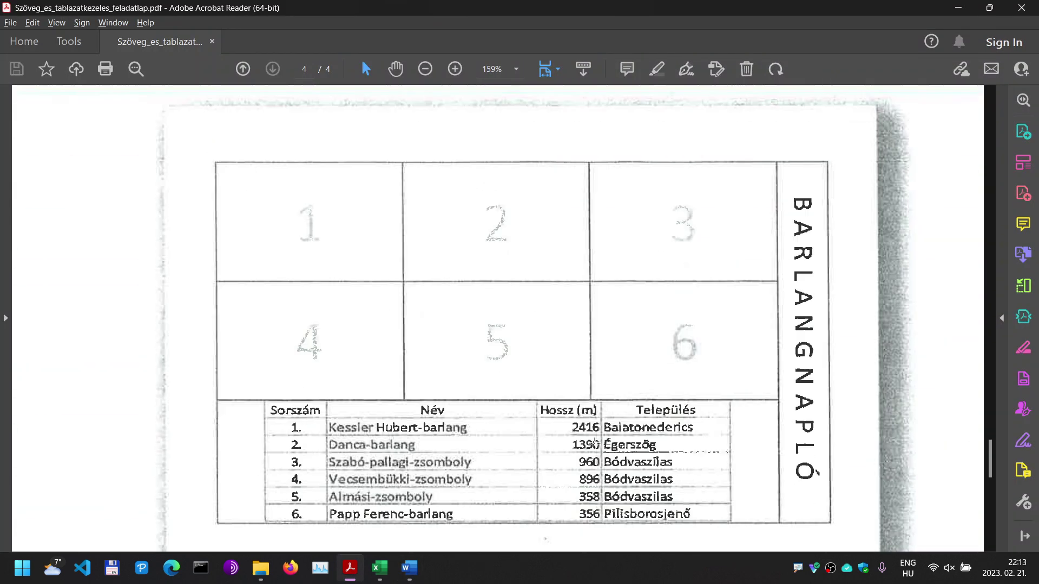
pyautogui.hotkey('alt', 'Tab')
# Step: Enter the caption "Barlangnapló" in the merged narrow cell of the table's last column
pyautogui.click(842, 291)
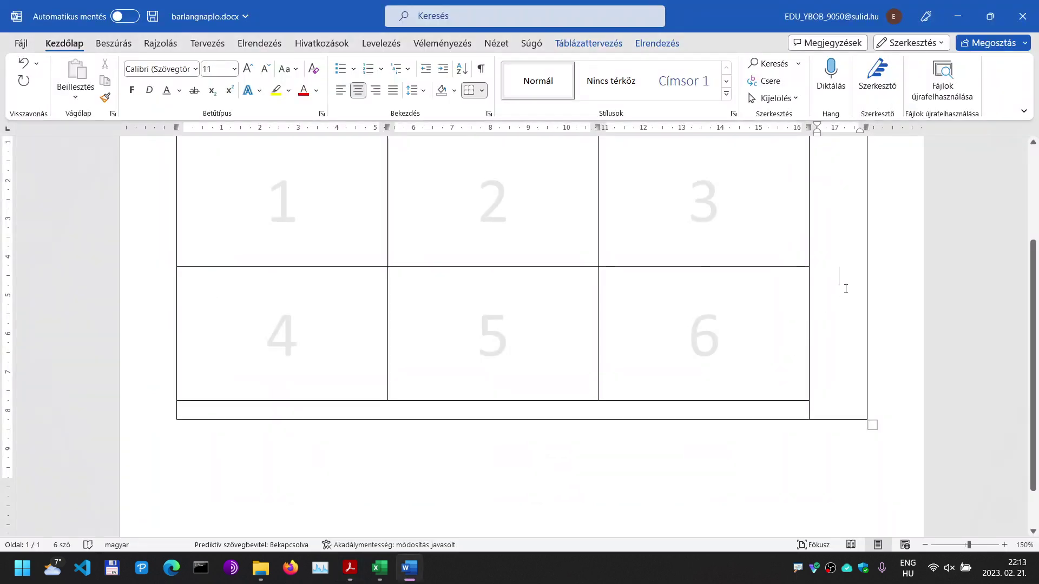
pyautogui.write('Barlangnaplóüó')
pyautogui.press('BackSpace')
pyautogui.press('BackSpace')
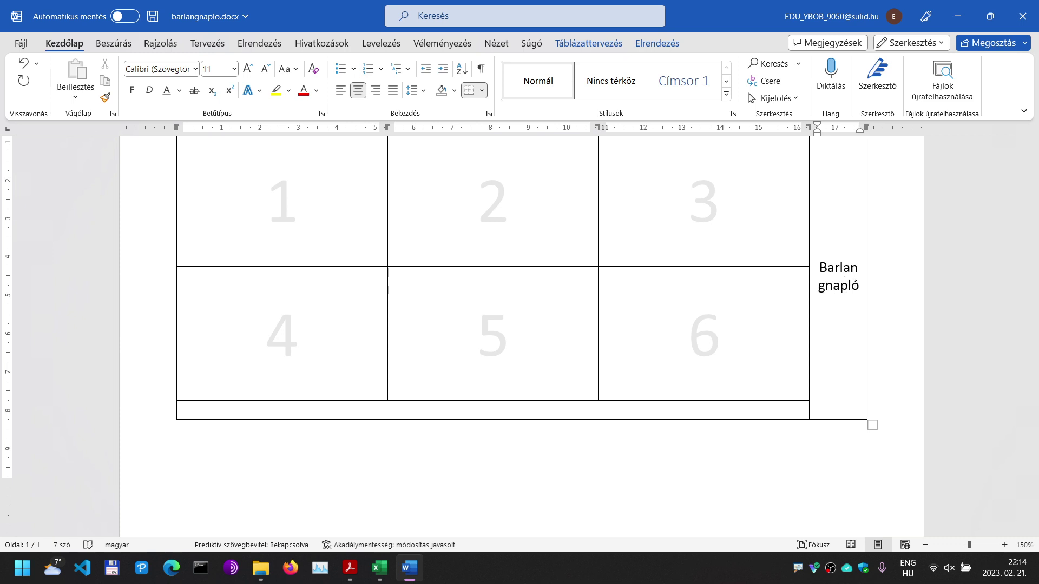
# Step: Select the caption in the narrow last column and change its text direction to vertical, reading downwards
pyautogui.hotkey('ctrl', 'a')
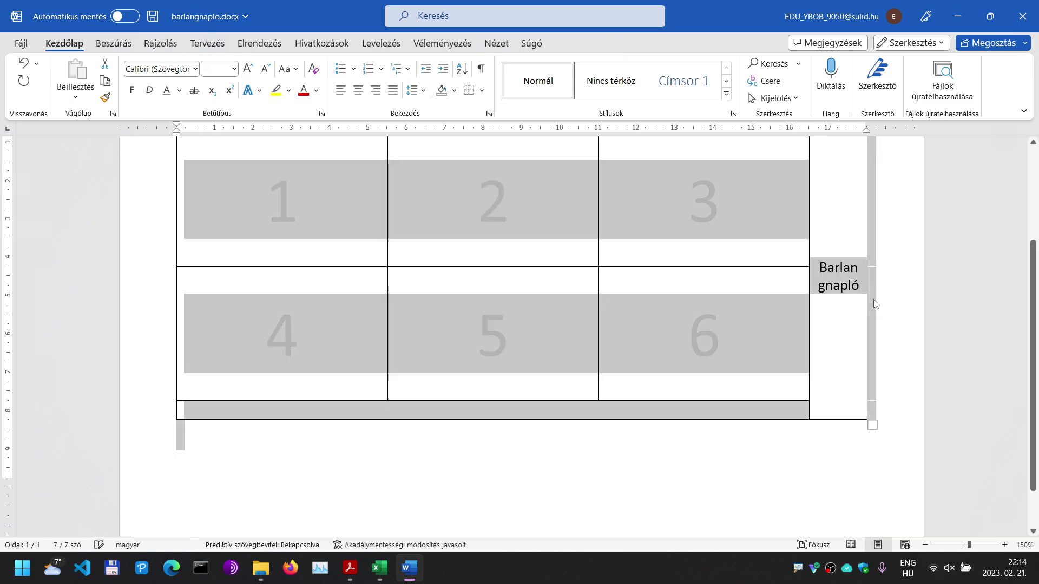
pyautogui.click(855, 285)
pyautogui.moveTo(859, 285); pyautogui.dragTo(818, 265)
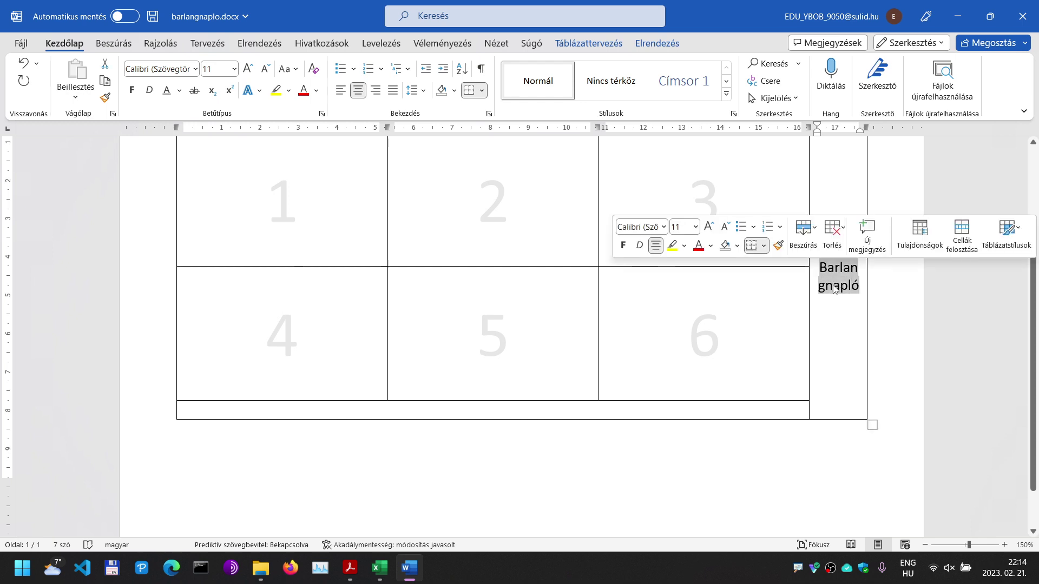
pyautogui.click(667, 44)
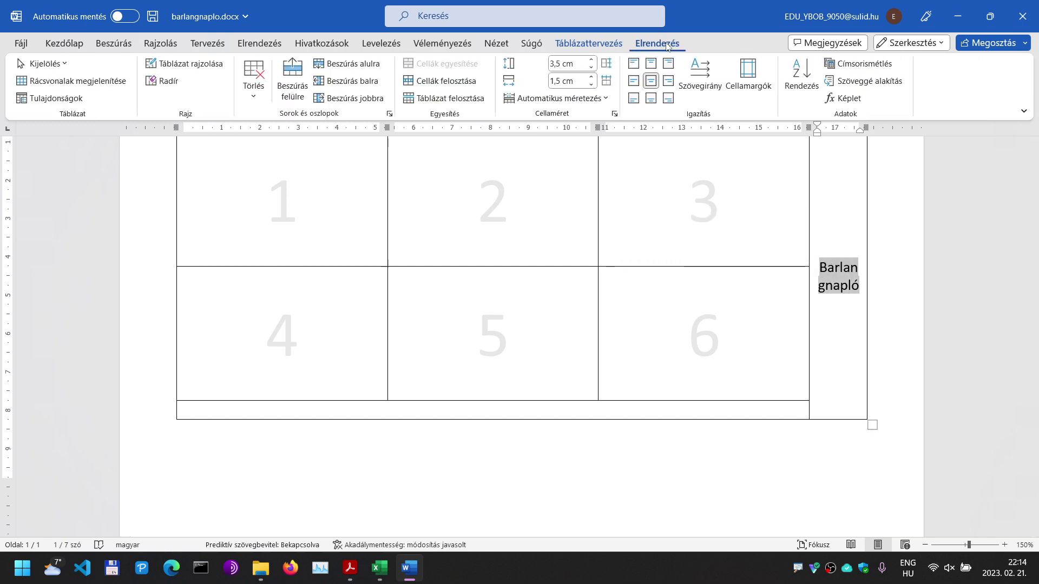
pyautogui.click(700, 73)
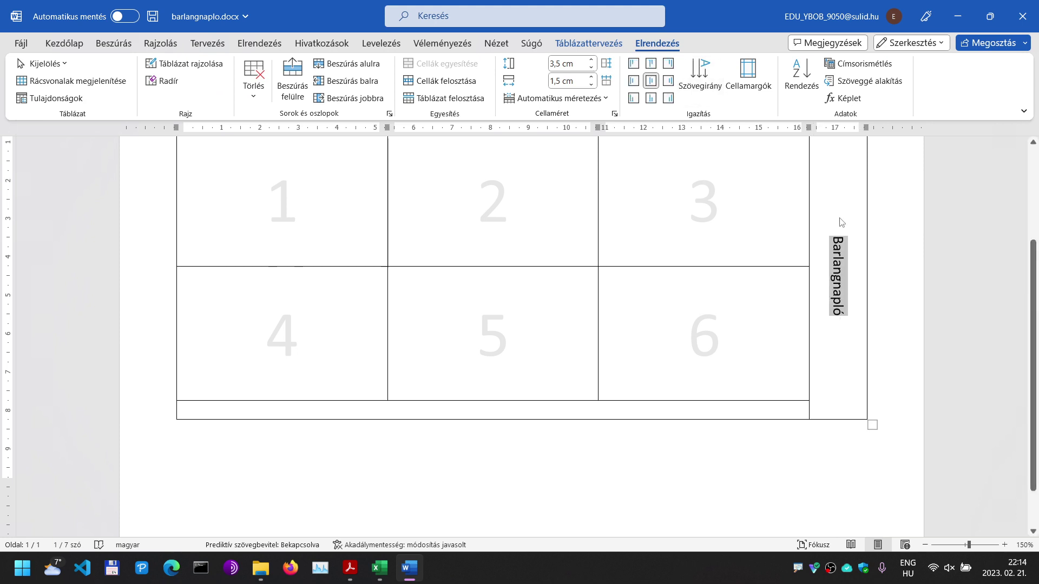
# Step: Change the case of the Barlangnapló caption to all capitals (NAGYBETŰ)
pyautogui.click(64, 44)
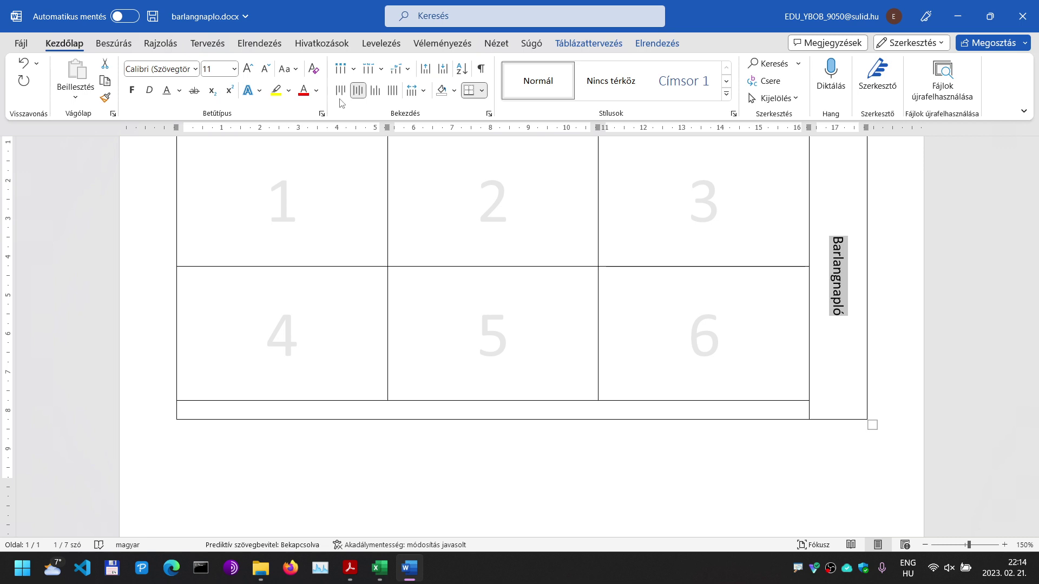
pyautogui.click(299, 70)
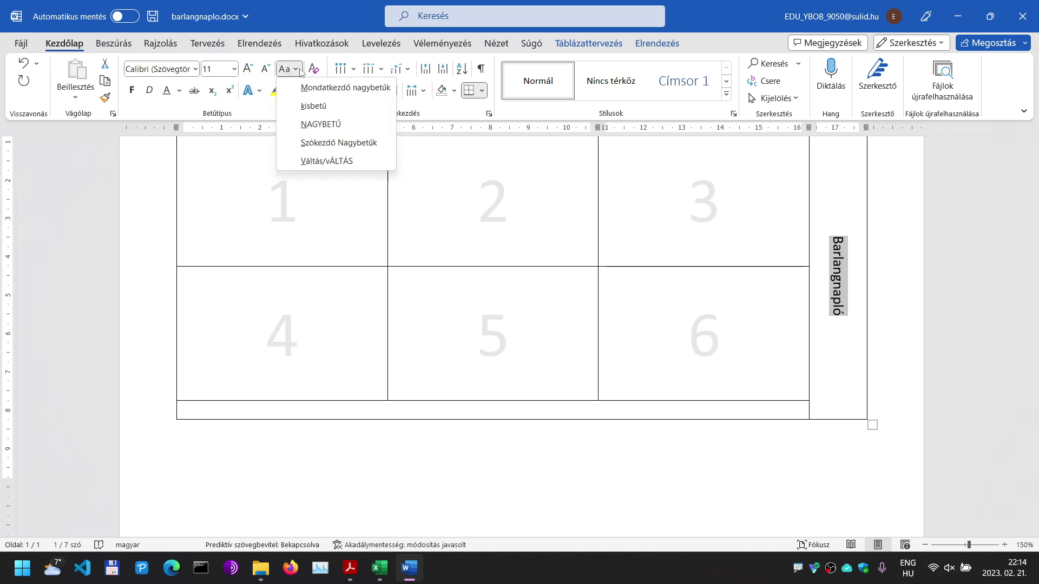
pyautogui.click(322, 124)
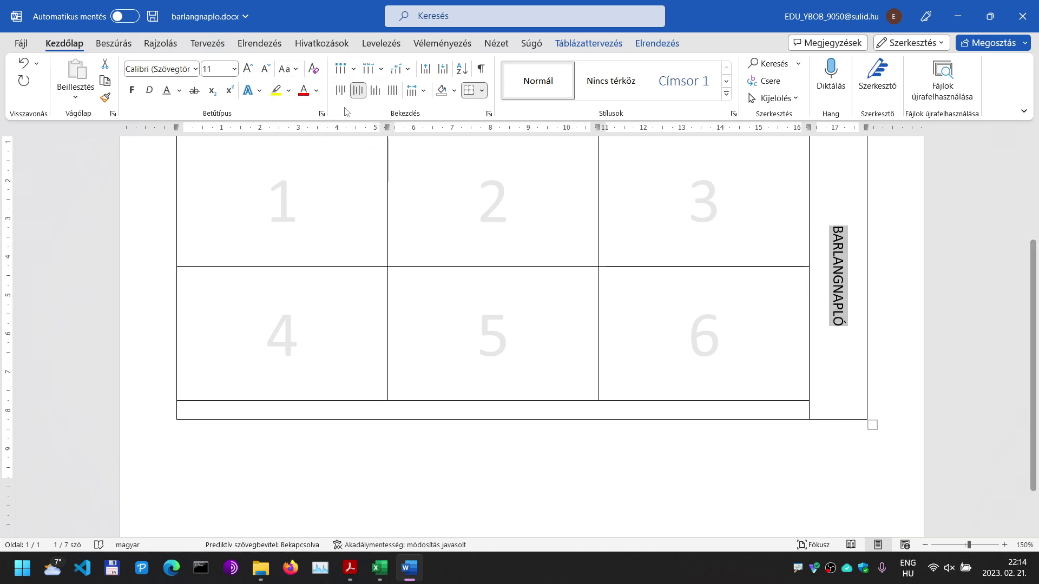
# Step: Set the font size of the selected BARLANGNAPLÓ caption to 24 pt
pyautogui.click(234, 69)
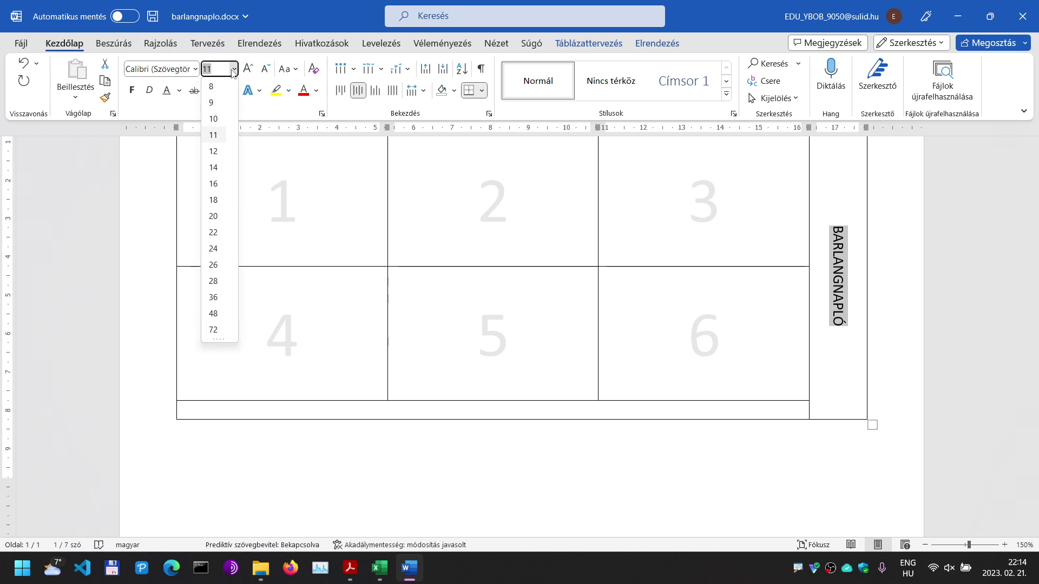
pyautogui.click(213, 249)
pyautogui.scroll(3, 820, 353)
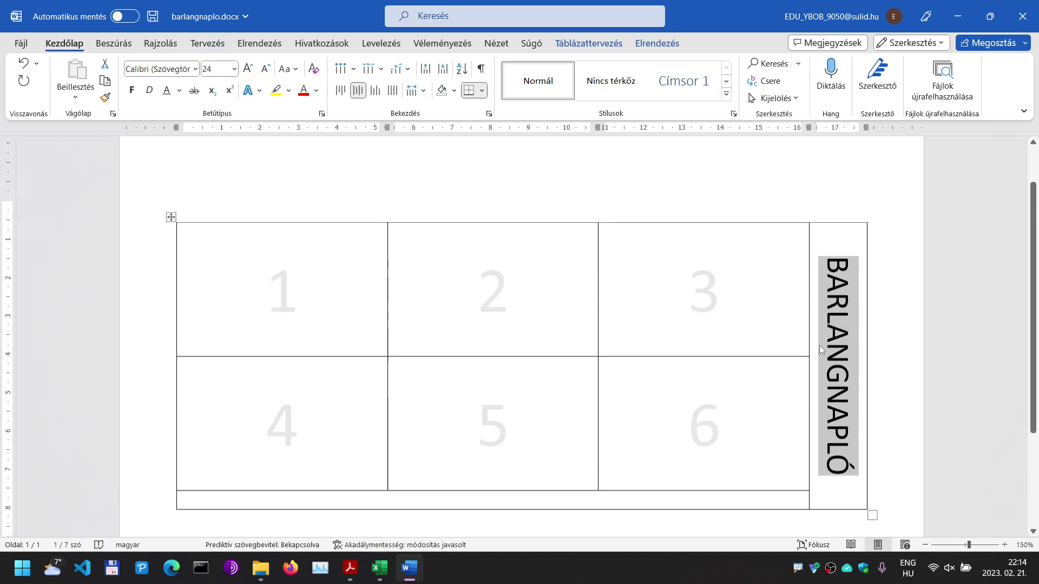
pyautogui.click(488, 113)
pyautogui.click(490, 120)
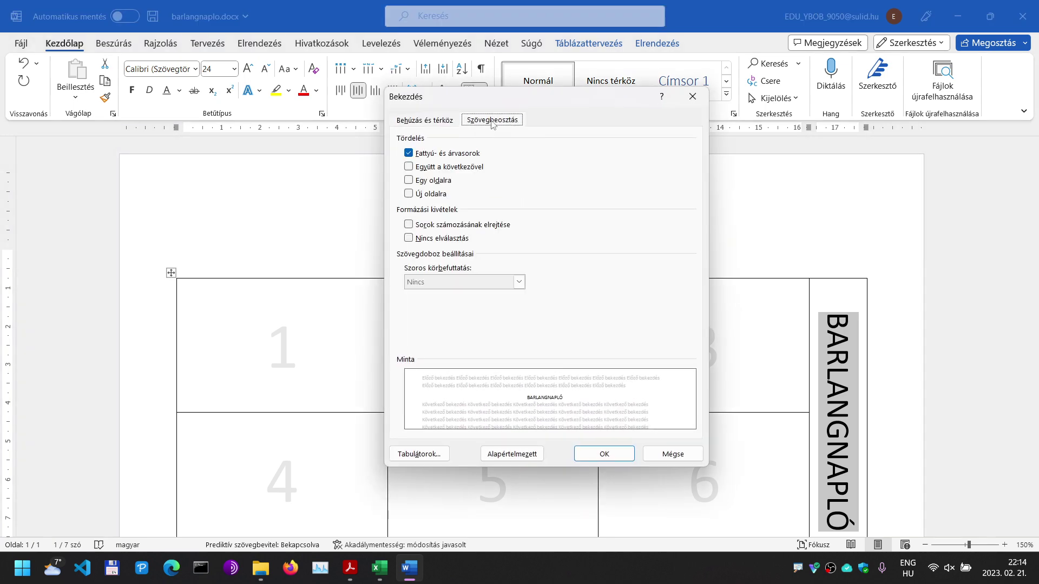
pyautogui.click(692, 97)
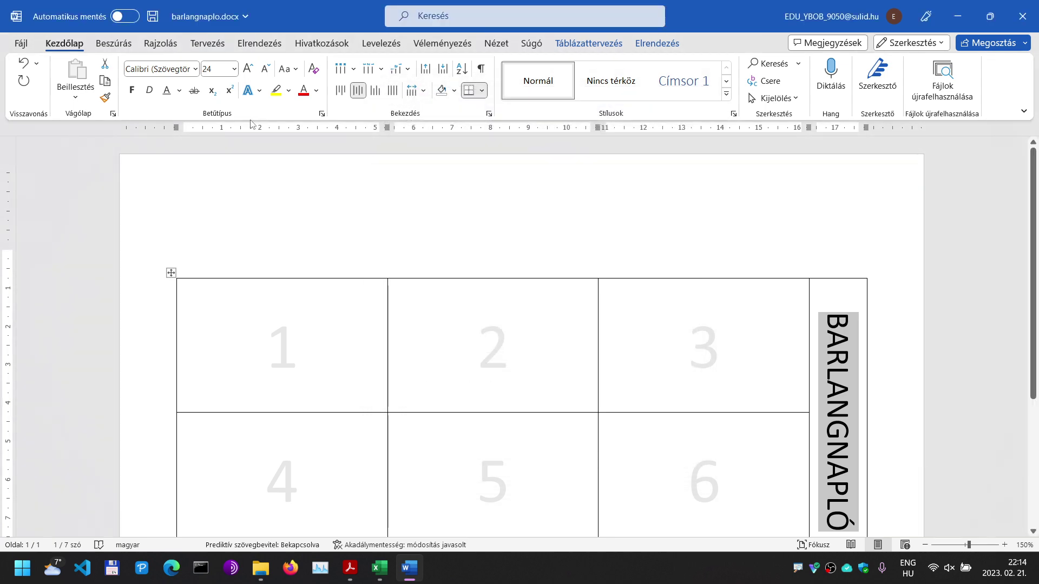
# Step: Expand the character spacing of the BARLANGNAPLÓ caption (Ritkított) by 7 pt
pyautogui.click(322, 113)
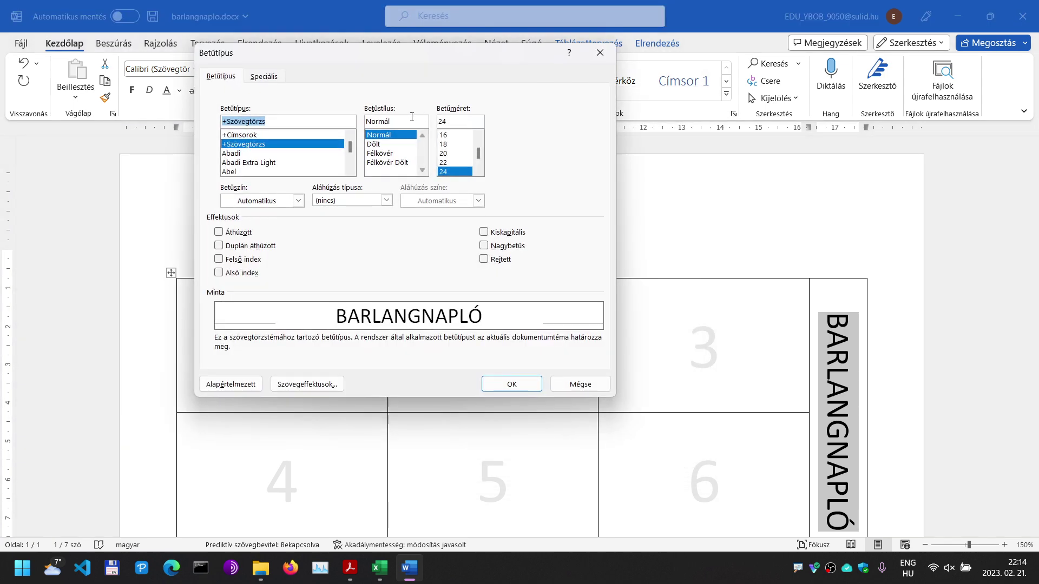
pyautogui.click(264, 76)
pyautogui.click(374, 127)
pyautogui.click(317, 149)
pyautogui.press('Tab')
pyautogui.write('7')
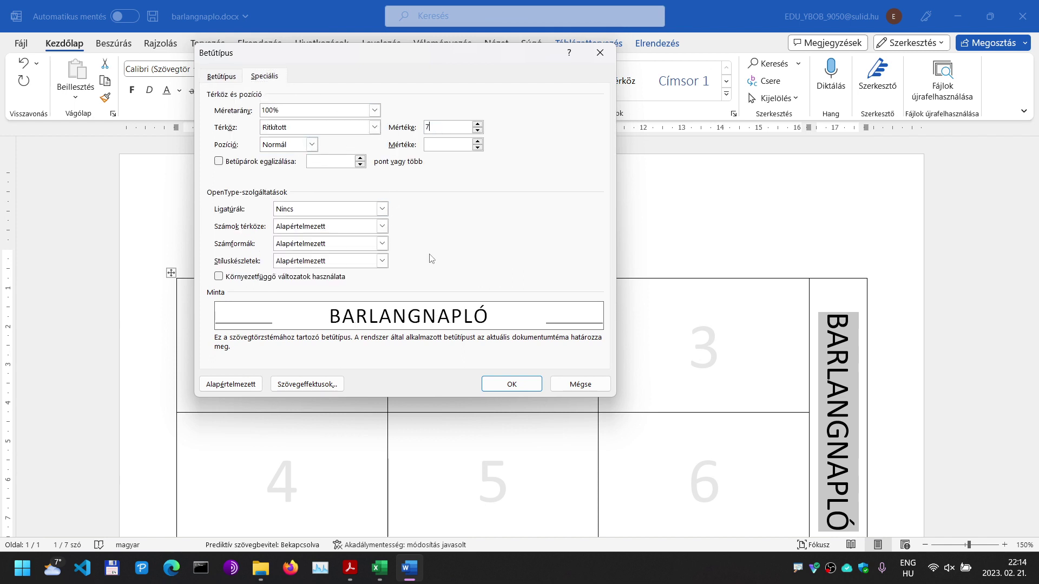
pyautogui.click(498, 379)
pyautogui.scroll(-3, 700, 333)
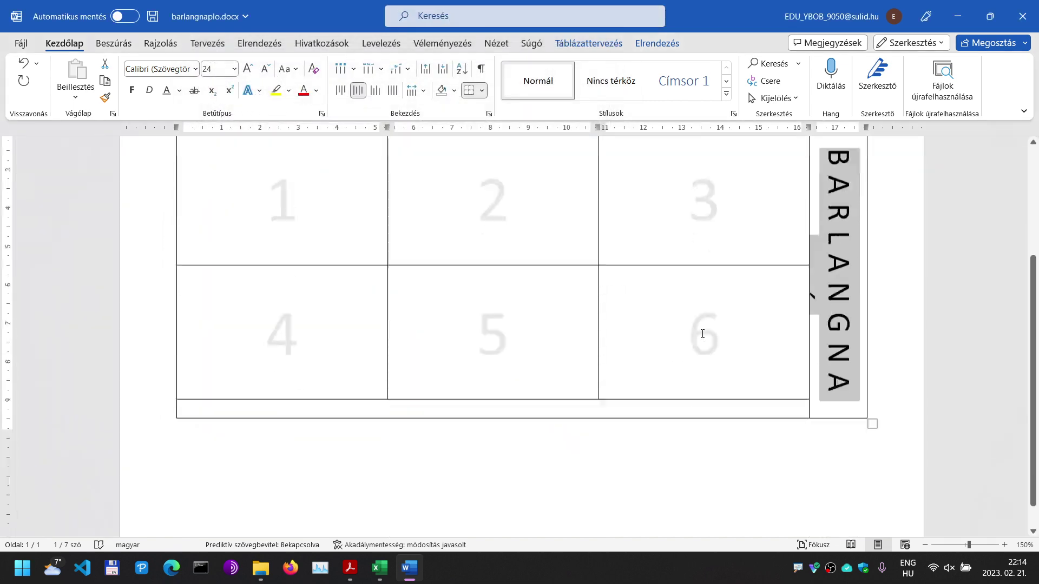
# Step: Enlarge the table's bottom merged row downwards until the whole BARLANGNAPLÓ caption fits in one line
pyautogui.click(843, 310)
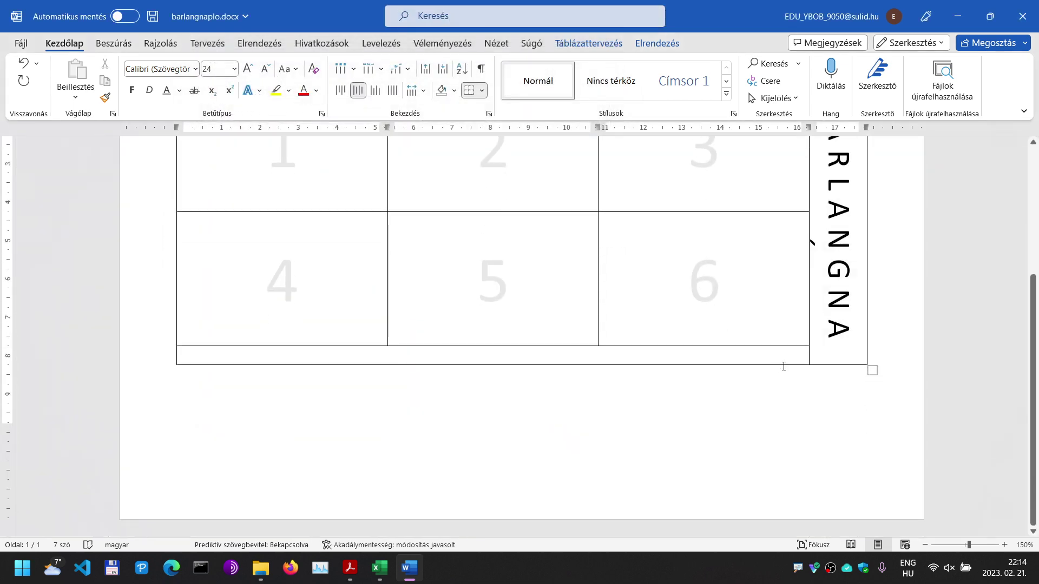
pyautogui.moveTo(780, 366); pyautogui.dragTo(774, 453)
pyautogui.click(568, 389)
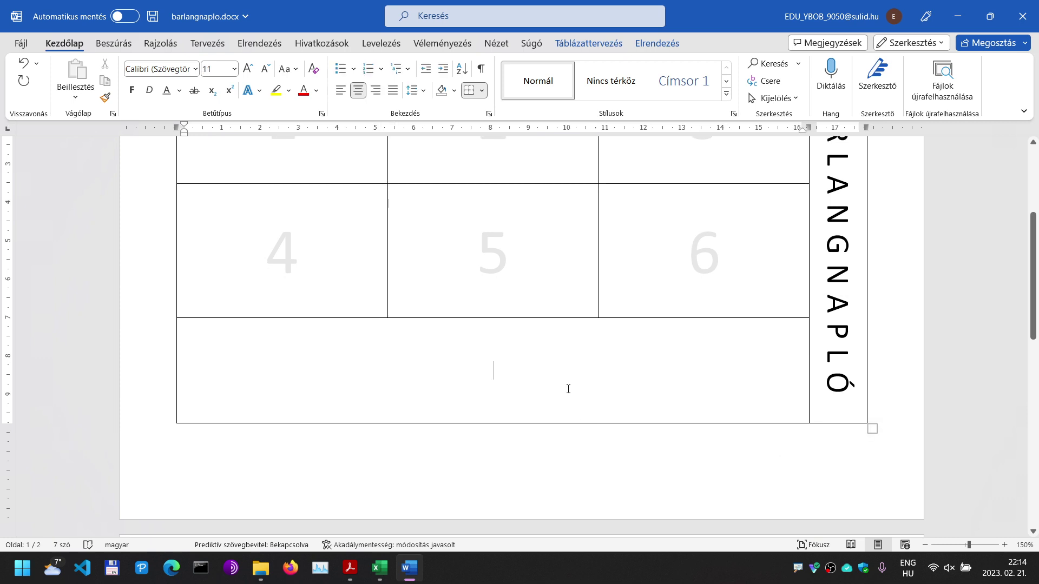
pyautogui.scroll(4, 696, 357)
pyautogui.scroll(-1, 696, 357)
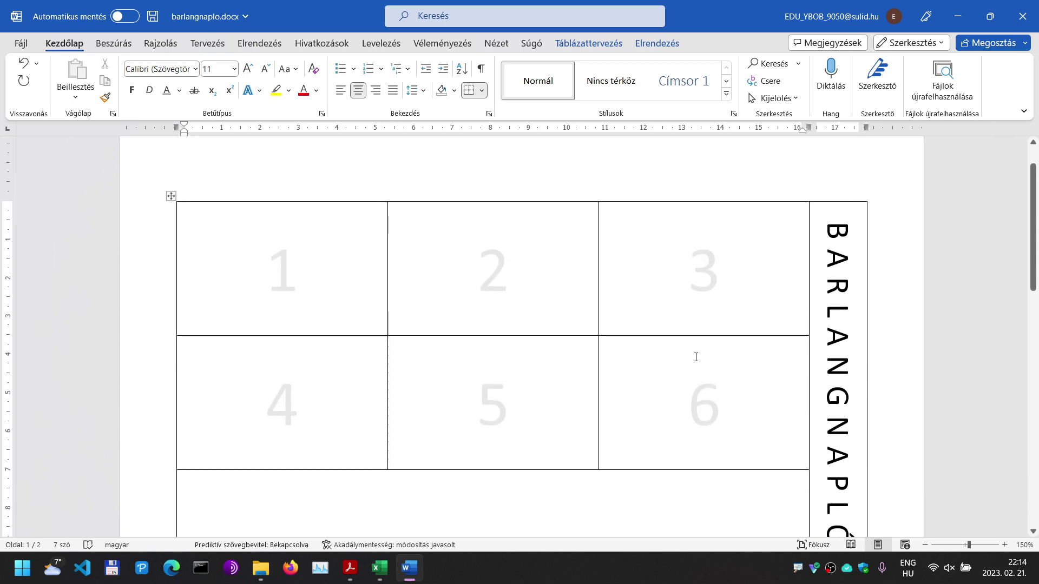
# Step: Switch to the exam sheet PDF, compare the table with the barlangnaplo sample and read task 4e about linking the barlangok table
pyautogui.hotkey('alt', 'Tab')
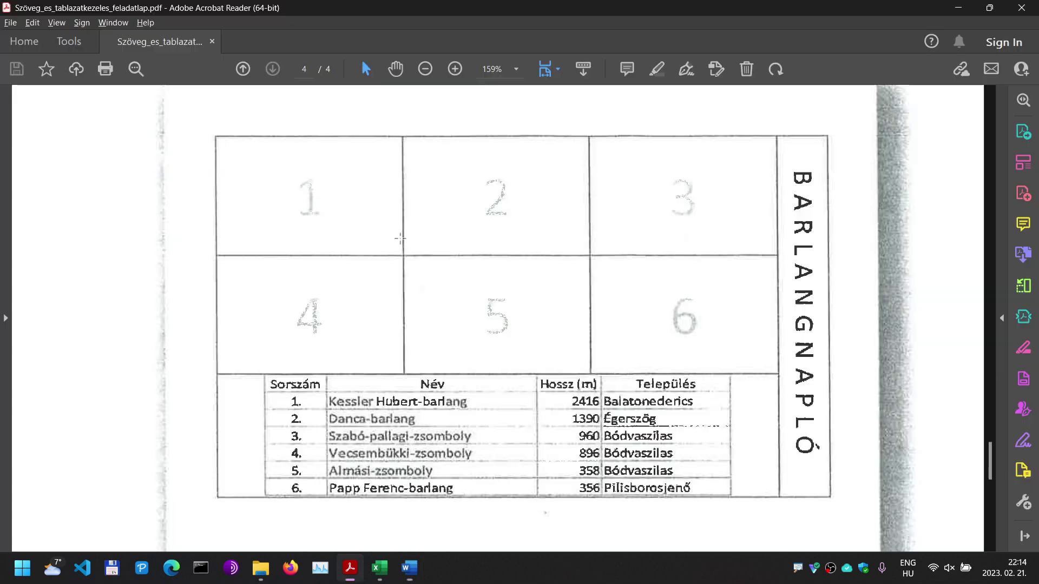
pyautogui.scroll(15, 546, 283)
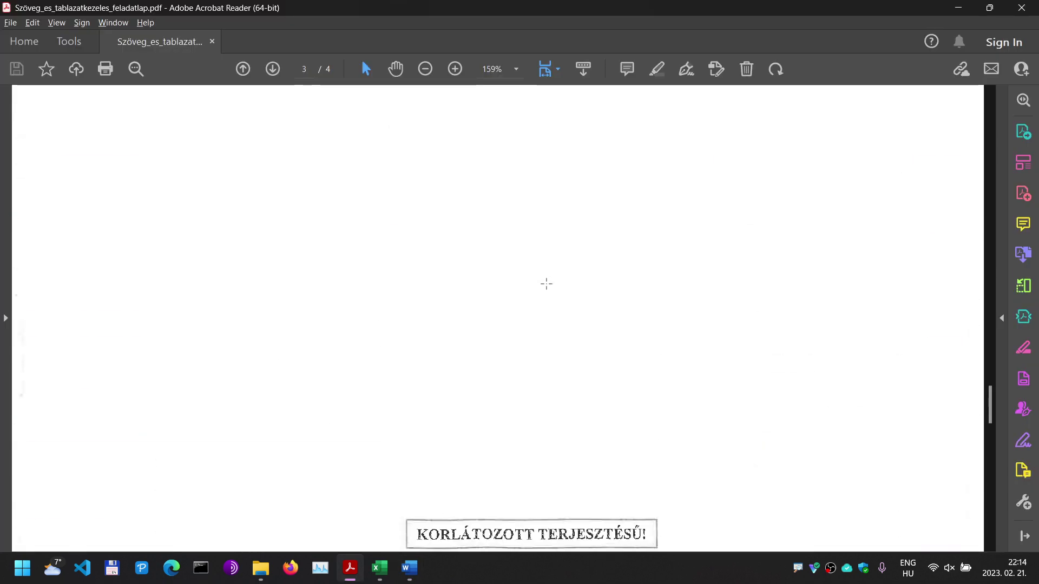
pyautogui.scroll(6, 546, 283)
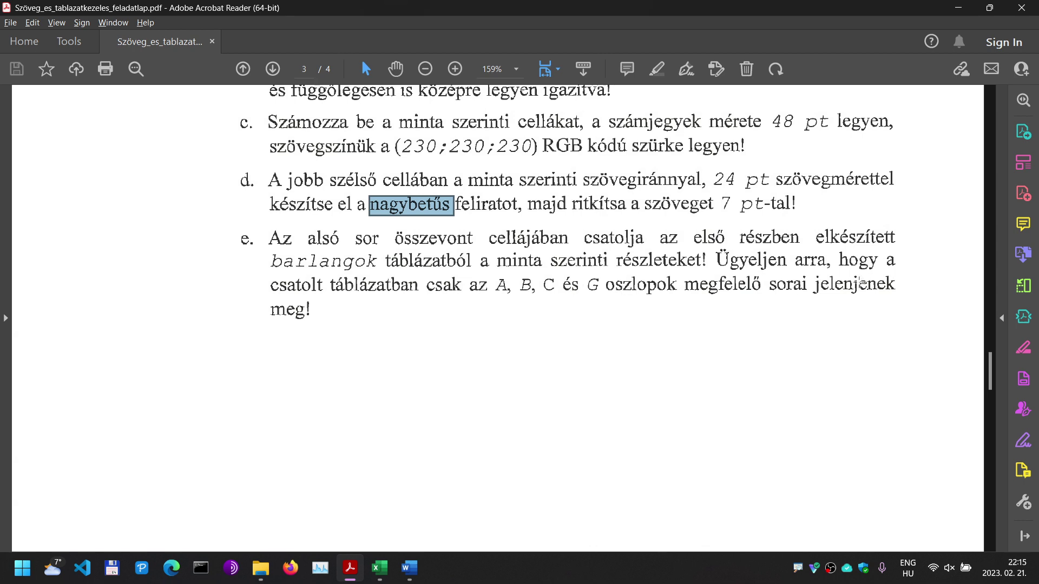
pyautogui.moveTo(263, 222); pyautogui.dragTo(925, 331)
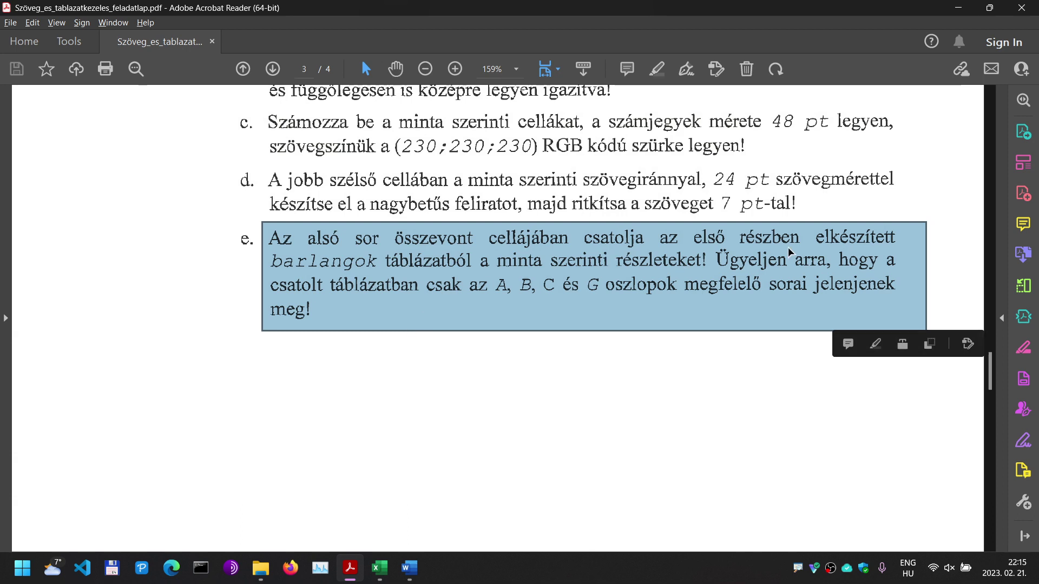
pyautogui.click(371, 258)
pyautogui.moveTo(261, 227); pyautogui.dragTo(904, 330)
pyautogui.click(493, 376)
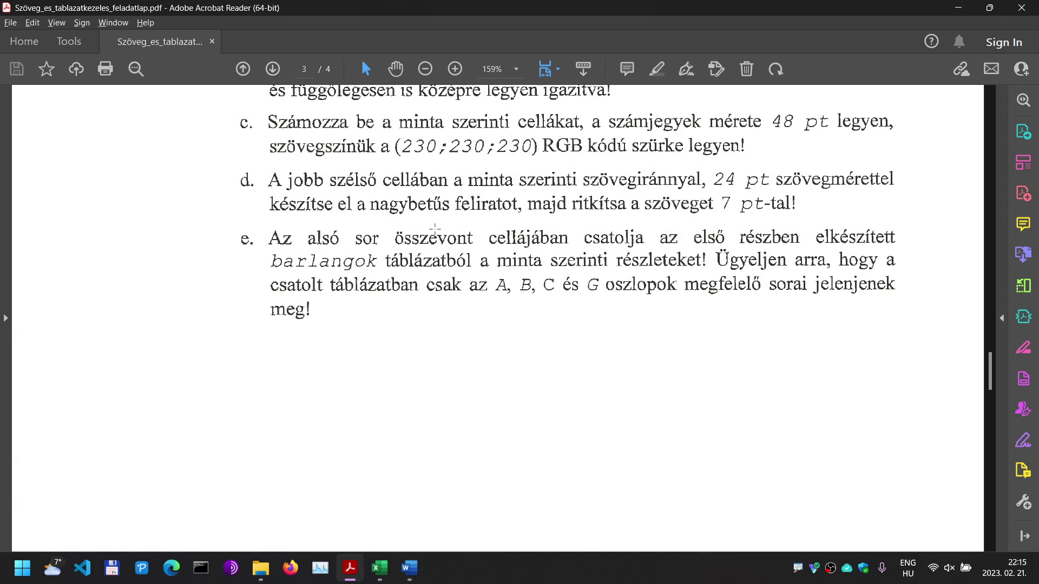
# Step: Return to the Word document and examine the table's bottom edge and the extra second page
pyautogui.hotkey('alt', 'Tab')
pyautogui.scroll(-5, 590, 325)
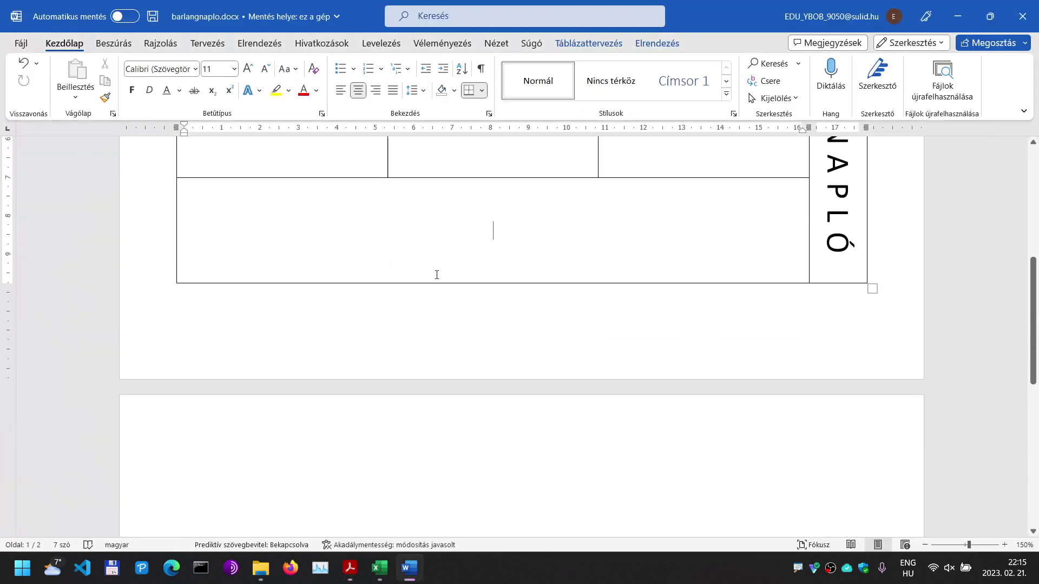
pyautogui.scroll(-3, 594, 260)
pyautogui.scroll(5, 593, 260)
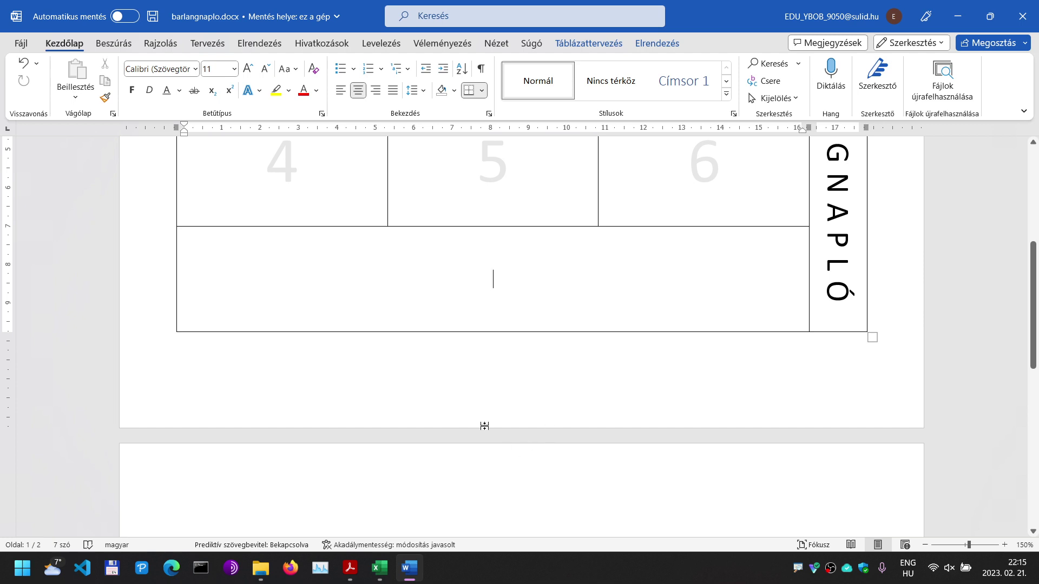
pyautogui.click(368, 482)
pyautogui.scroll(-4, 311, 511)
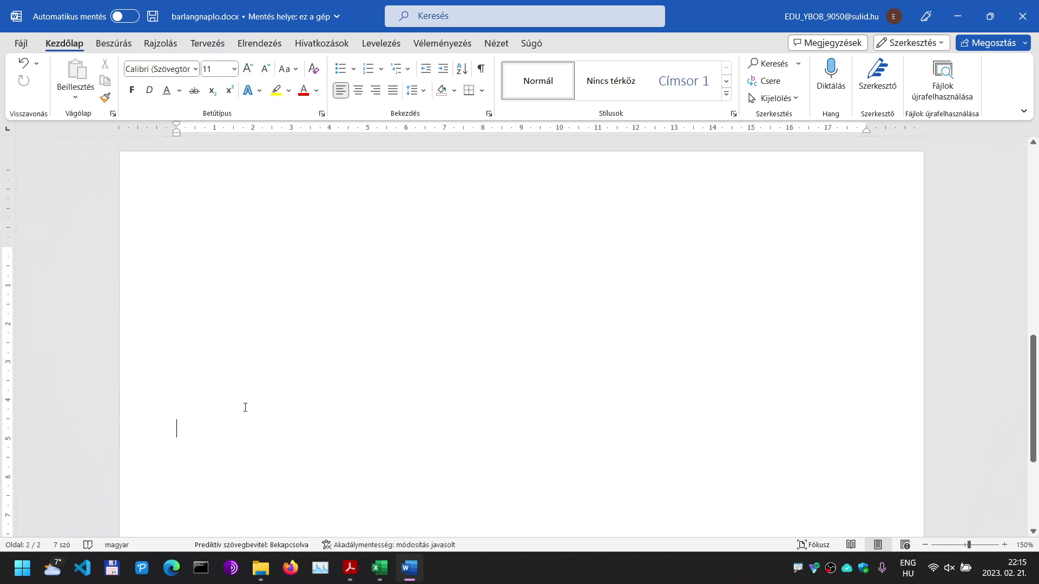
pyautogui.scroll(10, 245, 407)
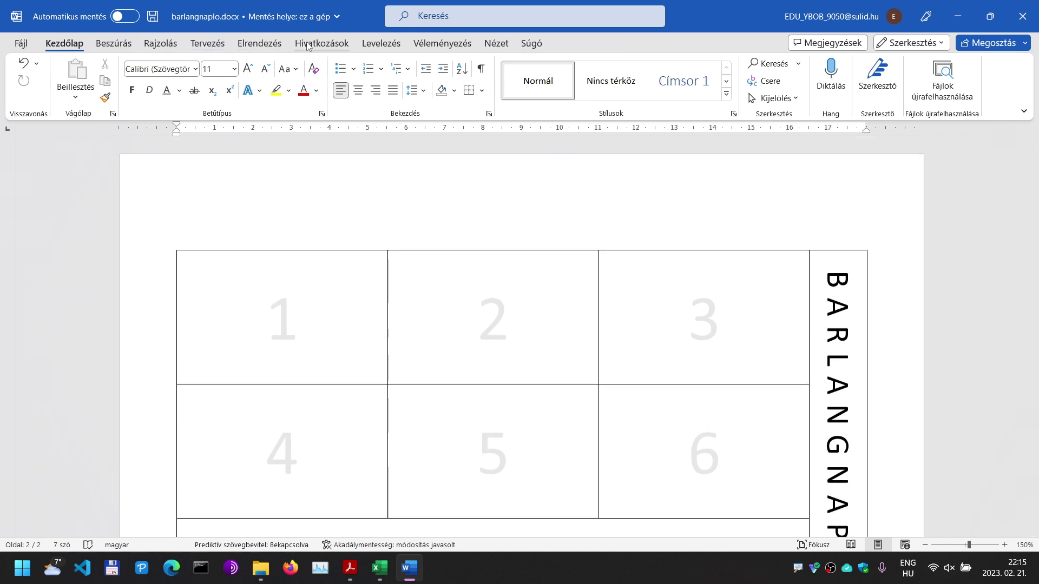
# Step: Set the document's top and bottom page margins to 1.5 cm in the custom margin settings
pyautogui.click(259, 44)
pyautogui.click(32, 95)
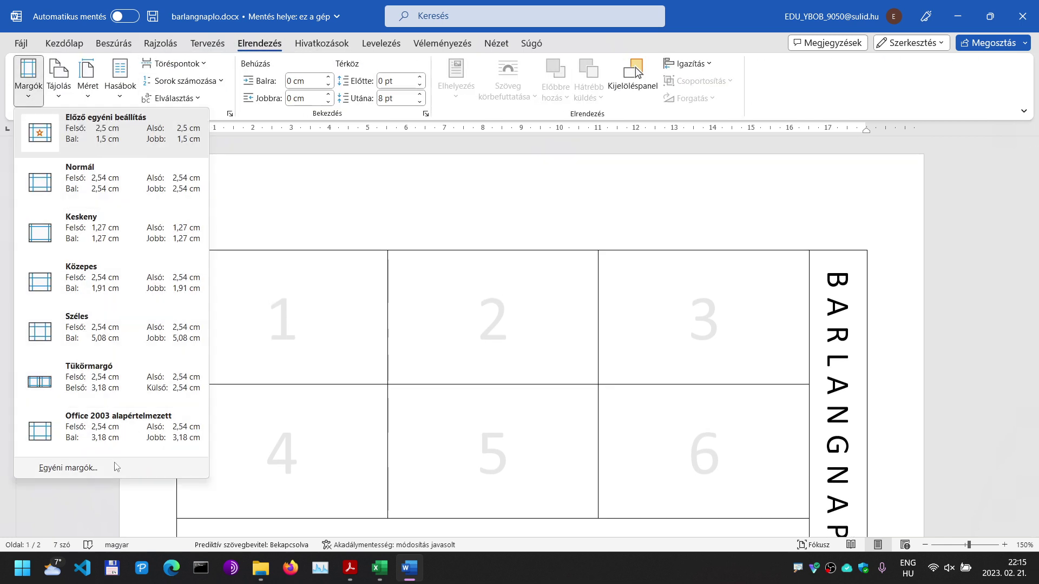
pyautogui.click(68, 468)
pyautogui.moveTo(469, 141); pyautogui.dragTo(372, 144)
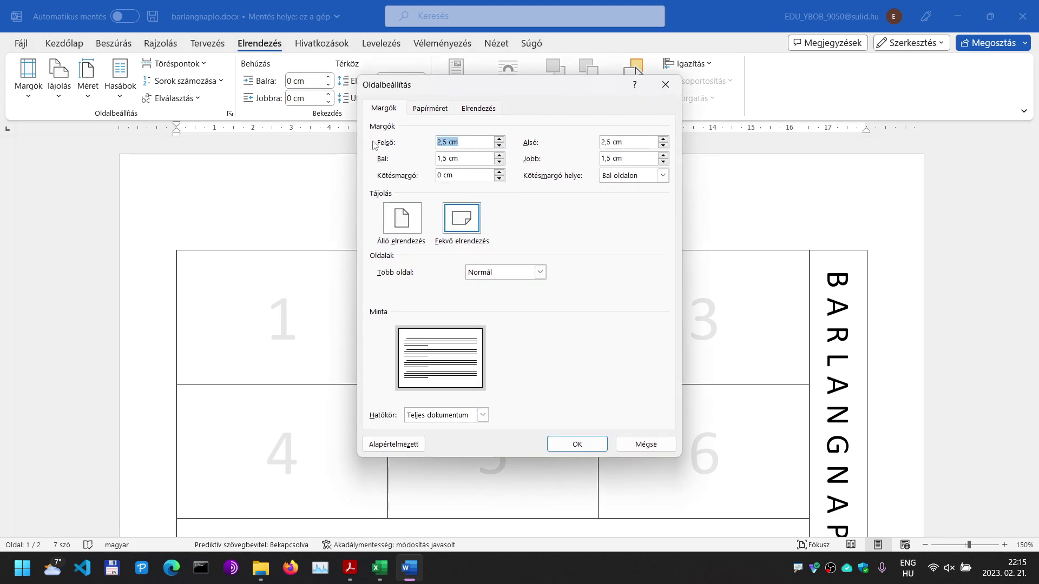
pyautogui.click(441, 143)
pyautogui.write('1')
pyautogui.moveTo(606, 148); pyautogui.dragTo(604, 143)
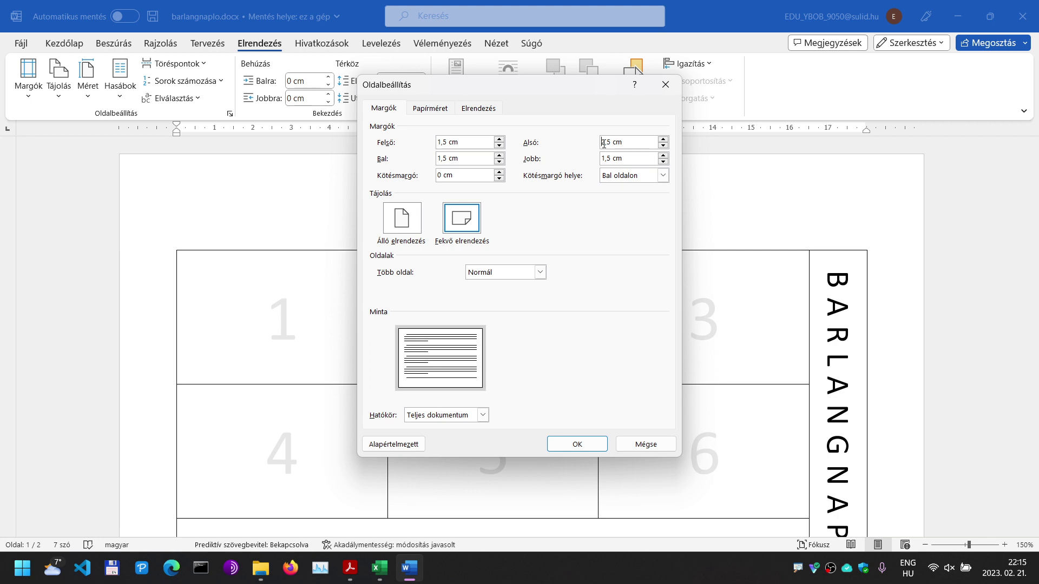
pyautogui.write('1')
pyautogui.click(573, 445)
pyautogui.scroll(-2, 551, 313)
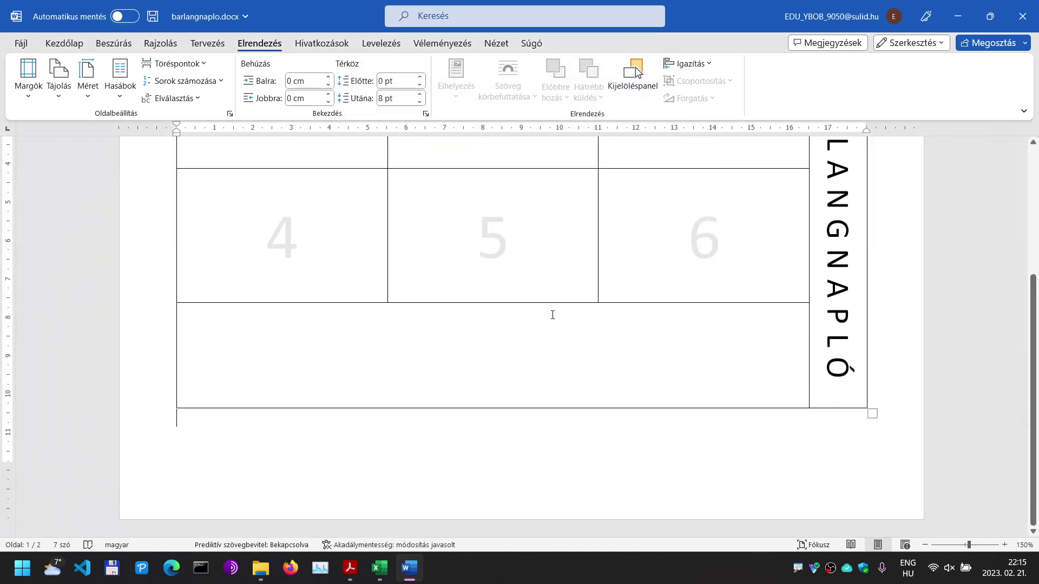
pyautogui.scroll(3, 551, 314)
pyautogui.scroll(2, 552, 315)
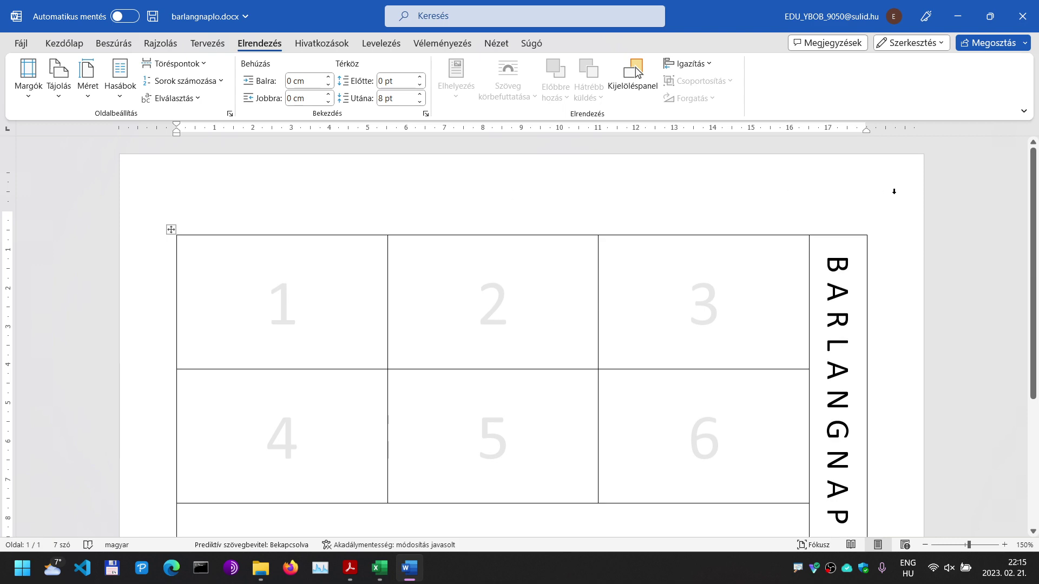
pyautogui.scroll(-5, 509, 270)
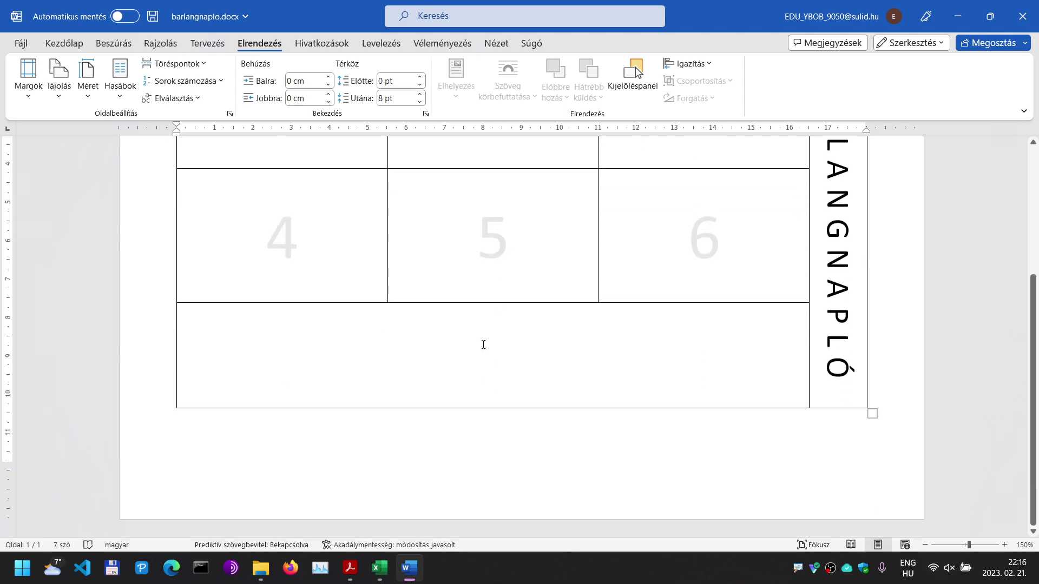
# Step: Reread task 4e in the PDF and check the vertical caption in the Word table's last column
pyautogui.hotkey('alt', 'Tab')
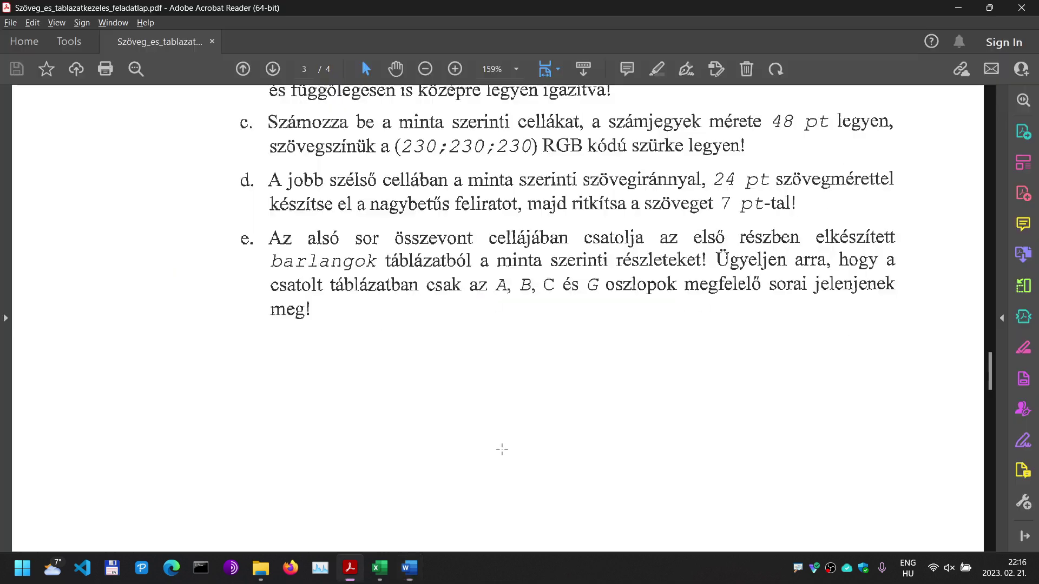
pyautogui.hotkey('alt', 'Tab')
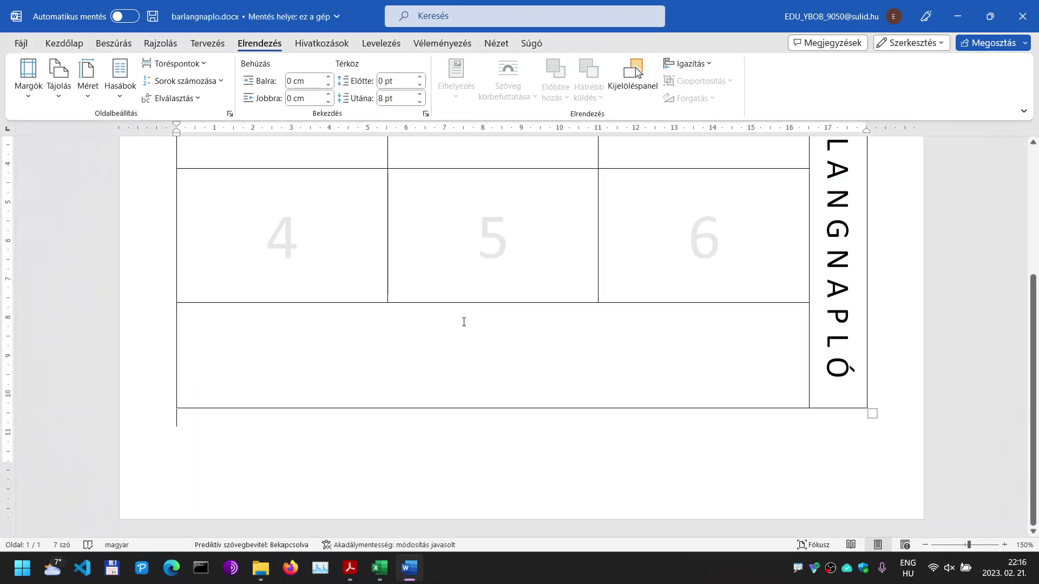
pyautogui.click(355, 365)
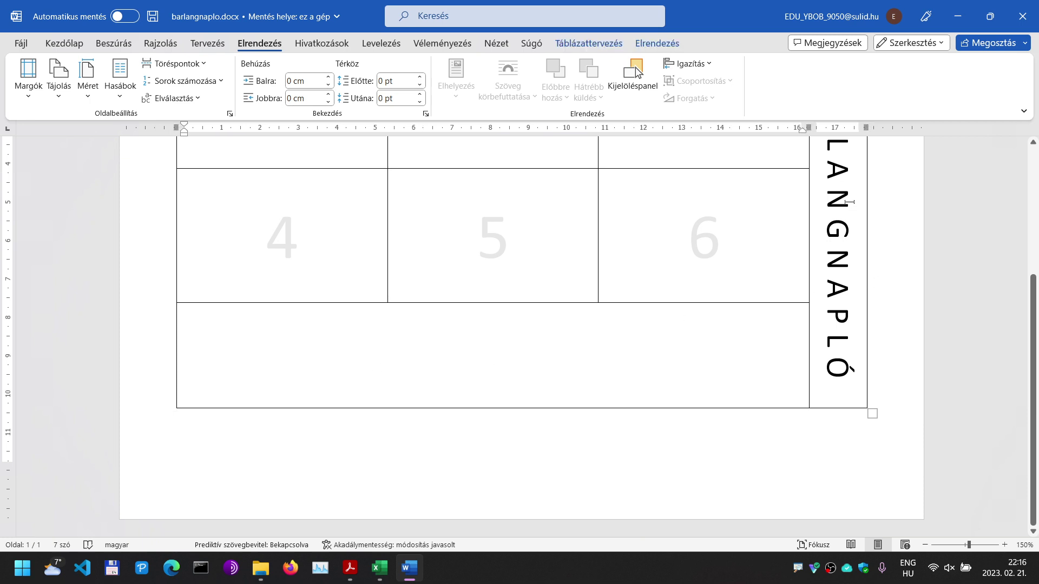
pyautogui.moveTo(838, 141); pyautogui.dragTo(840, 390)
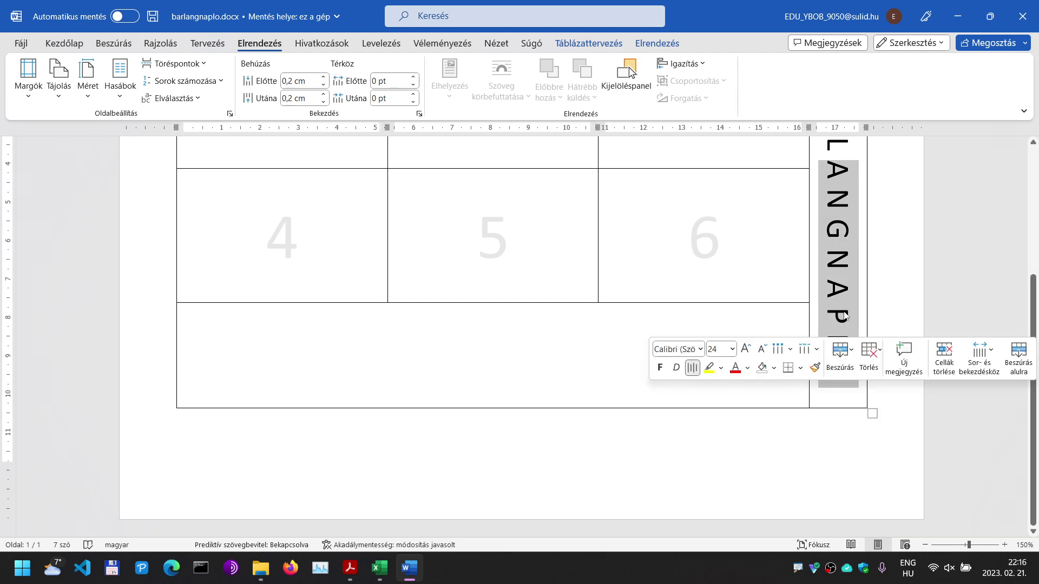
pyautogui.click(847, 307)
# Step: Place the cursor in the Word table's bottom merged cell and check task 4e in the exam sheet PDF
pyautogui.click(472, 353)
pyautogui.hotkey('alt', 'Tab')
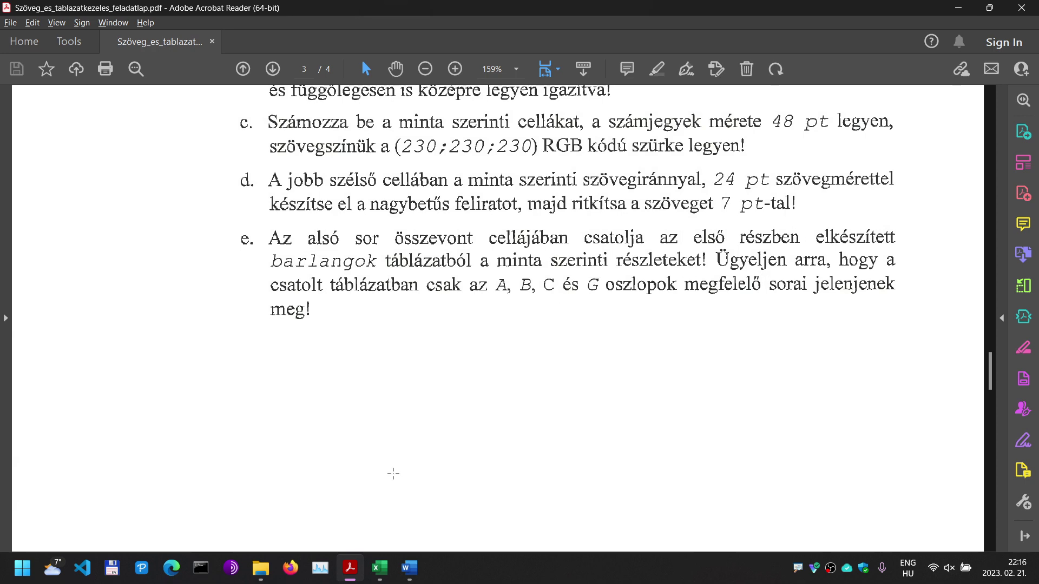
pyautogui.click(409, 567)
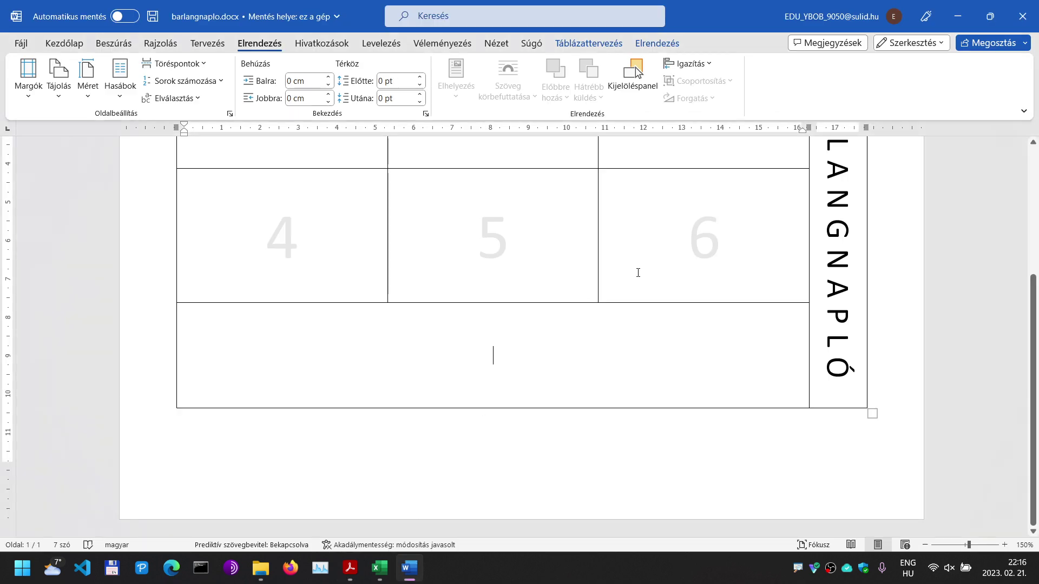
pyautogui.click(104, 46)
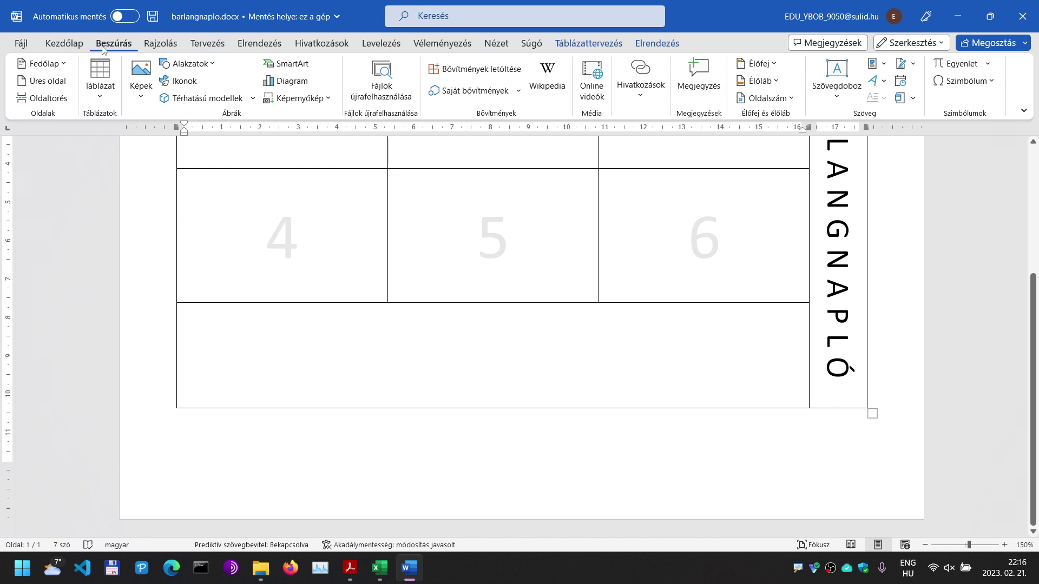
pyautogui.click(916, 98)
pyautogui.click(926, 115)
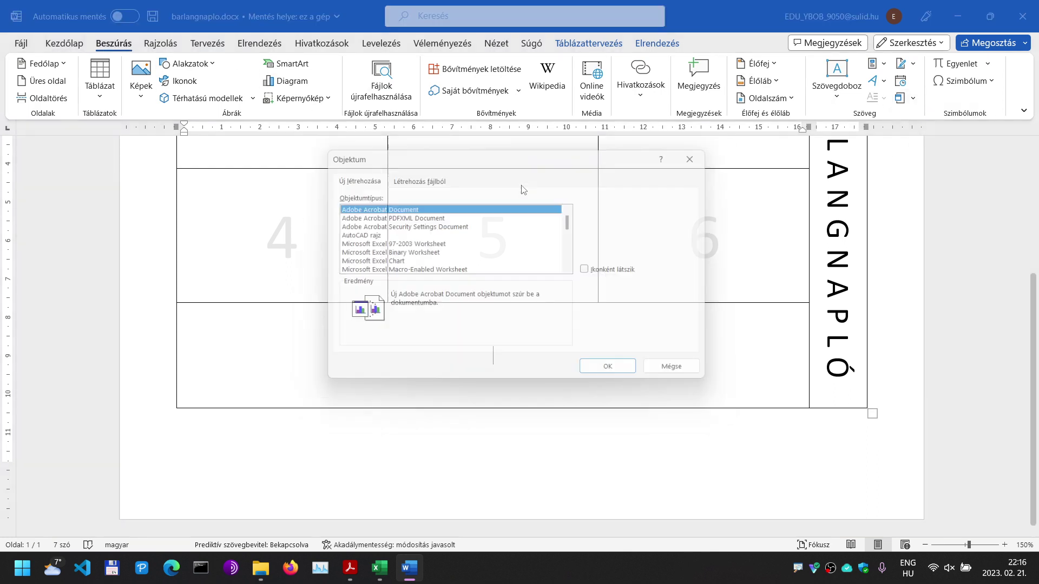
pyautogui.click(418, 179)
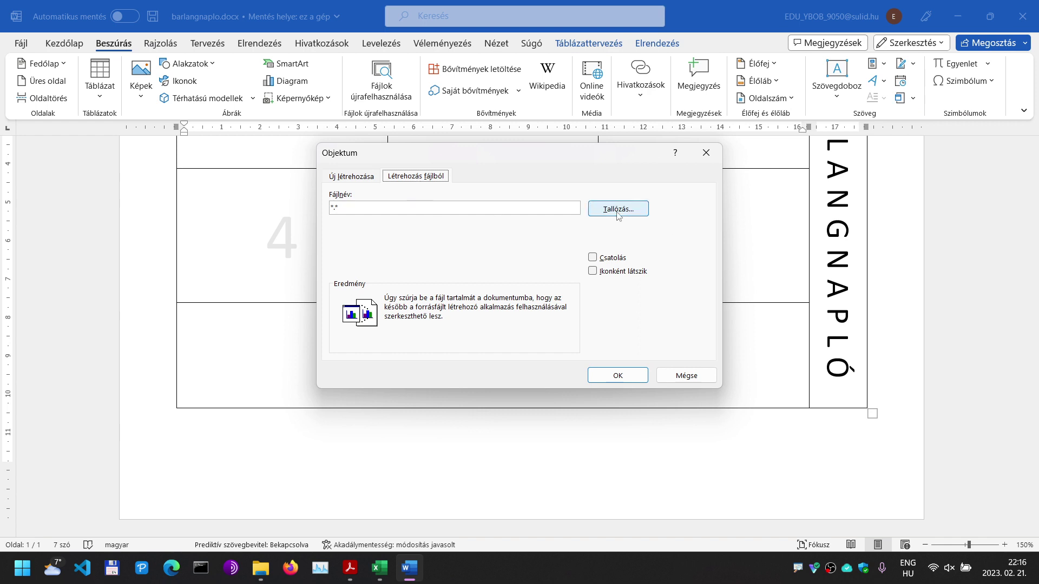
pyautogui.click(594, 257)
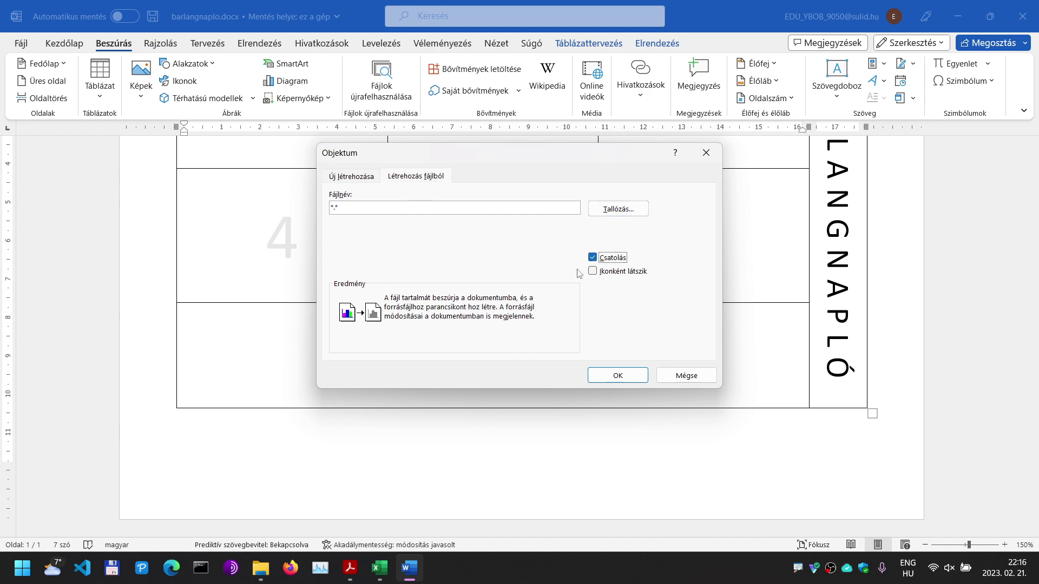
pyautogui.click(698, 378)
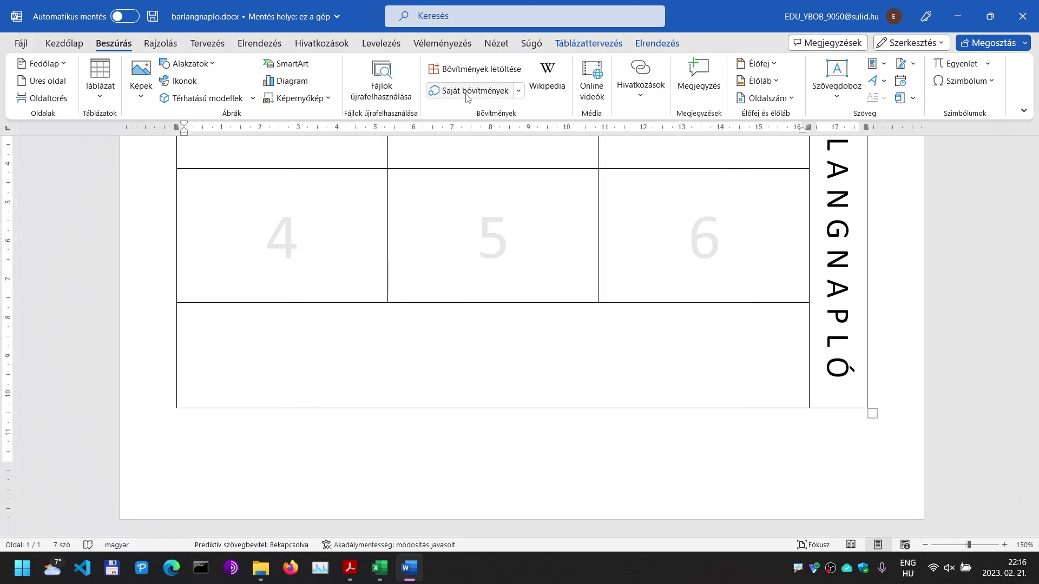
# Step: Switch to the barlangok workbook in Excel and widen the Név column so the cave names fit better
pyautogui.click(322, 336)
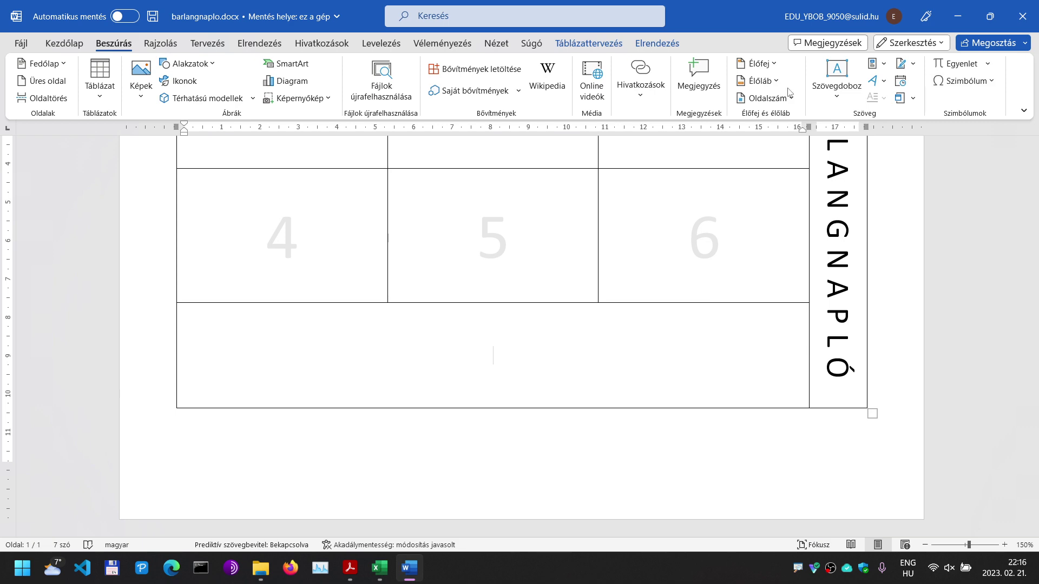
pyautogui.click(380, 569)
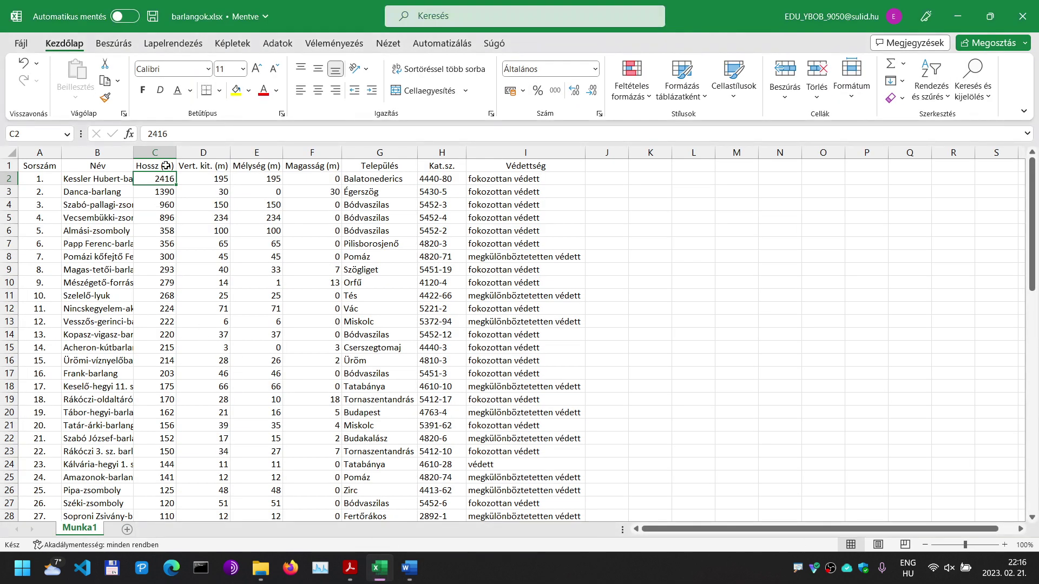
pyautogui.moveTo(134, 153); pyautogui.dragTo(171, 151)
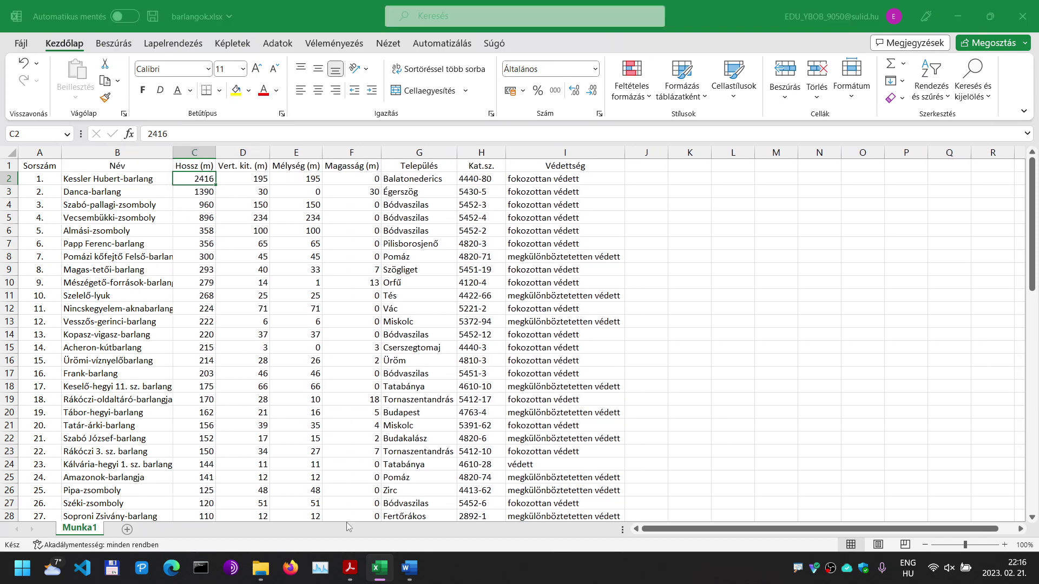
# Step: Check in the exam sheet PDF's barlangnaplo sample which rows and columns of the barlangok table are needed
pyautogui.hotkey('alt', 'Tab')
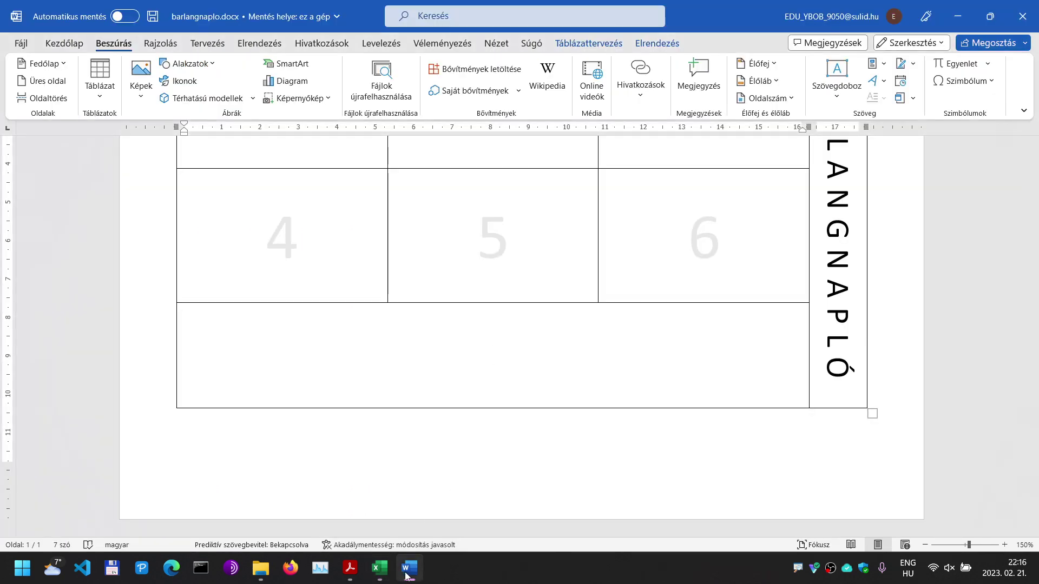
pyautogui.hotkey('alt', 'Tab')
pyautogui.scroll(-15, 533, 408)
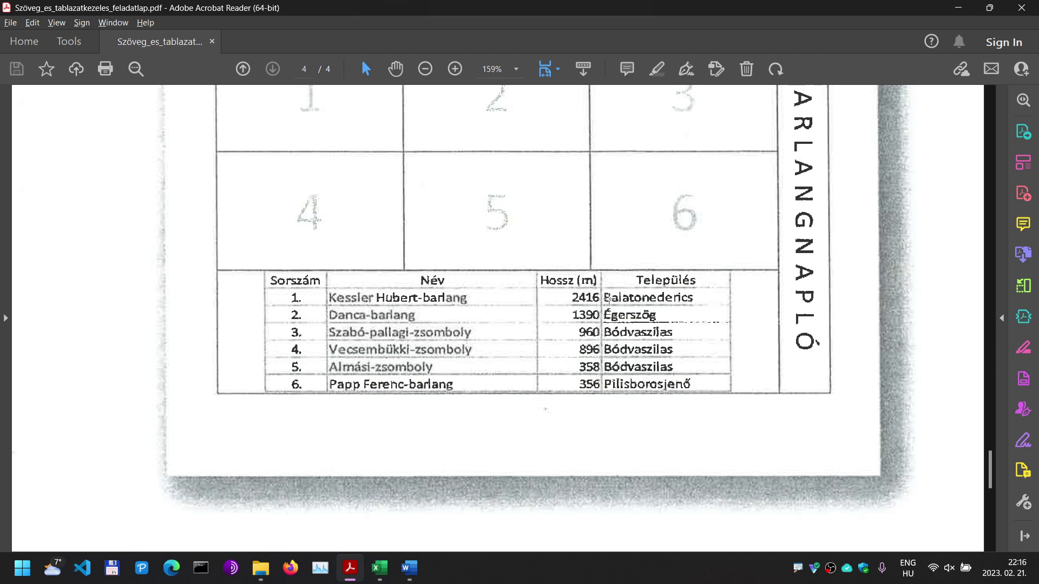
pyautogui.hotkey('alt', 'Tab')
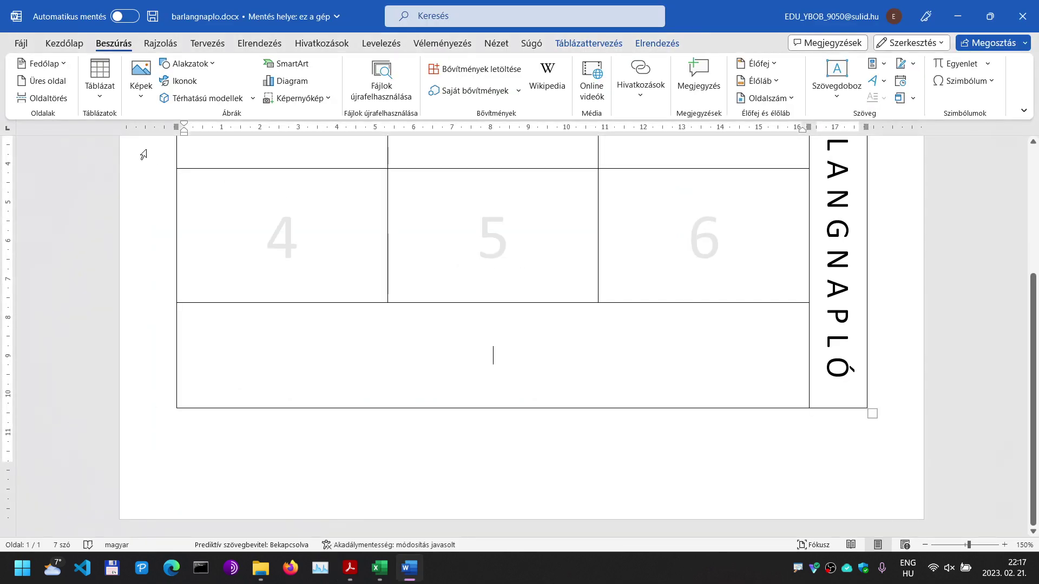
pyautogui.hotkey('alt', 'Tab')
# Step: Switch to the barlangok workbook and hide columns D to F and H to I
pyautogui.click(380, 568)
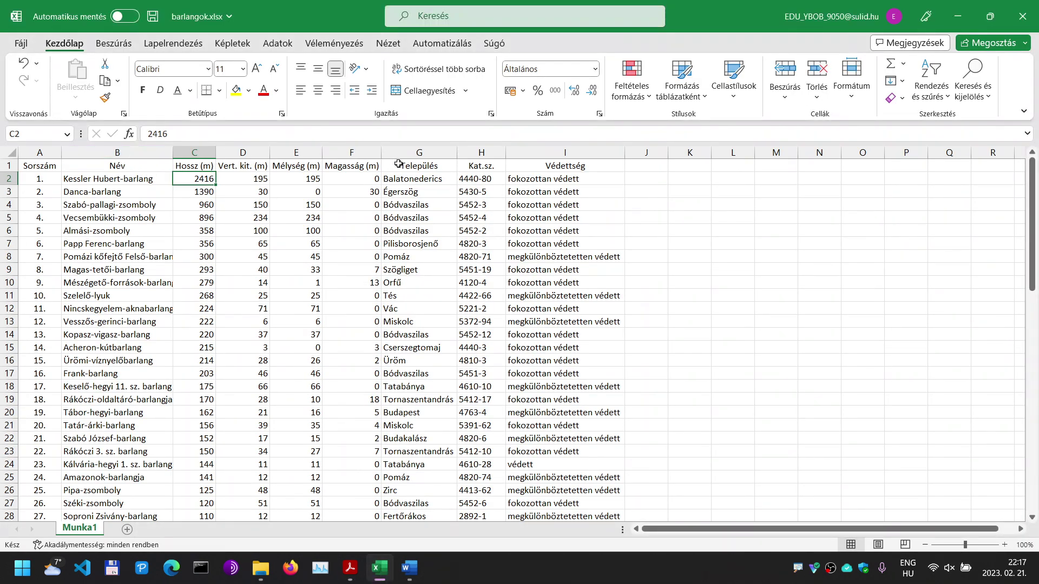
pyautogui.moveTo(246, 153); pyautogui.dragTo(354, 153)
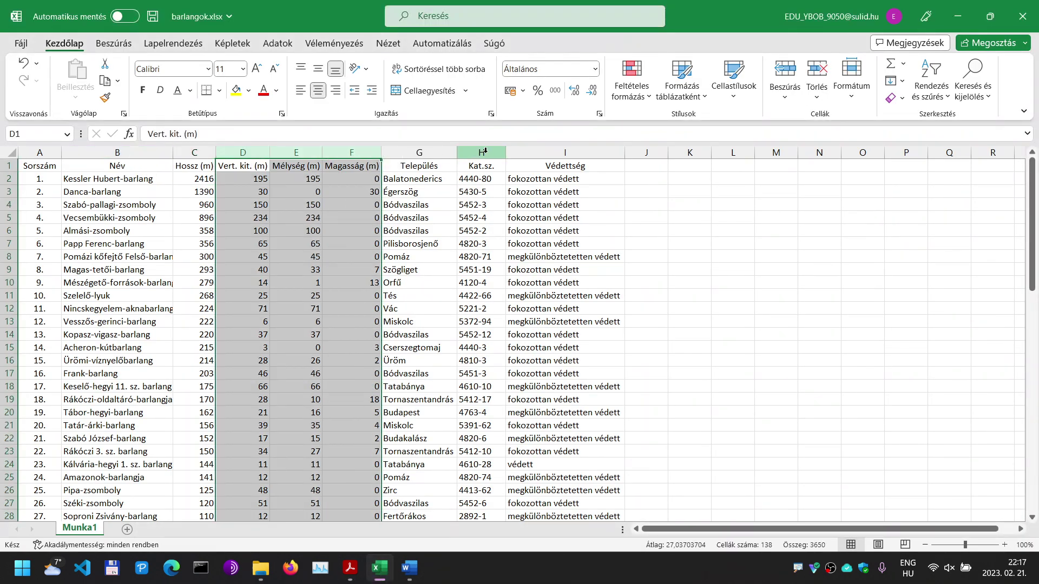
pyautogui.keyDown('ctrl'); pyautogui.click(485, 153); pyautogui.keyUp('ctrl')
pyautogui.moveTo(486, 153); pyautogui.dragTo(565, 153)
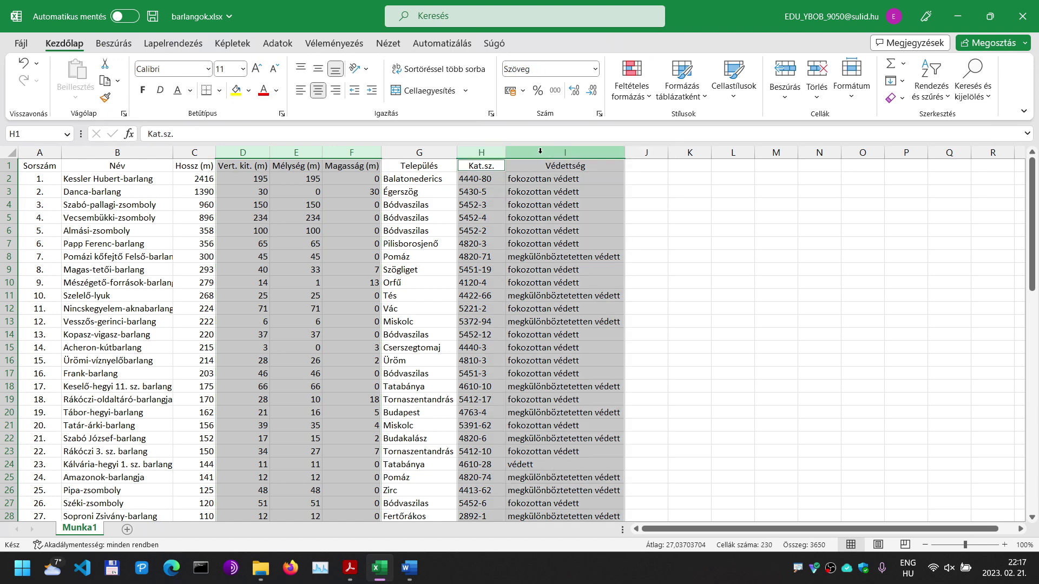
pyautogui.rightClick(357, 159)
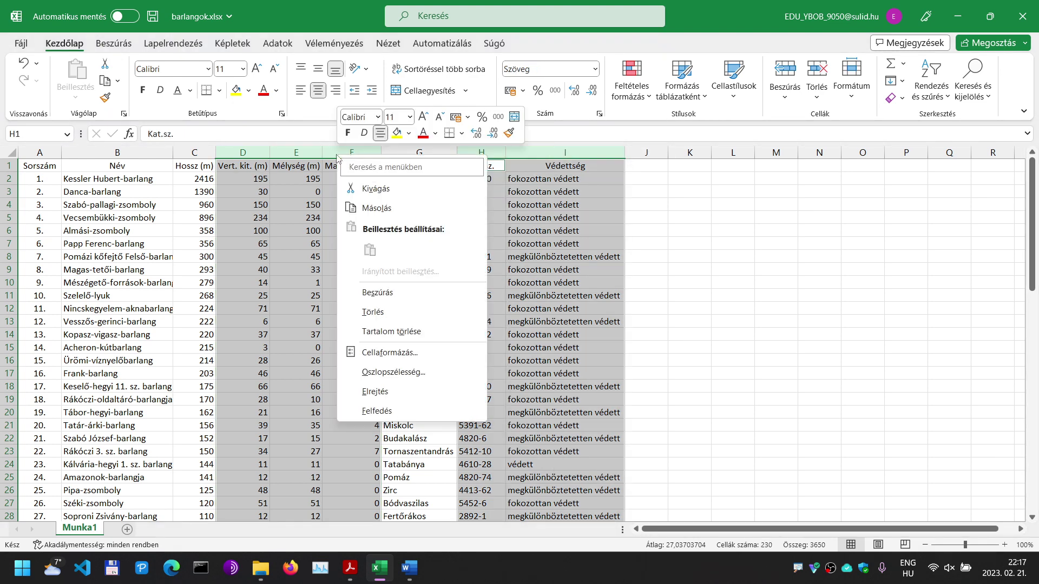
pyautogui.click(379, 392)
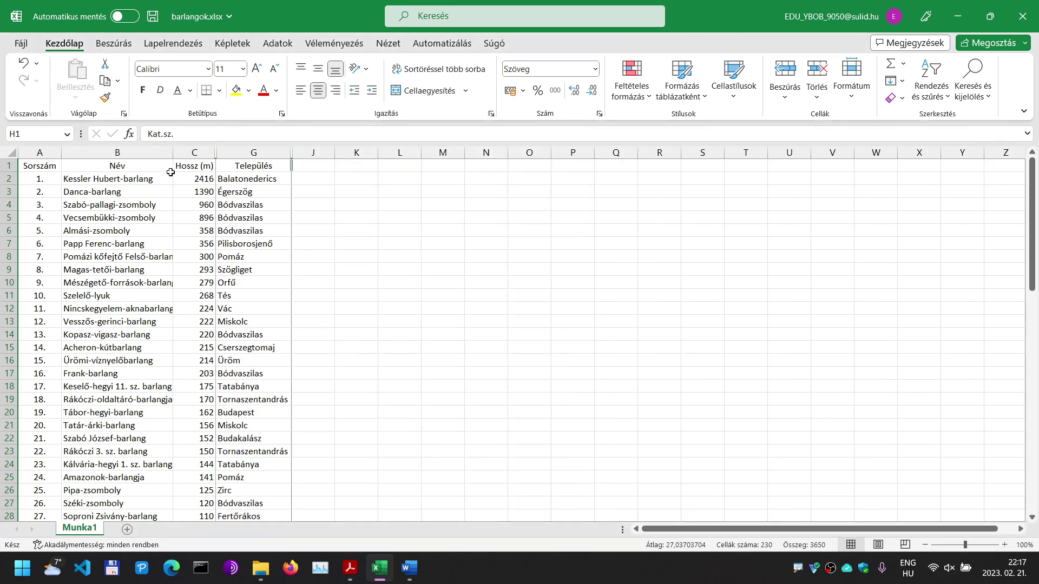
# Step: Copy the visible cells of range A1:G7, covering the header and first six caves, after checking the PDF sample
pyautogui.moveTo(40, 165); pyautogui.dragTo(247, 242)
pyautogui.hotkey('alt', 'Tab')
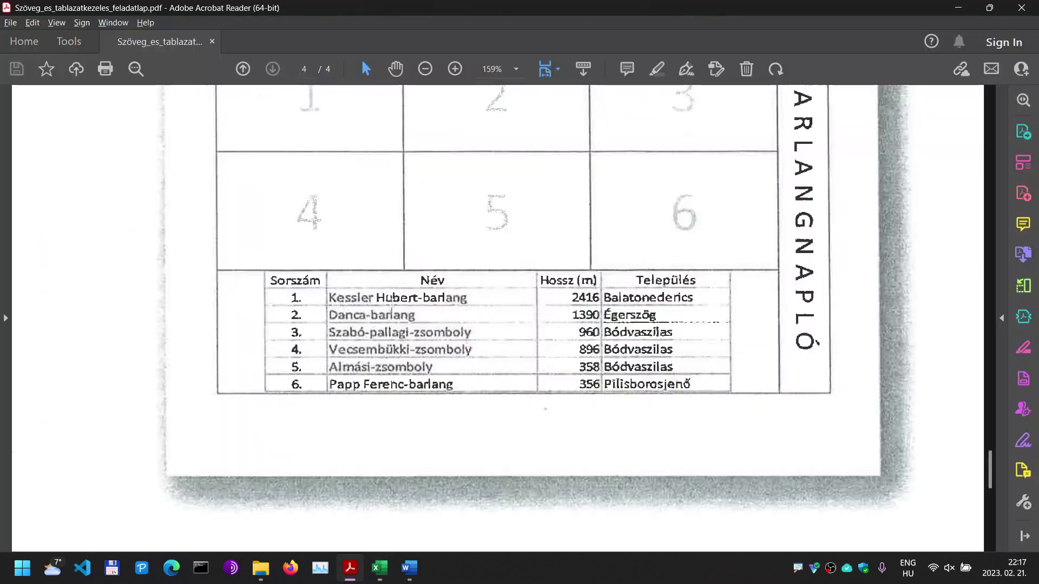
pyautogui.hotkey('alt', 'Tab')
pyautogui.rightClick(244, 209)
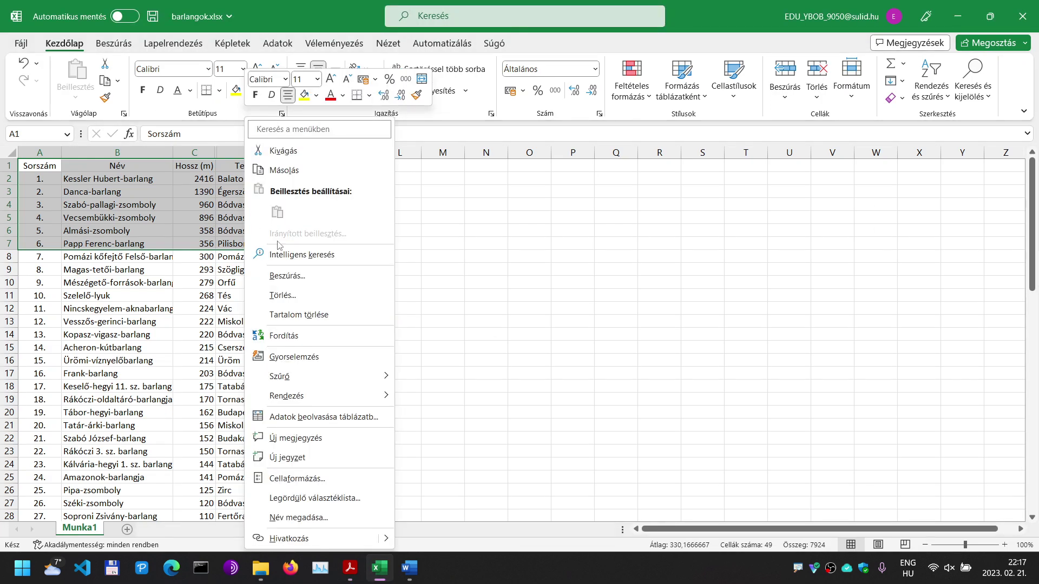
pyautogui.click(283, 177)
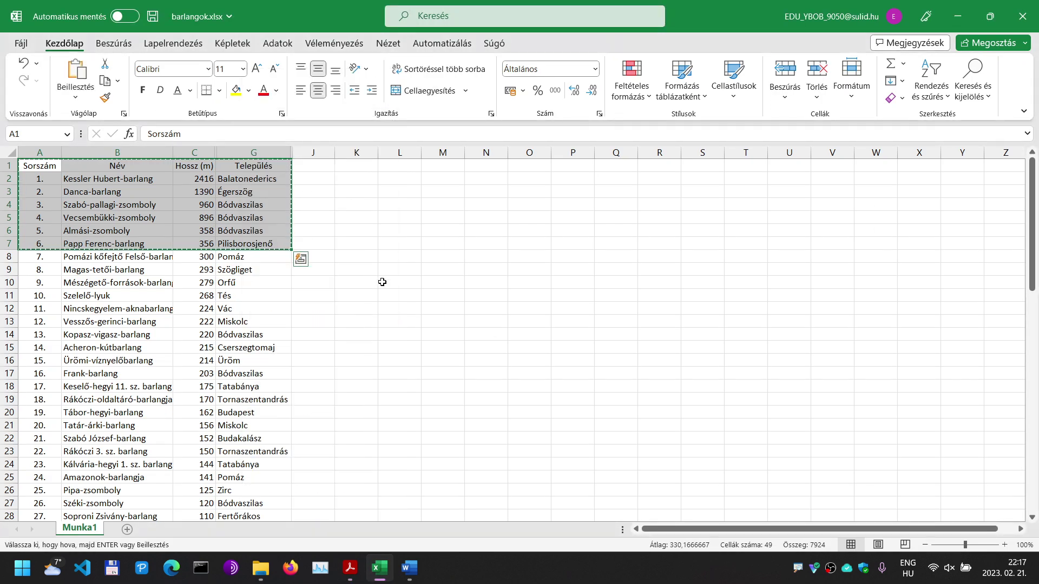
# Step: Switch to the Word document and paste the copied range into the bottom merged cell as a linked Microsoft Excel worksheet object
pyautogui.hotkey('alt', 'Tab')
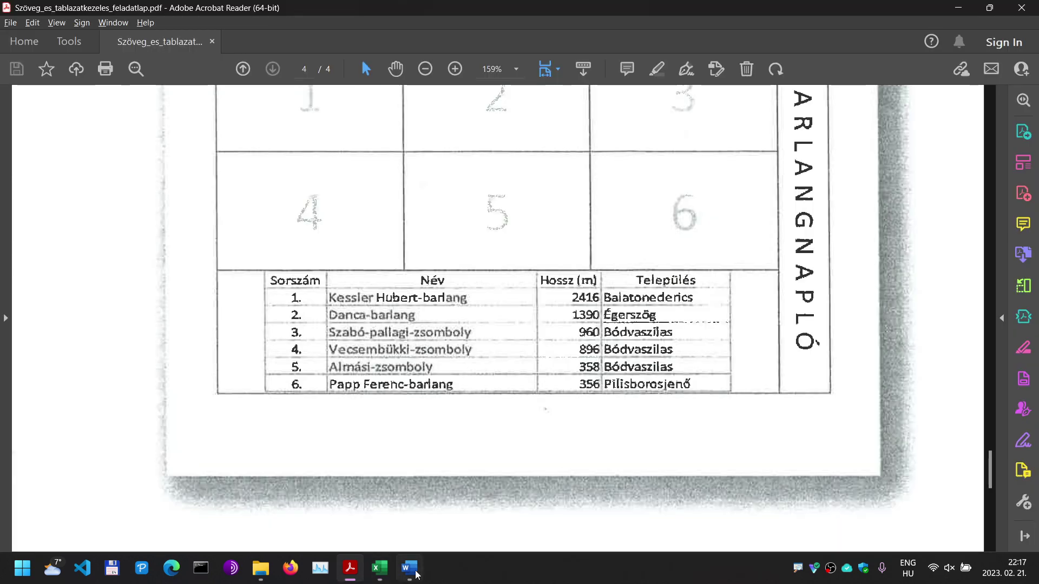
pyautogui.hotkey('alt', 'Tab')
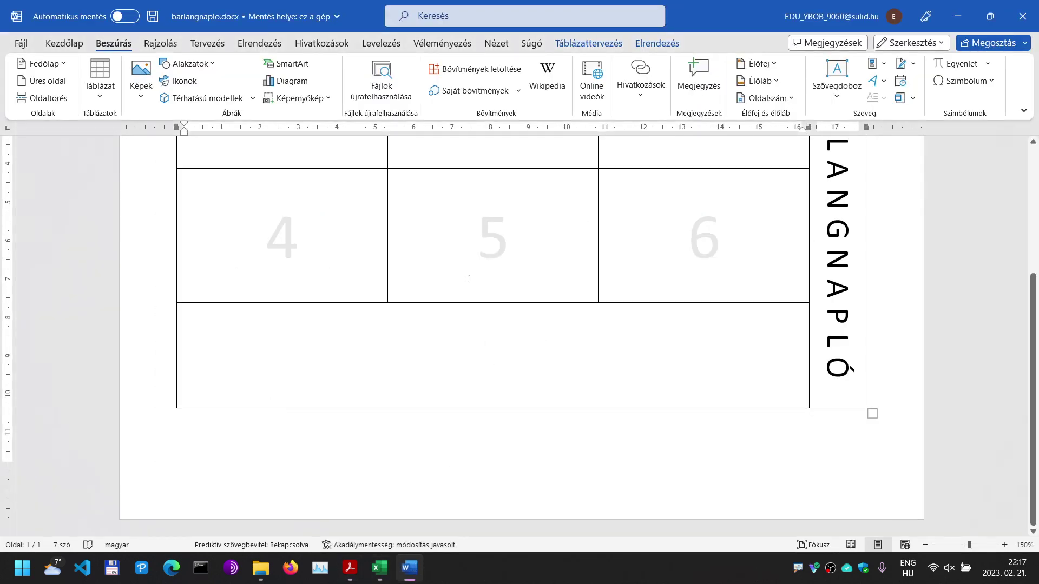
pyautogui.click(79, 45)
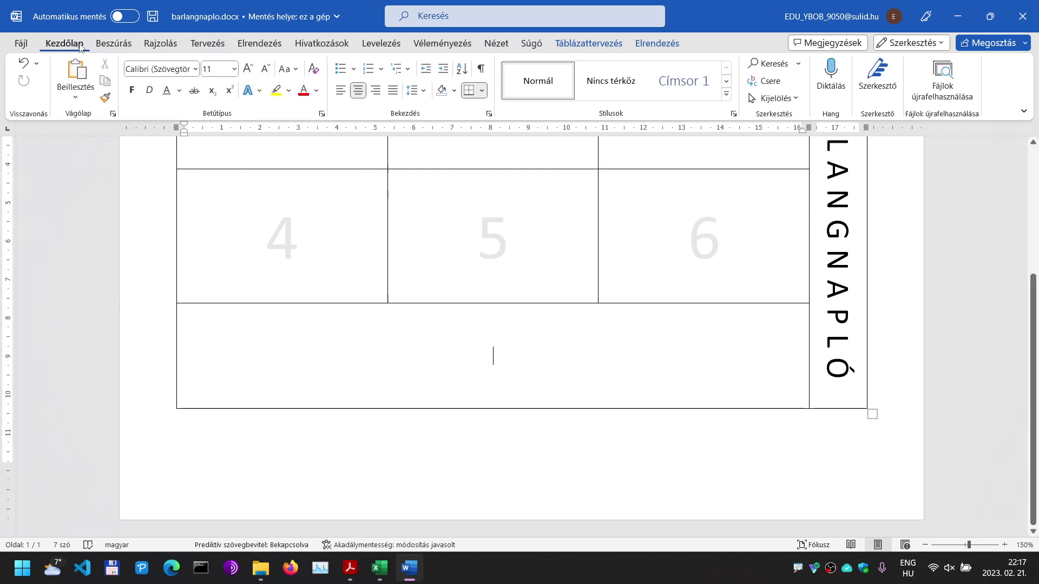
pyautogui.click(80, 100)
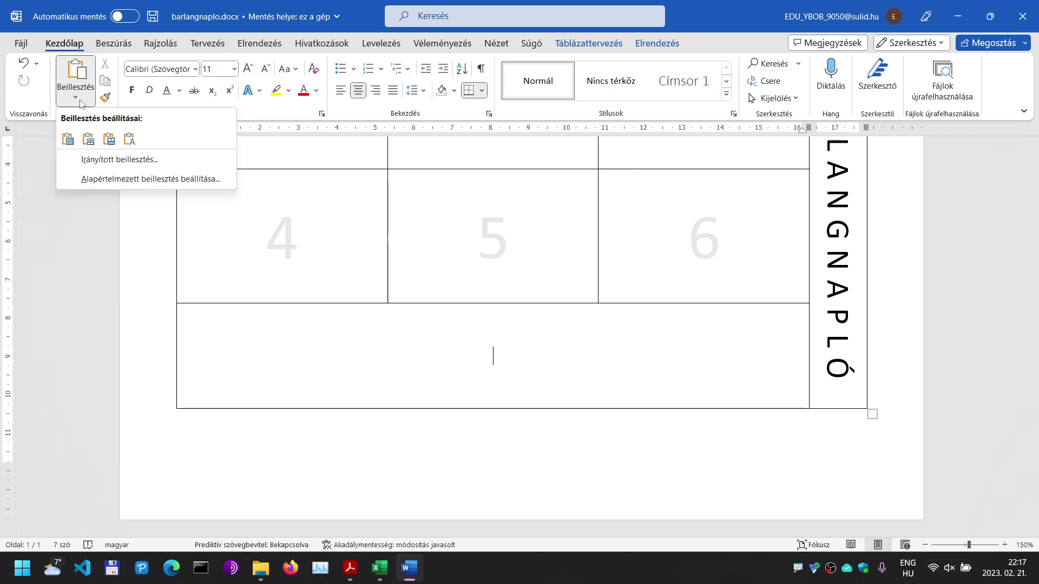
pyautogui.click(151, 161)
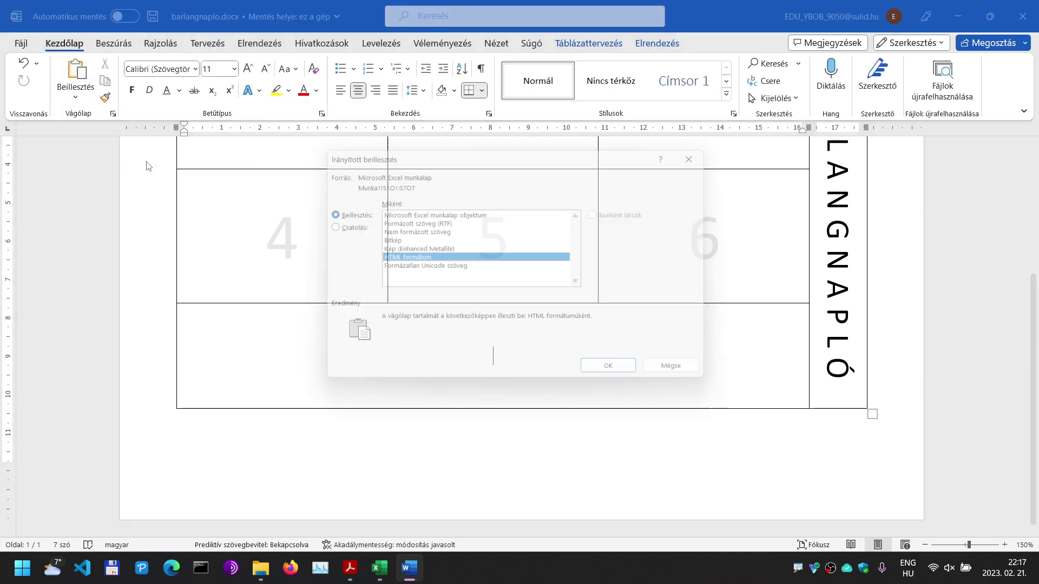
pyautogui.click(340, 227)
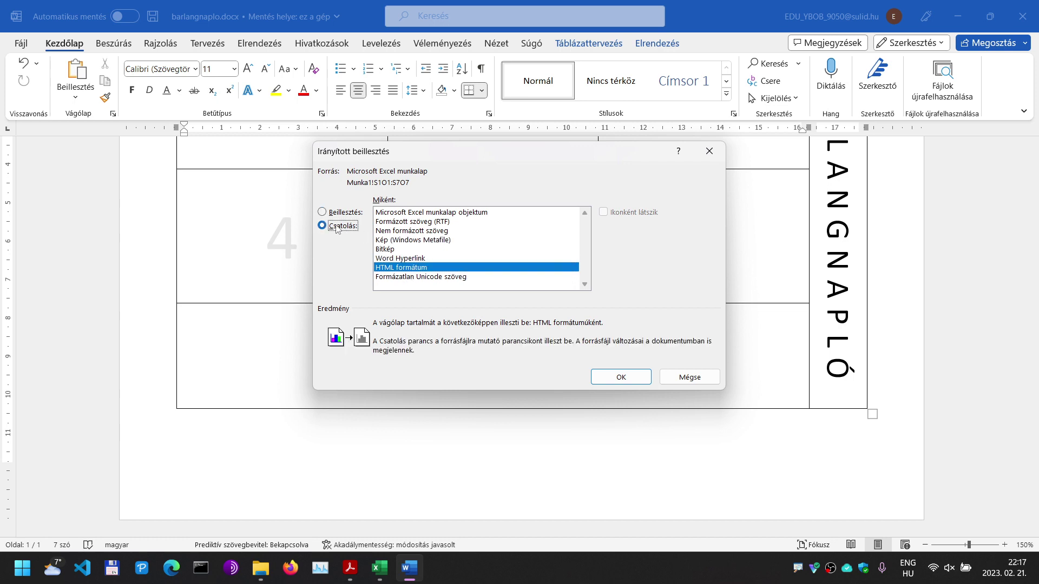
pyautogui.click(430, 213)
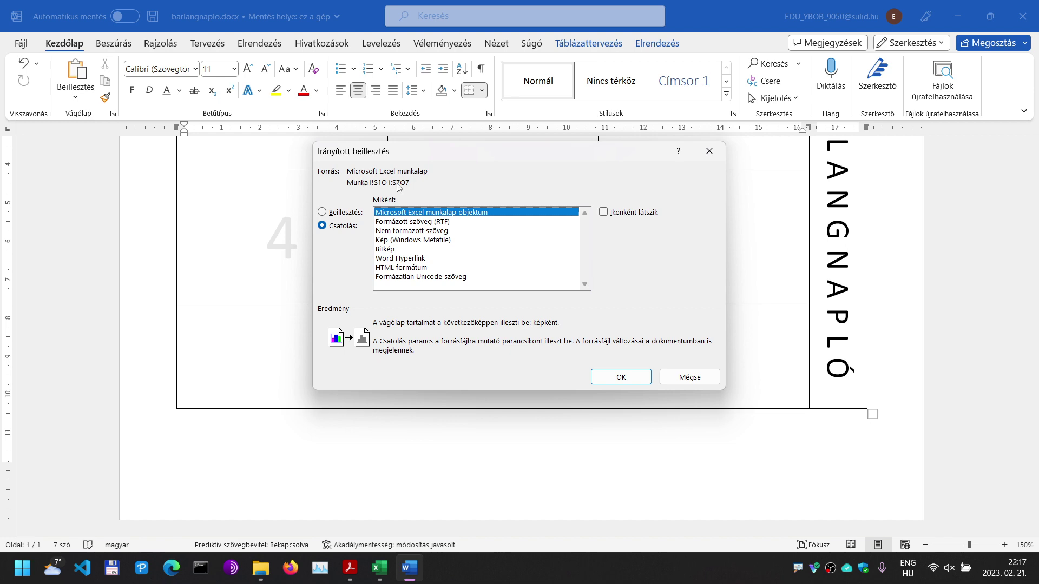
pyautogui.click(633, 374)
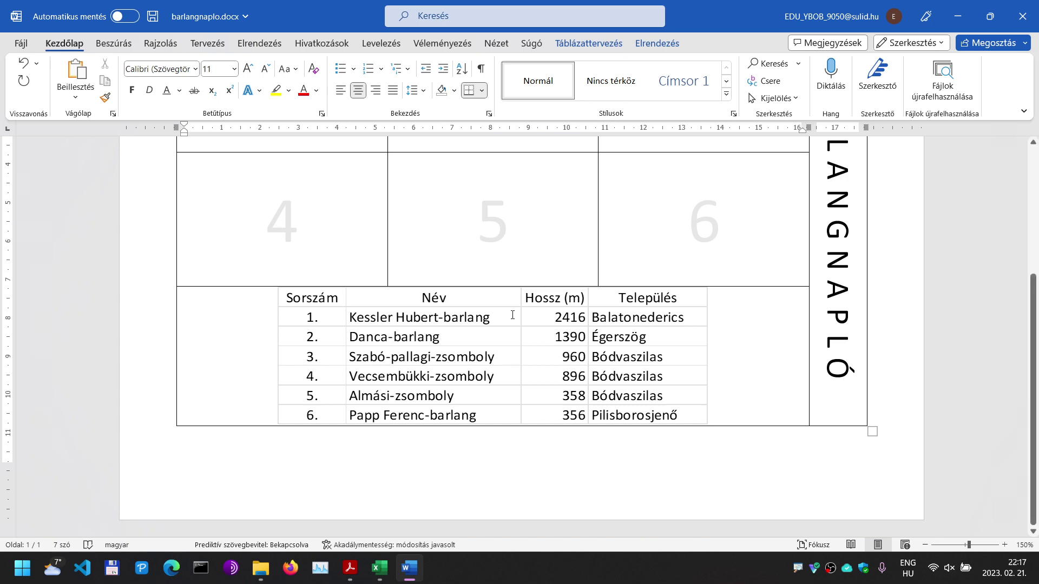
# Step: Compare the linked table with the PDF sample and enlarge it to about 13 cm wide within the bottom merged cell
pyautogui.hotkey('alt', 'Tab')
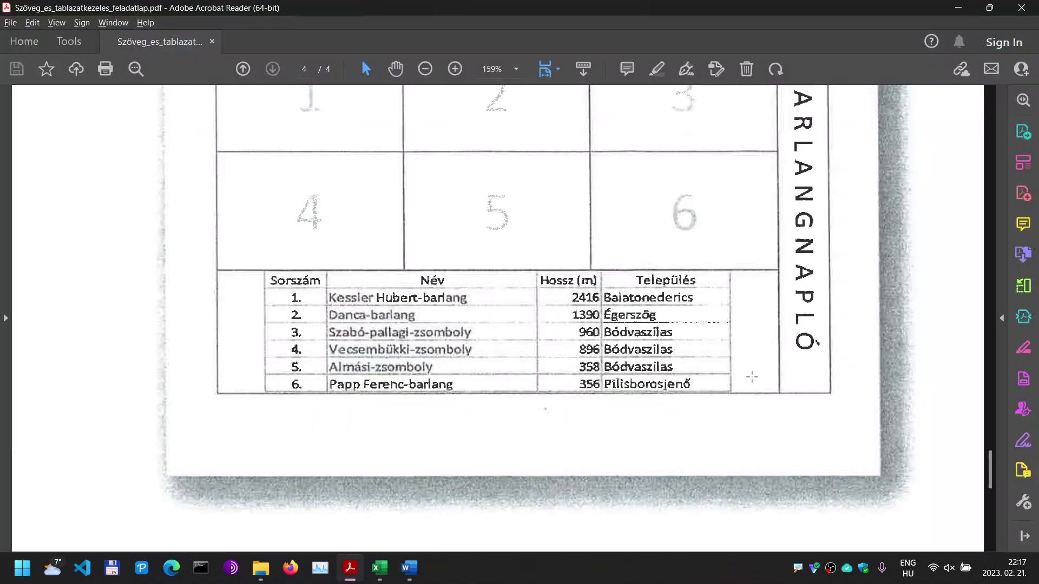
pyautogui.hotkey('alt', 'Tab')
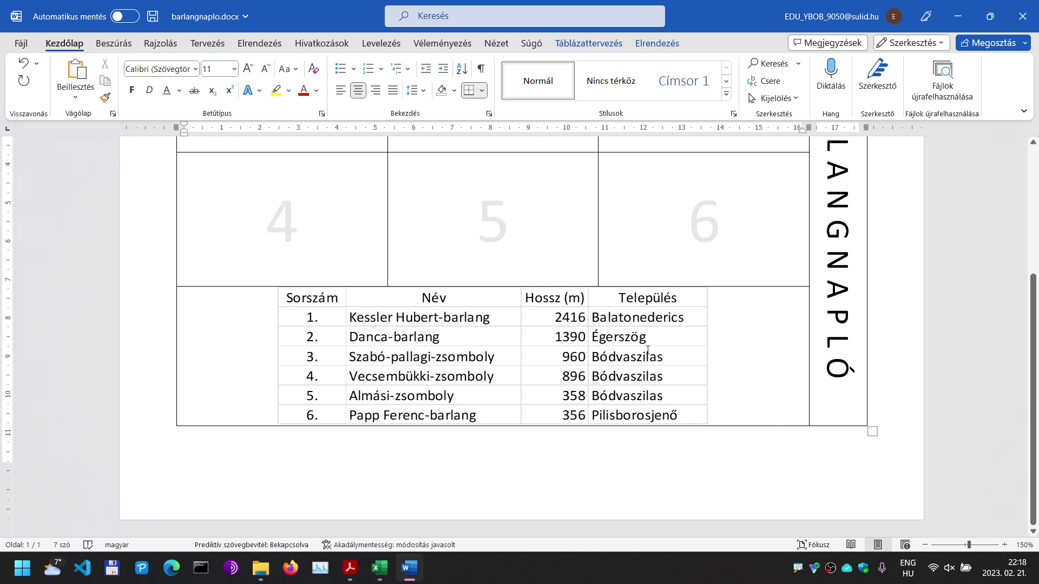
pyautogui.click(630, 355)
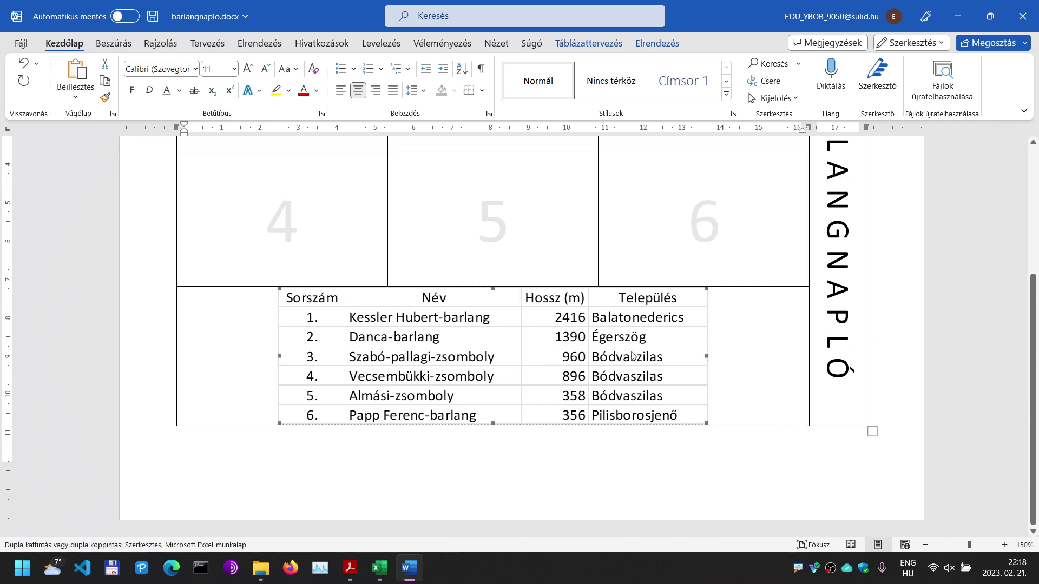
pyautogui.moveTo(706, 423); pyautogui.dragTo(759, 441)
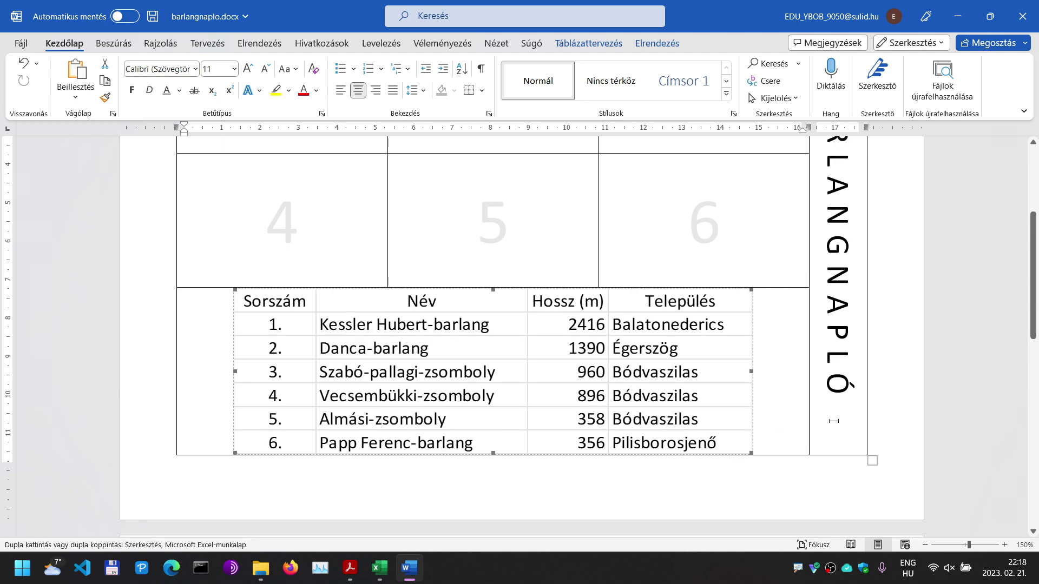
pyautogui.scroll(-3, 833, 421)
pyautogui.scroll(1, 761, 378)
pyautogui.moveTo(752, 355); pyautogui.dragTo(743, 352)
pyautogui.scroll(2, 741, 353)
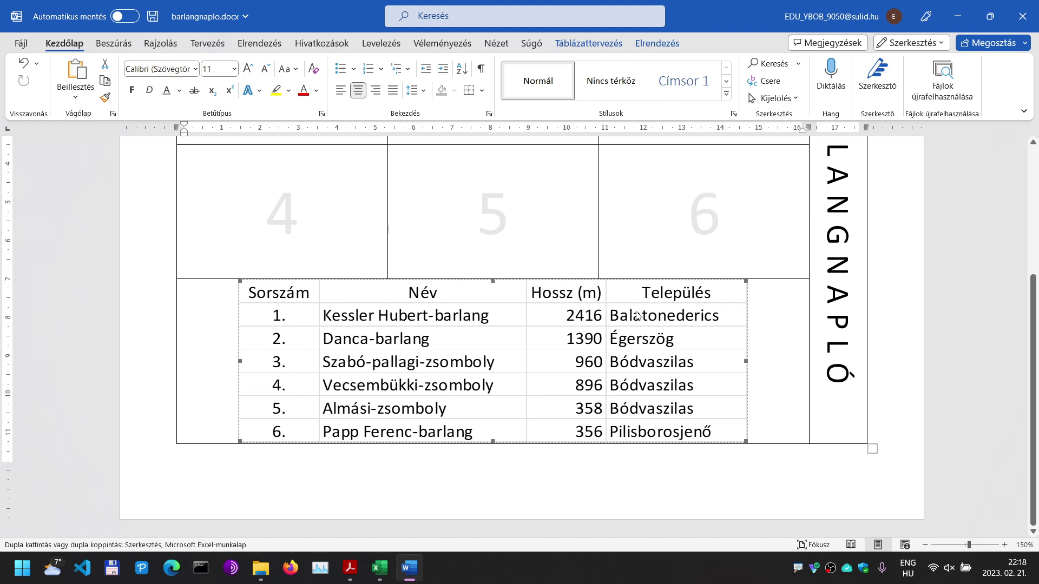
pyautogui.click(600, 289)
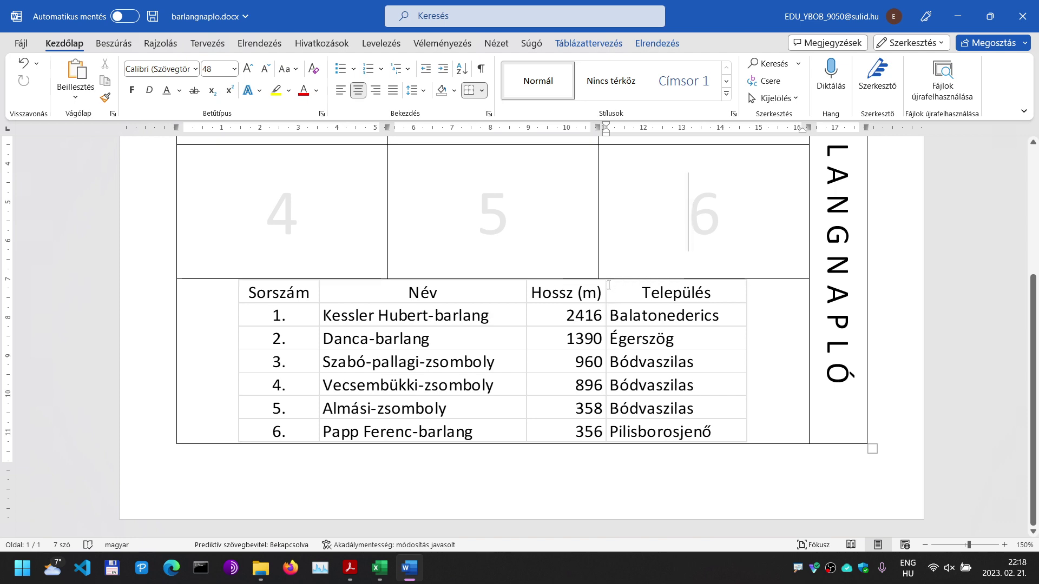
# Step: Compare the linked table with the PDF sample once more and save the barlangnaplo document
pyautogui.hotkey('alt', 'Tab')
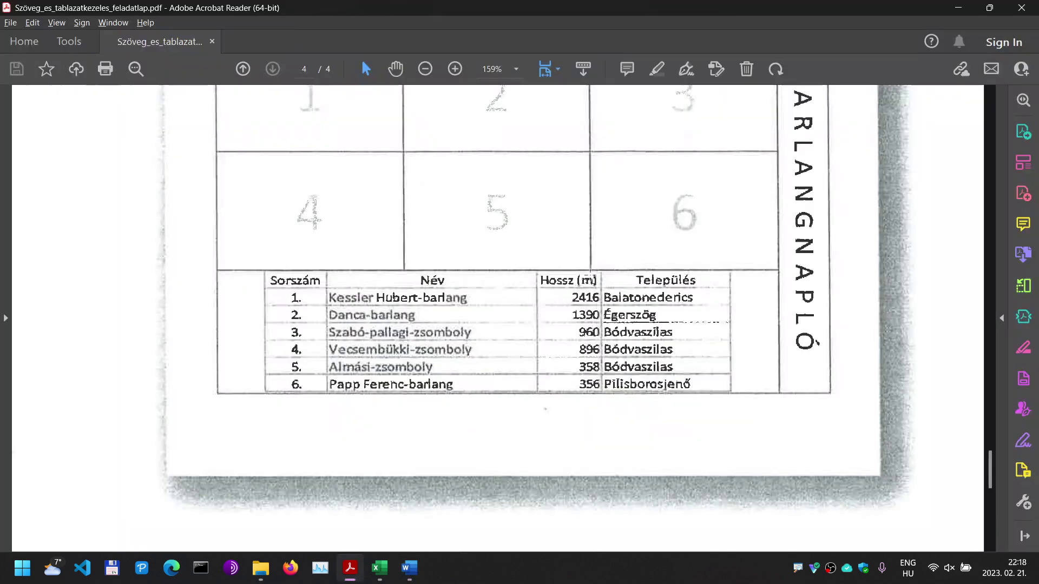
pyautogui.hotkey('alt', 'Tab')
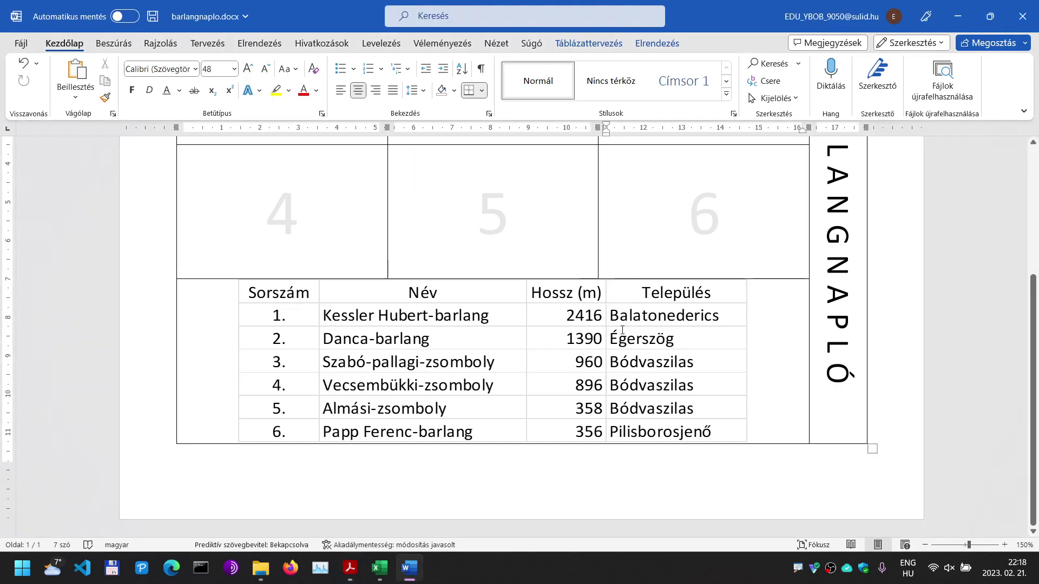
pyautogui.click(623, 331)
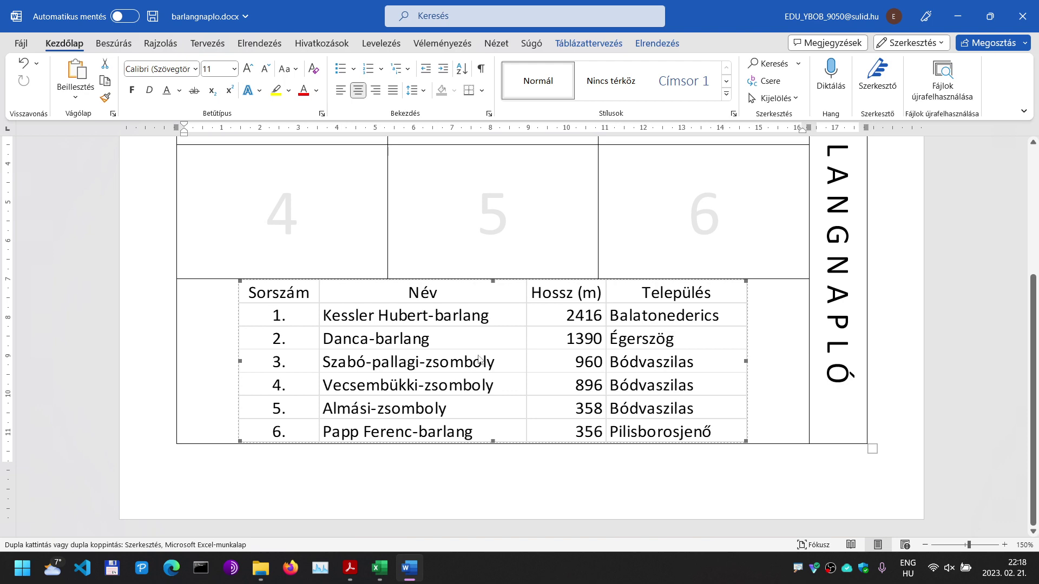
pyautogui.click(153, 17)
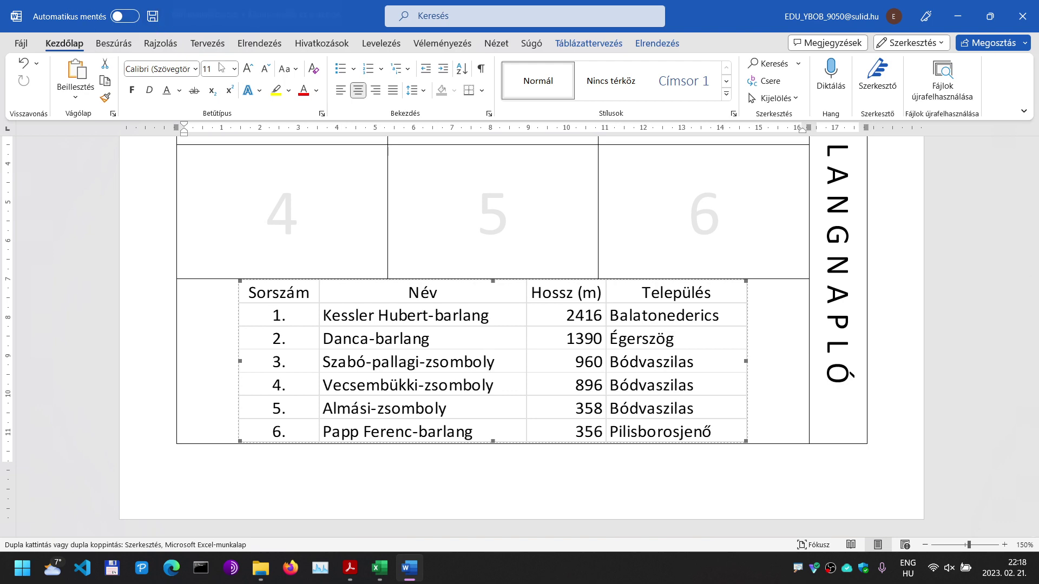
# Step: Switch to the barlangok workbook, change the header in cell B1 to "Névt" as a link test, and save the workbook
pyautogui.click(349, 568)
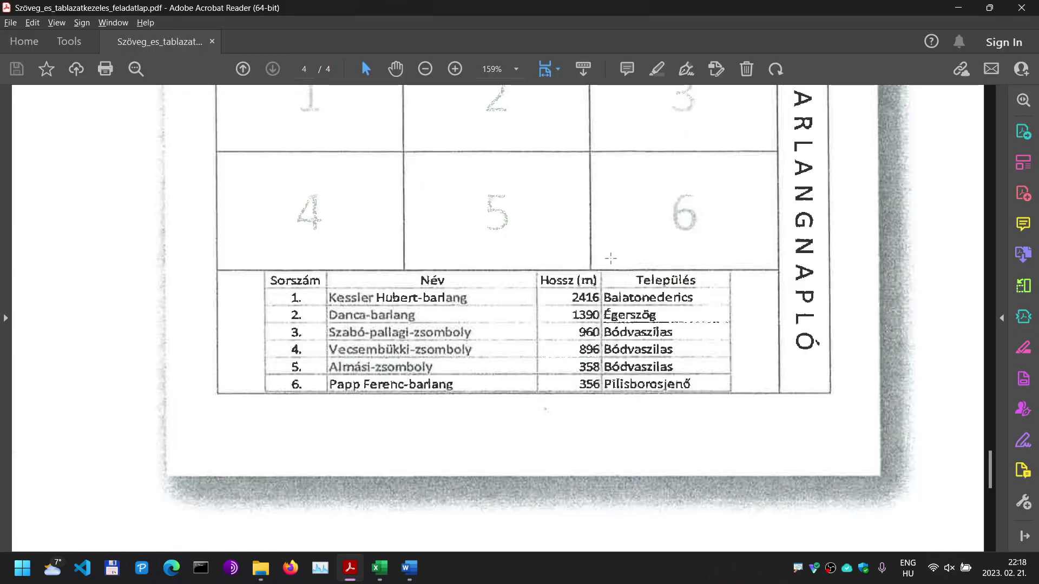
pyautogui.click(369, 568)
pyautogui.click(255, 179)
pyautogui.click(276, 165)
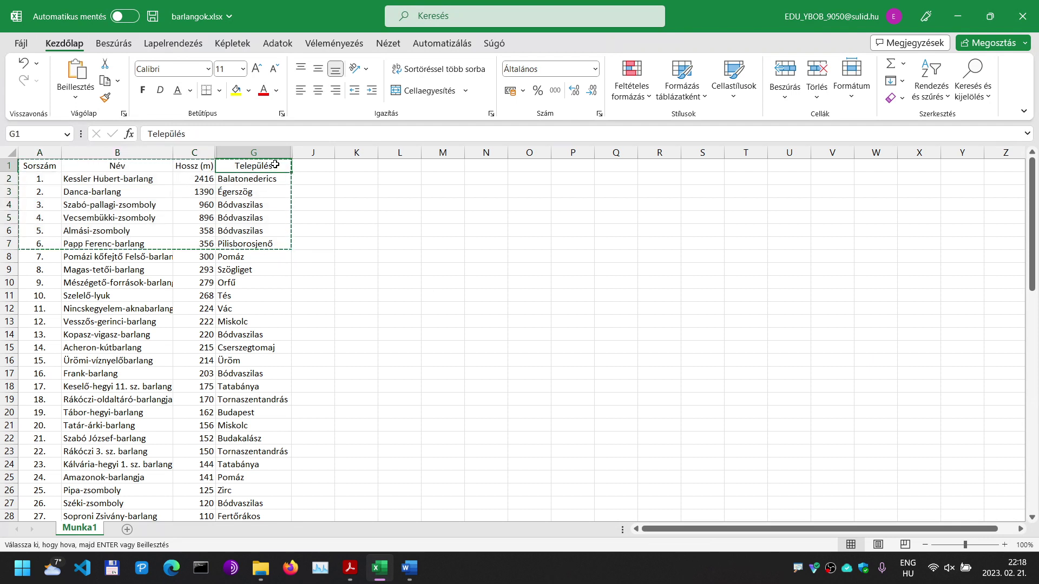
pyautogui.doubleClick(143, 166)
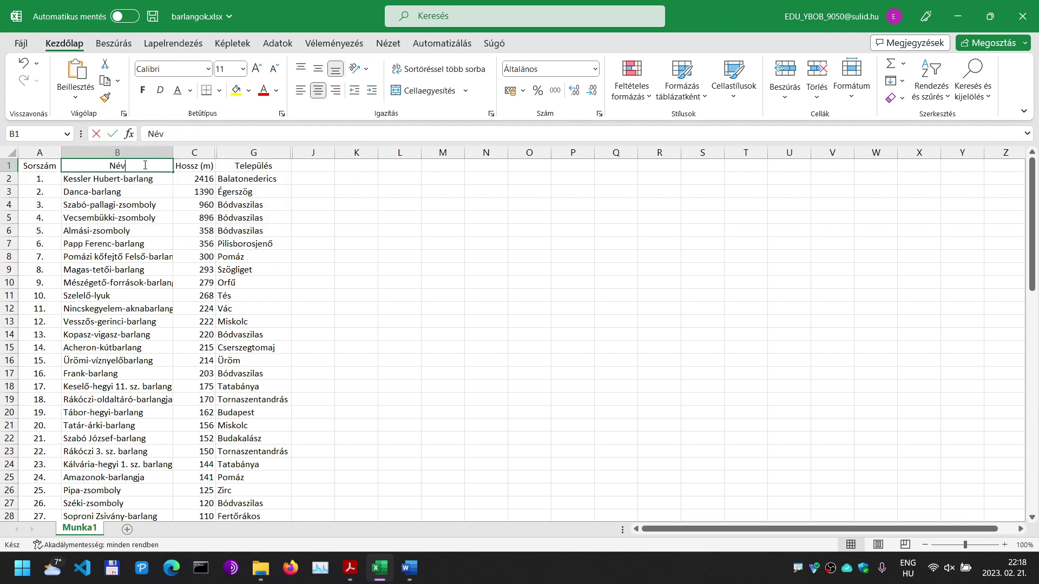
pyautogui.write('t')
pyautogui.click(152, 196)
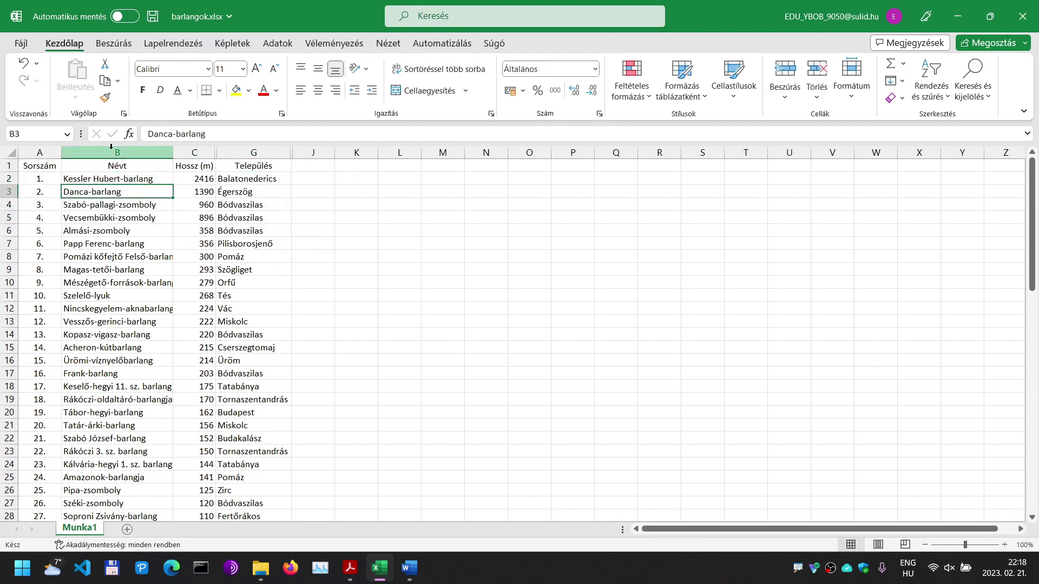
pyautogui.click(152, 18)
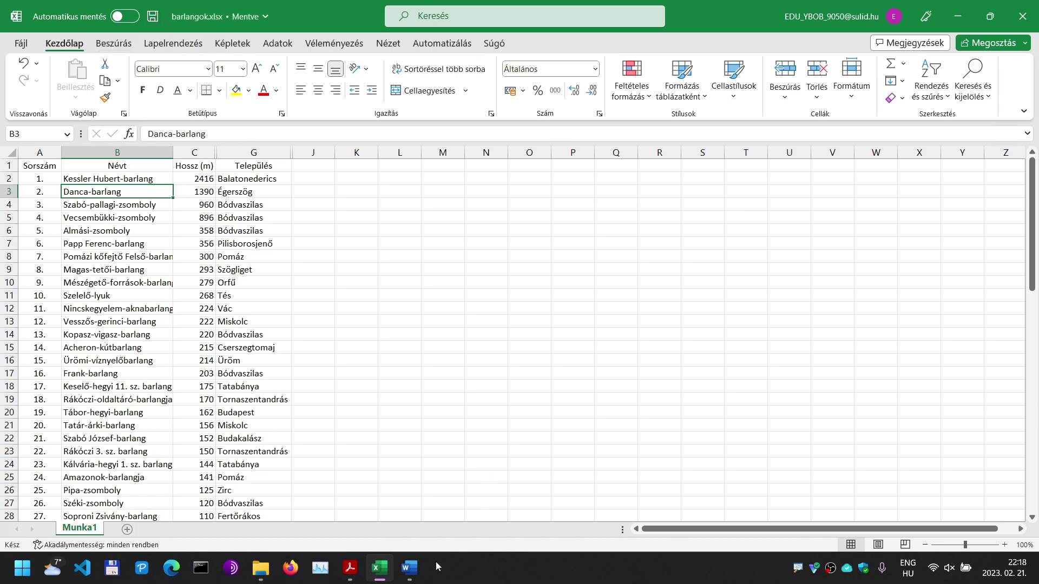
# Step: Switch back to the Word document and update the link of the embedded cave table
pyautogui.click(410, 568)
pyautogui.rightClick(501, 348)
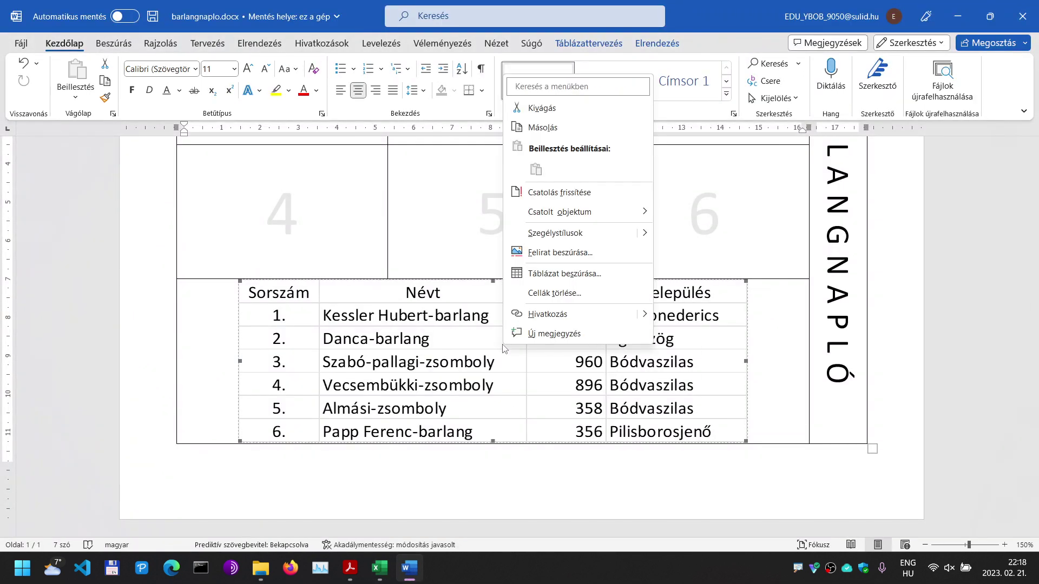
pyautogui.click(559, 193)
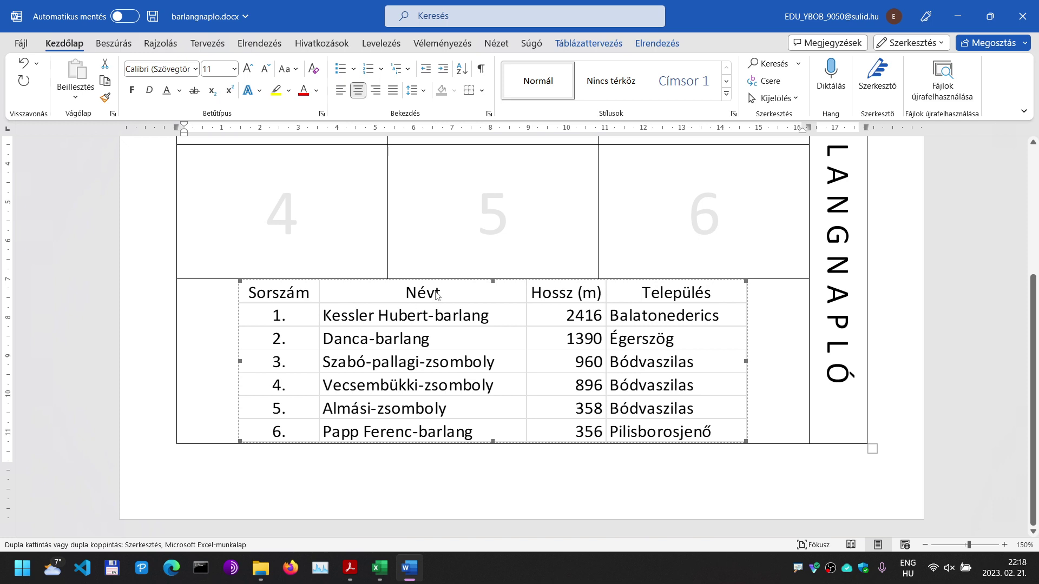